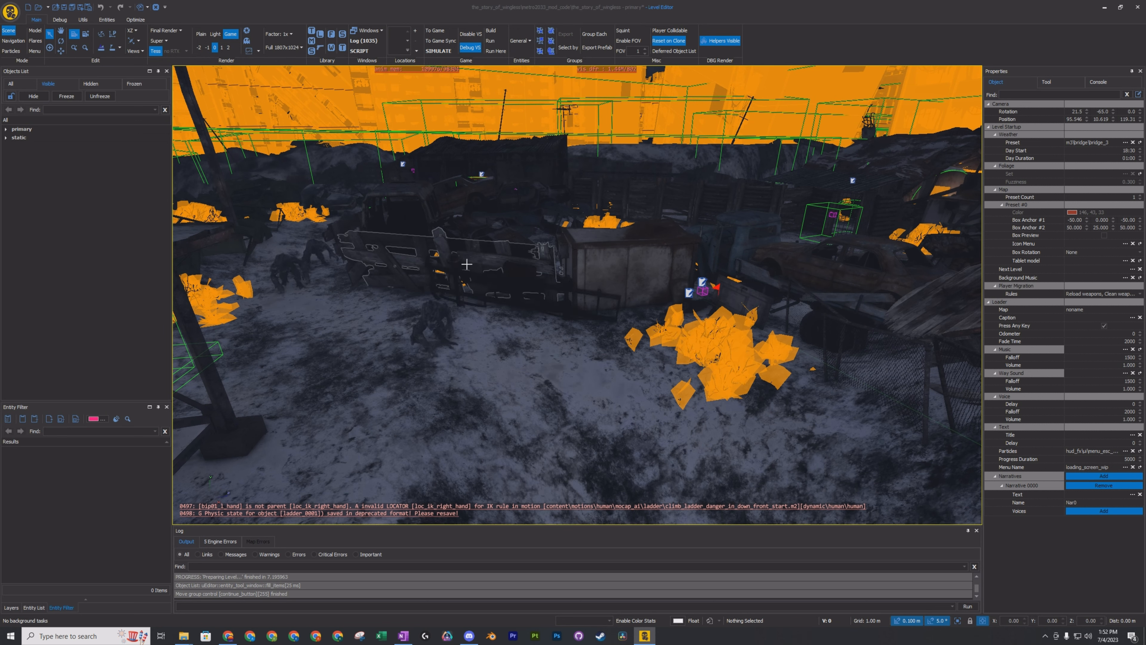
# Run the level in game mode and pick up the gun lying on the wooden crate.
pyautogui.moveTo(587, 348)
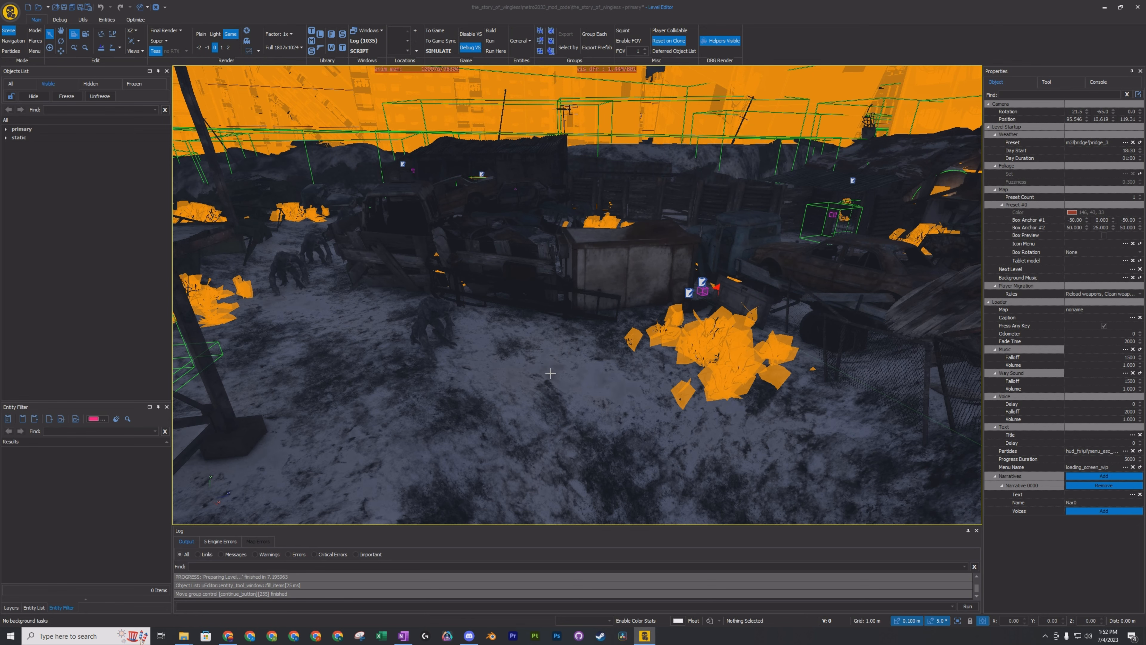
pyautogui.moveTo(550, 377); pyautogui.dragTo(584, 402, button='right')
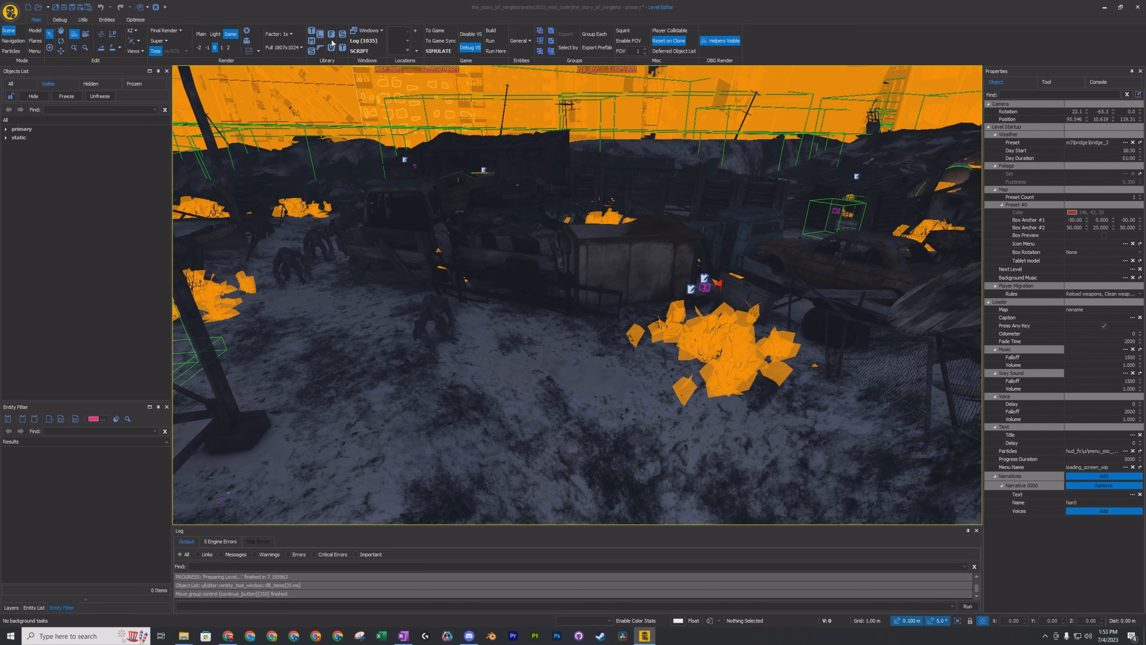
pyautogui.click(434, 31)
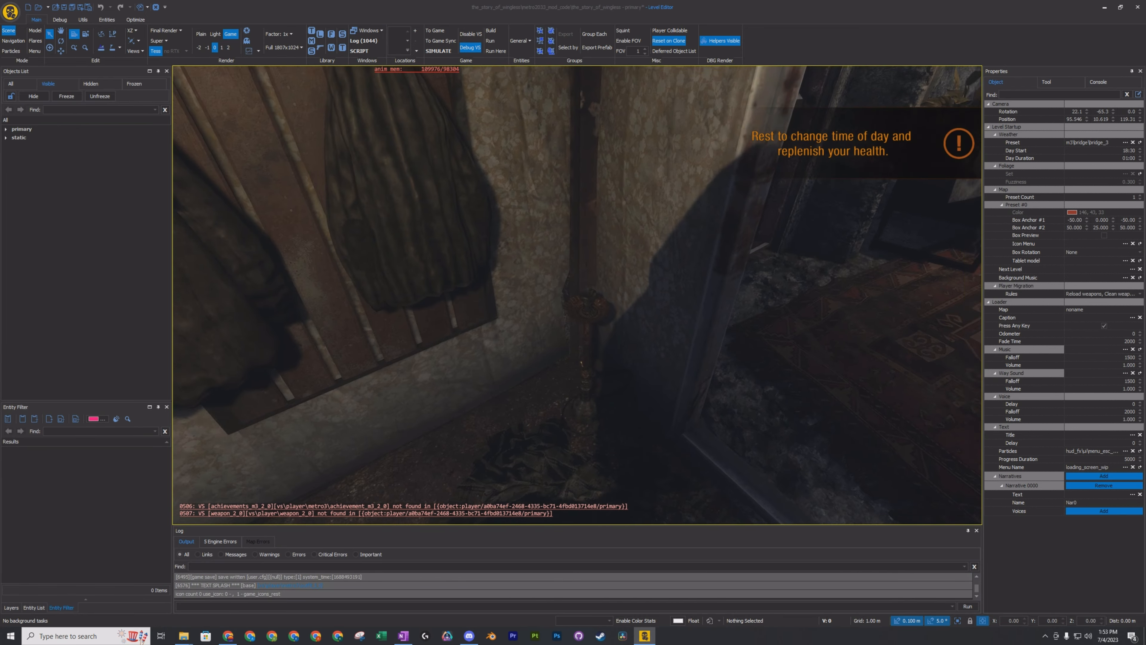
pyautogui.press('w')
pyautogui.press('w')
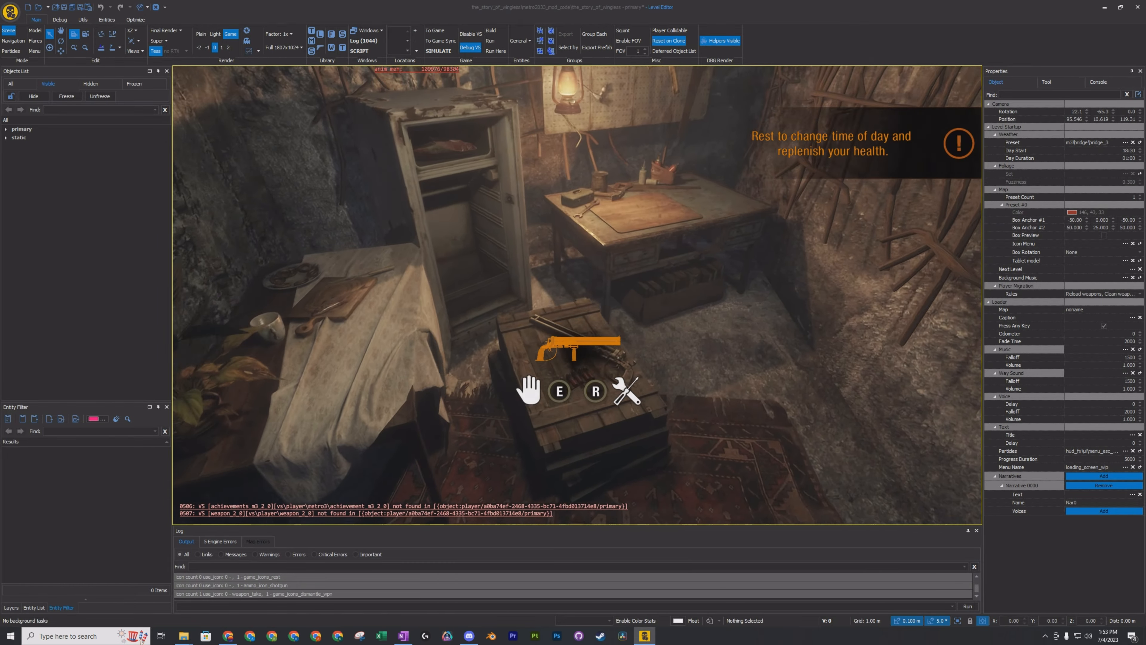
pyautogui.press('e')
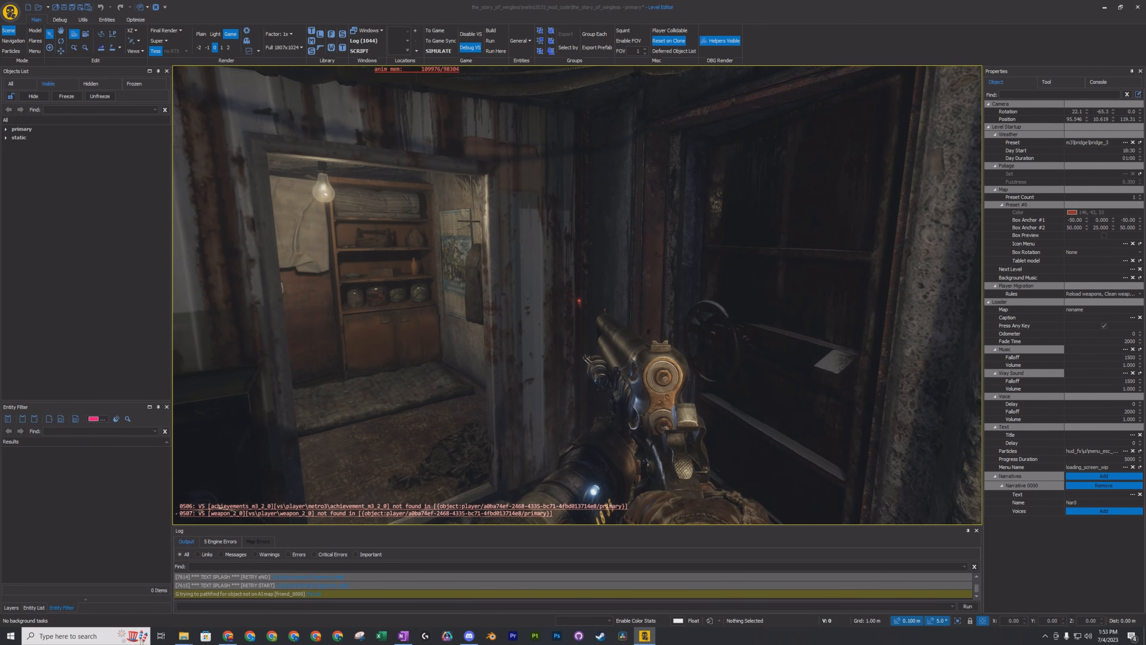
# View the running game full screen, look around the furnished room, and return to the normal editor layout.
pyautogui.press('F11')
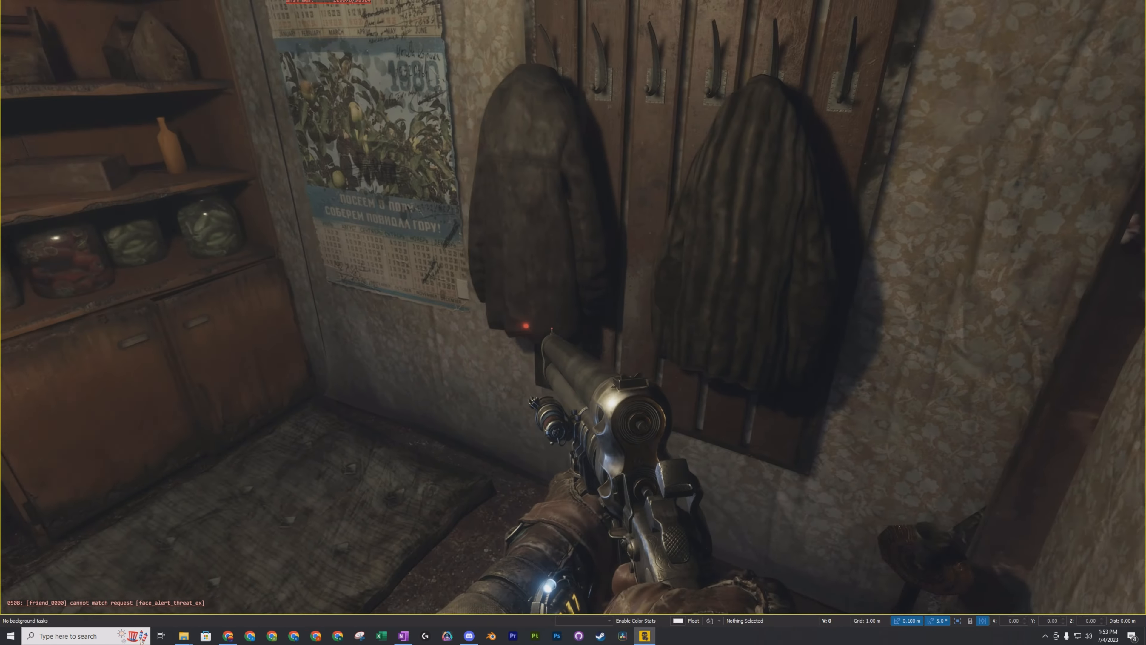
pyautogui.press('w')
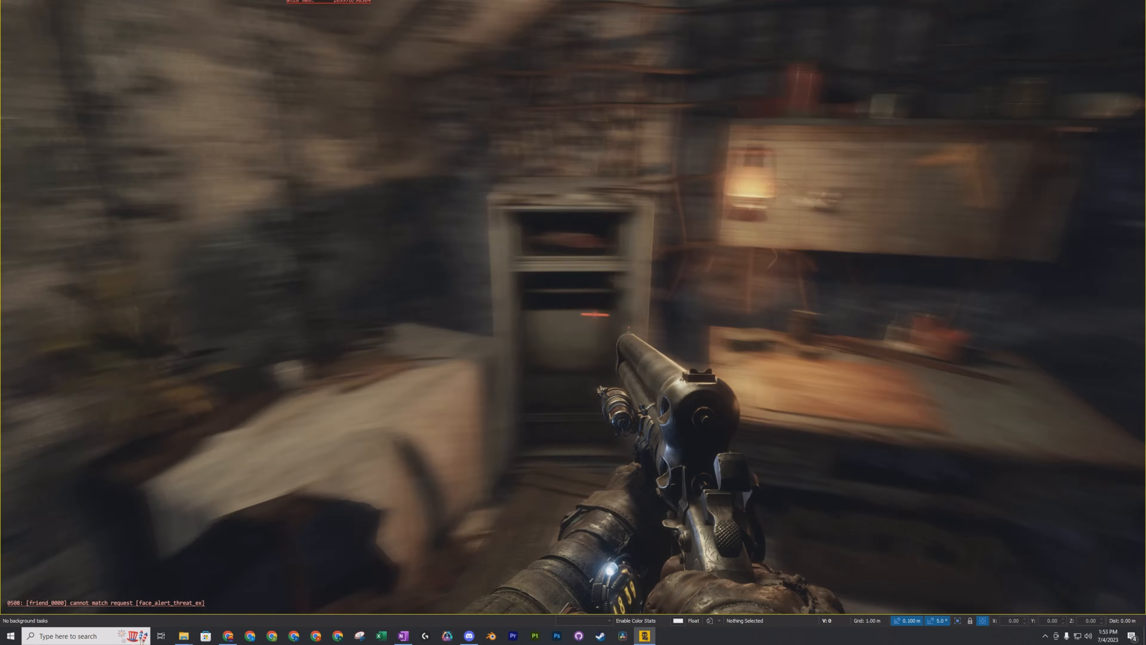
pyautogui.press('w')
pyautogui.press('Escape')
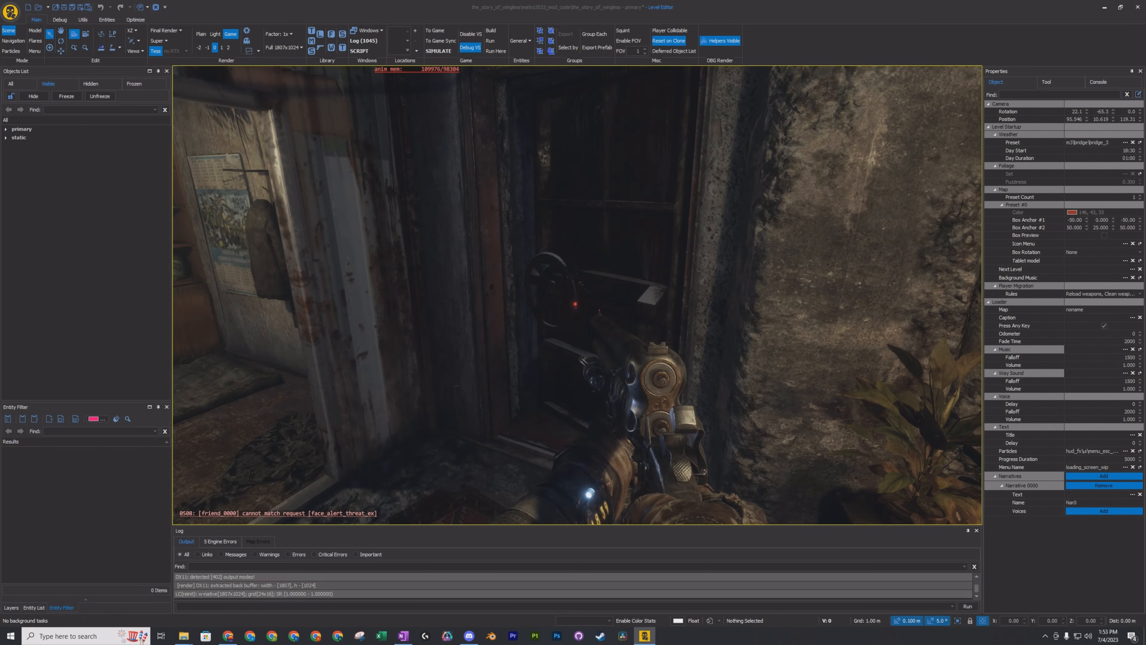
# Walk back and forth at the room's exit door and crouch to inspect the doorway.
pyautogui.press('w')
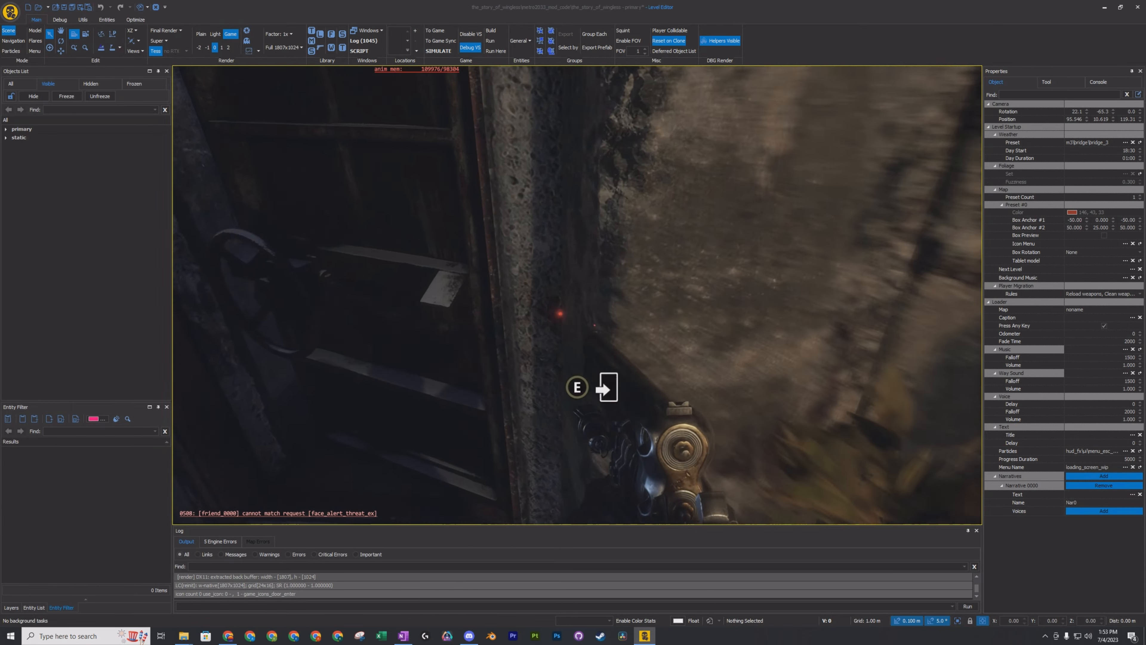
pyautogui.press('w')
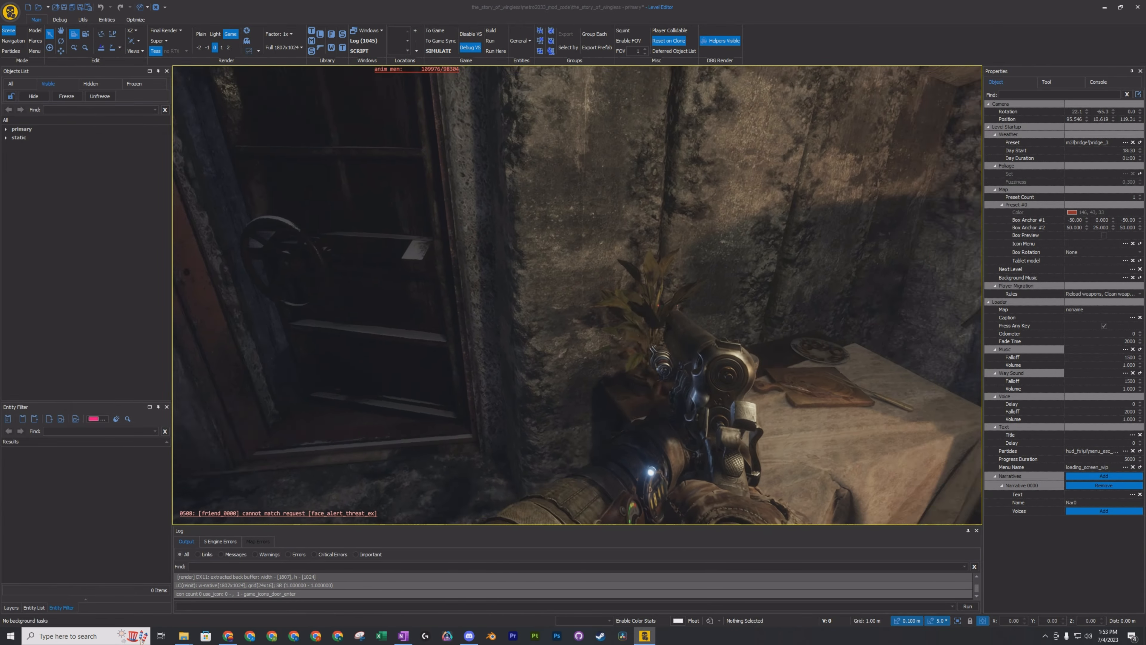
pyautogui.press('s')
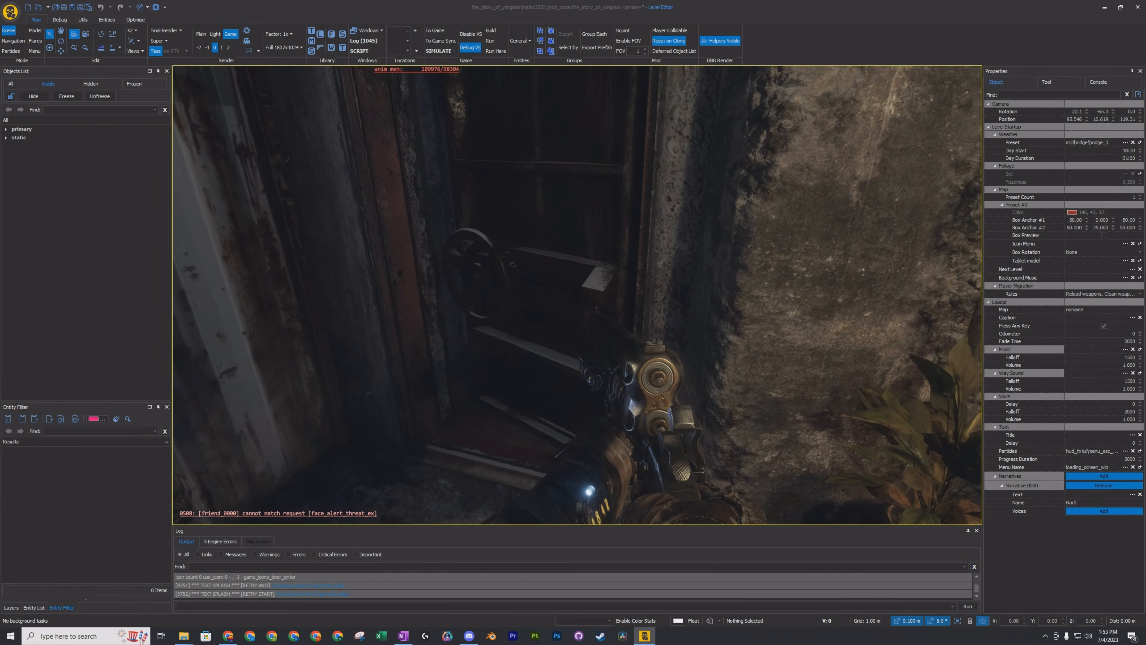
pyautogui.press('w')
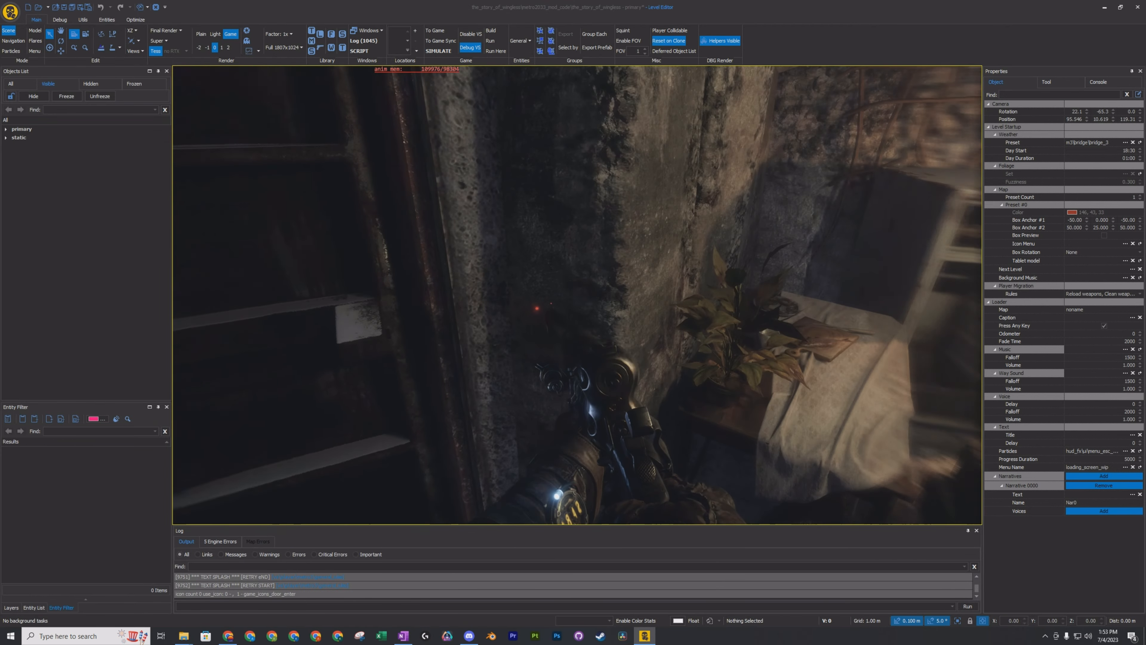
pyautogui.press('s')
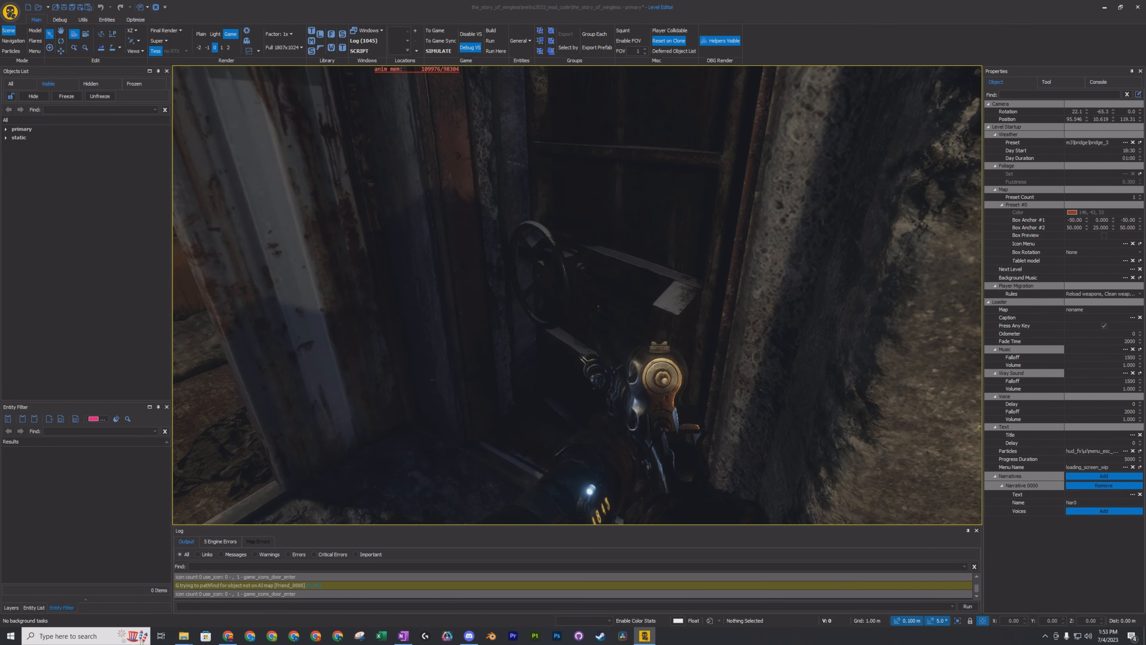
pyautogui.press('ctrl')
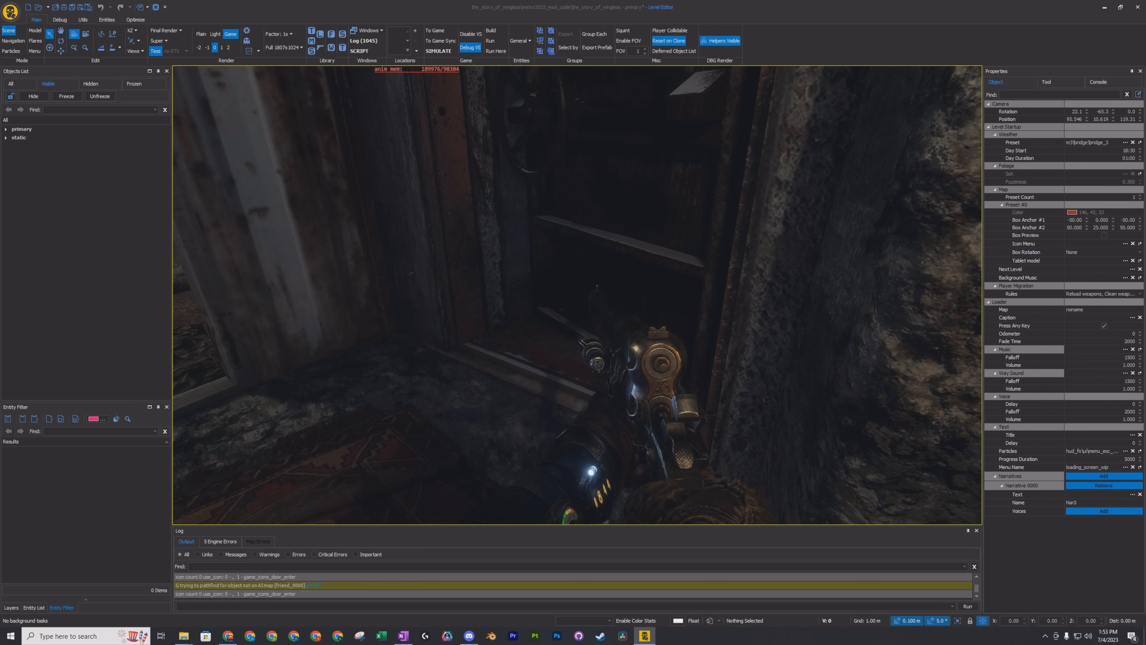
# Leave game mode and decline highlighting the critical errors in the log.
pyautogui.press('Escape')
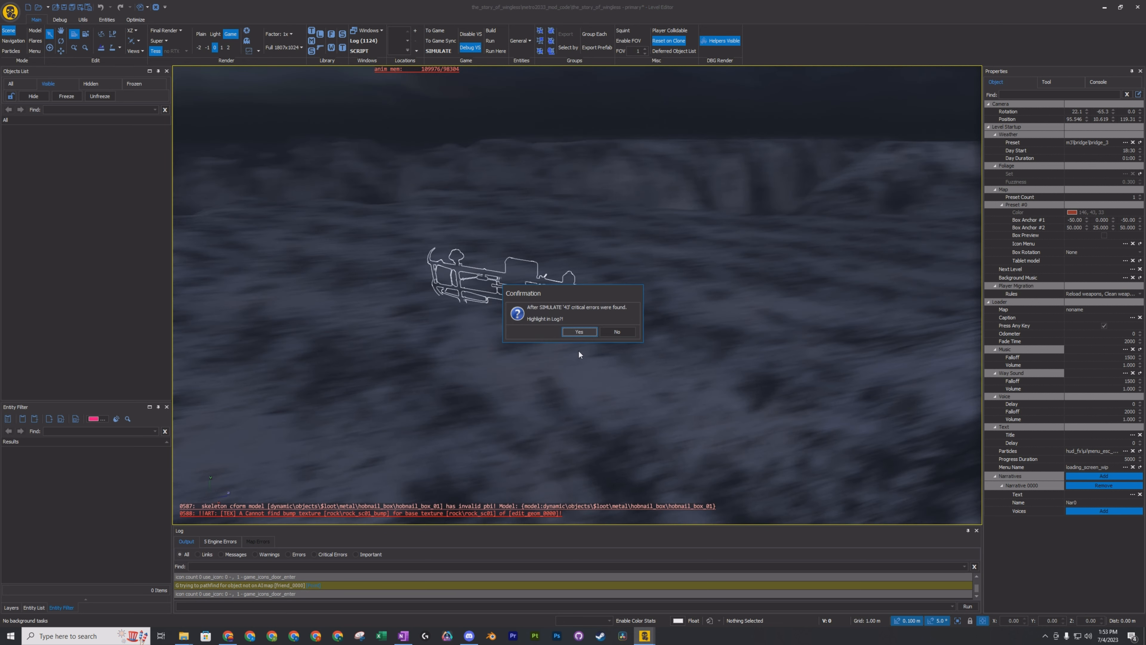
pyautogui.click(616, 332)
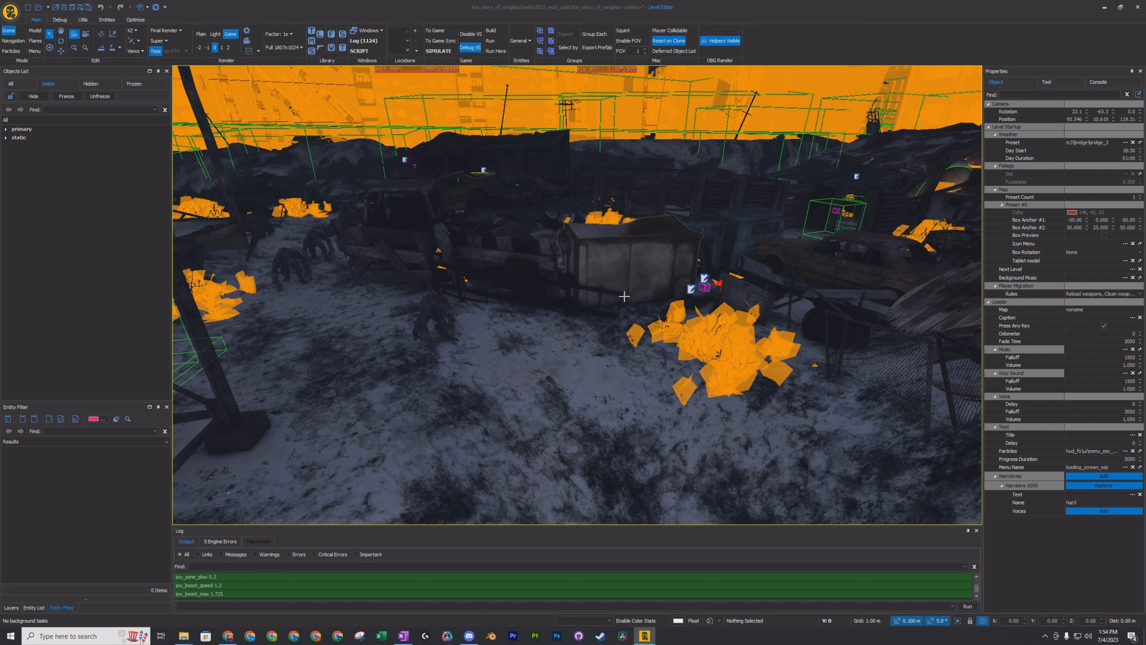
pyautogui.moveTo(625, 296)
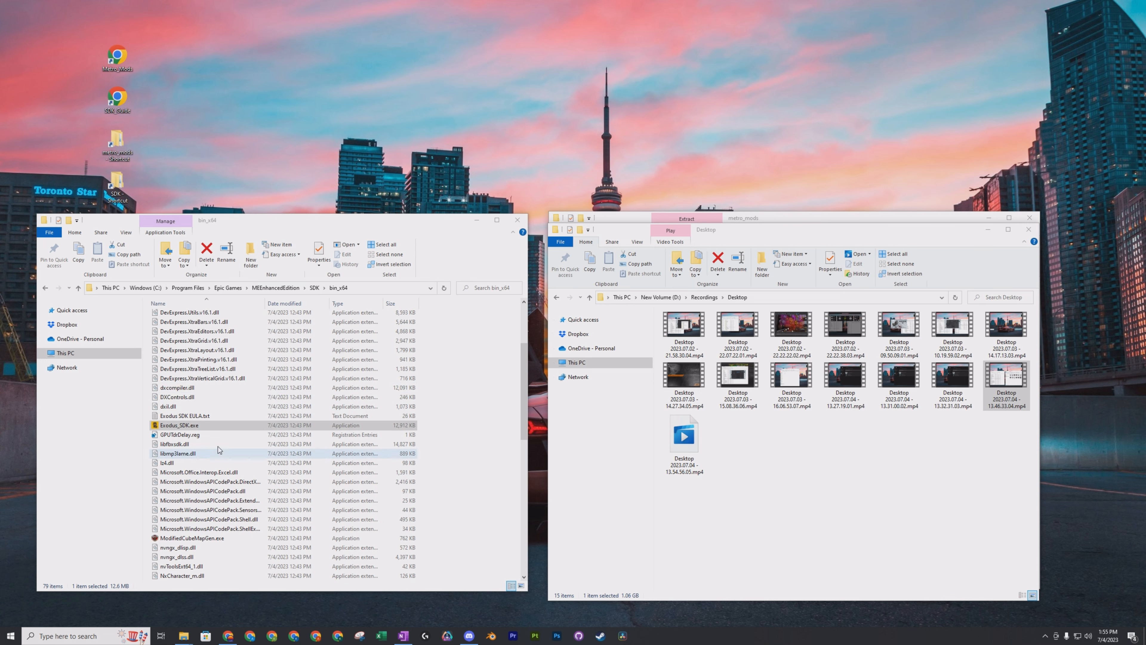
# Start Exodus_SDK.exe from the bin_x64 folder and expand the wingless mod's m3 and the_story_of_wingless level folders.
pyautogui.doubleClick(218, 426)
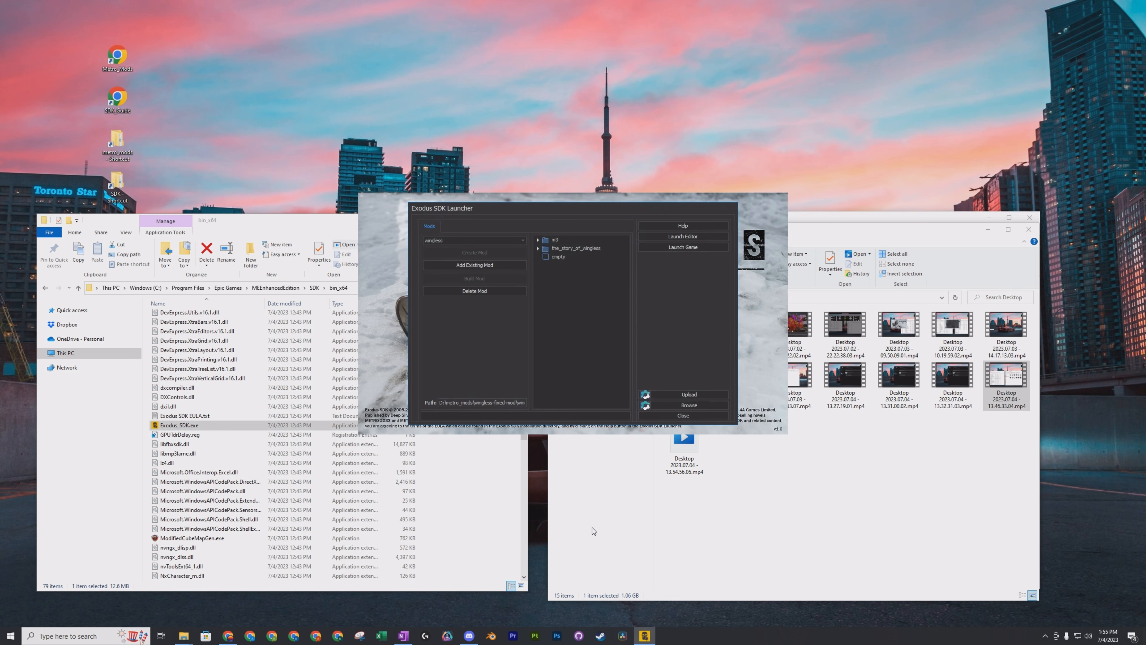
pyautogui.click(539, 248)
pyautogui.click(538, 239)
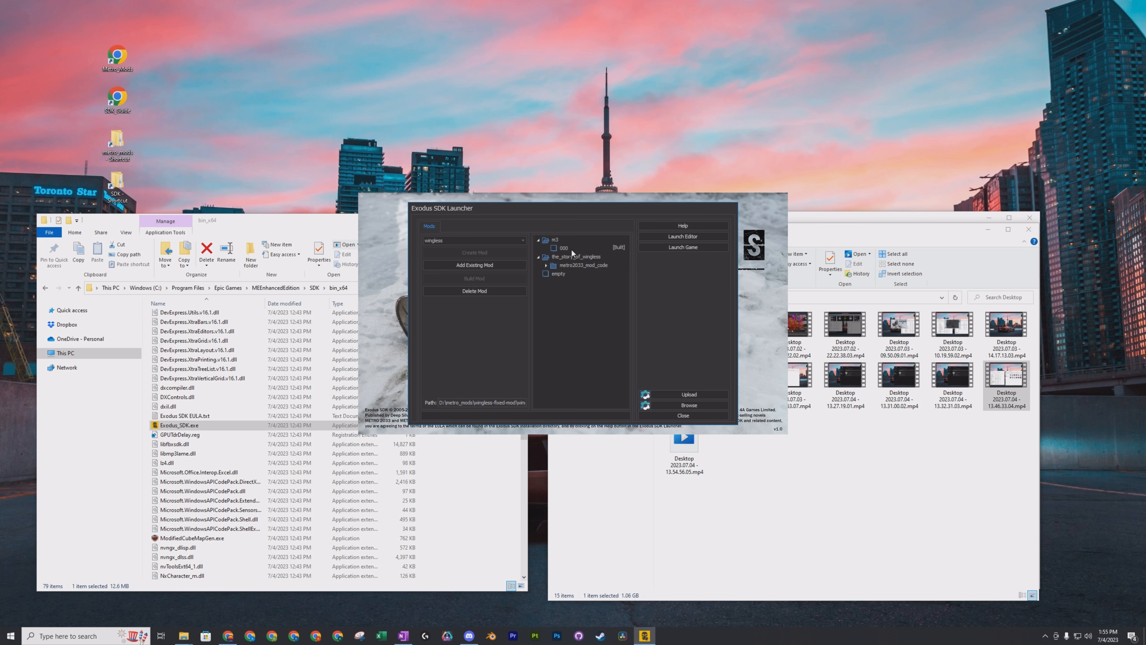
# Switch the launcher to the main content and browse its m3 and sdk levels, including sdk_ai_monsters and sdk_test_environment.
pyautogui.click(523, 240)
pyautogui.click(521, 254)
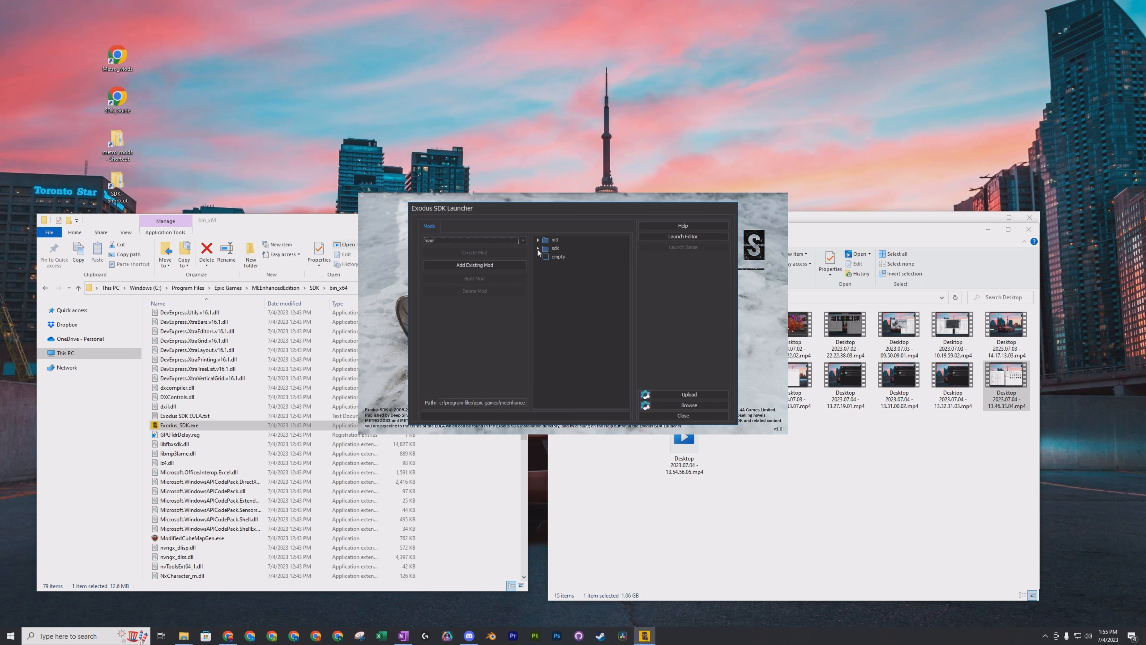
pyautogui.click(538, 240)
pyautogui.click(538, 265)
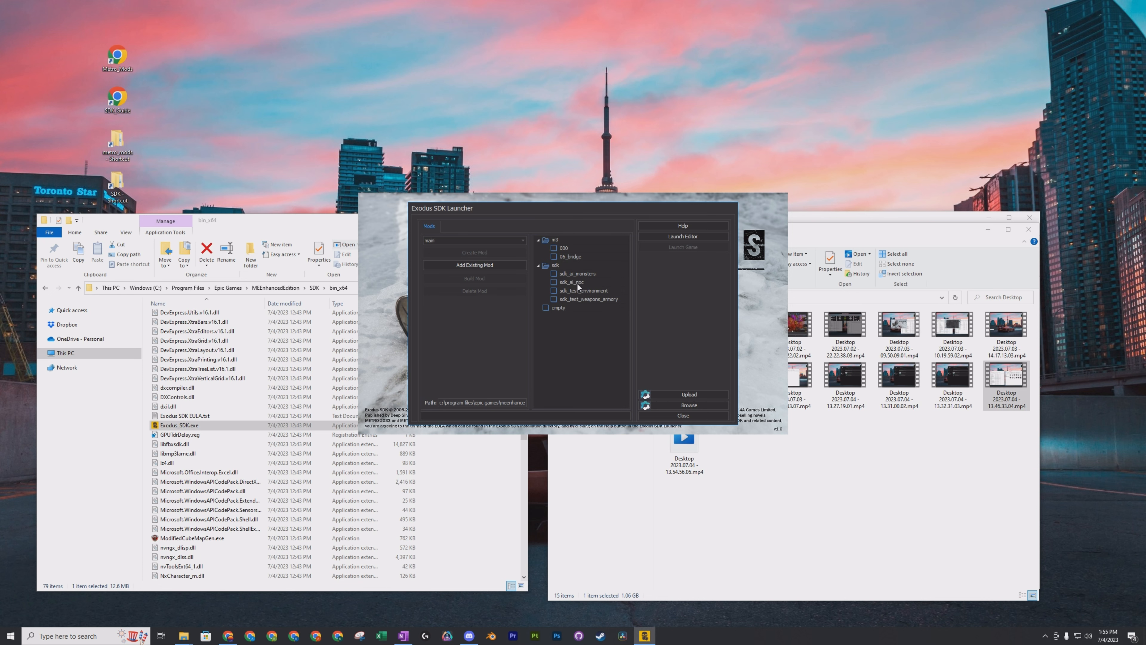
pyautogui.click(587, 275)
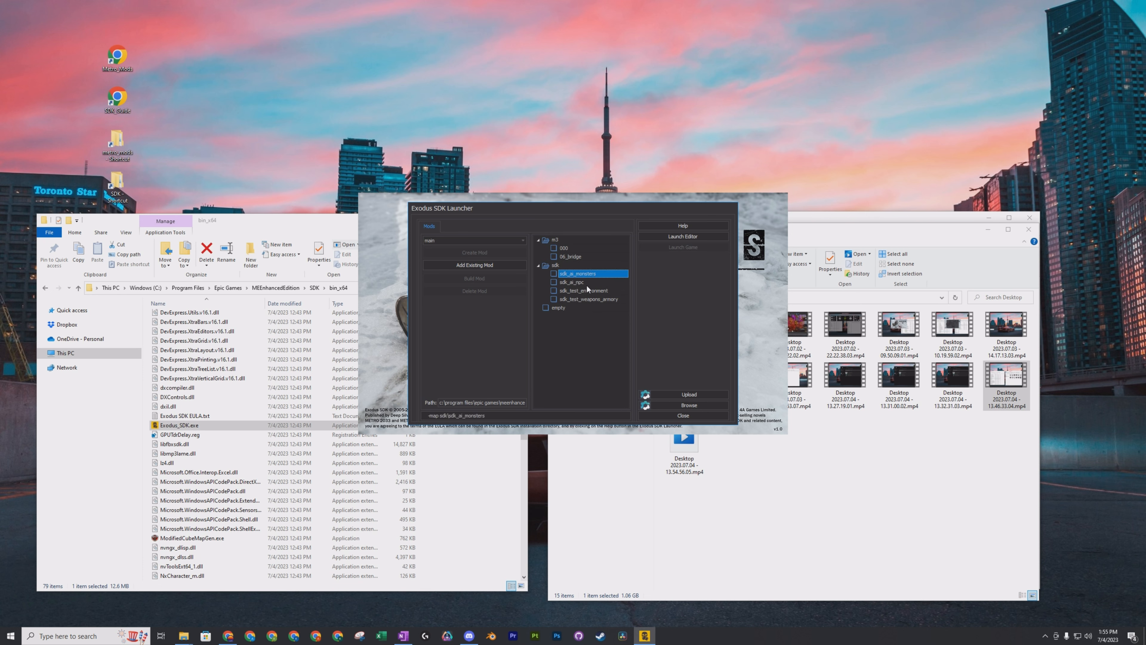
pyautogui.click(596, 292)
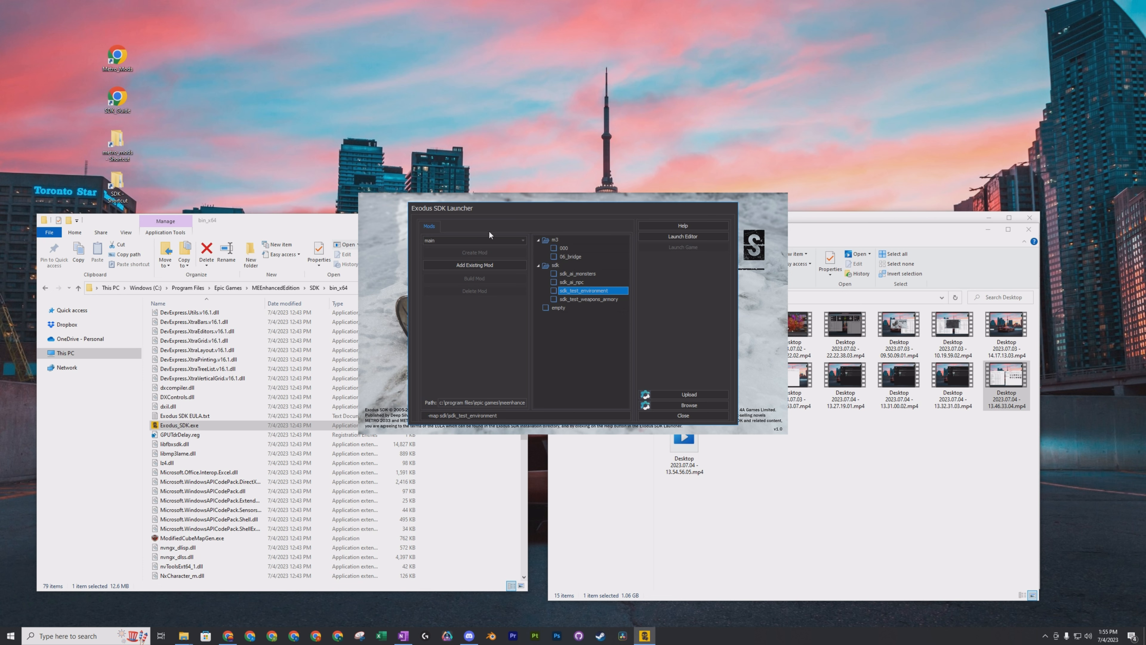
# Mark the 06_bridge level under m3 and open it in the level editor.
pyautogui.click(555, 256)
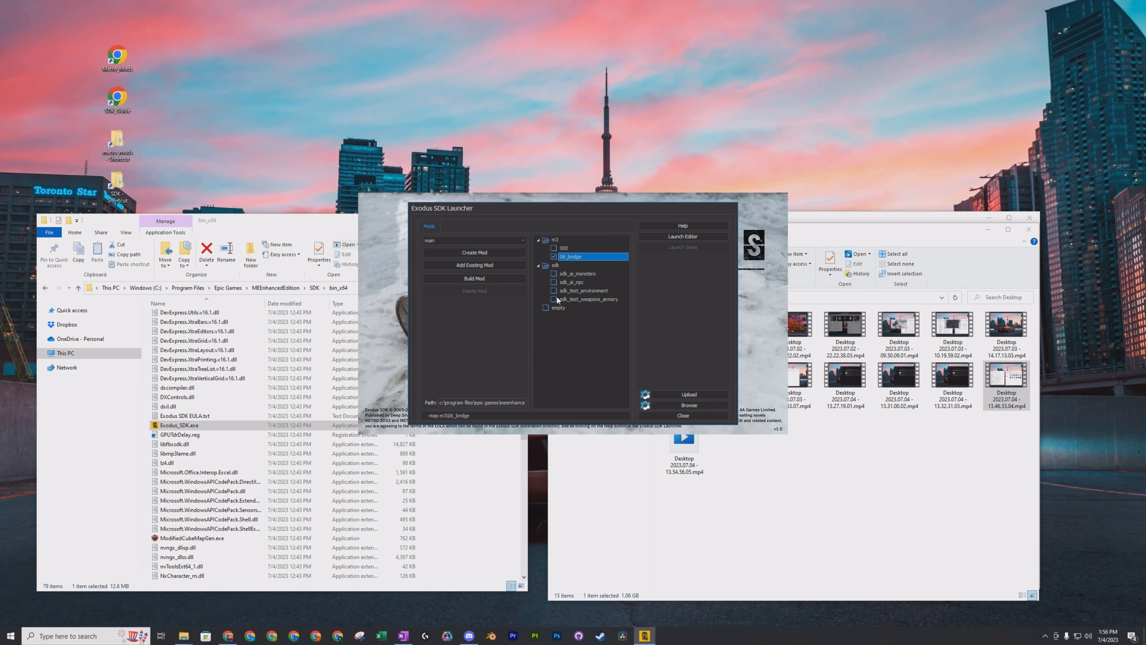
pyautogui.click(702, 235)
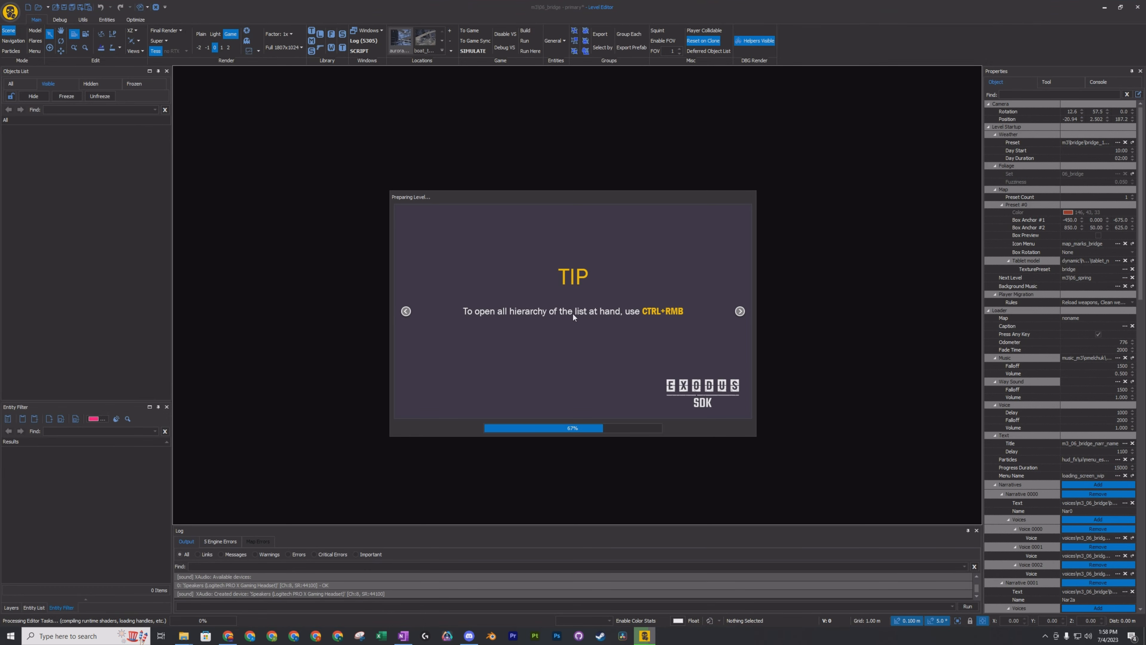
pyautogui.press('Escape')
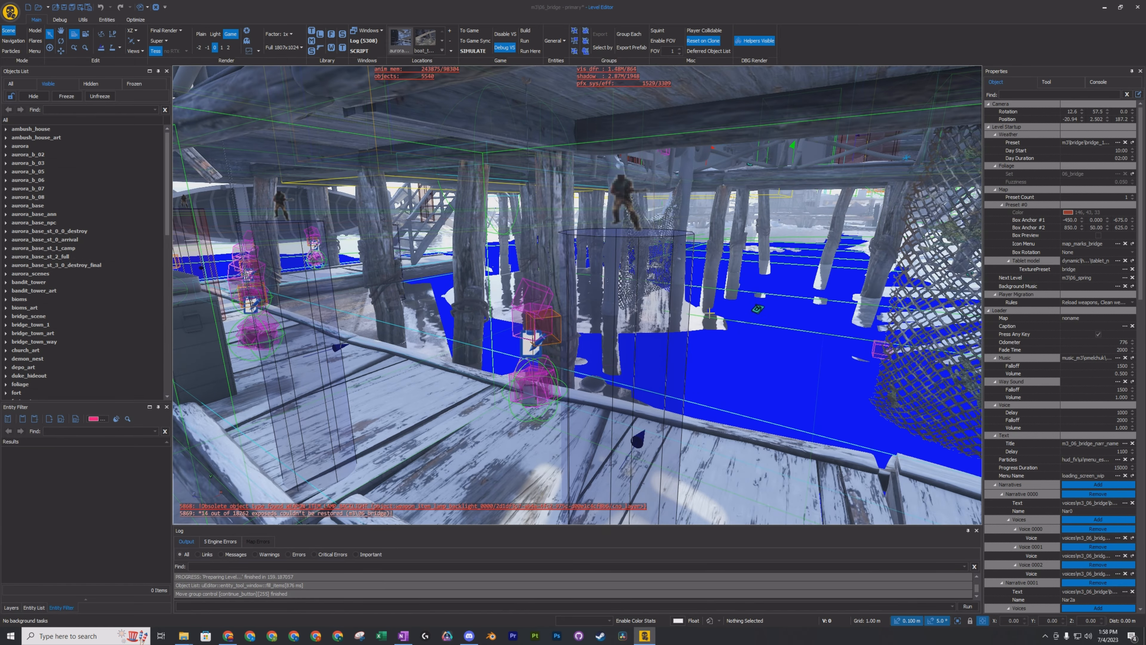
# Fly through the 06_bridge level to examine its docks, flooded areas, railway tracks and snowy shoreline.
pyautogui.moveTo(786, 358)
pyautogui.mouseDown(button='right')
pyautogui.moveTo(489, 326)
pyautogui.moveTo(504, 324)
pyautogui.moveTo(203, 332)
pyautogui.moveTo(510, 311)
pyautogui.moveTo(496, 239)
pyautogui.mouseUp(button='right')
pyautogui.press('w')
pyautogui.press('w')
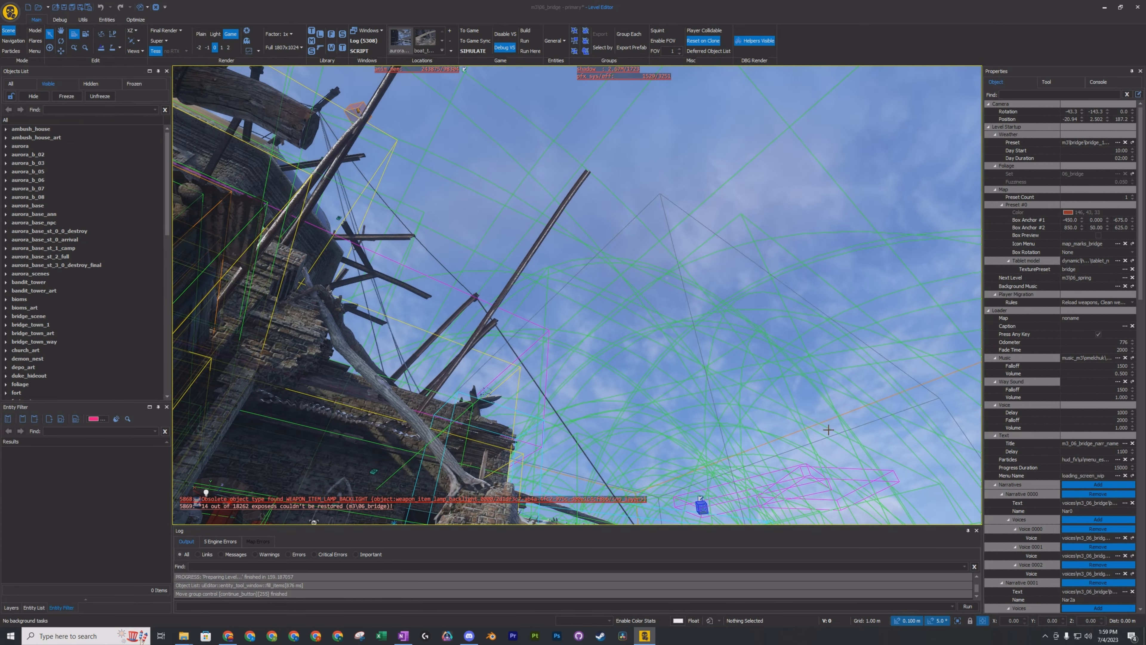
pyautogui.moveTo(828, 429); pyautogui.dragTo(823, 388, button='right')
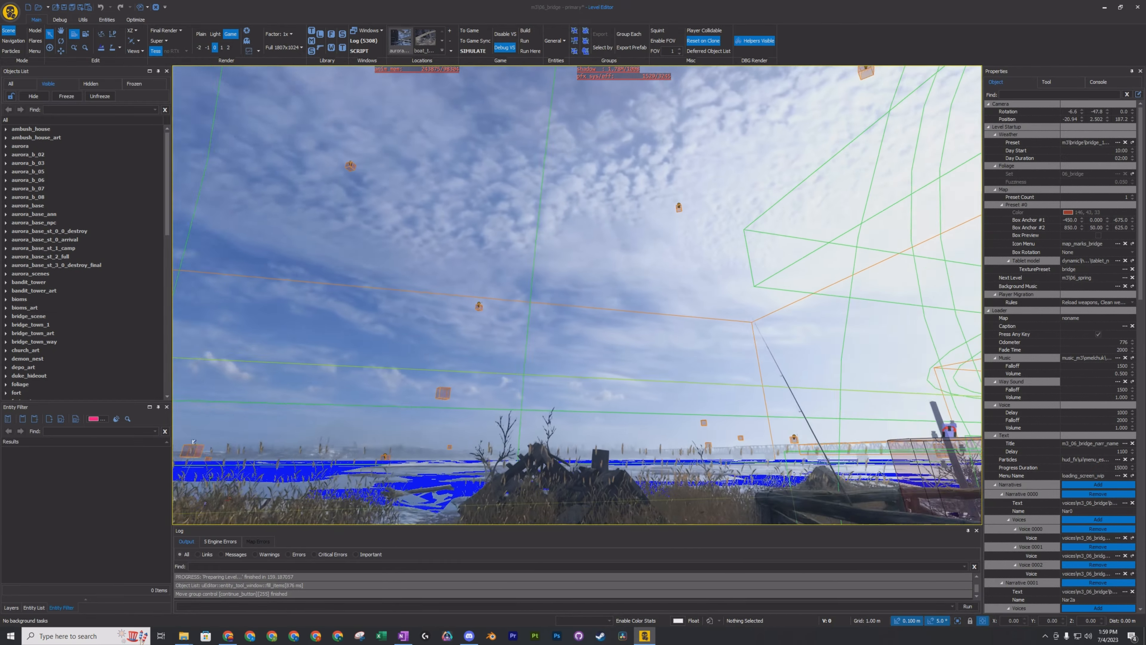
pyautogui.moveTo(577, 295); pyautogui.dragTo(759, 334, button='right')
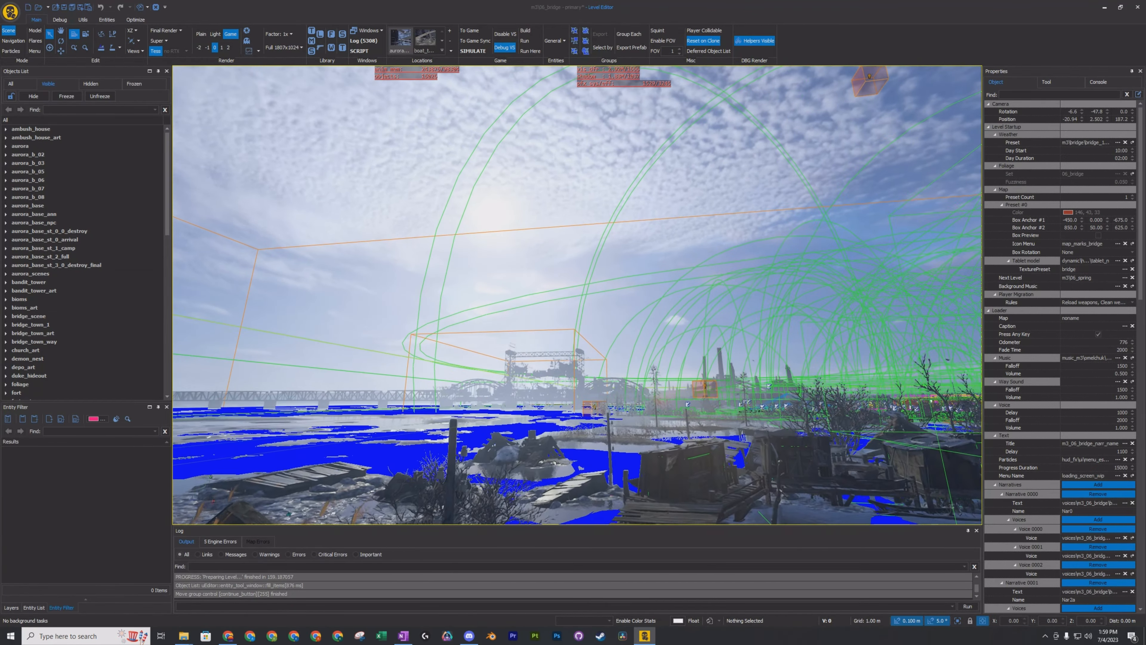
pyautogui.moveTo(577, 295); pyautogui.dragTo(580, 288, button='right')
pyautogui.press('w')
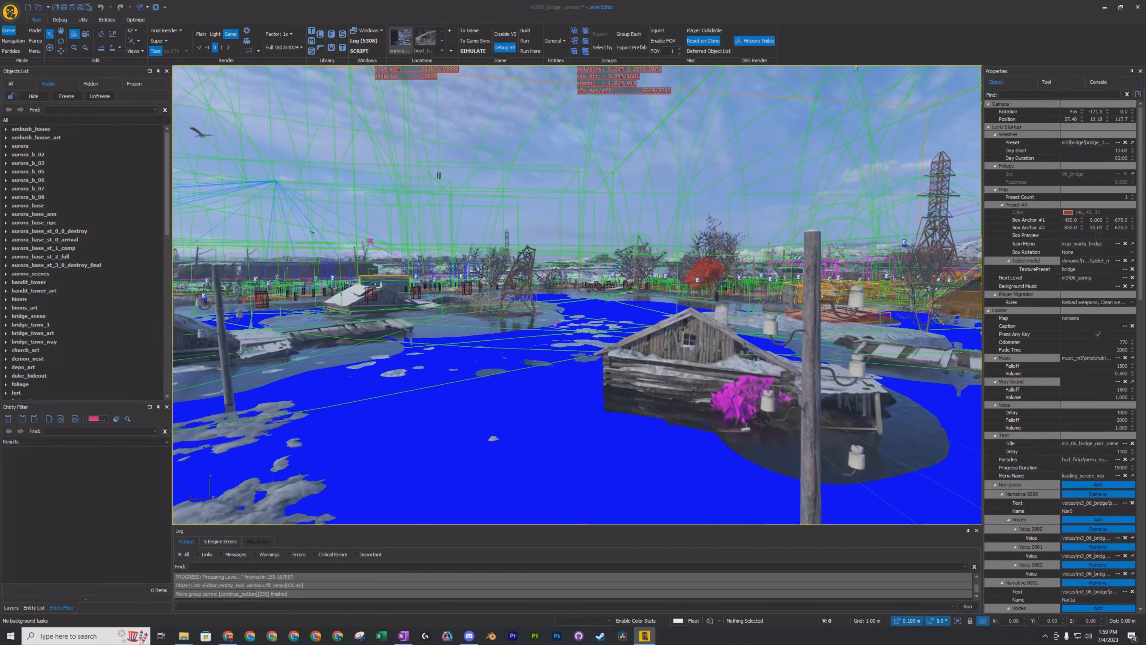
pyautogui.press('w')
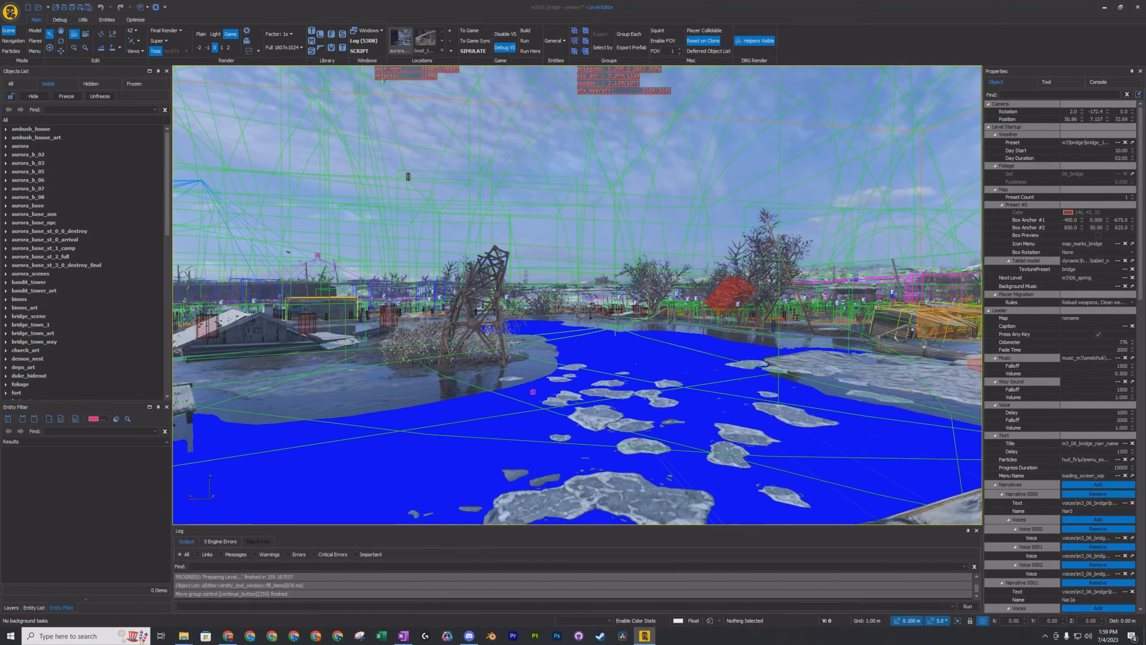
pyautogui.press('w')
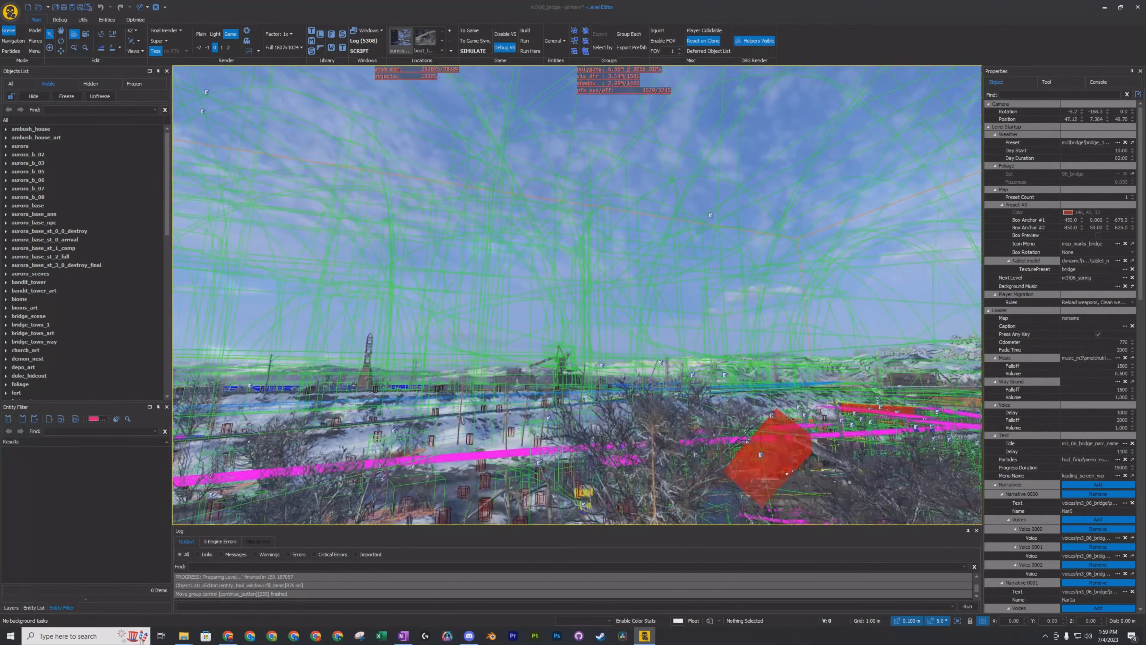
pyautogui.press('w')
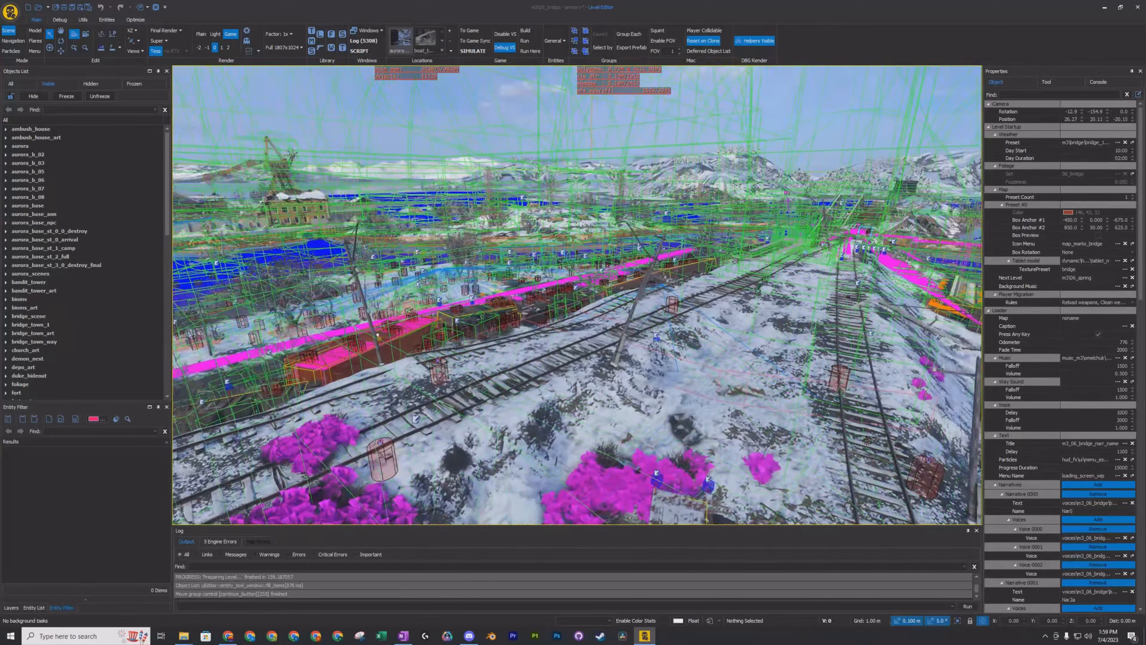
pyautogui.press('w')
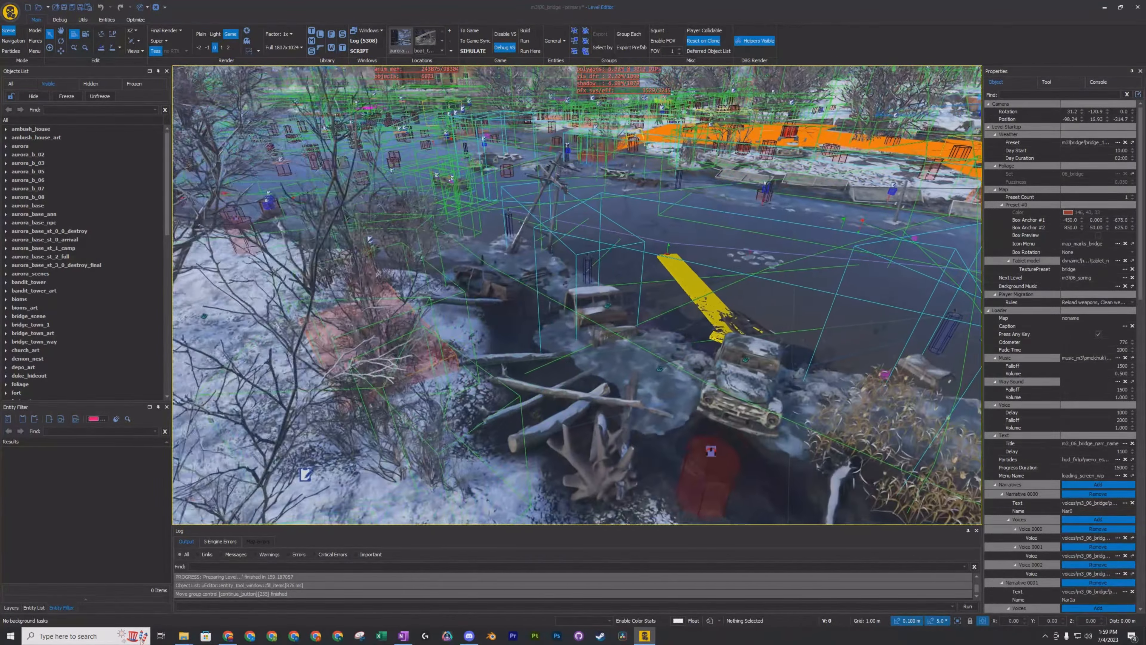
pyautogui.press('w')
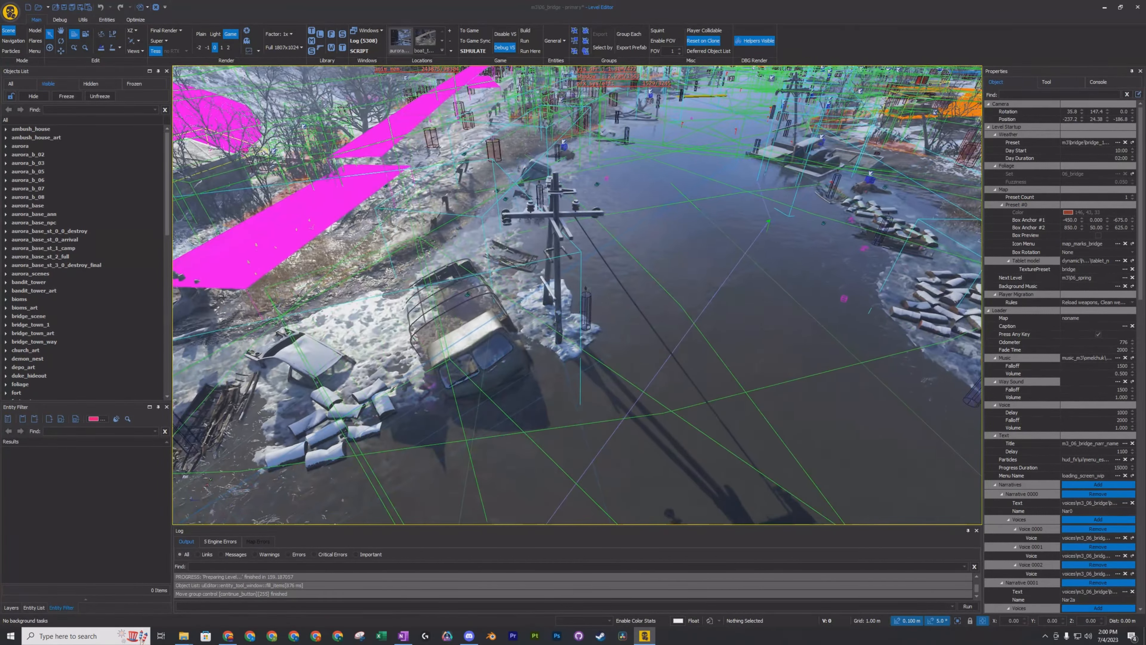
# Select the half-sunken cargo truck beside the utility pole and browse the neighbouring entries in the objects list.
pyautogui.moveTo(578, 295); pyautogui.dragTo(454, 294, button='right')
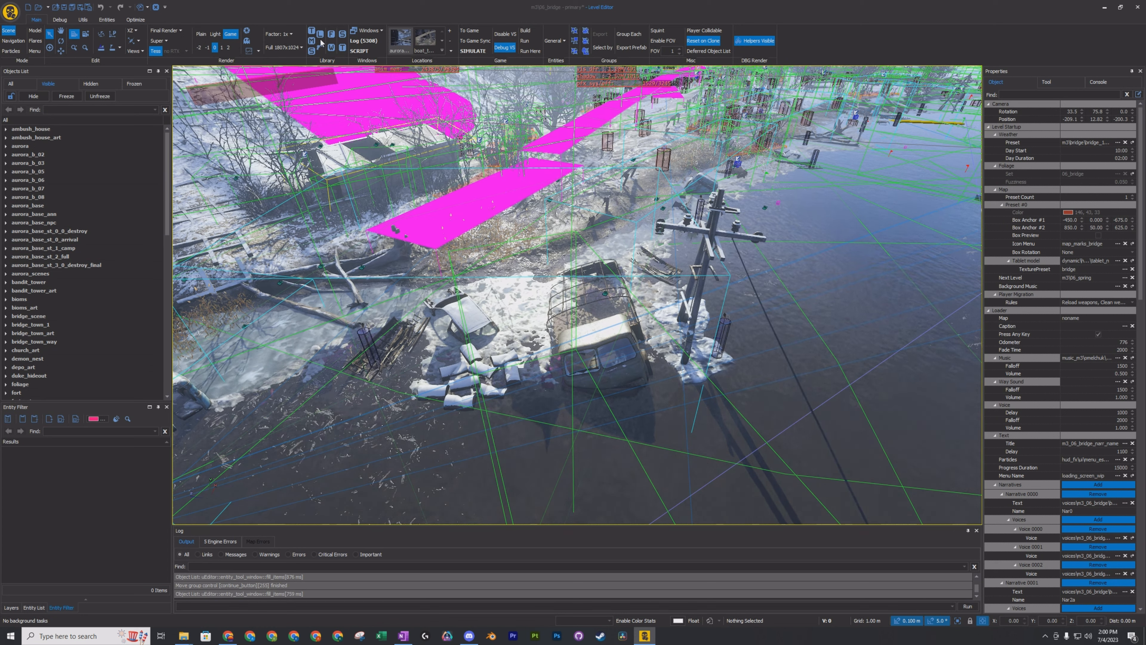
pyautogui.click(47, 37)
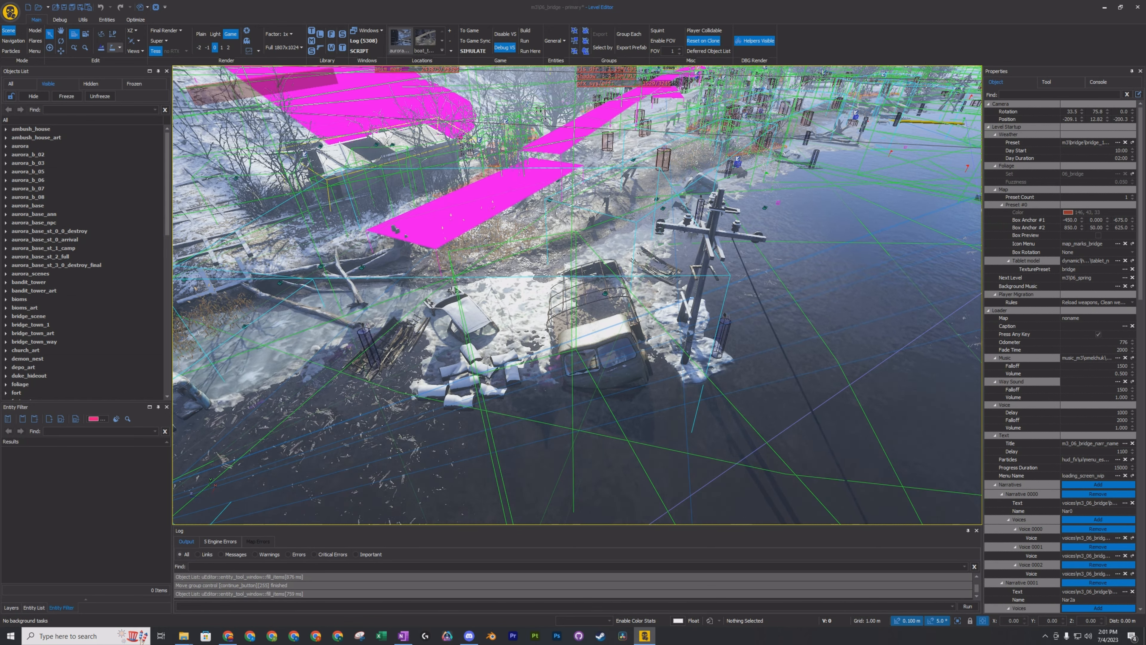
pyautogui.click(592, 337)
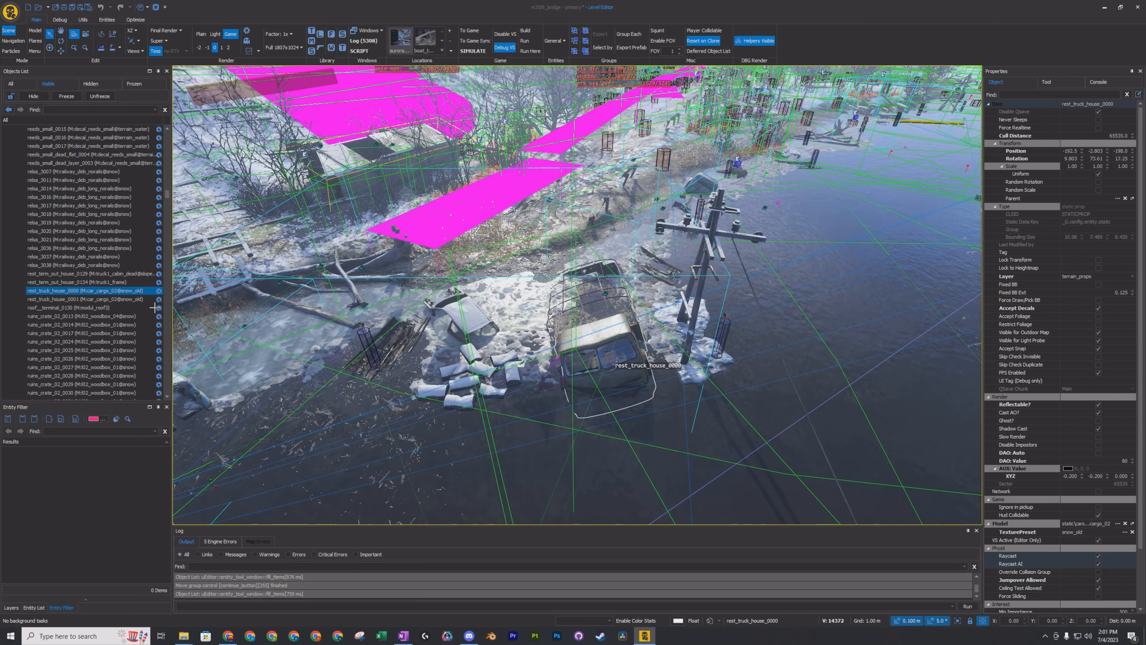
pyautogui.scroll(10, 81, 280)
pyautogui.scroll(10, 88, 274)
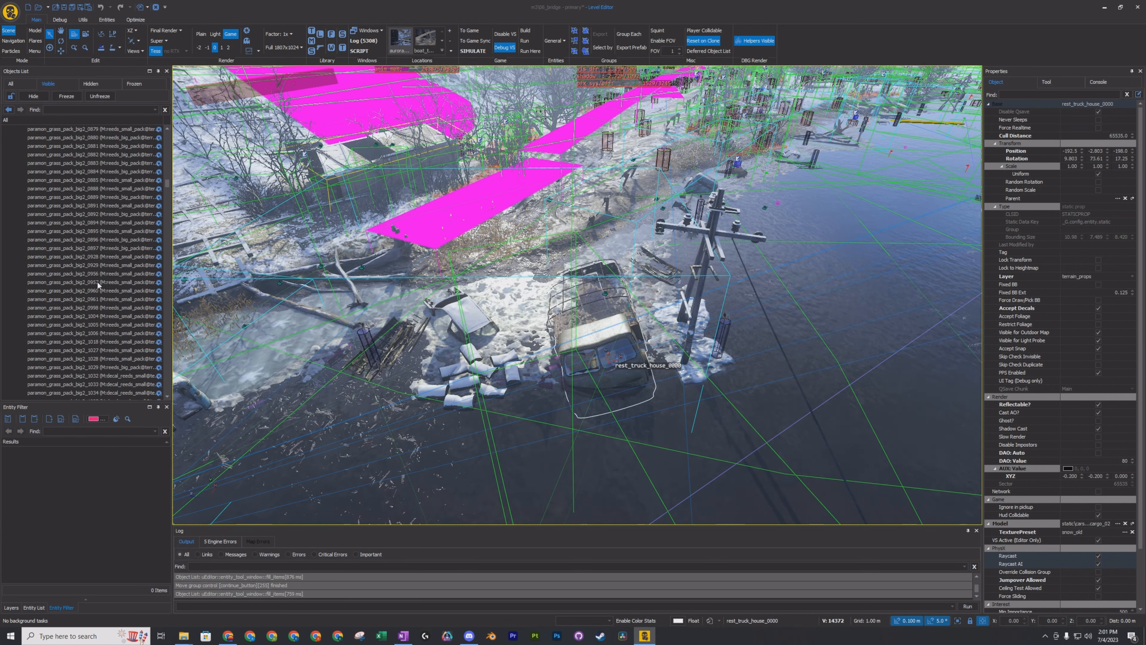
pyautogui.scroll(10, 89, 298)
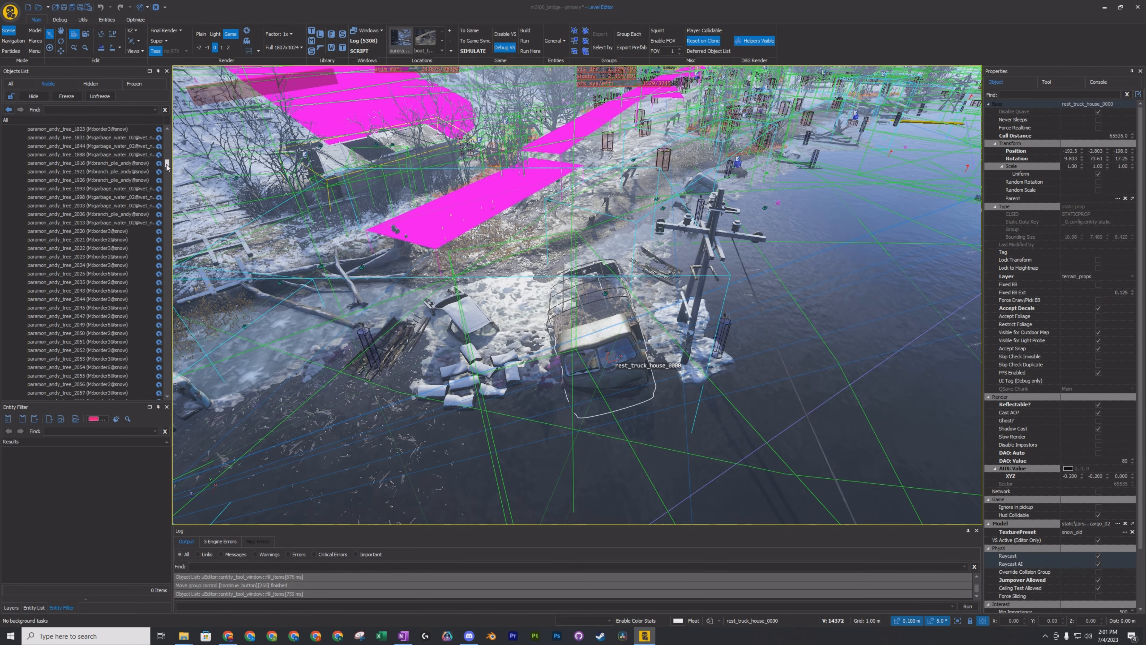
pyautogui.moveTo(166, 169); pyautogui.dragTo(177, 149)
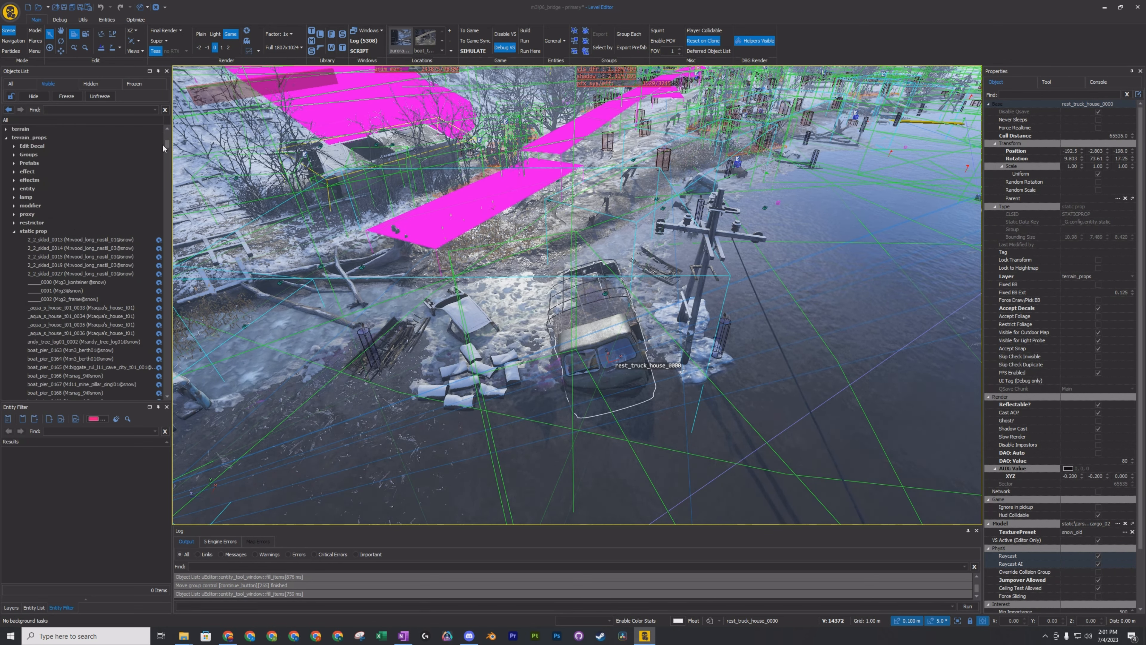
# Delete the half-sunken cargo truck rest_truck_house_0000 from the level.
pyautogui.click(8, 110)
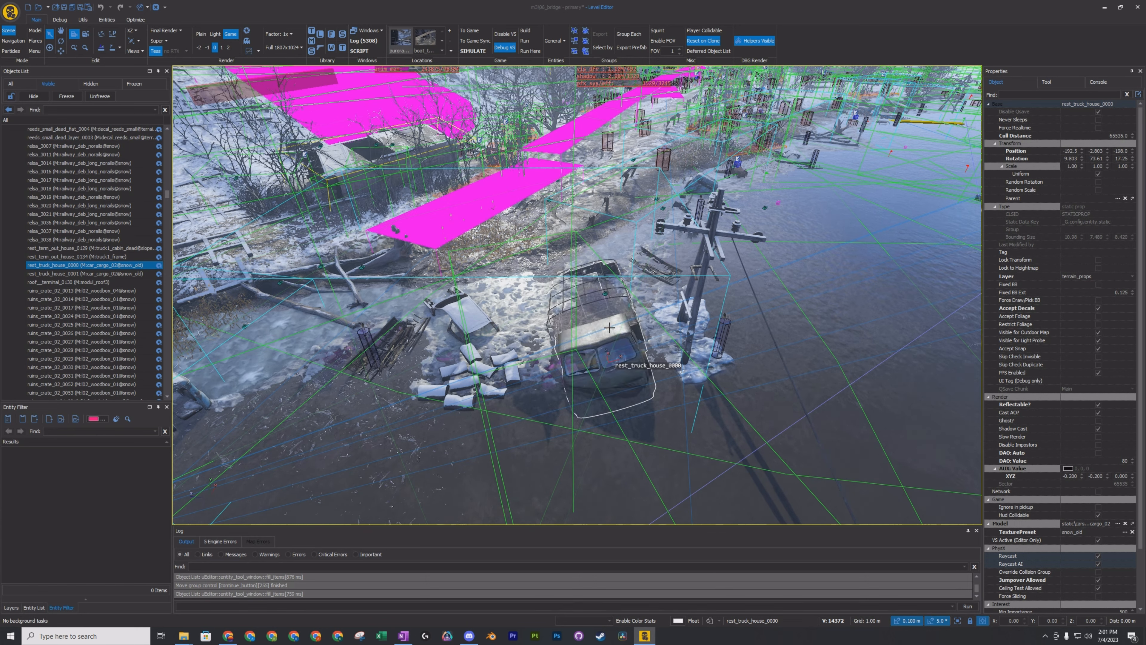
pyautogui.press('Delete')
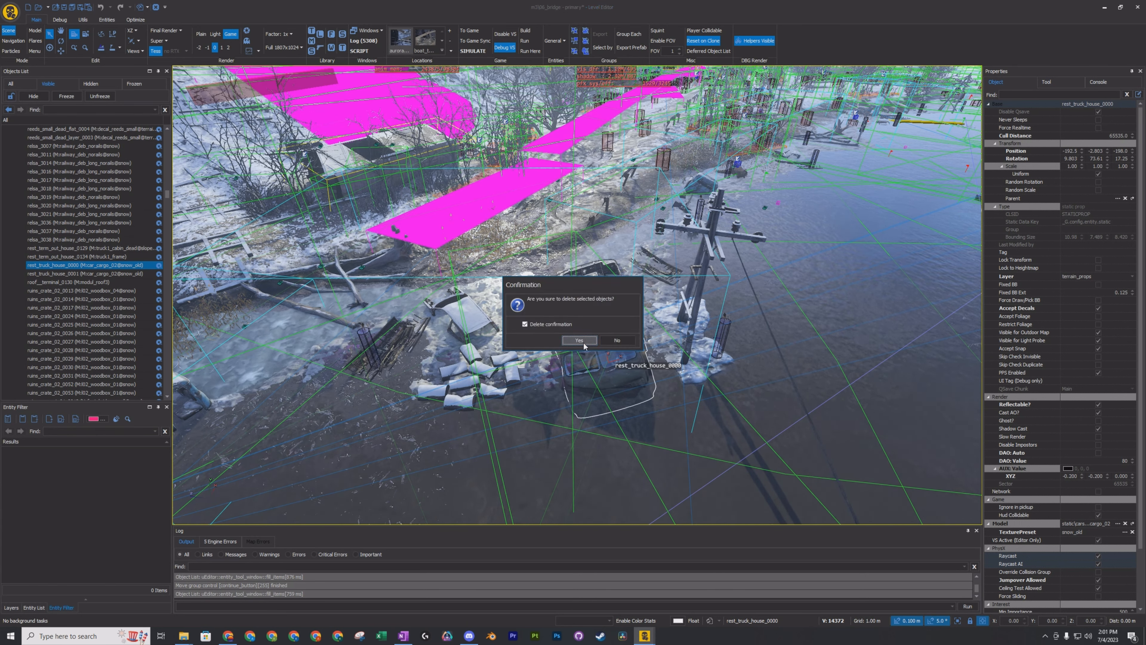
pyautogui.click(579, 340)
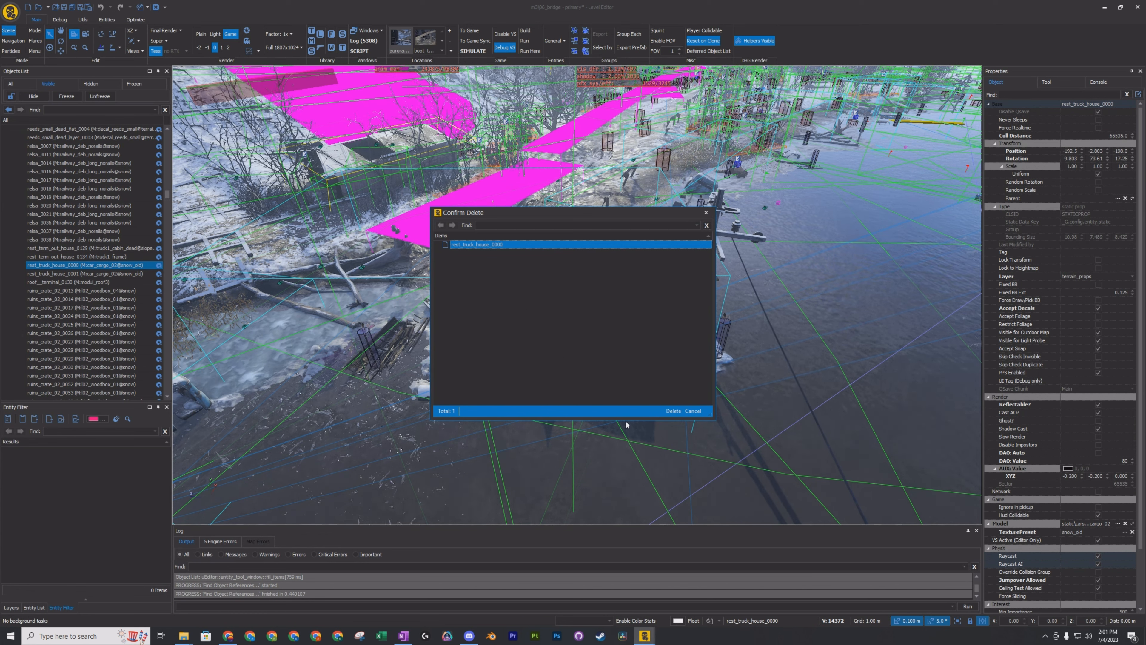
pyautogui.click(672, 410)
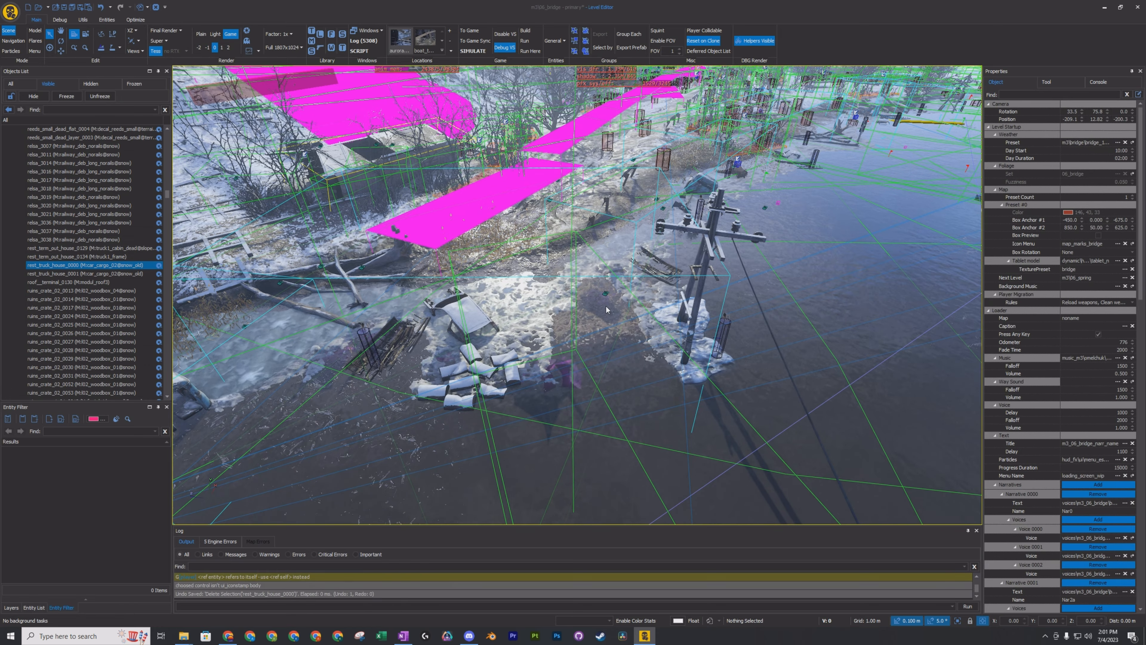
# Delete the snow-covered wreck group at the shoreline together with the ice decal water_border_17_0001 and the bank protection block static_prop_7112.
pyautogui.press('w')
pyautogui.moveTo(607, 310); pyautogui.dragTo(794, 356, button='right')
pyautogui.press('s')
pyautogui.press('w')
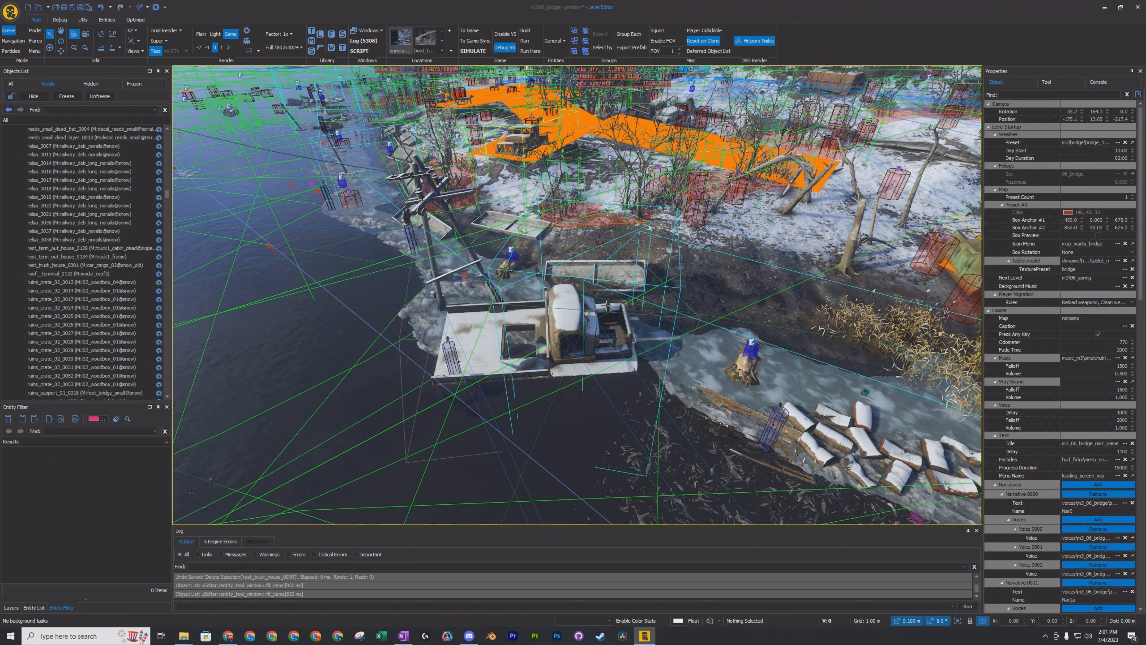
pyautogui.click(566, 320)
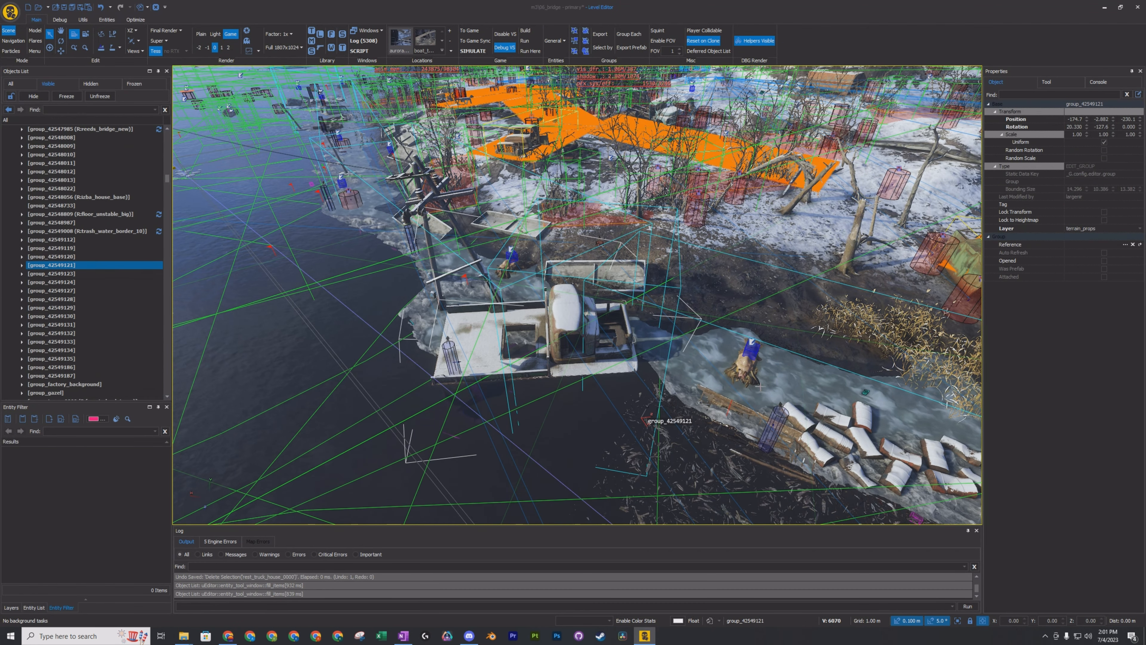
pyautogui.keyDown('ctrl'); pyautogui.click(833, 429); pyautogui.keyUp('ctrl')
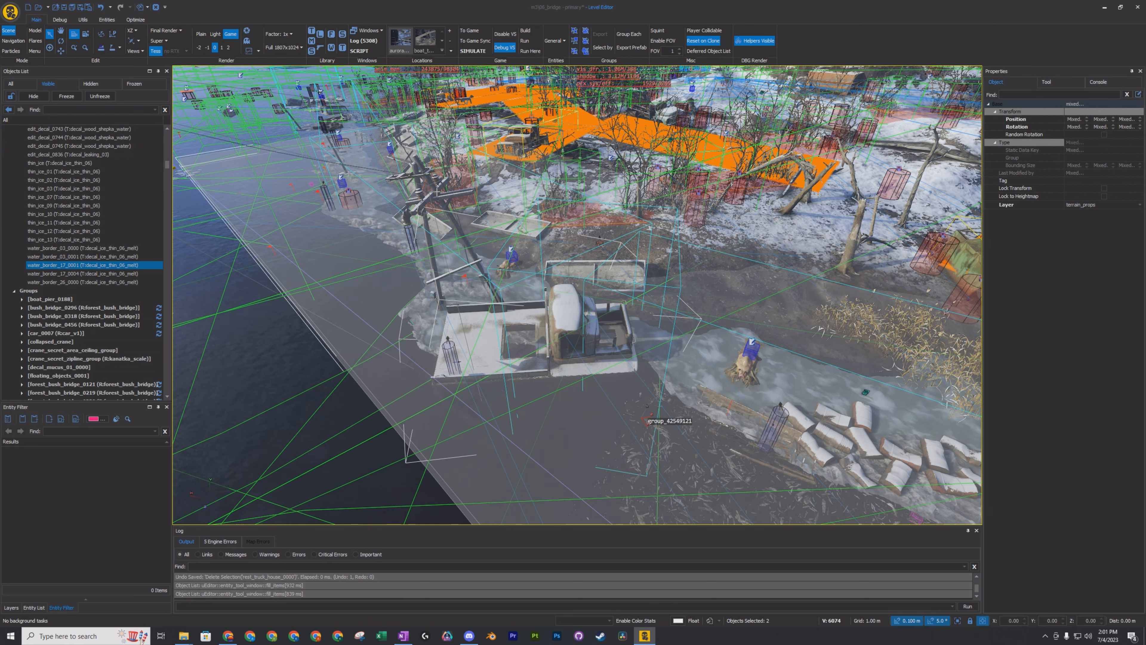
pyautogui.keyDown('ctrl'); pyautogui.click(628, 261); pyautogui.keyUp('ctrl')
pyautogui.press('Delete')
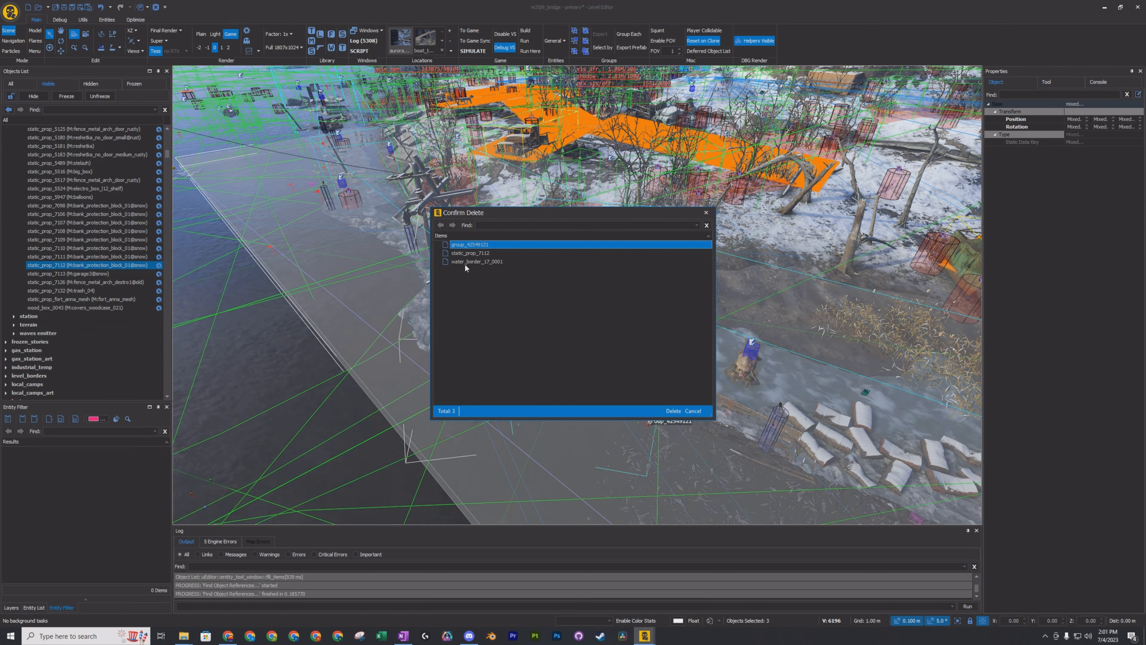
pyautogui.click(673, 410)
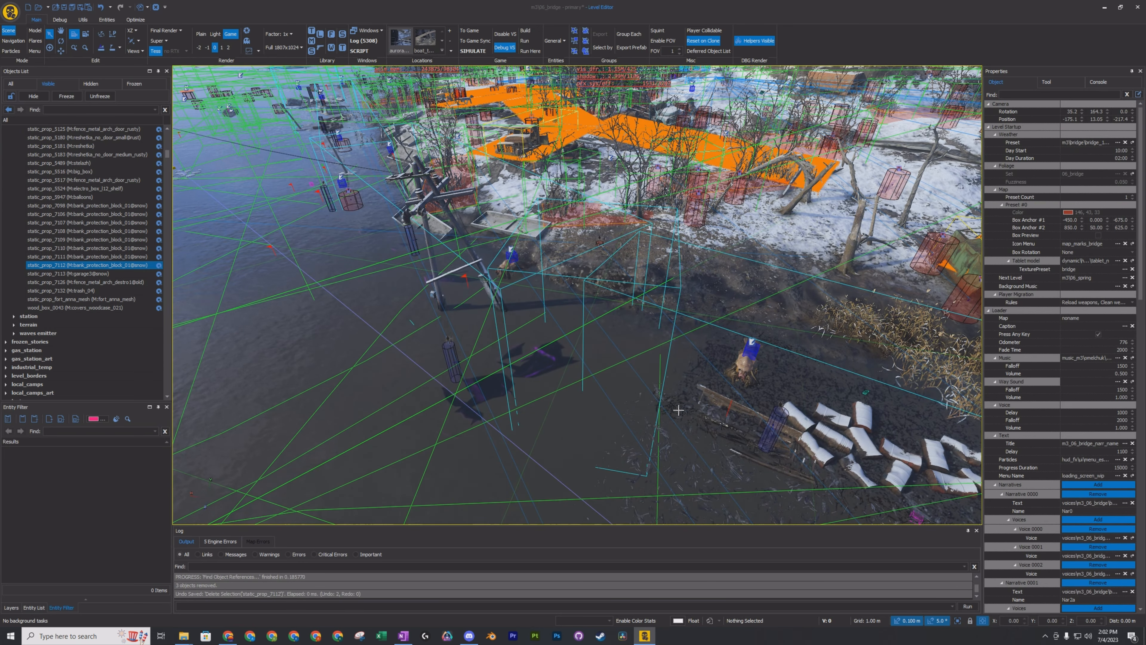
# Delete the ice decal decal_rocks_0205 and the snowy piles static_prop_23467, static_prop_23468 and static_prop_23469 on the shore.
pyautogui.moveTo(696, 405); pyautogui.dragTo(702, 400, button='right')
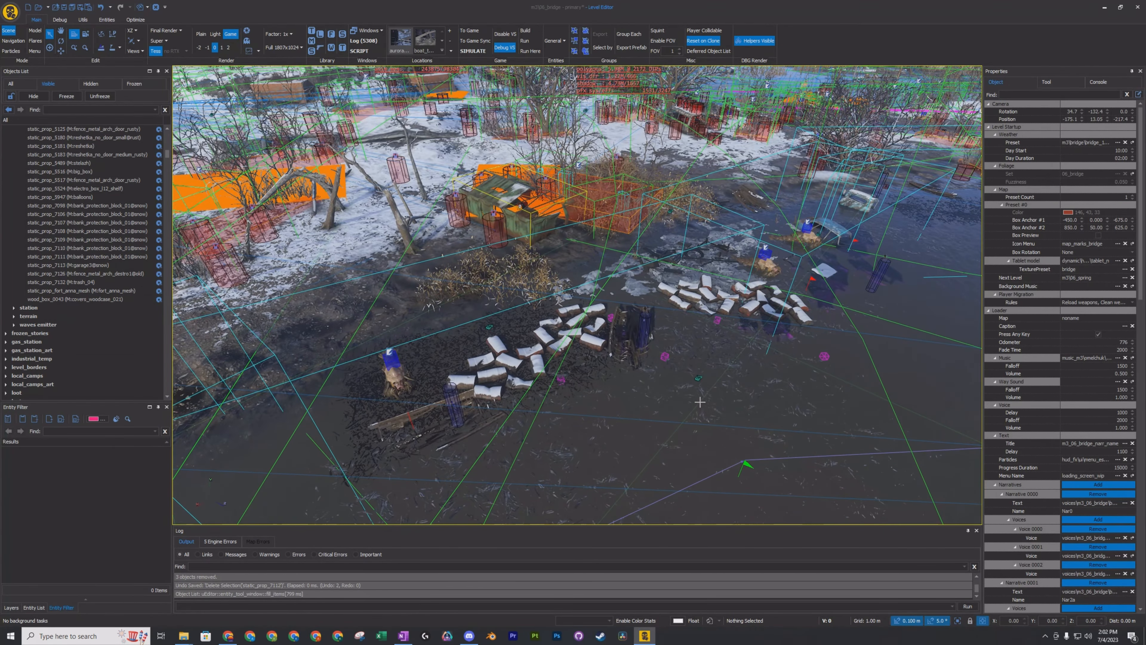
pyautogui.click(711, 307)
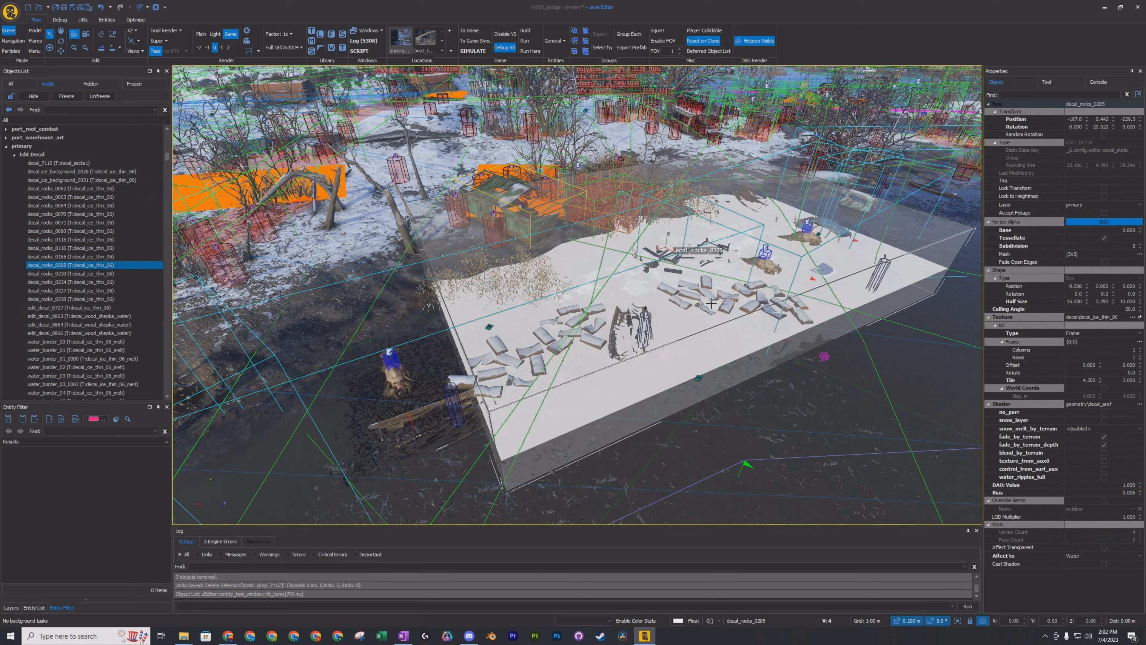
pyautogui.keyDown('ctrl'); pyautogui.click(769, 293); pyautogui.keyUp('ctrl')
pyautogui.keyDown('ctrl'); pyautogui.click(510, 361); pyautogui.keyUp('ctrl')
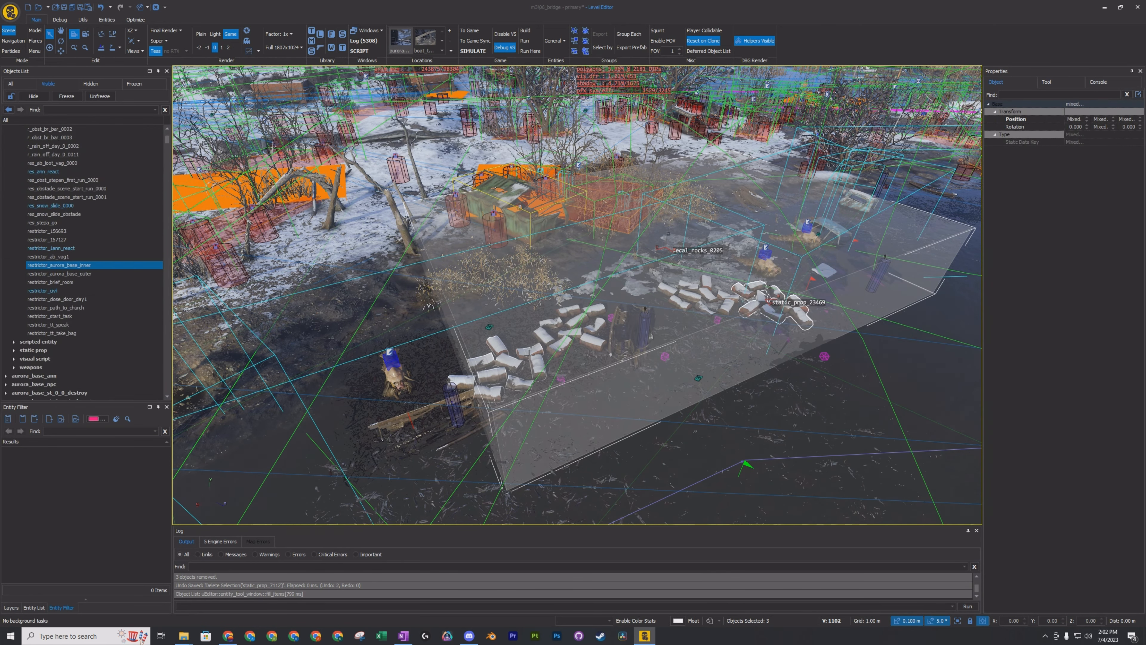
pyautogui.keyDown('ctrl'); pyautogui.click(547, 339); pyautogui.keyUp('ctrl')
pyautogui.press('Delete')
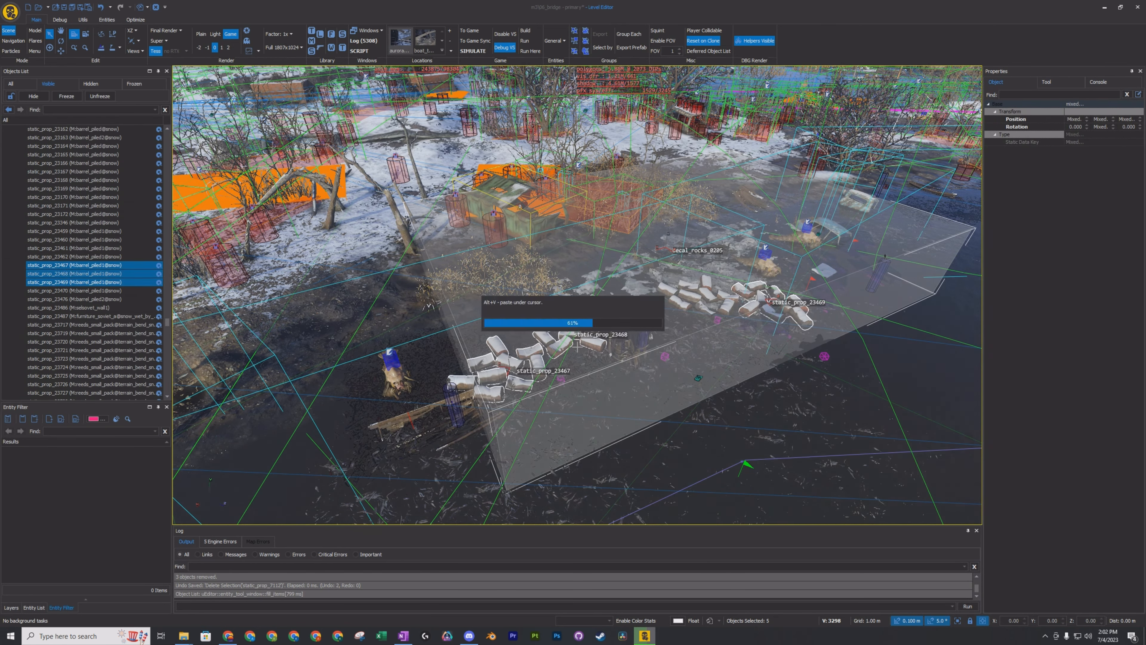
pyautogui.click(672, 411)
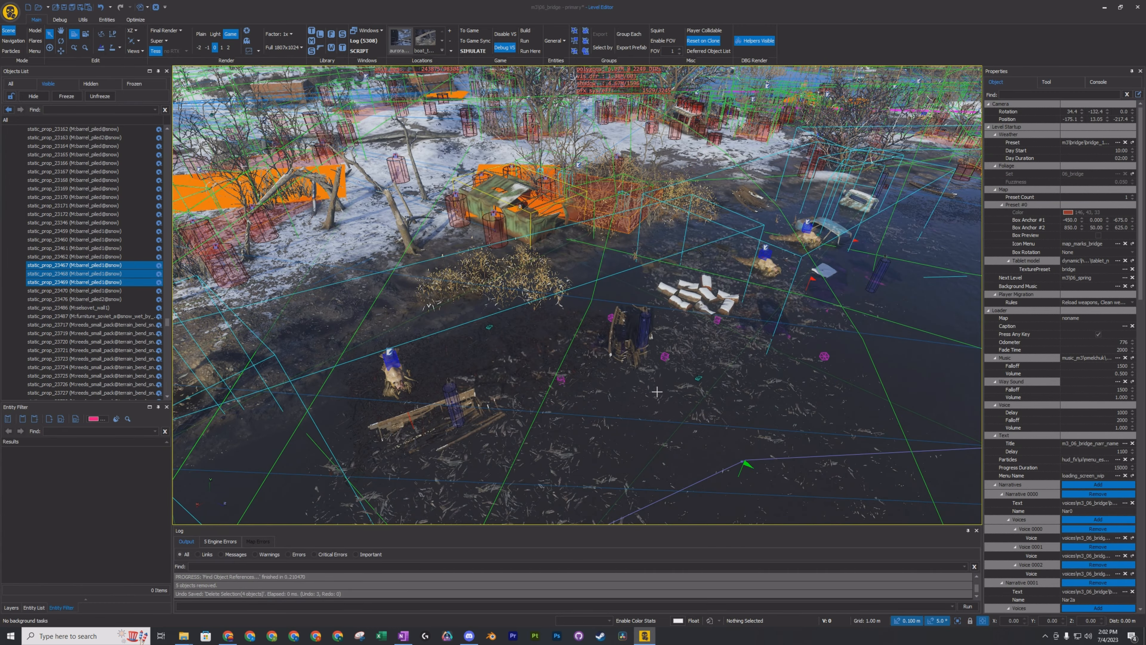
# Select the lattice power pylon static_prop_1806 and raise it with the Move tool to a Y position of about 7.17.
pyautogui.moveTo(638, 372); pyautogui.dragTo(774, 377, button='right')
pyautogui.press('w')
pyautogui.press('a')
pyautogui.press('a')
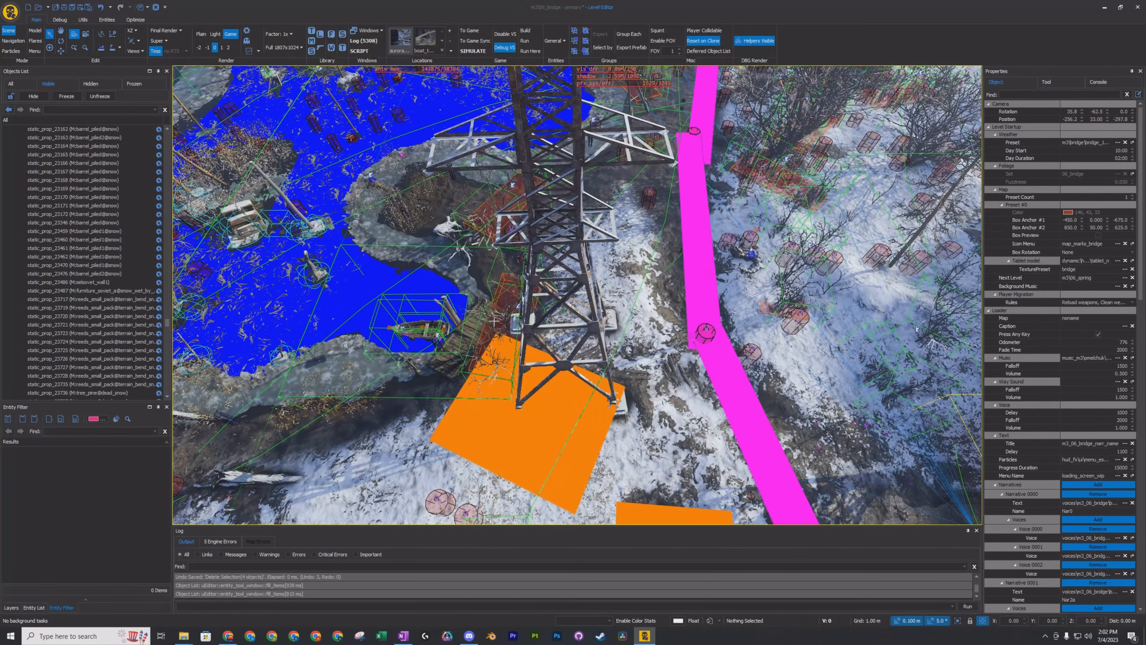
pyautogui.click(590, 290)
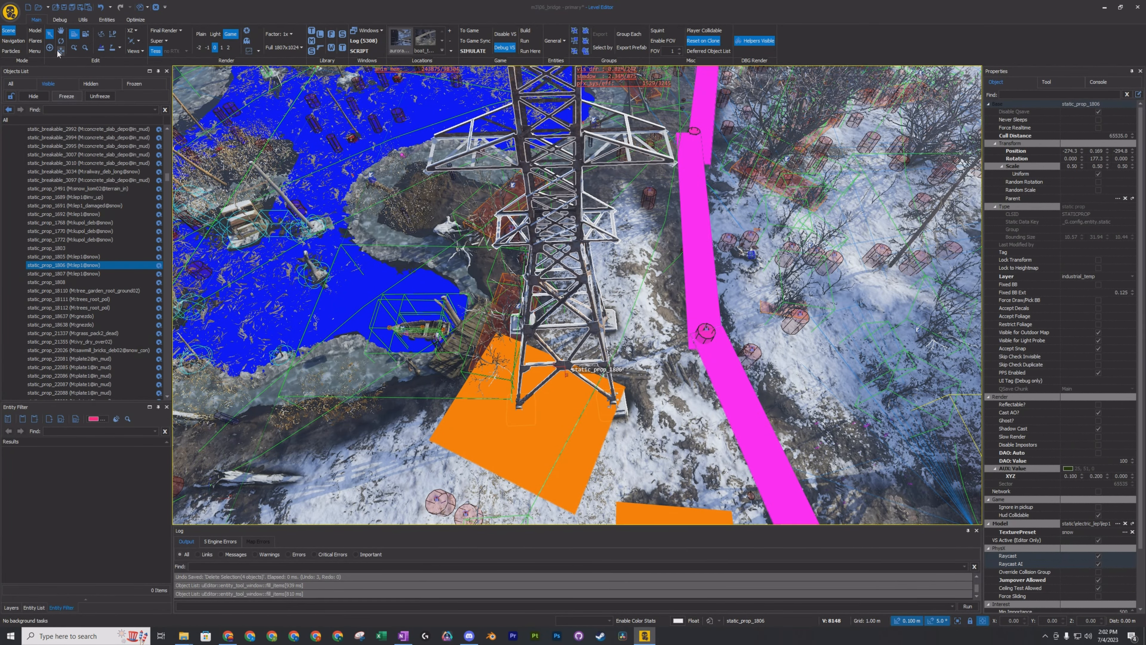
pyautogui.click(61, 32)
pyautogui.moveTo(569, 307)
pyautogui.mouseDown(button='right')
pyautogui.moveTo(505, 339)
pyautogui.moveTo(555, 294)
pyautogui.mouseUp(button='right')
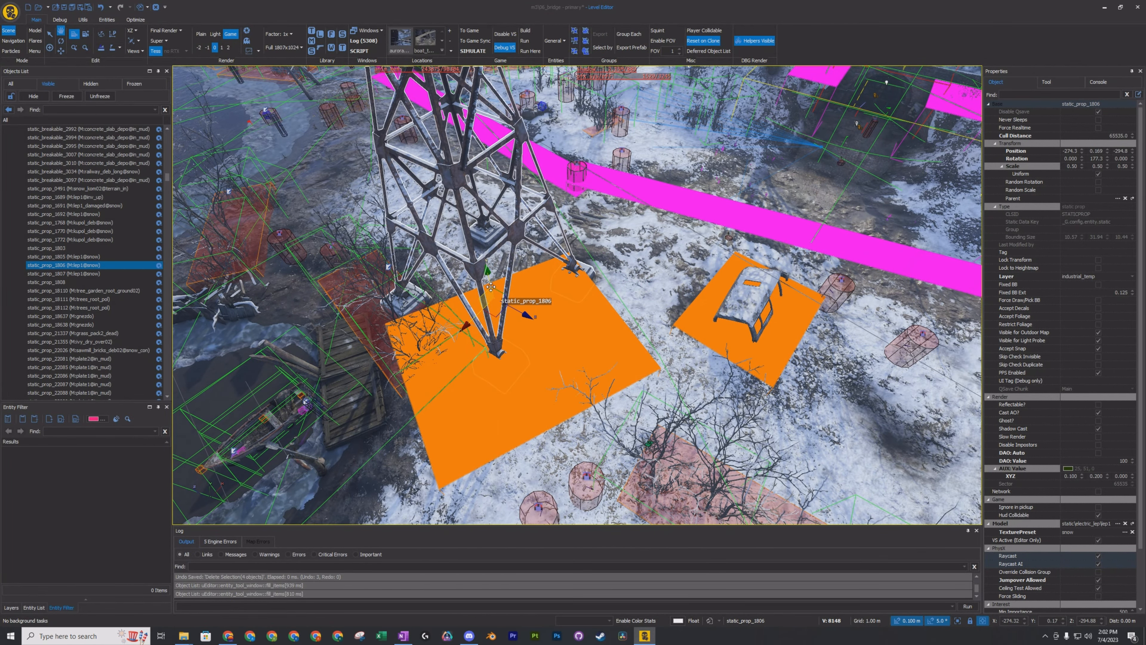
pyautogui.moveTo(491, 285); pyautogui.dragTo(535, 244)
pyautogui.moveTo(534, 244); pyautogui.dragTo(438, 232, button='right')
pyautogui.moveTo(566, 306)
pyautogui.mouseDown(button='right')
pyautogui.moveTo(543, 327)
pyautogui.moveTo(487, 323)
pyautogui.moveTo(566, 305)
pyautogui.mouseUp(button='right')
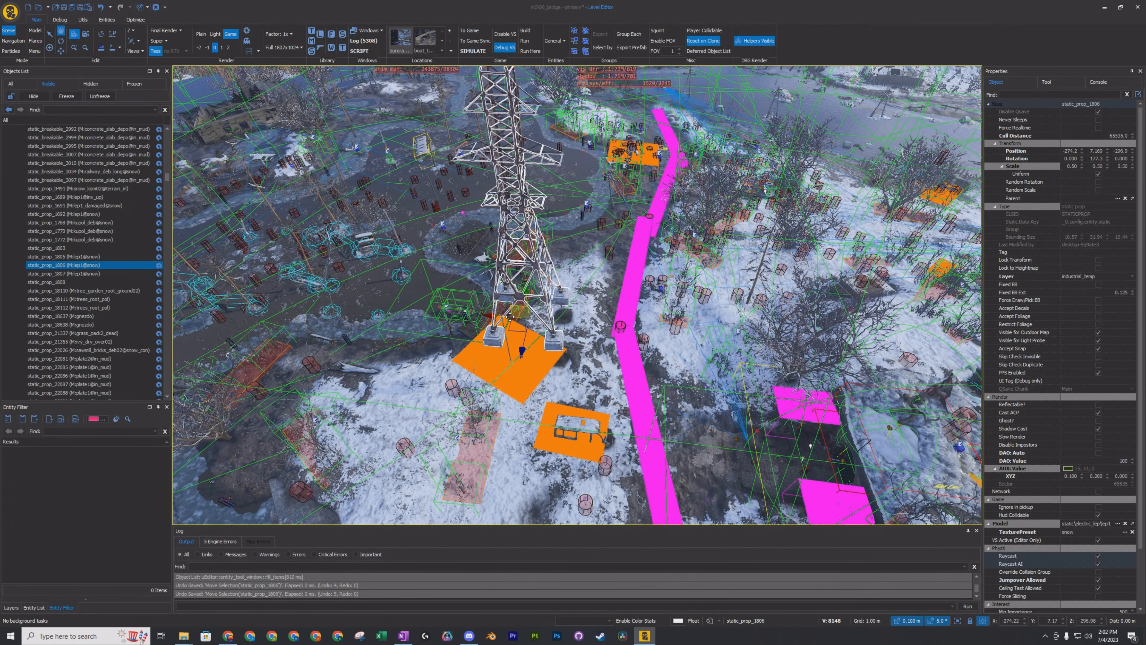
# Move the pylon across the snowy ground to about X -186.8, Y 12.66, Z -292.9.
pyautogui.moveTo(509, 316); pyautogui.dragTo(783, 311)
pyautogui.moveTo(905, 312); pyautogui.dragTo(906, 312)
pyautogui.moveTo(905, 312); pyautogui.dragTo(826, 339, button='right')
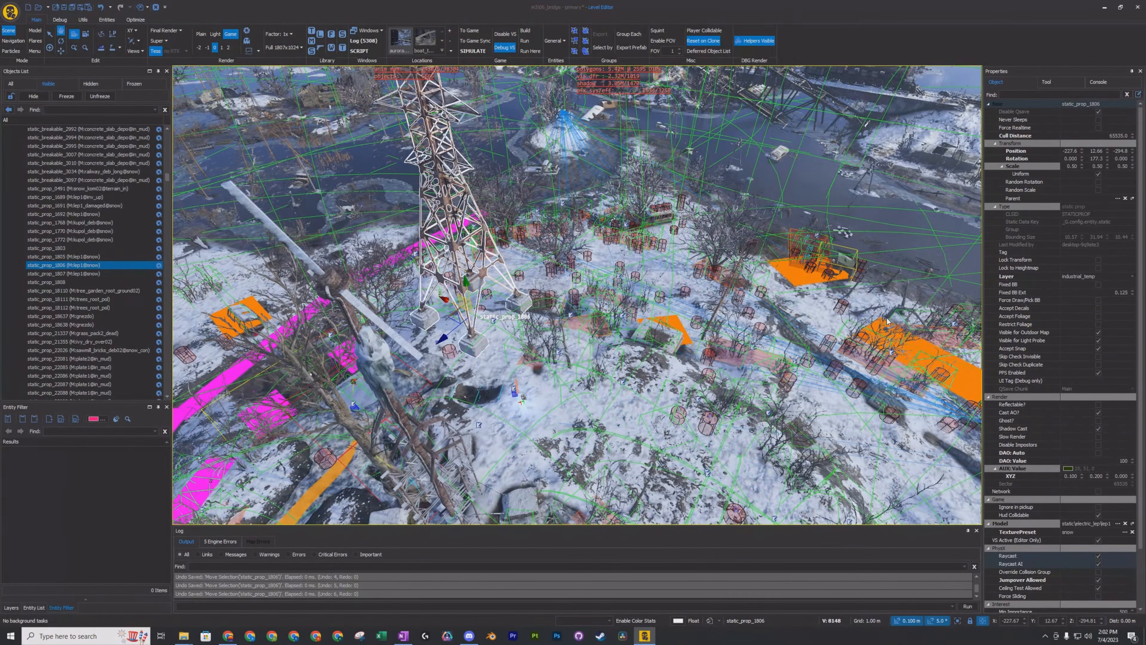
pyautogui.moveTo(453, 315); pyautogui.dragTo(612, 339)
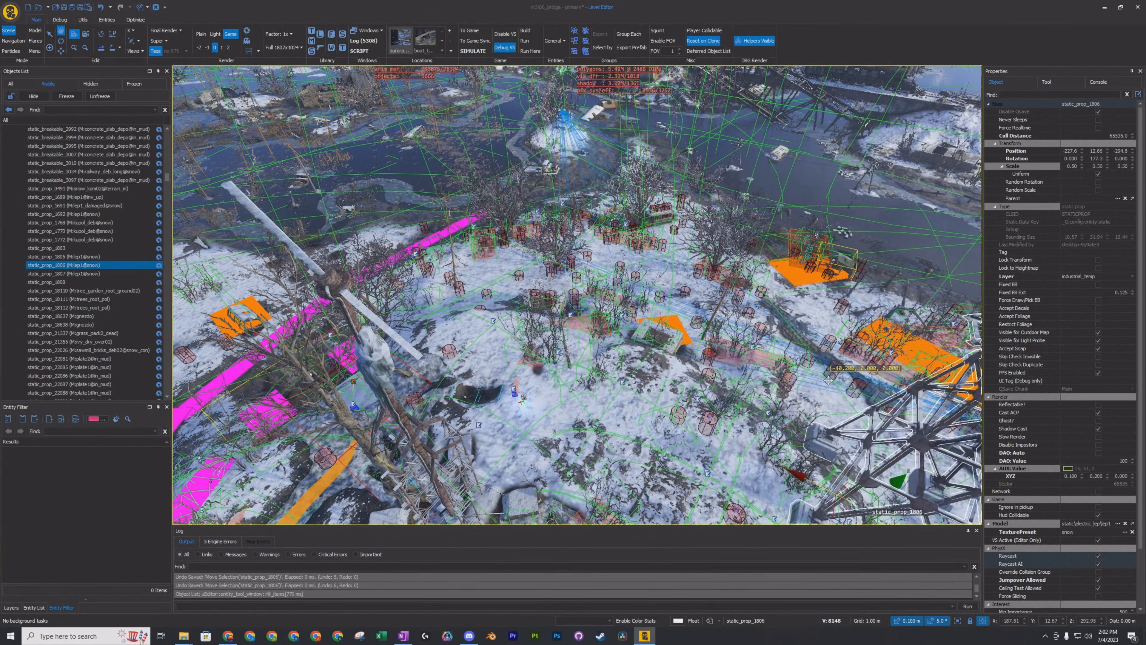
pyautogui.moveTo(828, 381); pyautogui.dragTo(834, 381)
pyautogui.moveTo(834, 381); pyautogui.dragTo(929, 415, button='right')
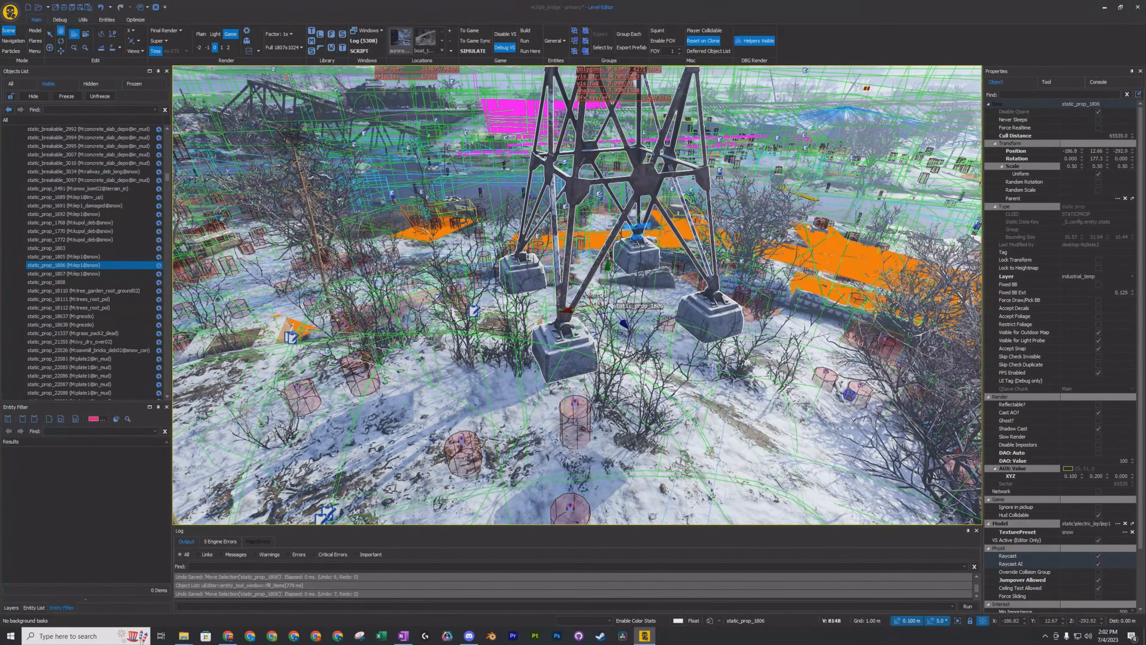
# Lower the pylon into the snow to a Y position of about 7.67.
pyautogui.moveTo(586, 386); pyautogui.dragTo(590, 377, button='right')
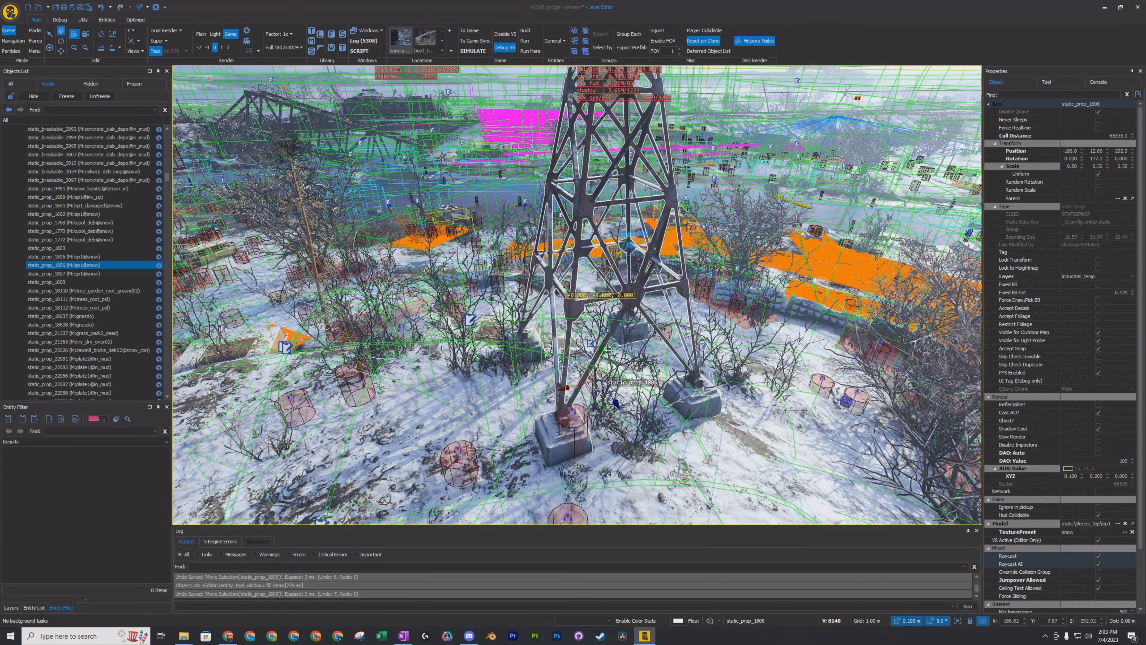
pyautogui.moveTo(610, 351); pyautogui.dragTo(611, 351)
pyautogui.moveTo(610, 351)
pyautogui.mouseDown(button='right')
pyautogui.moveTo(654, 350)
pyautogui.moveTo(621, 321)
pyautogui.moveTo(574, 312)
pyautogui.moveTo(618, 289)
pyautogui.moveTo(616, 368)
pyautogui.mouseUp(button='right')
# Look over the riverbank, check the visibility options of the aurora_base layer, and highlight the aurora_b_06 layer.
pyautogui.press('w')
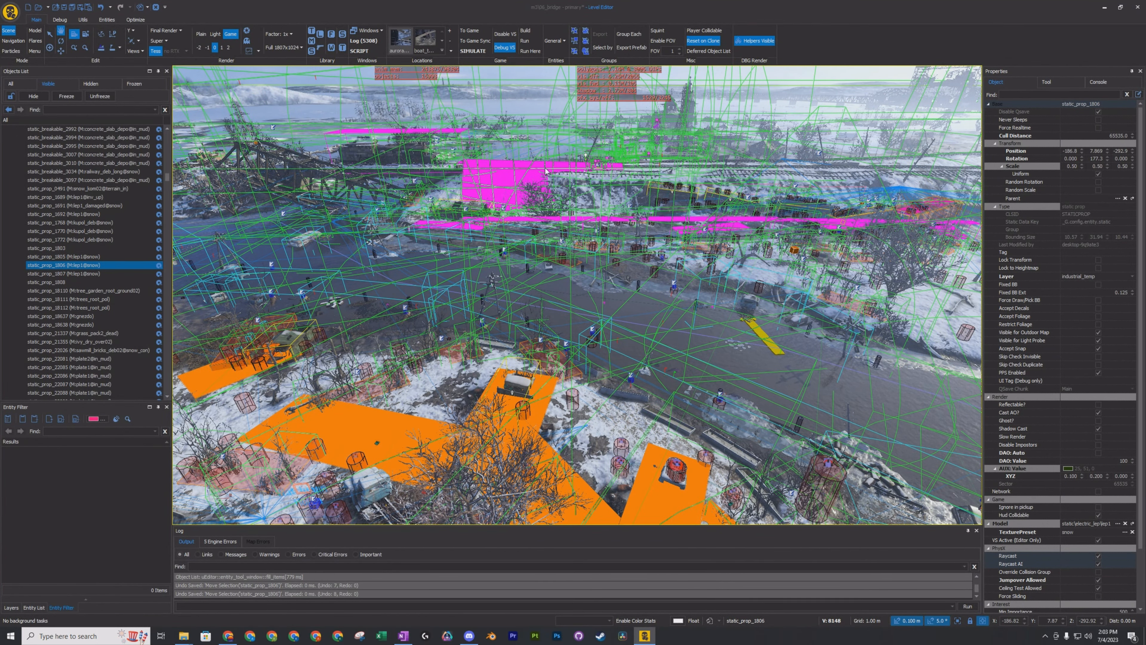
pyautogui.moveTo(546, 172); pyautogui.dragTo(659, 142, button='right')
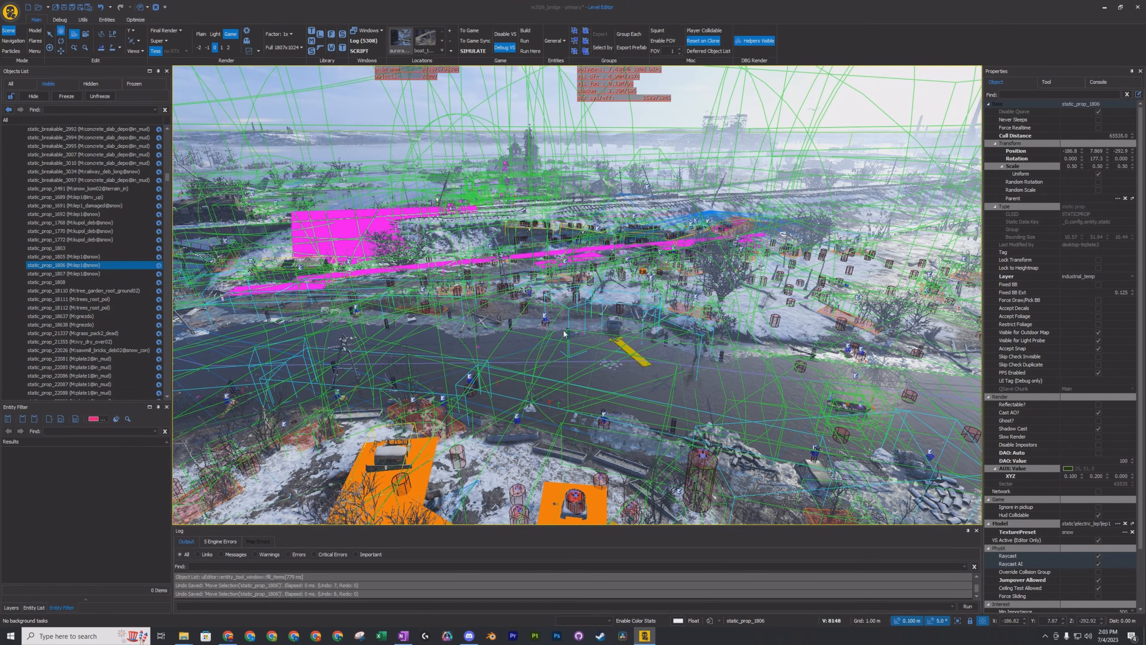
pyautogui.moveTo(564, 334); pyautogui.dragTo(312, 223, button='right')
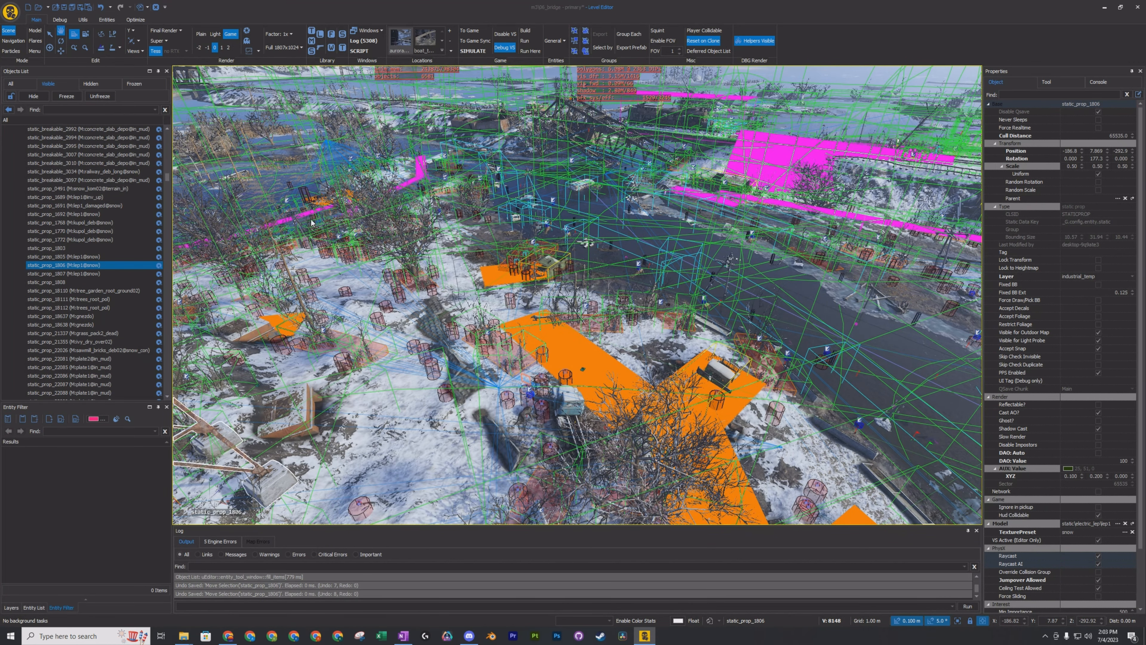
pyautogui.scroll(10, 85, 202)
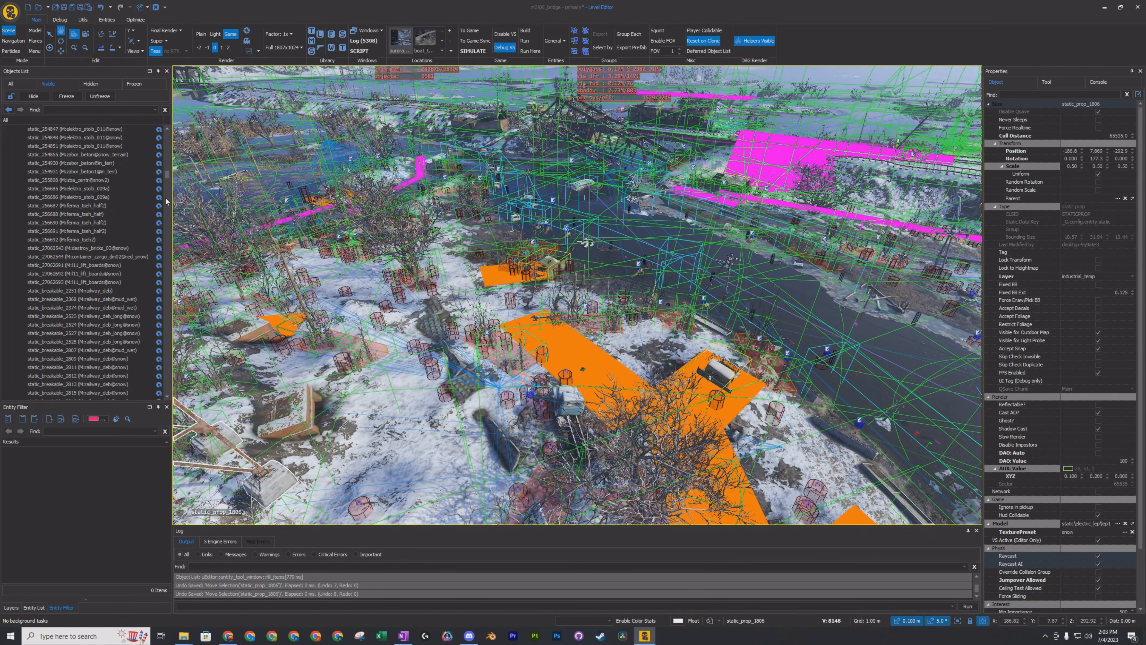
pyautogui.moveTo(167, 174); pyautogui.dragTo(169, 136)
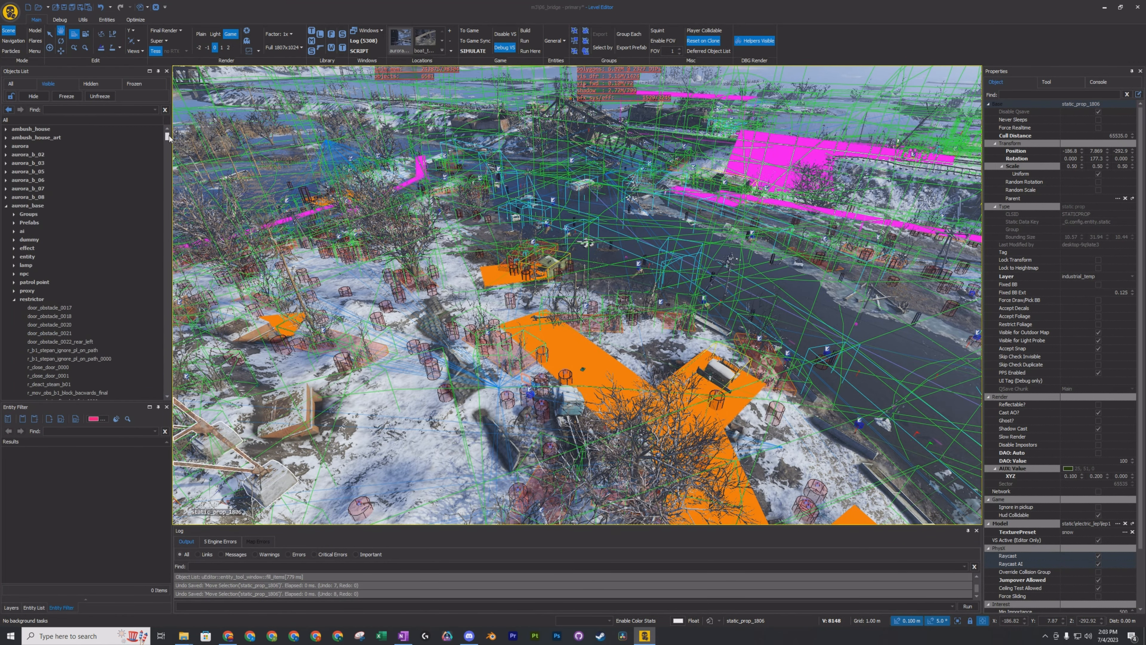
pyautogui.click(15, 206)
pyautogui.click(15, 207)
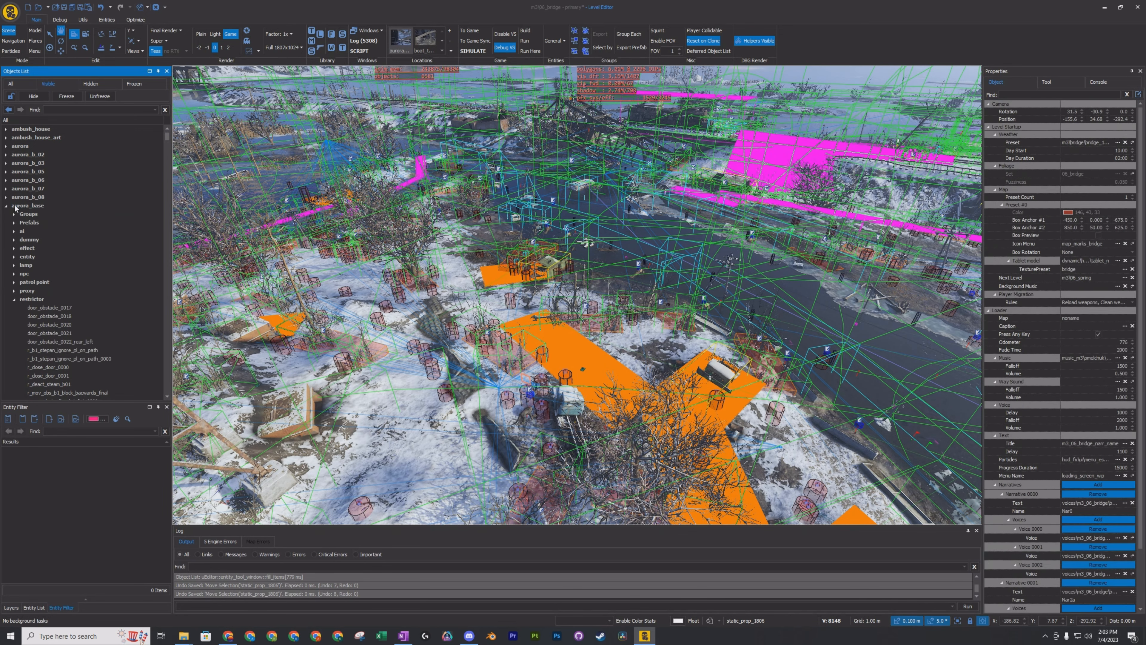
pyautogui.rightClick(25, 205)
pyautogui.moveTo(68, 221)
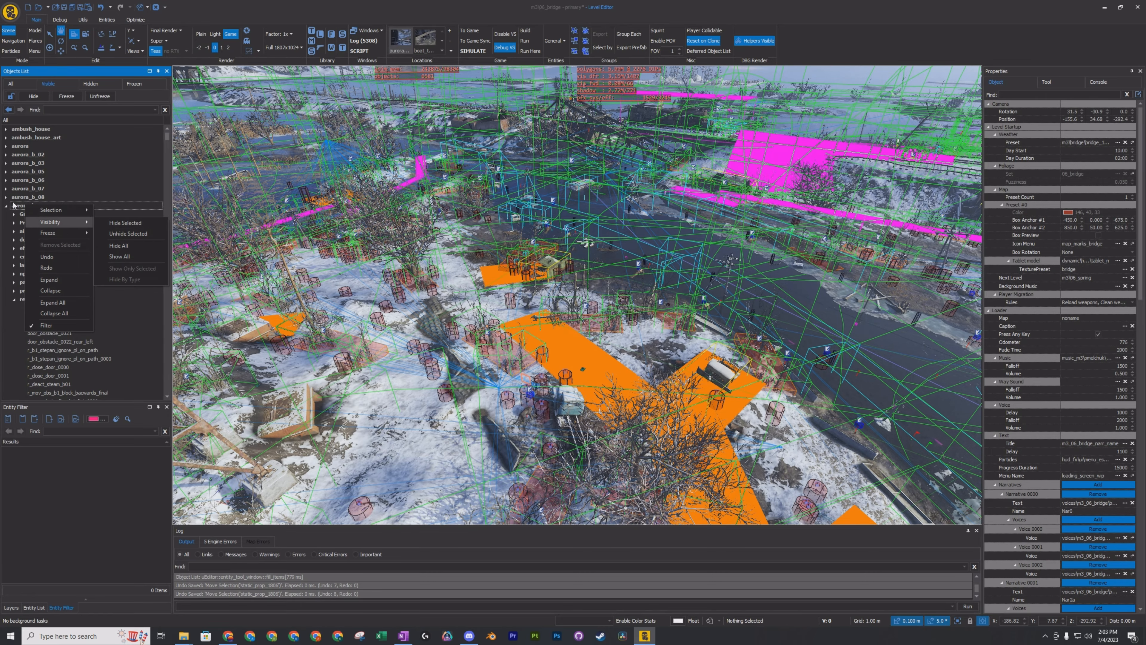
pyautogui.click(27, 180)
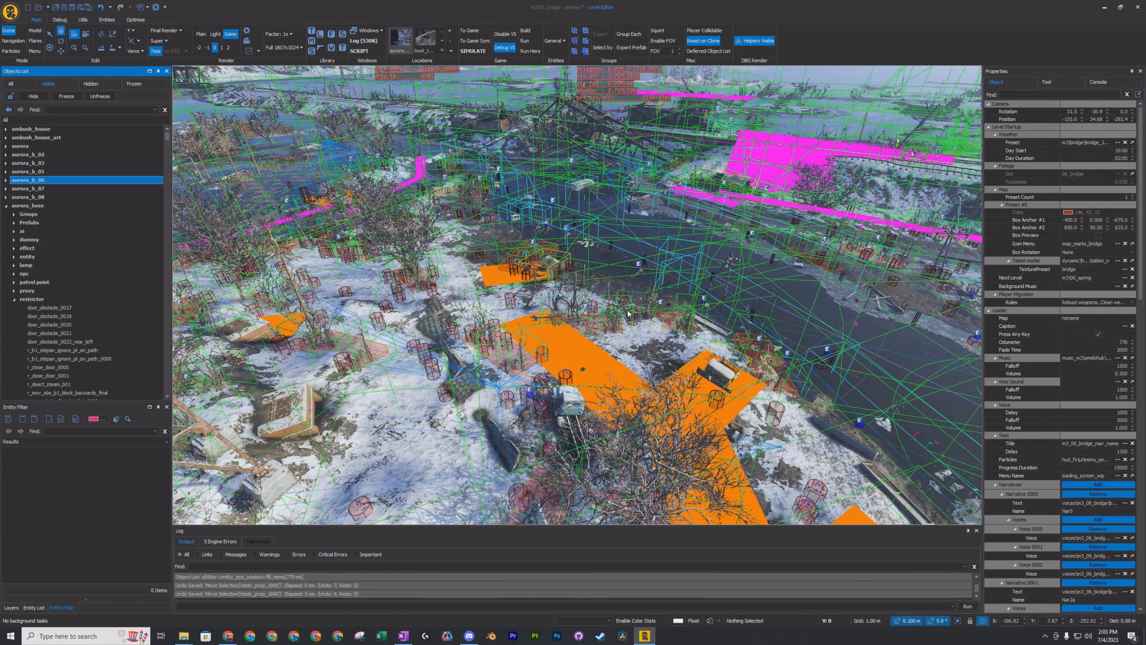
# Examine the steam locomotive beside the lattice bridge and collapse the aurora_base layer.
pyautogui.moveTo(628, 311)
pyautogui.mouseDown(button='right')
pyautogui.moveTo(704, 332)
pyautogui.moveTo(650, 288)
pyautogui.moveTo(643, 298)
pyautogui.moveTo(609, 216)
pyautogui.moveTo(578, 214)
pyautogui.moveTo(578, 266)
pyautogui.moveTo(635, 315)
pyautogui.mouseUp(button='right')
pyautogui.press('w')
pyautogui.press('w')
pyautogui.press('a')
pyautogui.press('d')
pyautogui.press('s')
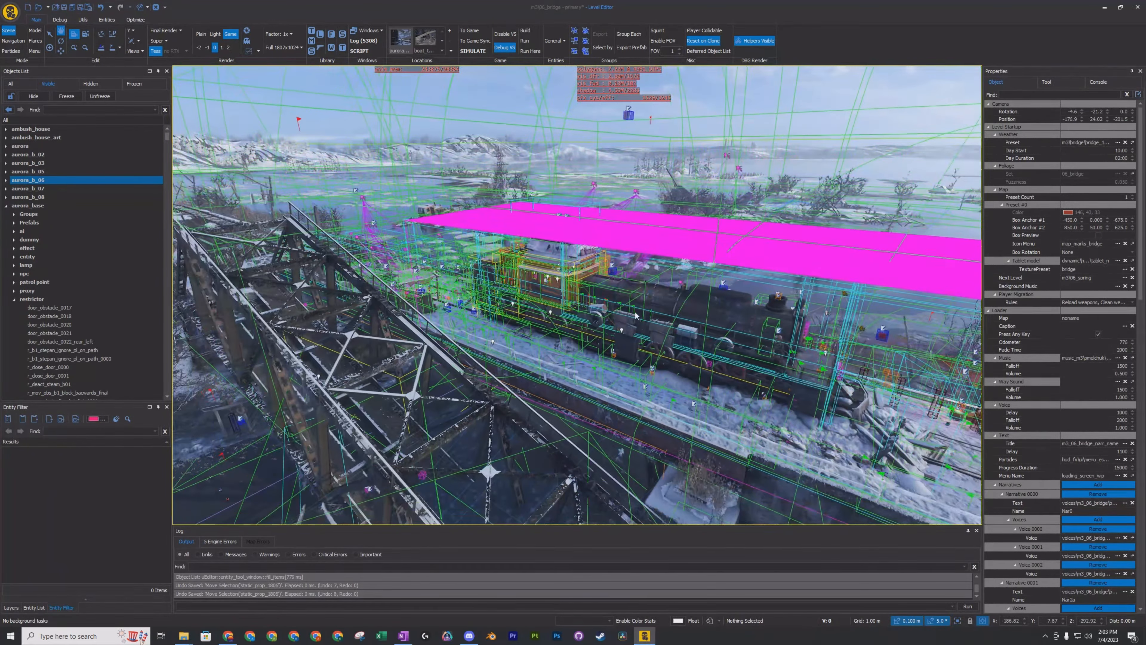
pyautogui.click(6, 206)
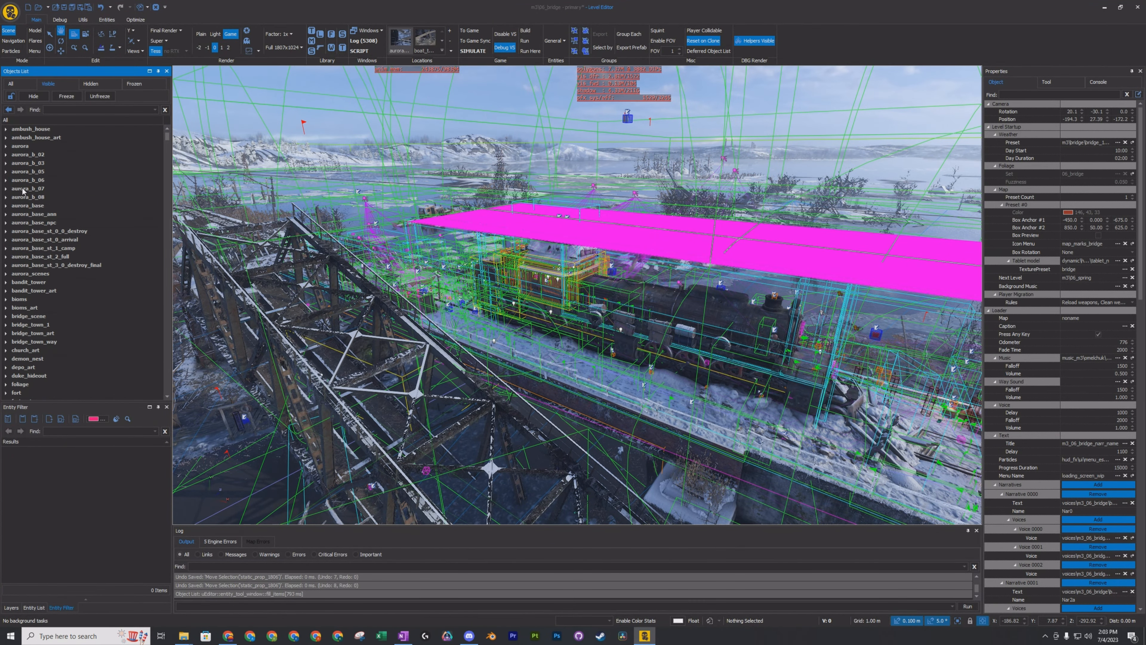
# Select b04_tete_sp and then every AI point under ai in the aurora_b_05 layer, leaving the layer collapsed.
pyautogui.click(26, 172)
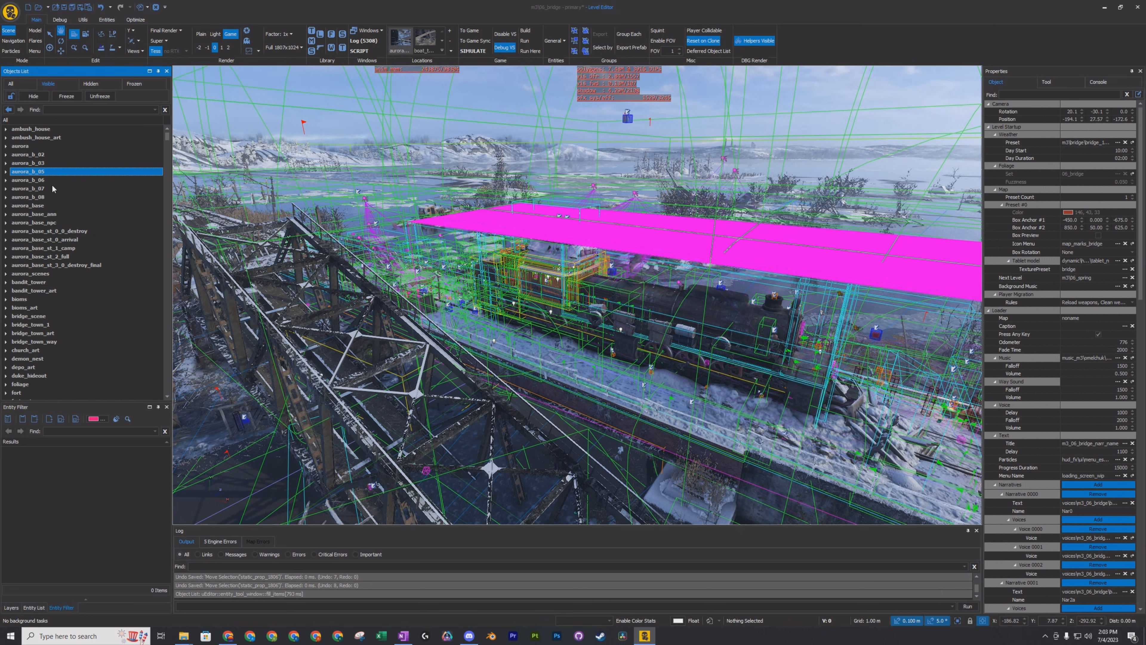
pyautogui.click(6, 172)
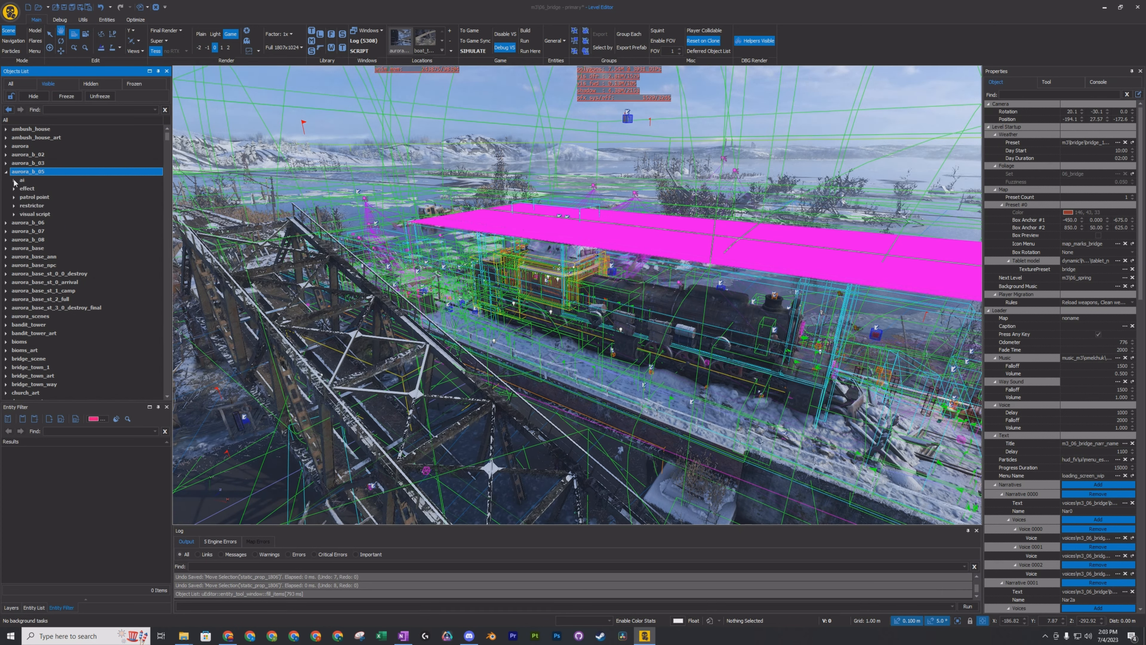
pyautogui.click(14, 180)
pyautogui.click(22, 188)
pyautogui.click(55, 249)
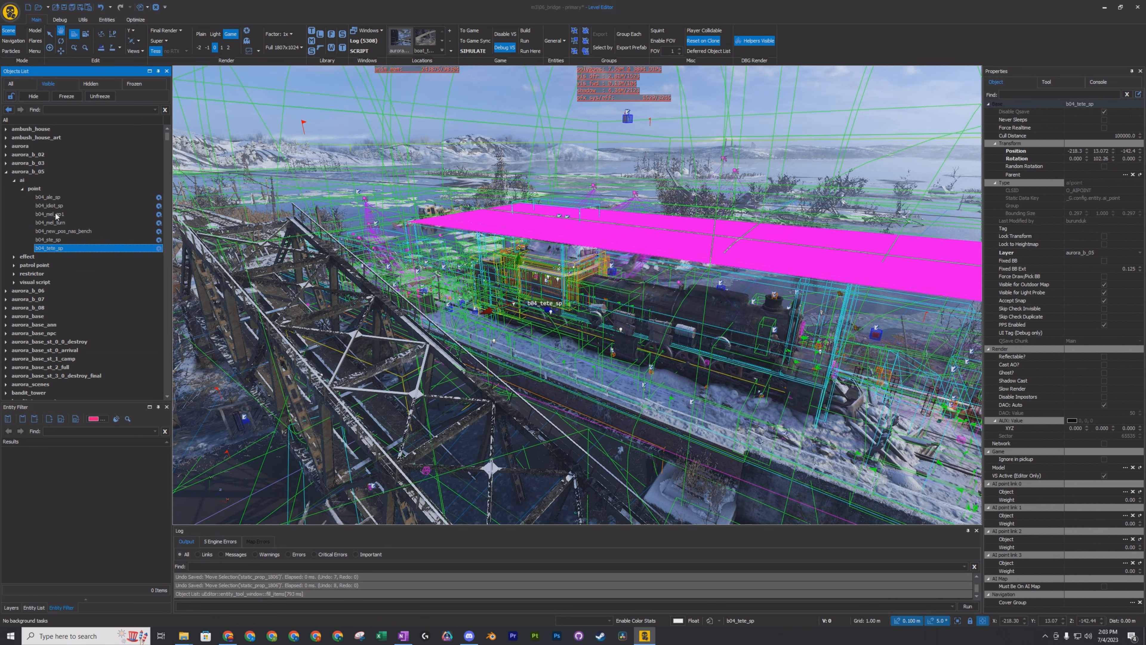
pyautogui.keyDown('shift'); pyautogui.click(39, 189); pyautogui.keyUp('shift')
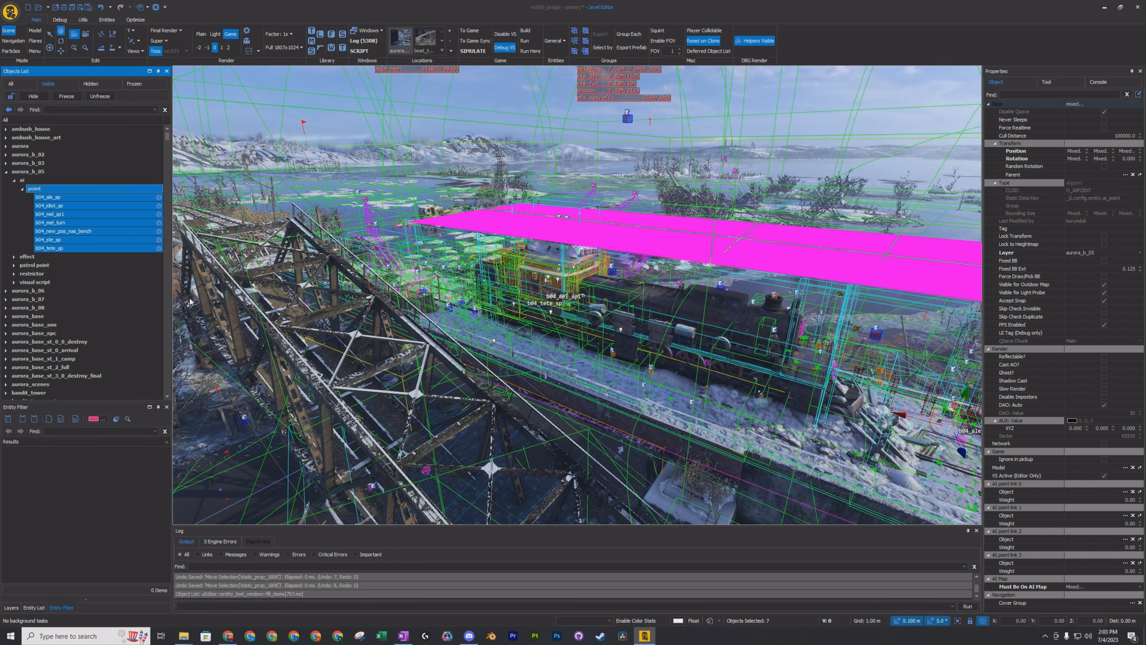
pyautogui.click(6, 173)
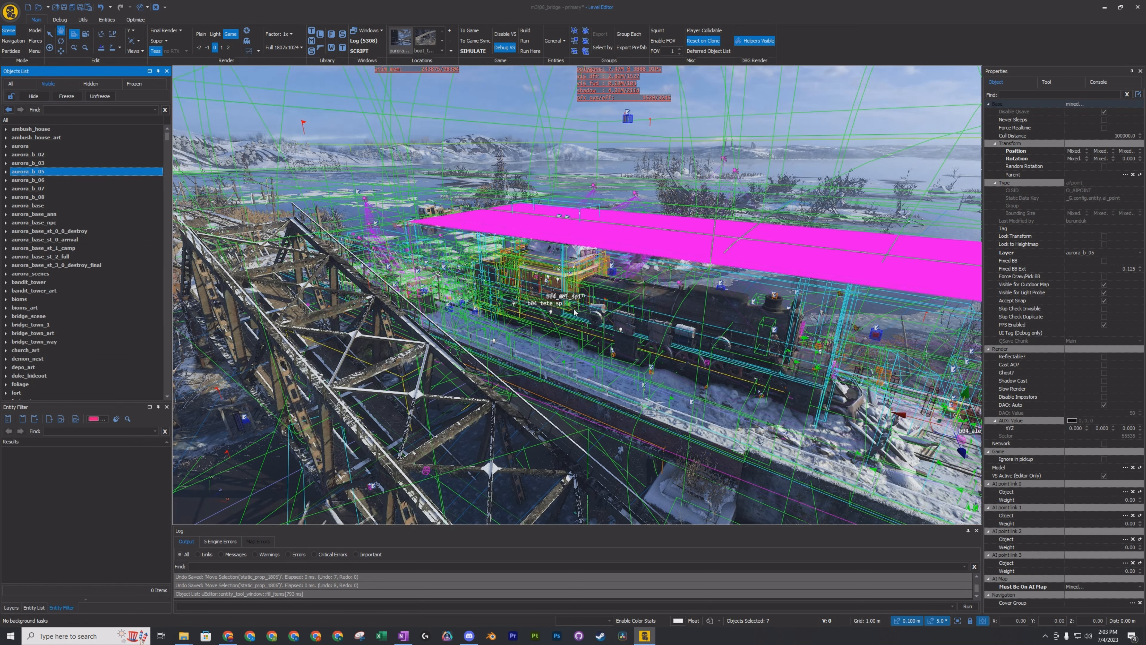
pyautogui.click(6, 172)
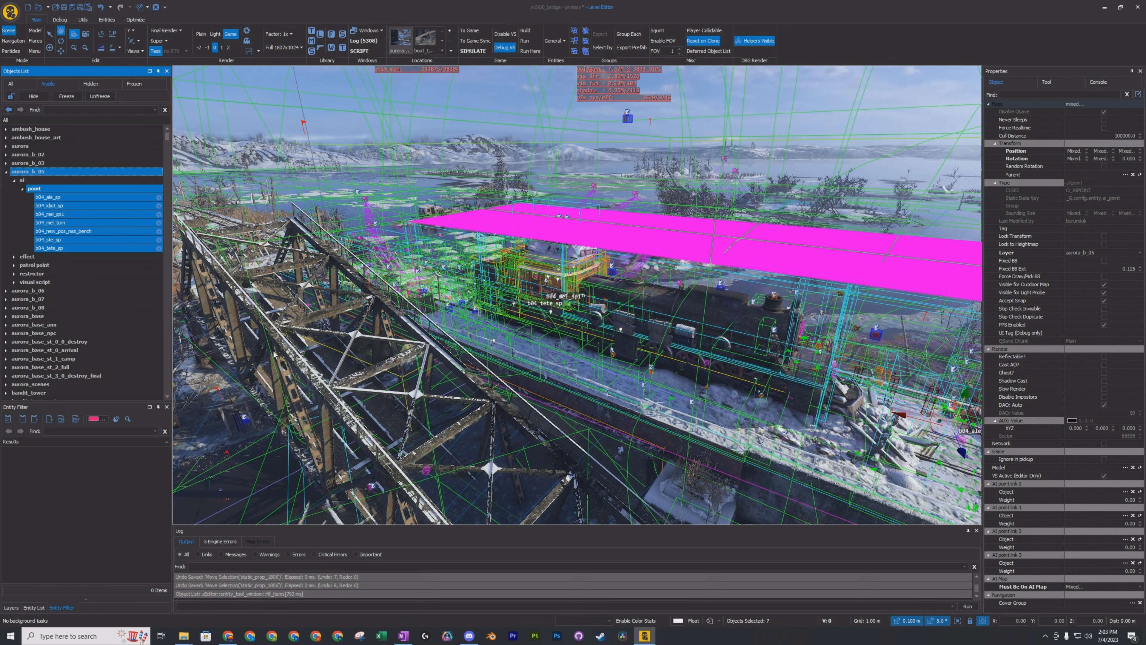
pyautogui.click(6, 172)
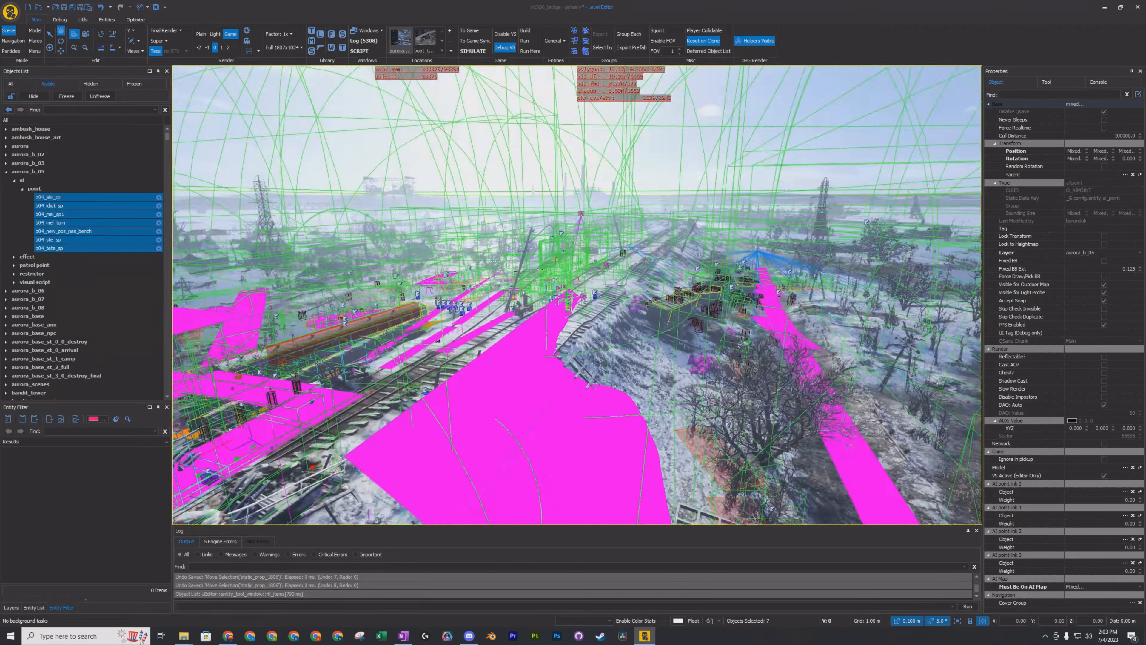
# Go to the red cover cylinders on the open water and select cover_14020 with the Select tool.
pyautogui.moveTo(577, 295); pyautogui.dragTo(567, 251, button='right')
pyautogui.press('w')
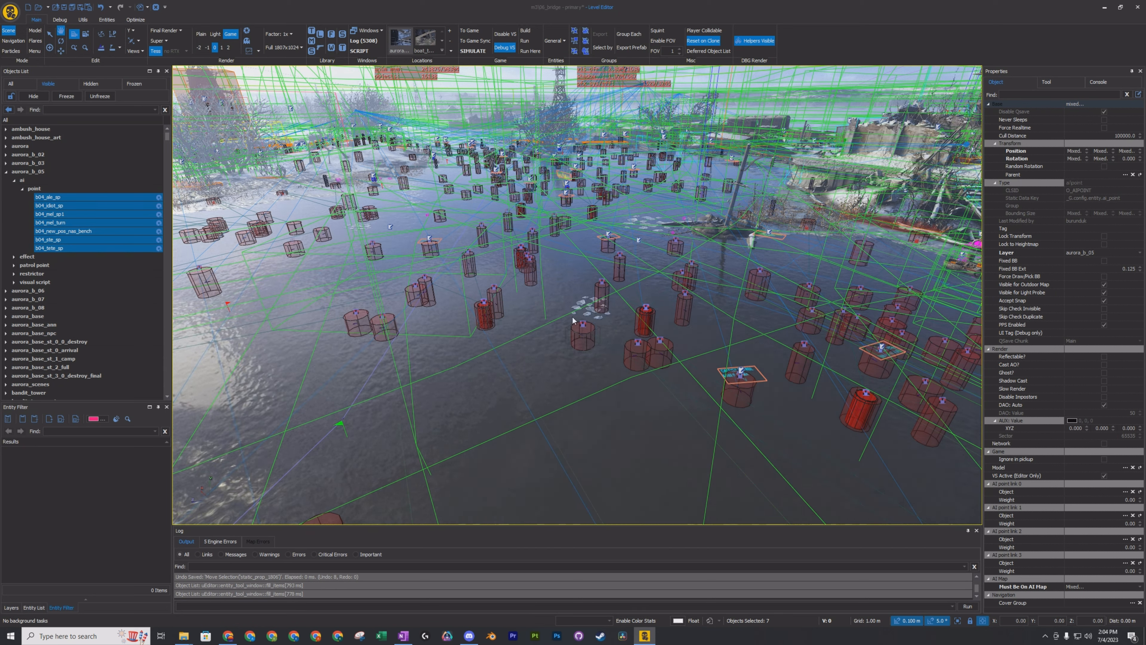
pyautogui.click(49, 34)
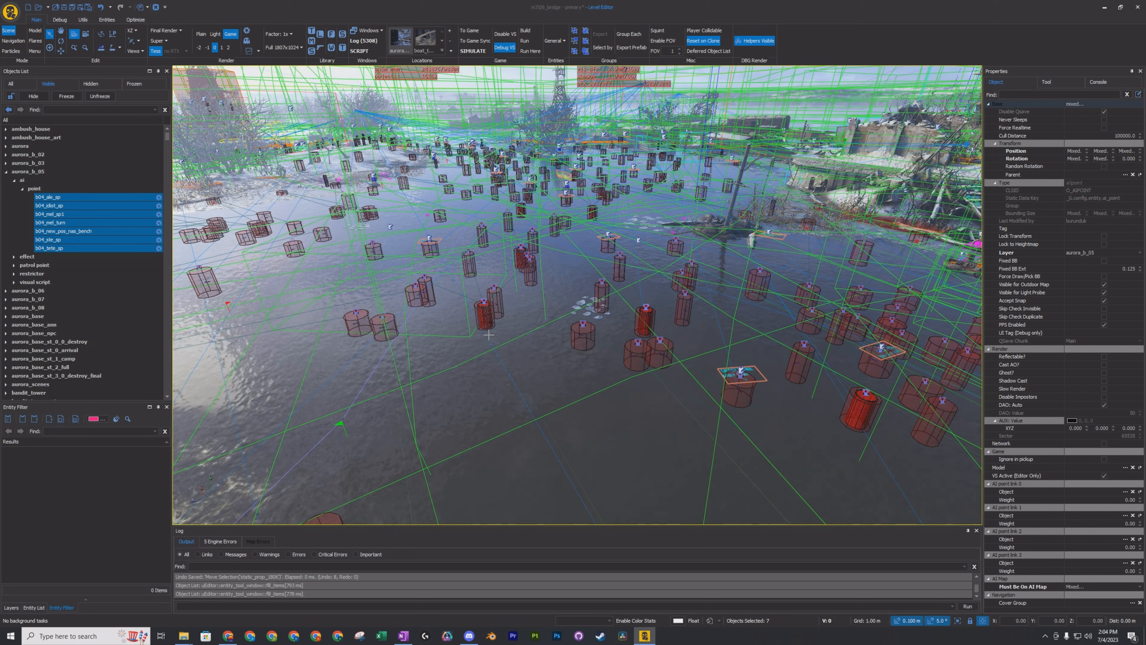
pyautogui.click(580, 338)
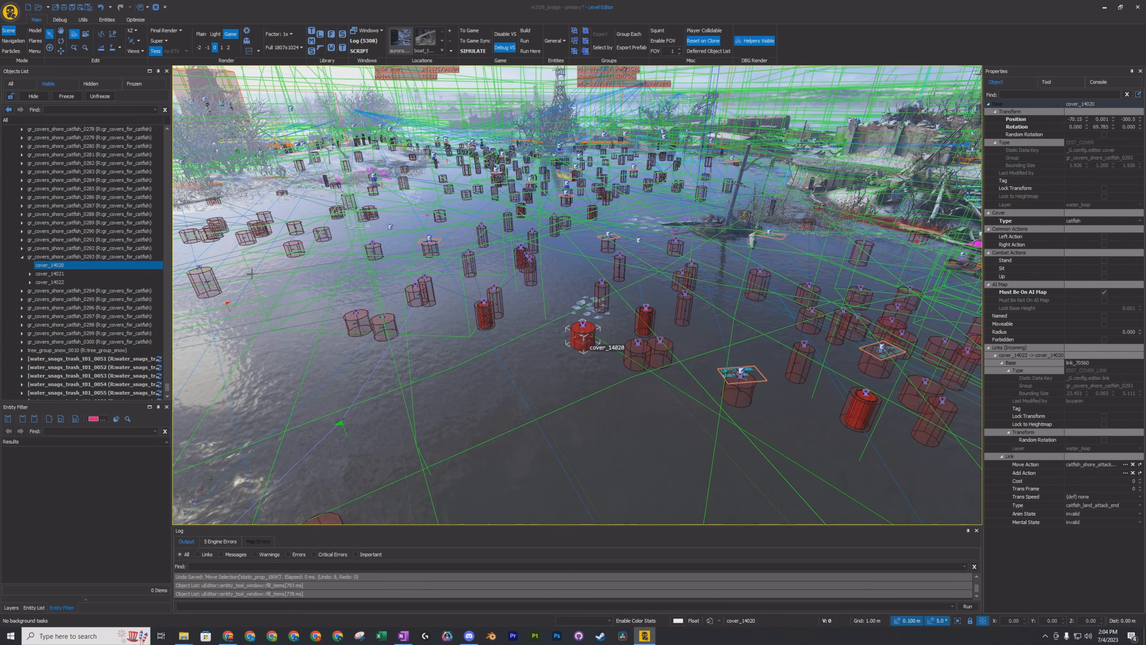
# Select the range of catfish cover groups from gr_covers_shore_catfish_0269 through gr_covers_shore_catfish_0293.
pyautogui.scroll(3, 116, 273)
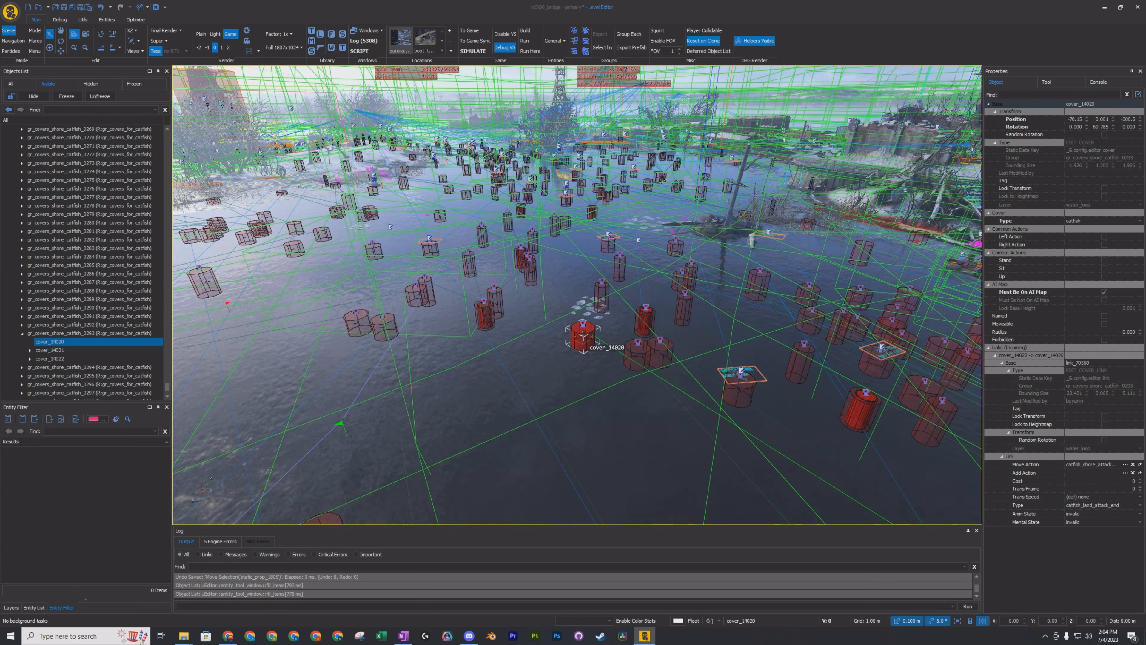
pyautogui.click(112, 131)
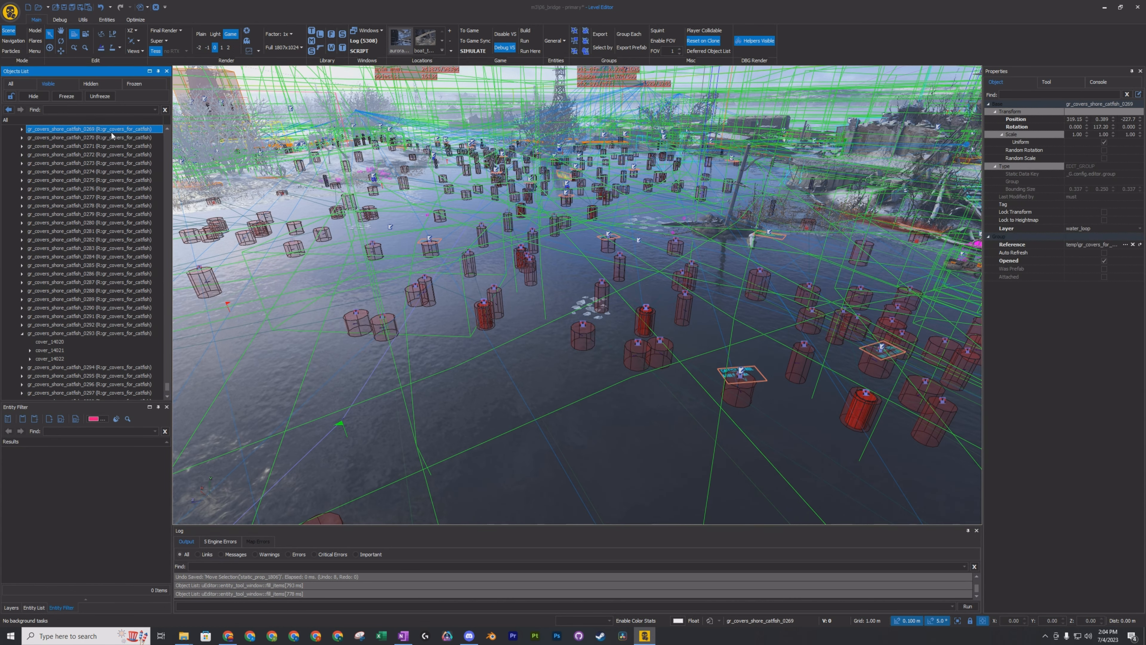
pyautogui.keyDown('shift'); pyautogui.click(92, 334); pyautogui.keyUp('shift')
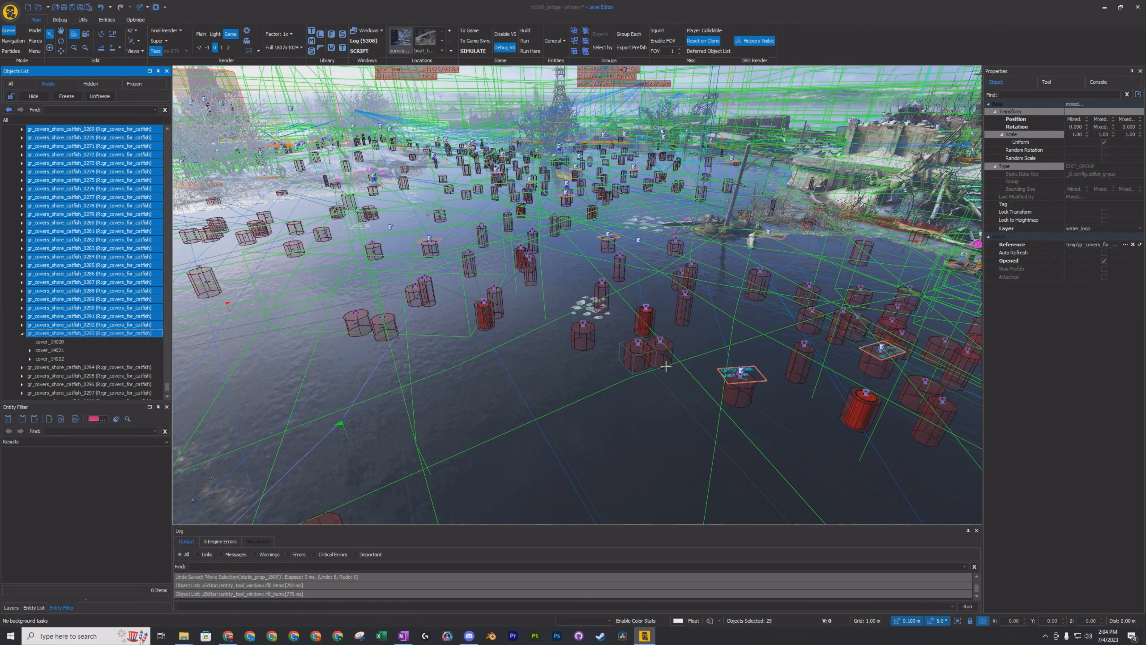
# Select the terrain_0000 object and examine the snowy, muddy ground along the shore near the wrecked vehicle.
pyautogui.click(527, 422)
pyautogui.moveTo(486, 365); pyautogui.dragTo(212, 312, button='right')
pyautogui.press('w')
pyautogui.press('w')
pyautogui.press('w')
pyautogui.press('w')
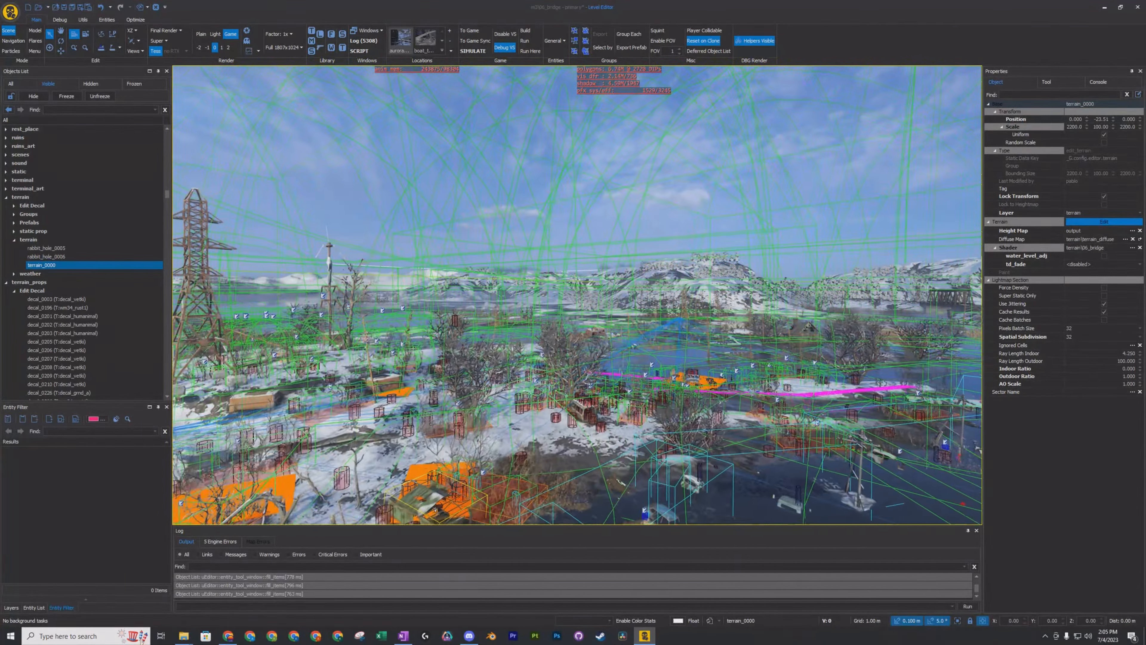
pyautogui.press('w')
pyautogui.moveTo(577, 295); pyautogui.dragTo(533, 384, button='right')
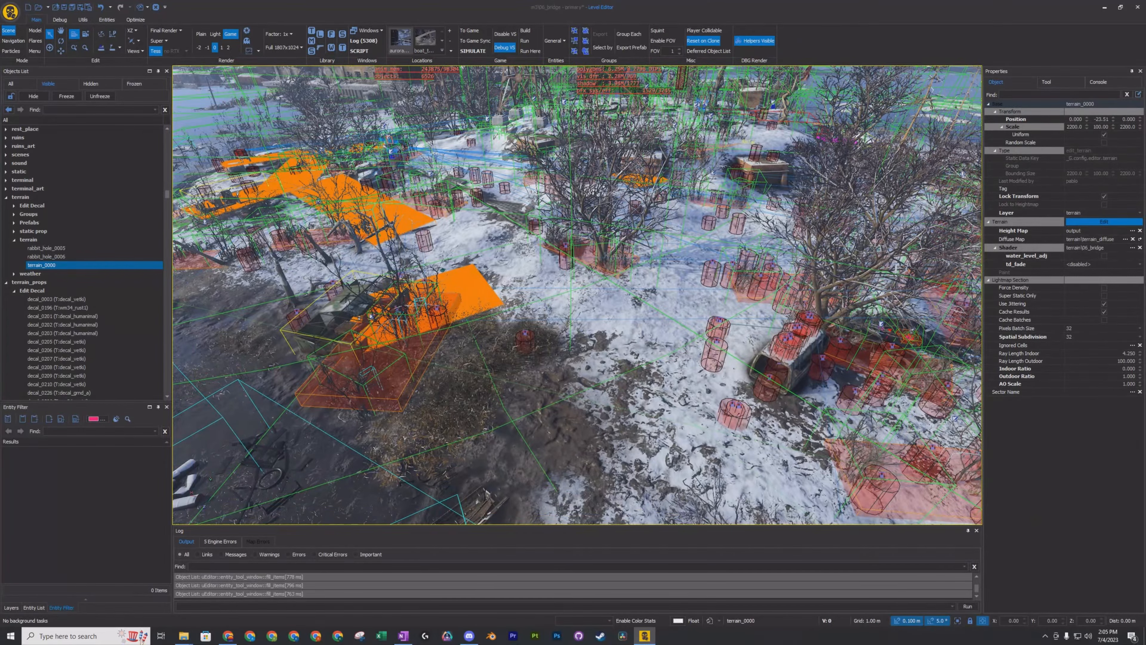
pyautogui.press('d')
pyautogui.press('w')
pyautogui.moveTo(578, 295); pyautogui.dragTo(596, 409, button='right')
pyautogui.press('s')
pyautogui.press('w')
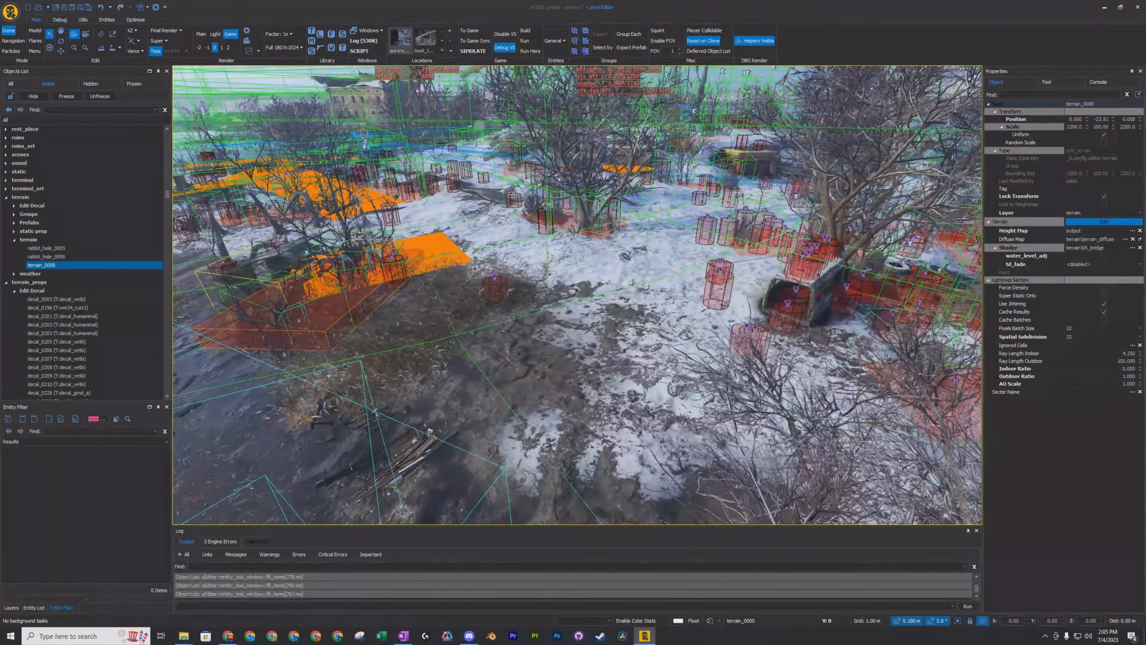
pyautogui.moveTo(578, 295); pyautogui.dragTo(577, 298, button='right')
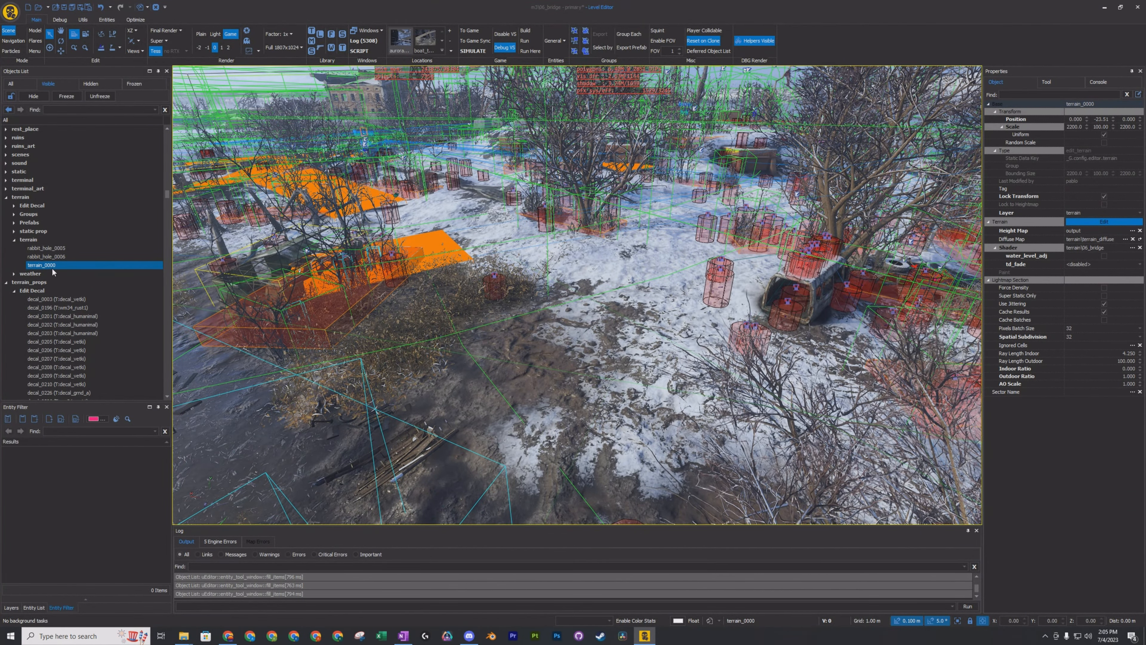
# Collapse the terrain, terrain_props and water_loop layers in the objects list.
pyautogui.click(6, 197)
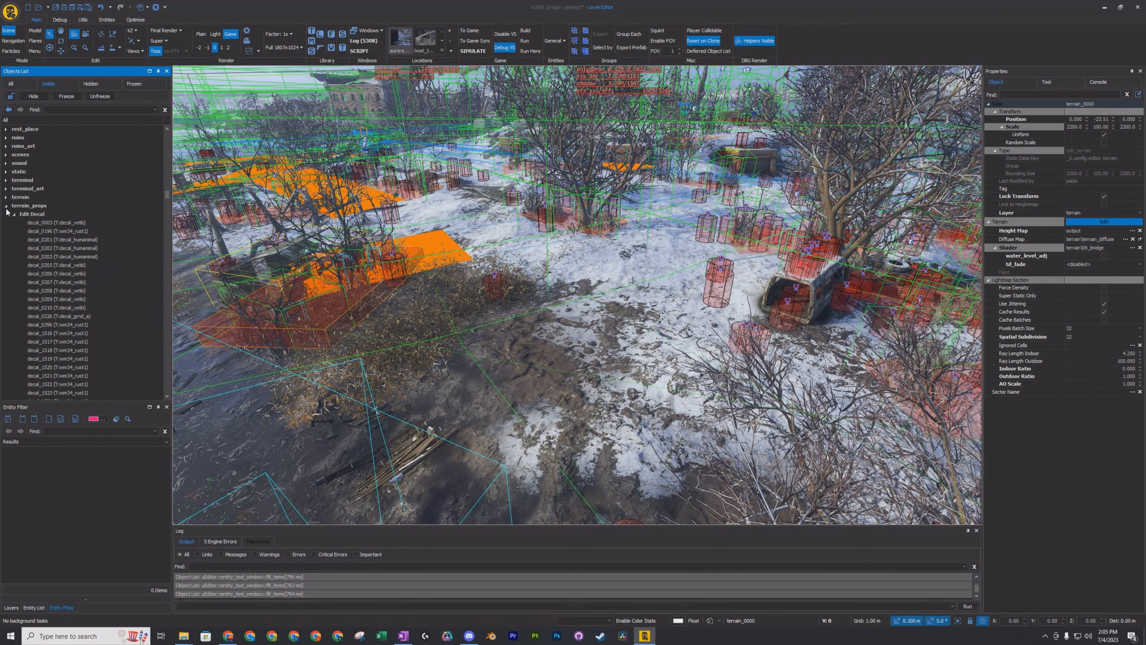
pyautogui.click(6, 206)
pyautogui.click(6, 308)
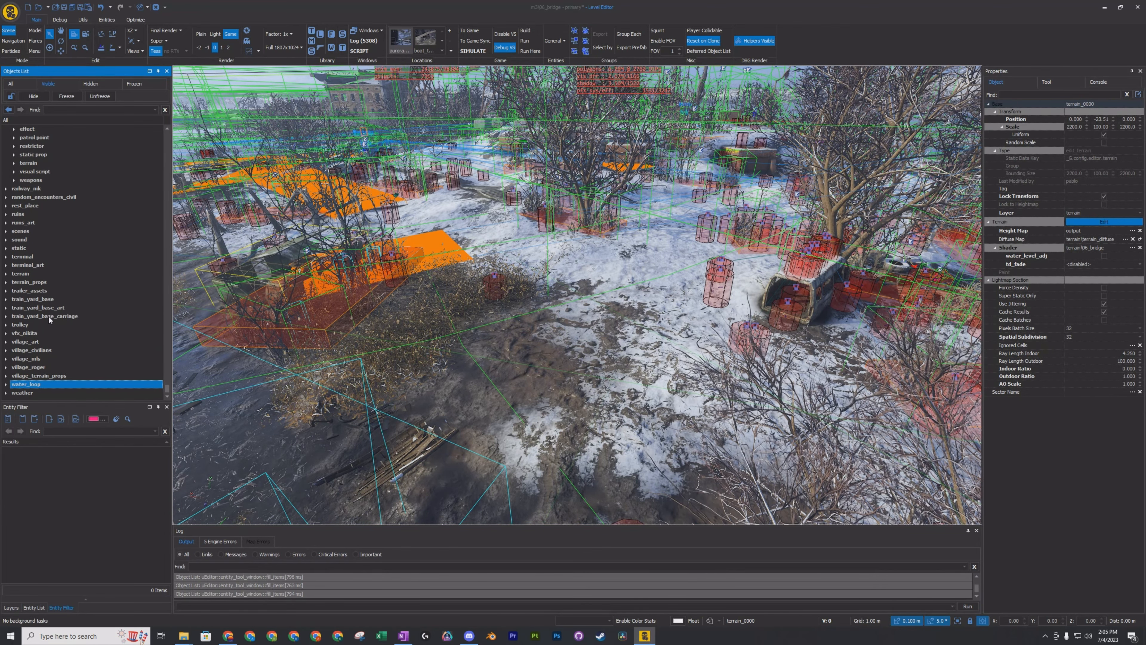
# Collapse the remaining expanded layers in the objects list, including aurora_b_05, industrial_temp and primary.
pyautogui.scroll(11, 46, 313)
pyautogui.scroll(3, 24, 227)
pyautogui.moveTo(167, 380); pyautogui.dragTo(195, 133)
pyautogui.click(7, 172)
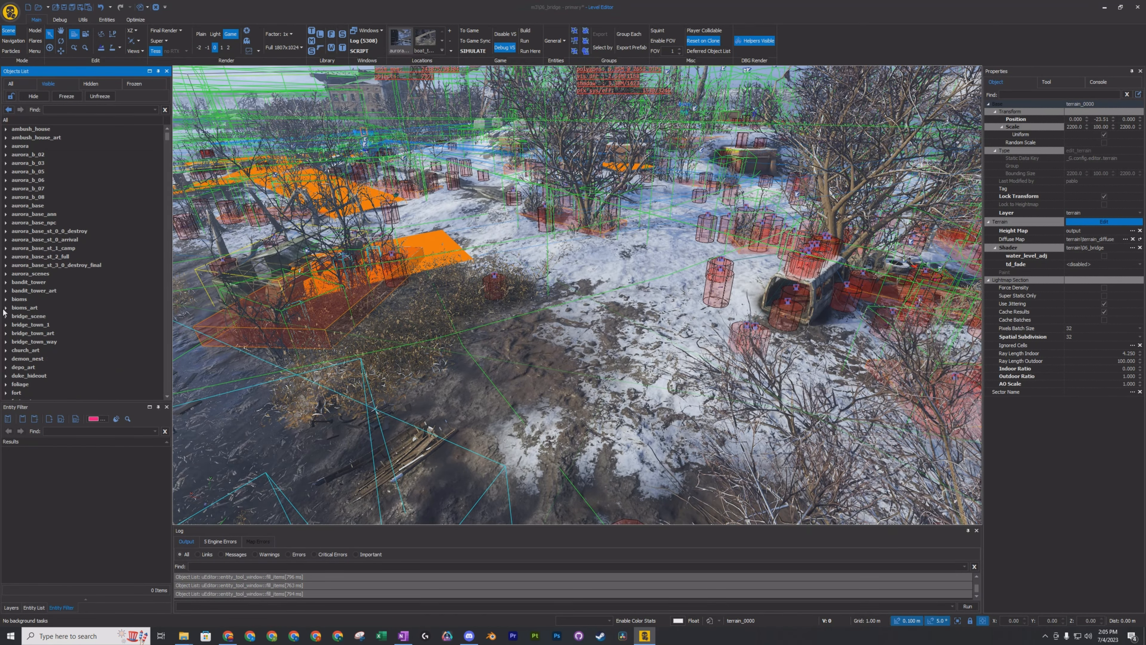
pyautogui.scroll(-6, 14, 280)
pyautogui.click(6, 222)
pyautogui.scroll(5, 35, 267)
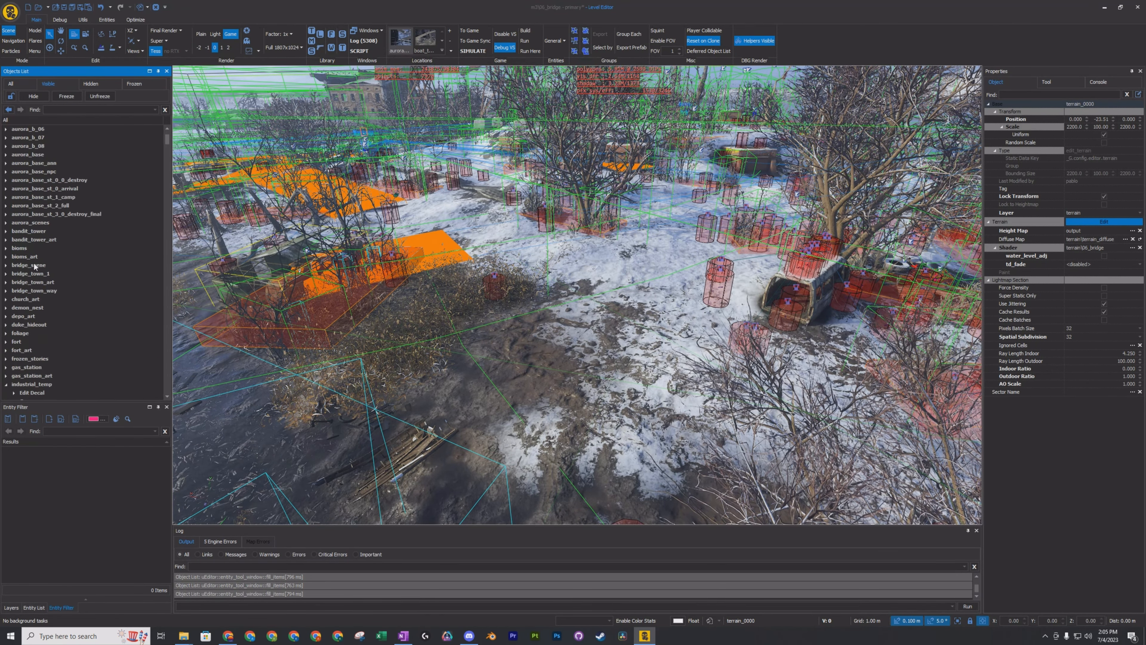
pyautogui.click(6, 384)
pyautogui.scroll(-8, 31, 317)
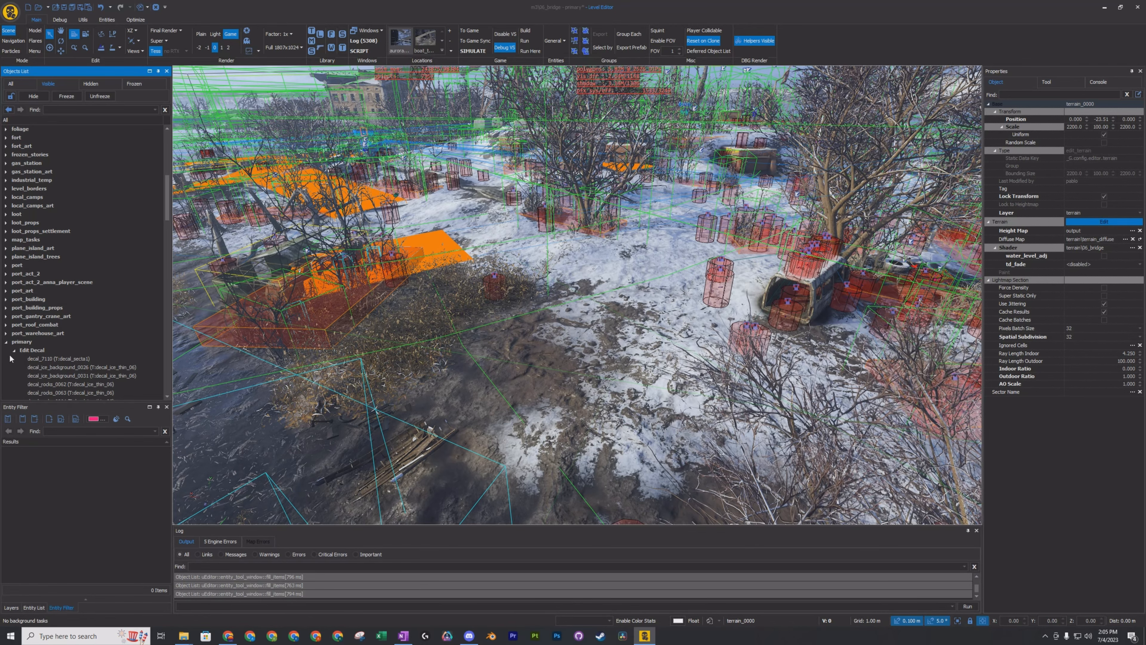
pyautogui.click(5, 342)
pyautogui.scroll(-6, 108, 308)
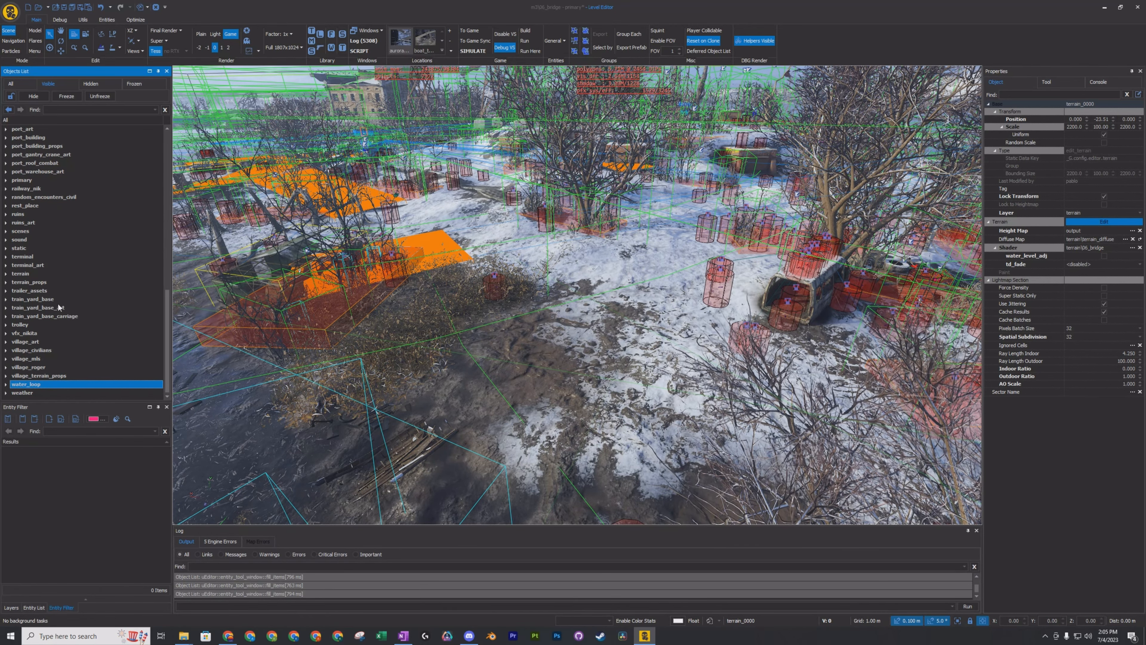
# Locate terrain_0000 from the shore ground again and select its parent terrain layer.
pyautogui.moveTo(578, 293); pyautogui.dragTo(620, 338, button='right')
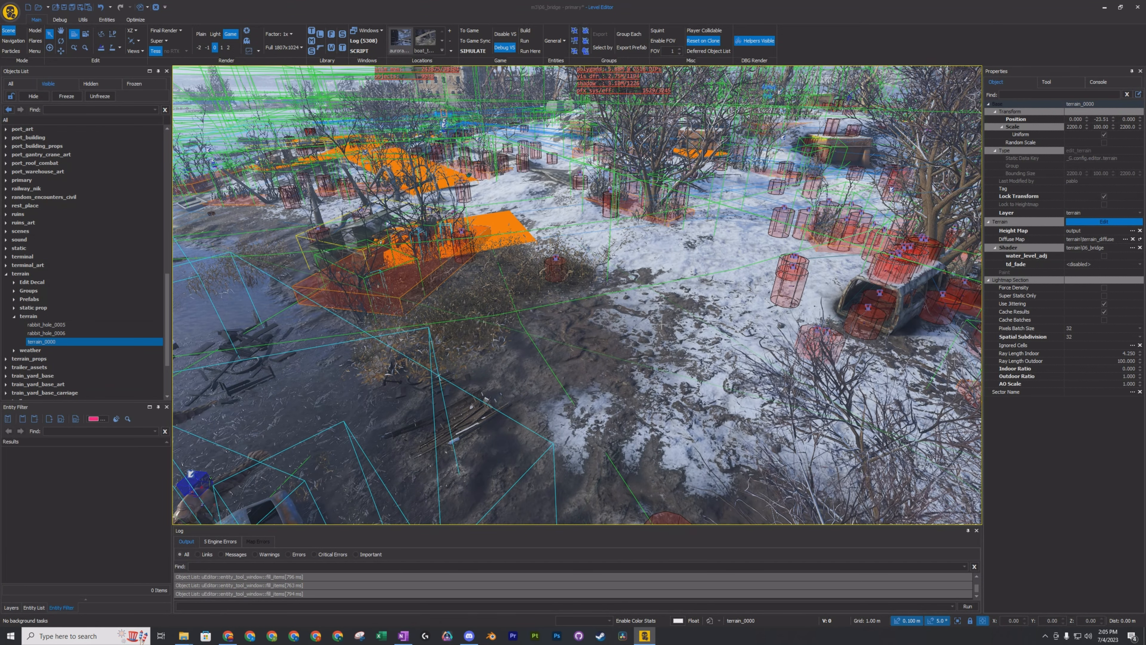
pyautogui.click(18, 274)
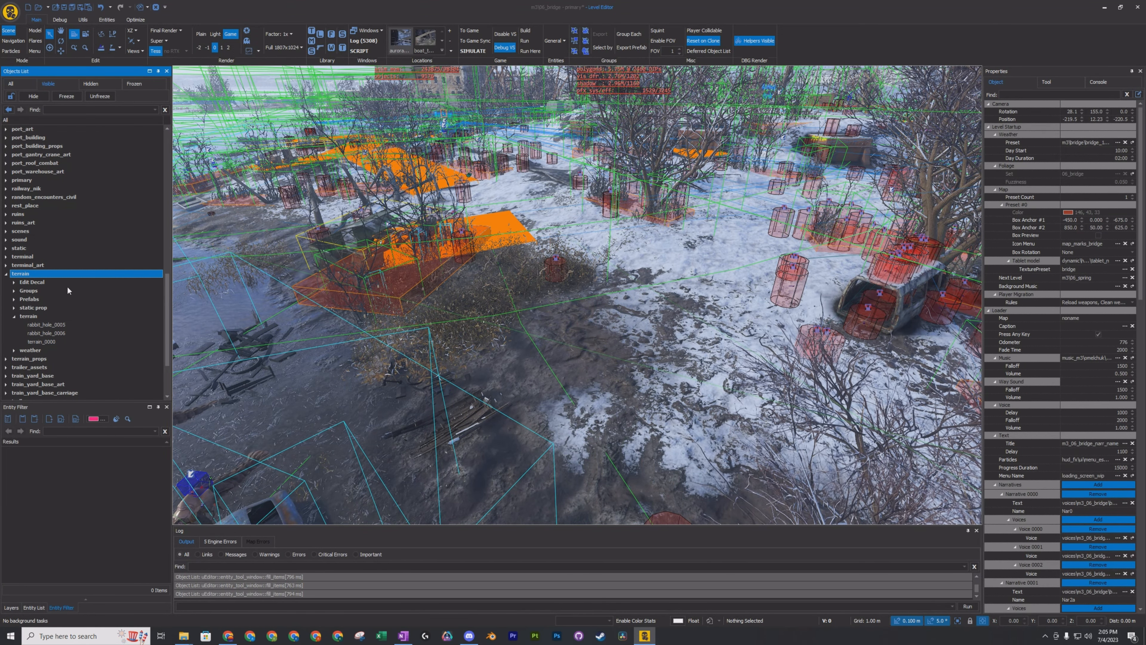
# Select terrain_0000 in the terrain layer's terrain group and turn on terrain editing for it.
pyautogui.click(33, 316)
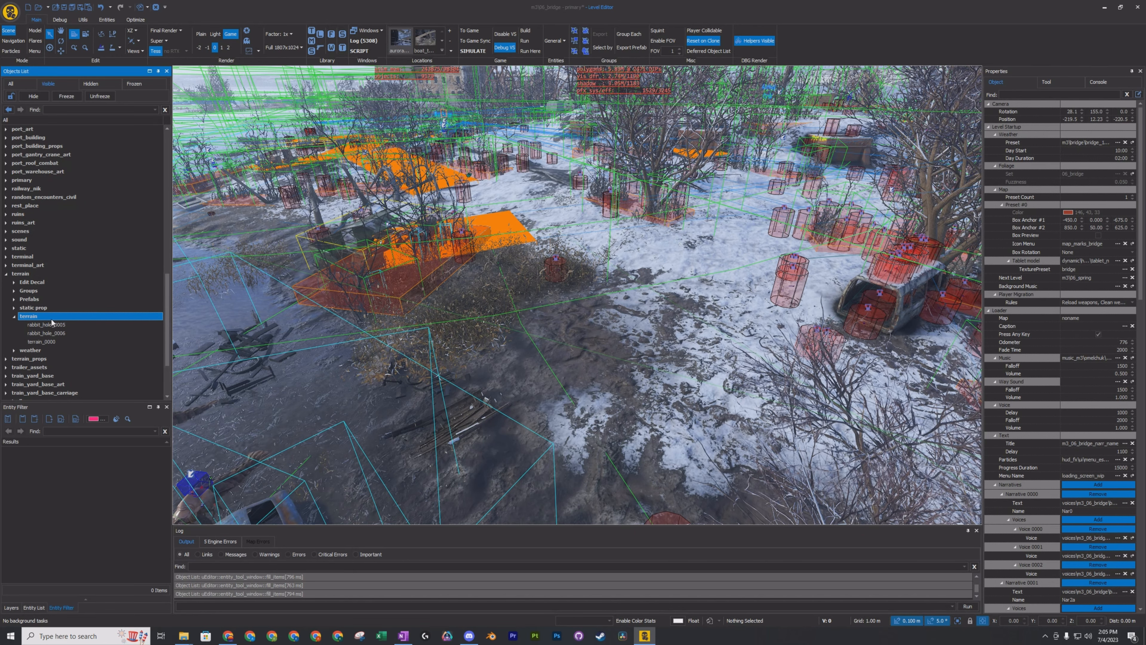
pyautogui.click(60, 343)
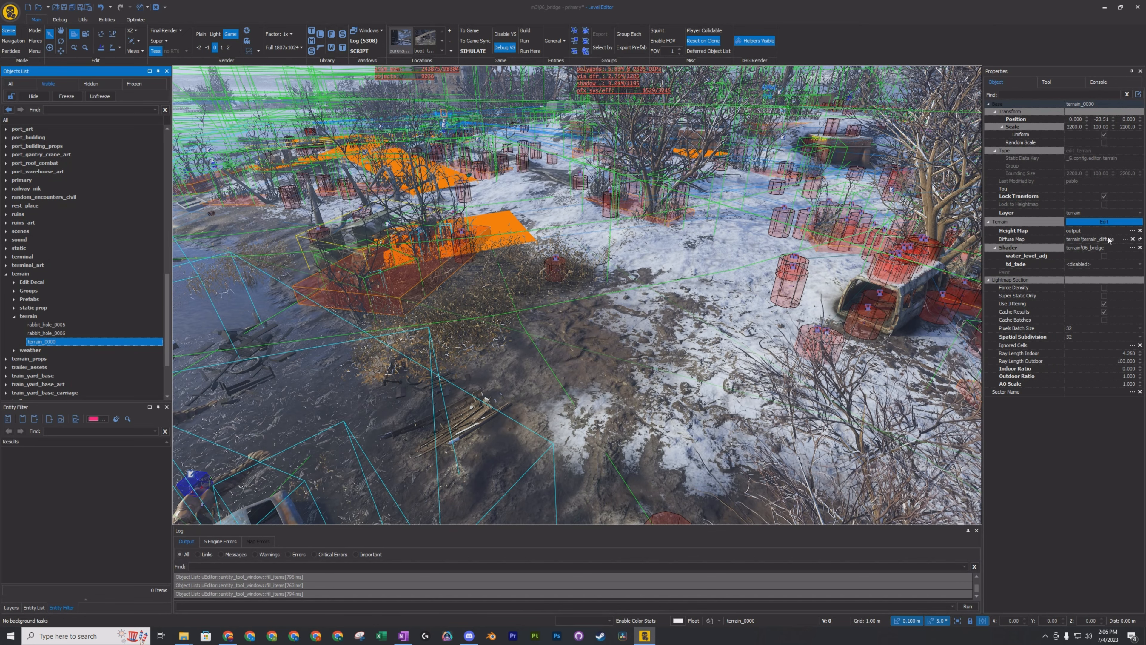
pyautogui.click(1094, 221)
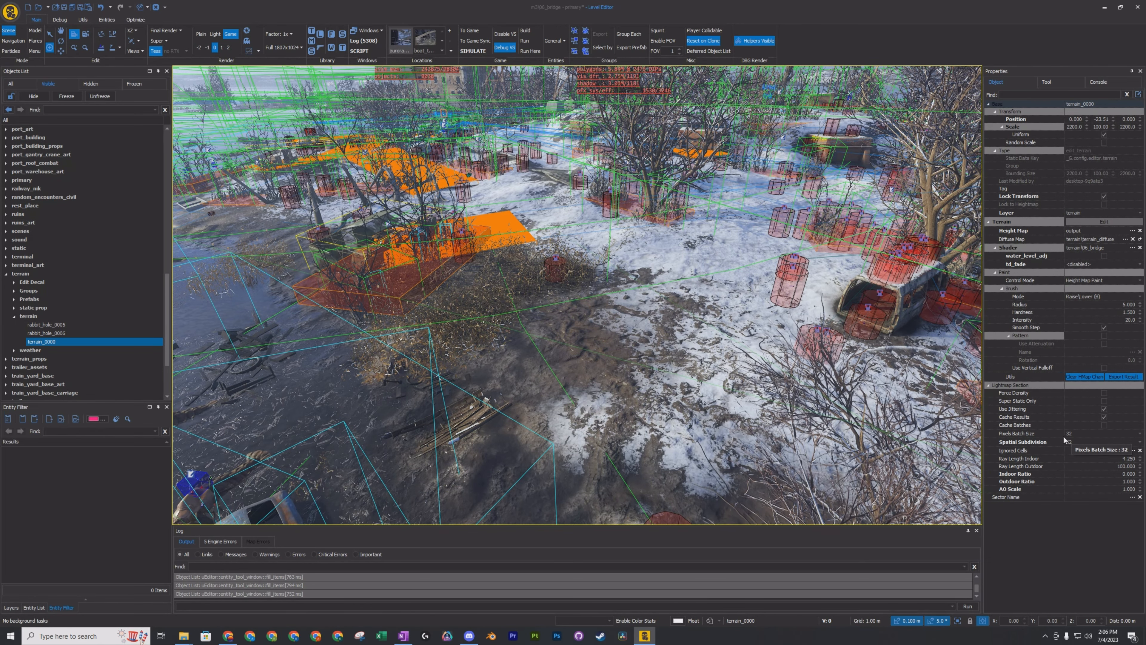
# Raise a tall mound on the snowy, muddy shore ground using the Raise/Lower height brush with radius 5.
pyautogui.click(641, 347)
pyautogui.moveTo(642, 346); pyautogui.dragTo(643, 339)
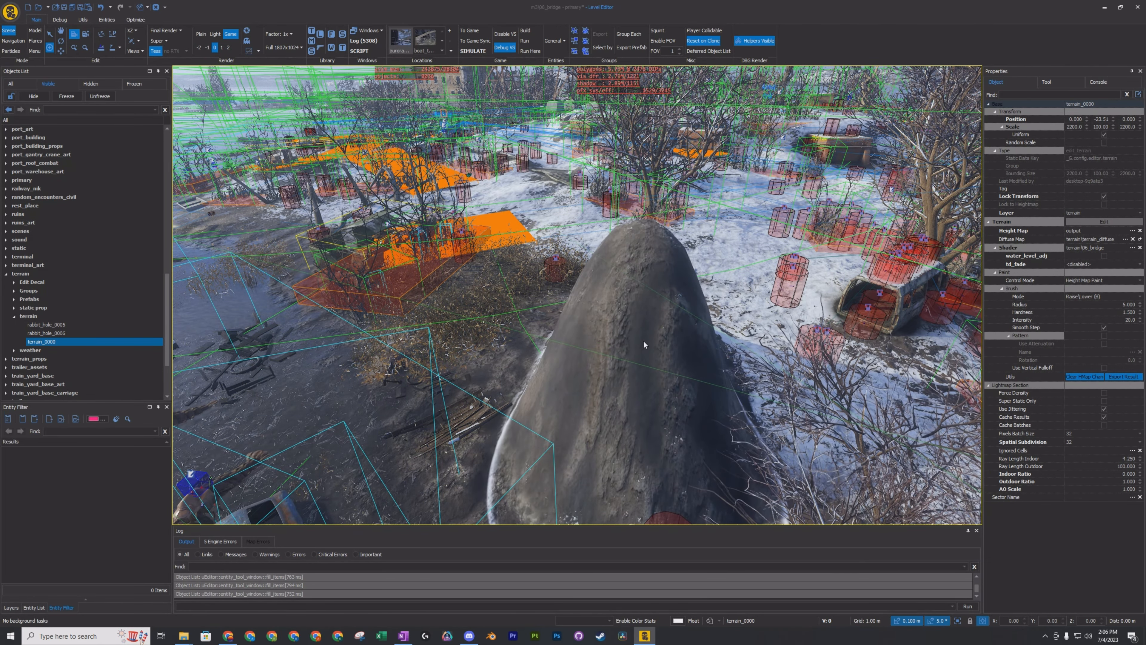
pyautogui.moveTo(550, 310)
pyautogui.mouseDown(button='right')
pyautogui.moveTo(641, 312)
pyautogui.moveTo(562, 309)
pyautogui.mouseUp(button='right')
pyautogui.moveTo(571, 321)
pyautogui.mouseDown()
pyautogui.moveTo(645, 314)
pyautogui.moveTo(601, 310)
pyautogui.moveTo(631, 283)
pyautogui.moveTo(634, 378)
pyautogui.moveTo(756, 365)
pyautogui.moveTo(591, 314)
pyautogui.moveTo(605, 307)
pyautogui.moveTo(664, 357)
pyautogui.moveTo(625, 432)
pyautogui.moveTo(645, 343)
pyautogui.mouseUp()
# Raise a rocky ridge across the river from the shore mound to the opposite bank with the Raise/Lower brush.
pyautogui.moveTo(417, 269)
pyautogui.mouseDown()
pyautogui.moveTo(379, 244)
pyautogui.moveTo(392, 226)
pyautogui.moveTo(625, 202)
pyautogui.moveTo(650, 271)
pyautogui.moveTo(580, 259)
pyautogui.moveTo(824, 267)
pyautogui.moveTo(826, 239)
pyautogui.mouseUp()
pyautogui.moveTo(826, 239); pyautogui.dragTo(925, 280, button='right')
pyautogui.moveTo(677, 271); pyautogui.dragTo(768, 284, button='right')
pyautogui.moveTo(797, 347)
pyautogui.mouseDown()
pyautogui.moveTo(781, 356)
pyautogui.moveTo(722, 338)
pyautogui.moveTo(561, 369)
pyautogui.moveTo(553, 346)
pyautogui.moveTo(586, 325)
pyautogui.moveTo(418, 363)
pyautogui.moveTo(389, 356)
pyautogui.moveTo(515, 325)
pyautogui.moveTo(632, 316)
pyautogui.moveTo(812, 362)
pyautogui.moveTo(533, 300)
pyautogui.moveTo(348, 370)
pyautogui.moveTo(388, 352)
pyautogui.moveTo(670, 322)
pyautogui.moveTo(789, 331)
pyautogui.mouseUp()
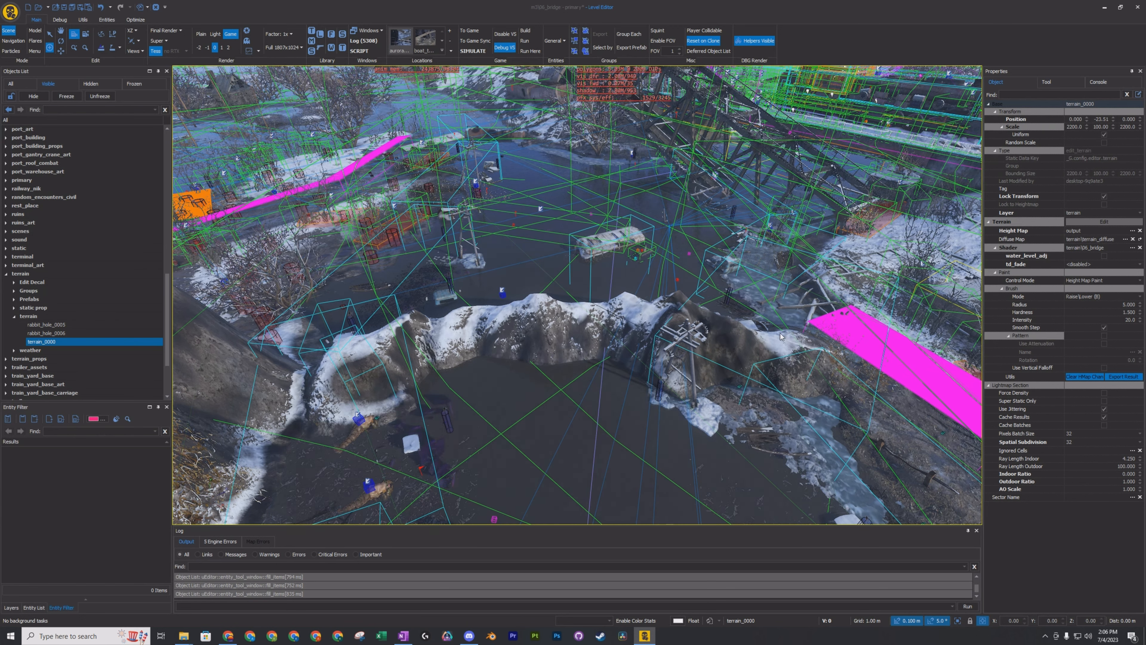
pyautogui.moveTo(572, 344); pyautogui.dragTo(488, 339, button='right')
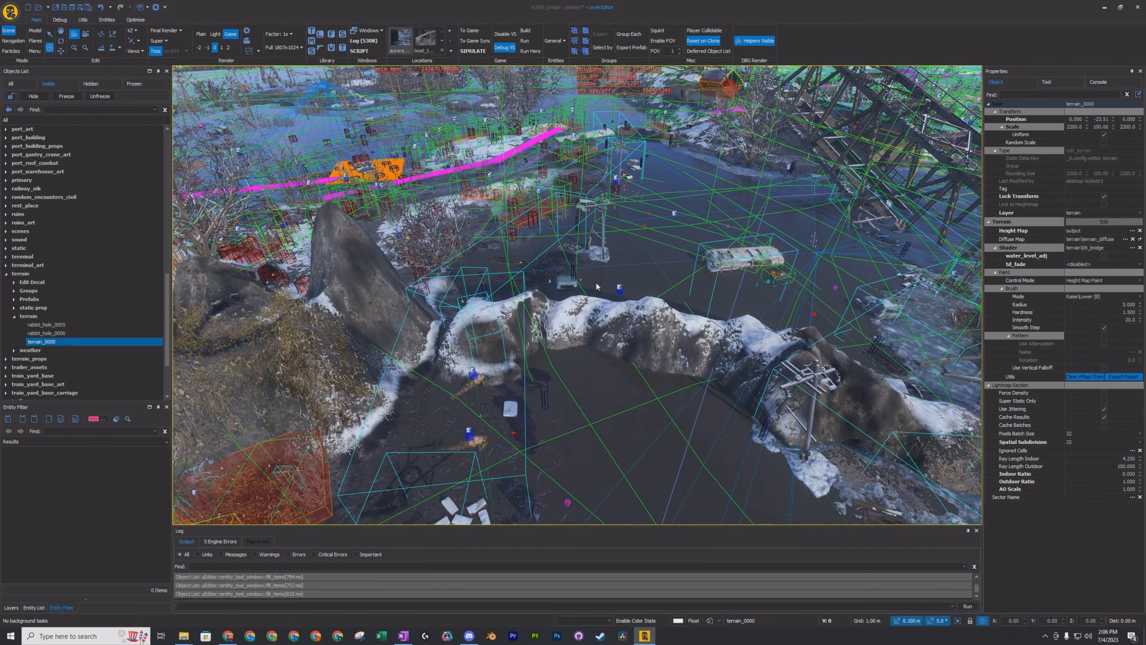
pyautogui.moveTo(457, 261); pyautogui.dragTo(576, 275, button='right')
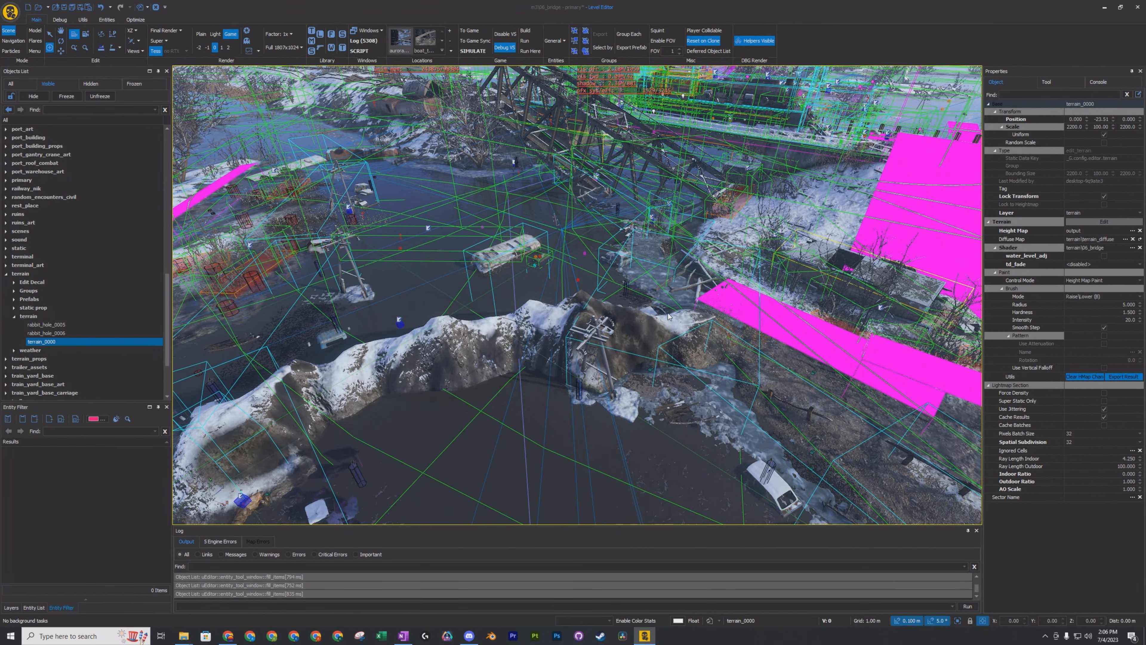
# Raise further large snowy hills around the ridge and shore mound with the Raise/Lower brush.
pyautogui.moveTo(668, 316)
pyautogui.mouseDown()
pyautogui.moveTo(683, 342)
pyautogui.moveTo(606, 368)
pyautogui.mouseUp()
pyautogui.moveTo(493, 372)
pyautogui.mouseDown()
pyautogui.moveTo(472, 426)
pyautogui.moveTo(601, 426)
pyautogui.mouseUp()
pyautogui.moveTo(601, 426); pyautogui.dragTo(654, 384, button='right')
pyautogui.moveTo(655, 384)
pyautogui.mouseDown()
pyautogui.moveTo(582, 381)
pyautogui.moveTo(746, 358)
pyautogui.mouseUp()
pyautogui.moveTo(687, 425)
pyautogui.mouseDown()
pyautogui.moveTo(456, 445)
pyautogui.moveTo(512, 435)
pyautogui.mouseUp()
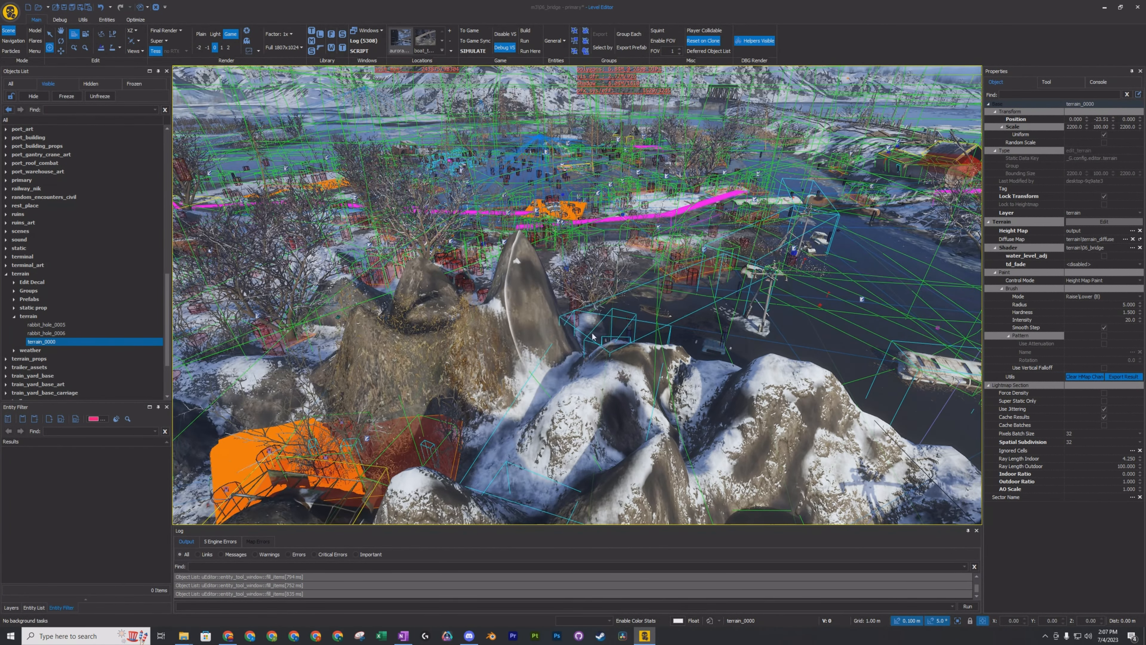
pyautogui.moveTo(573, 370)
pyautogui.mouseDown()
pyautogui.moveTo(659, 388)
pyautogui.moveTo(654, 406)
pyautogui.mouseUp()
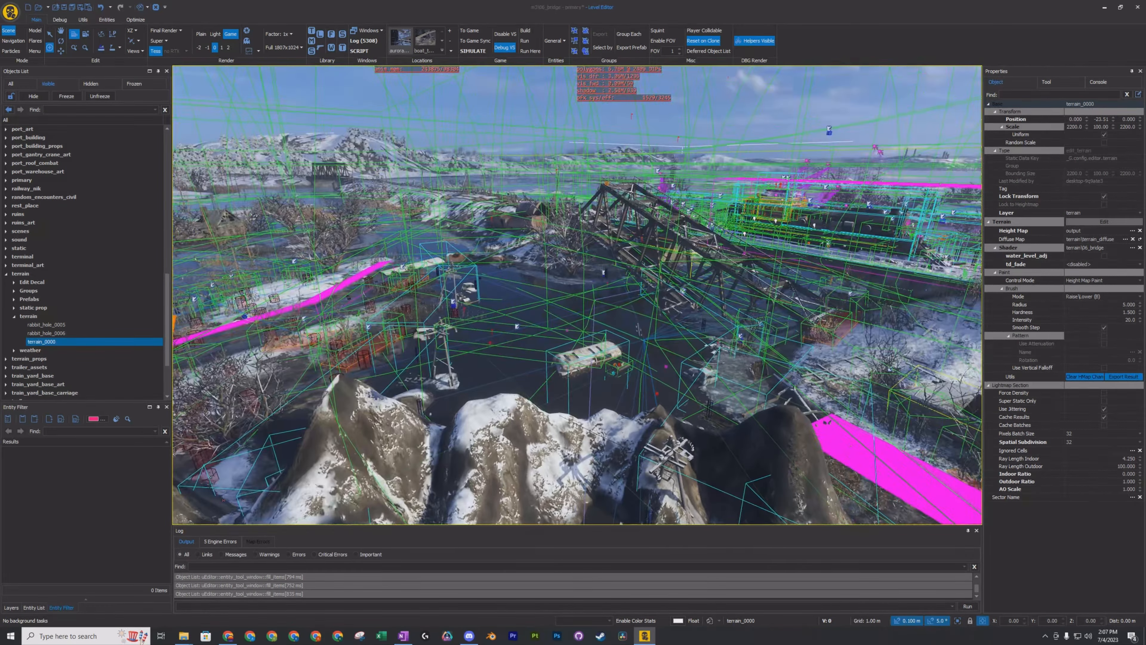
pyautogui.moveTo(578, 293); pyautogui.dragTo(609, 300, button='right')
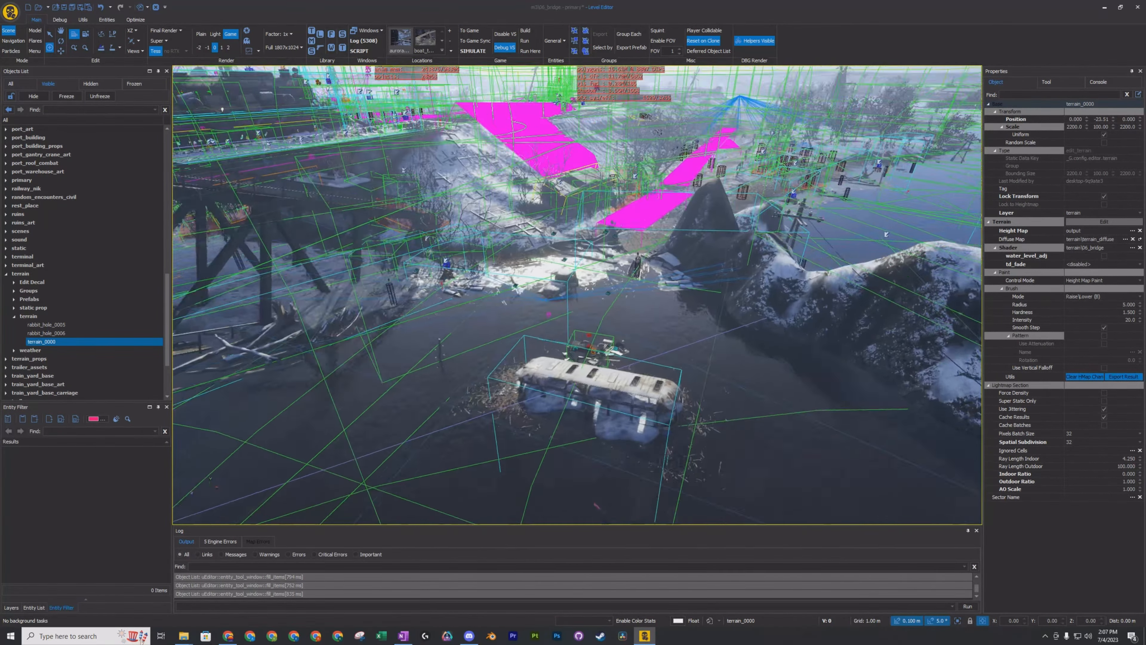
pyautogui.moveTo(763, 349); pyautogui.dragTo(903, 353, button='right')
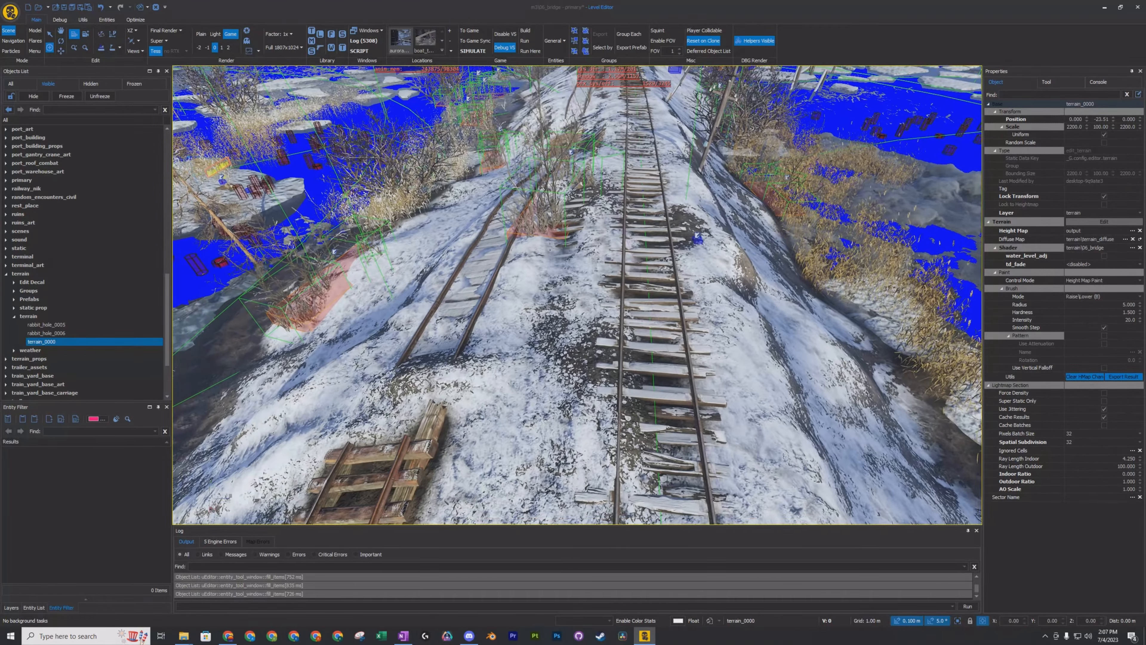
# Turn off terrain editing for terrain_0000 and collapse the terrain layer in the objects list.
pyautogui.click(6, 287)
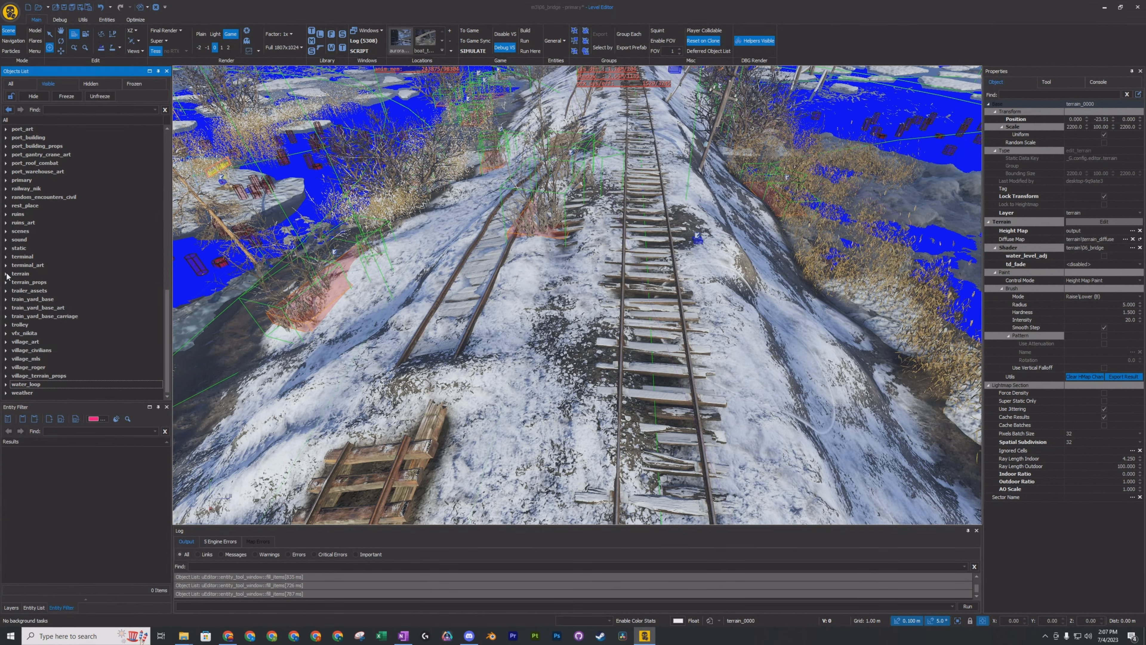
pyautogui.scroll(15, 46, 286)
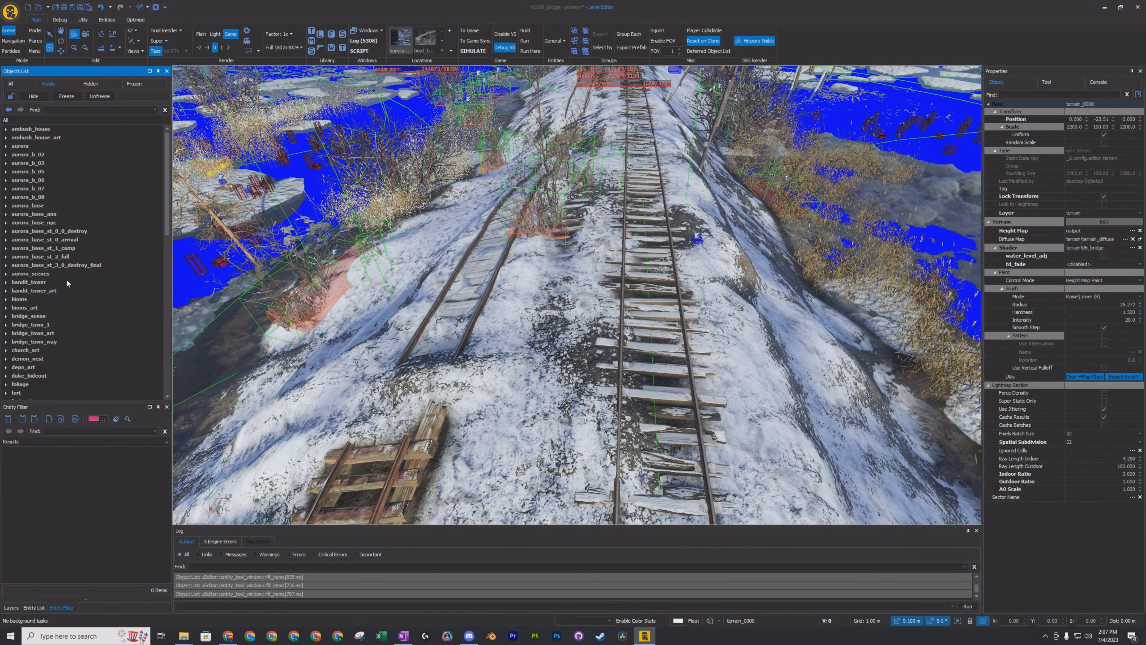
pyautogui.scroll(-5, 64, 280)
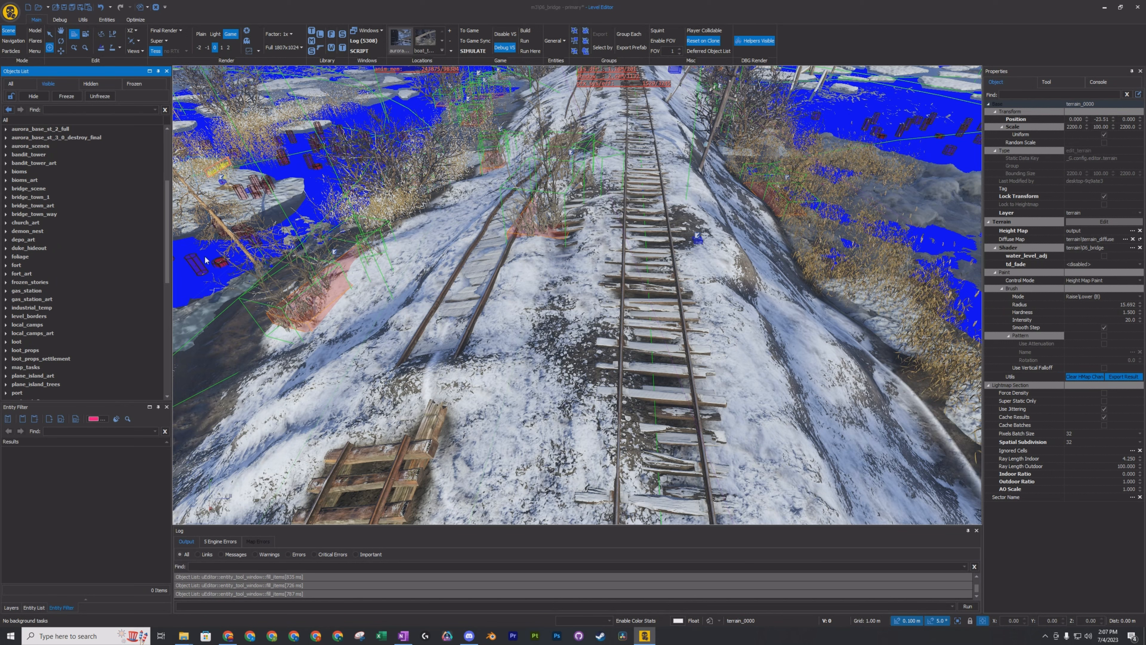
pyautogui.click(1115, 223)
pyautogui.scroll(-7, 90, 262)
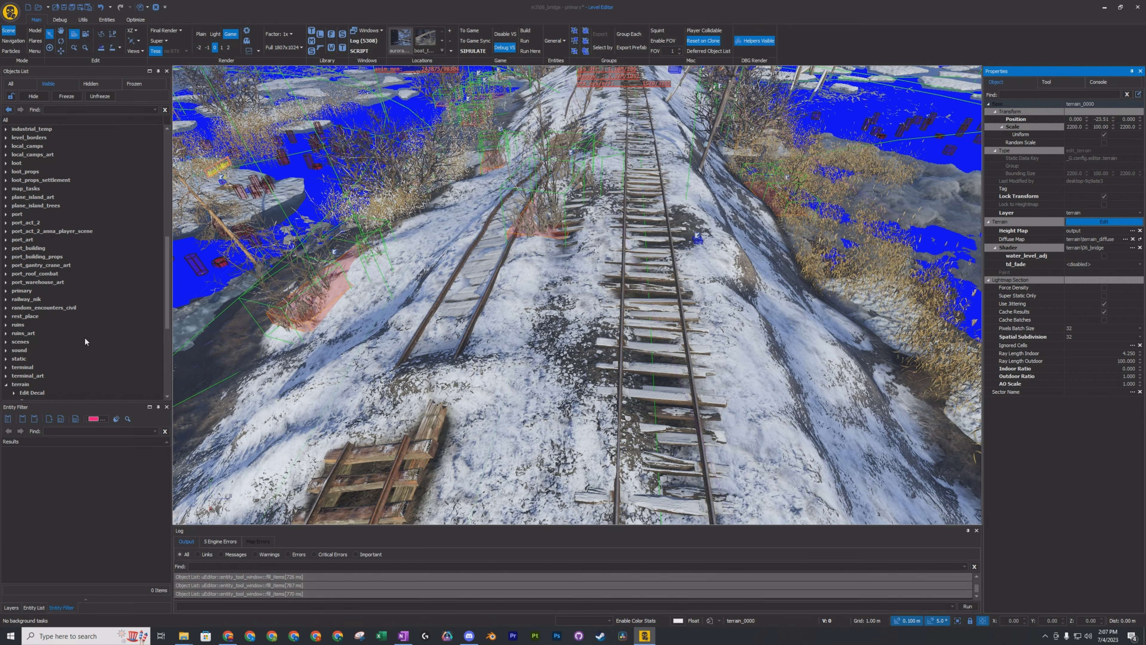
pyautogui.scroll(-4, 81, 338)
pyautogui.scroll(-2, 79, 343)
pyautogui.click(6, 231)
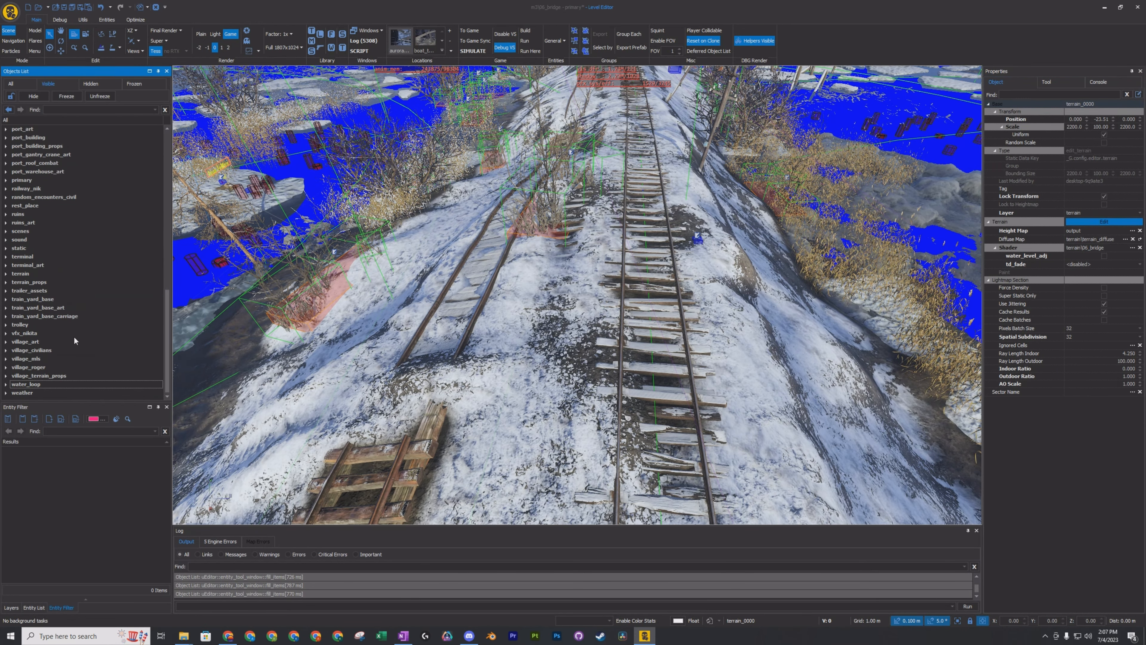
# Display the list of placeable entities and expand its vehicle category.
pyautogui.moveTo(560, 333); pyautogui.dragTo(591, 316, button='right')
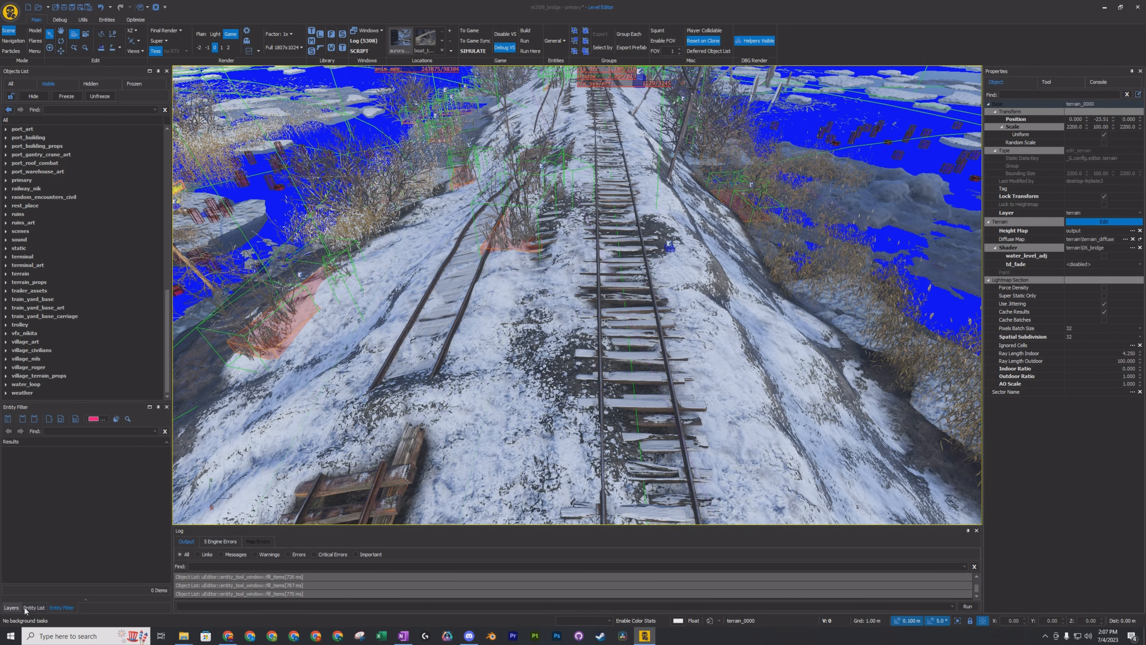
pyautogui.click(34, 608)
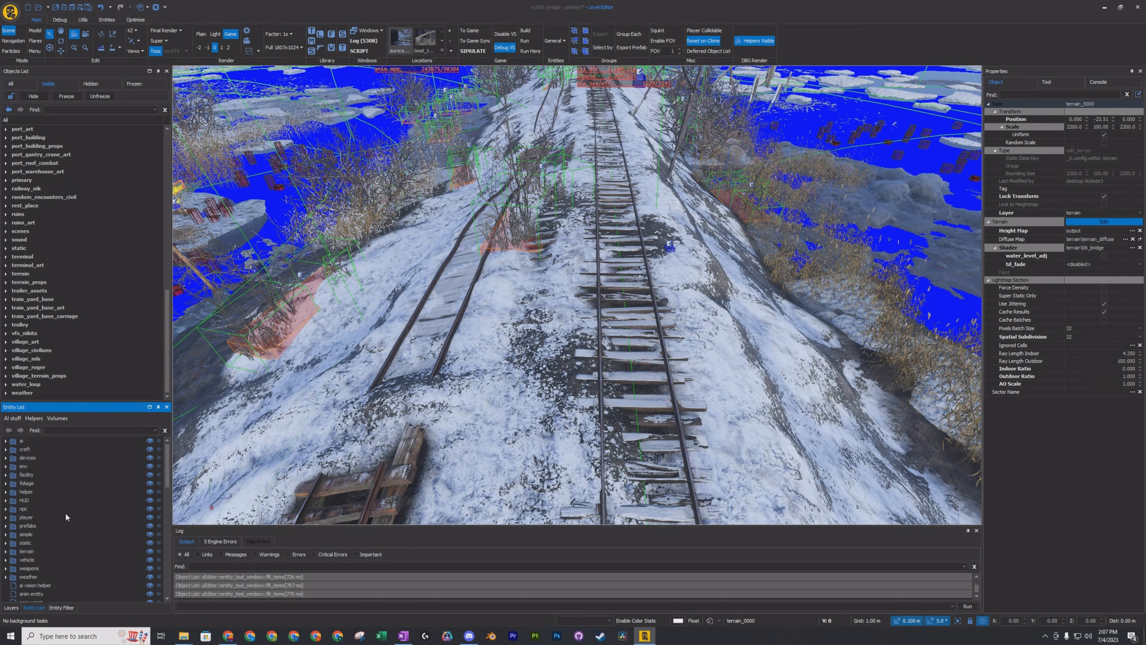
pyautogui.scroll(-7, 68, 537)
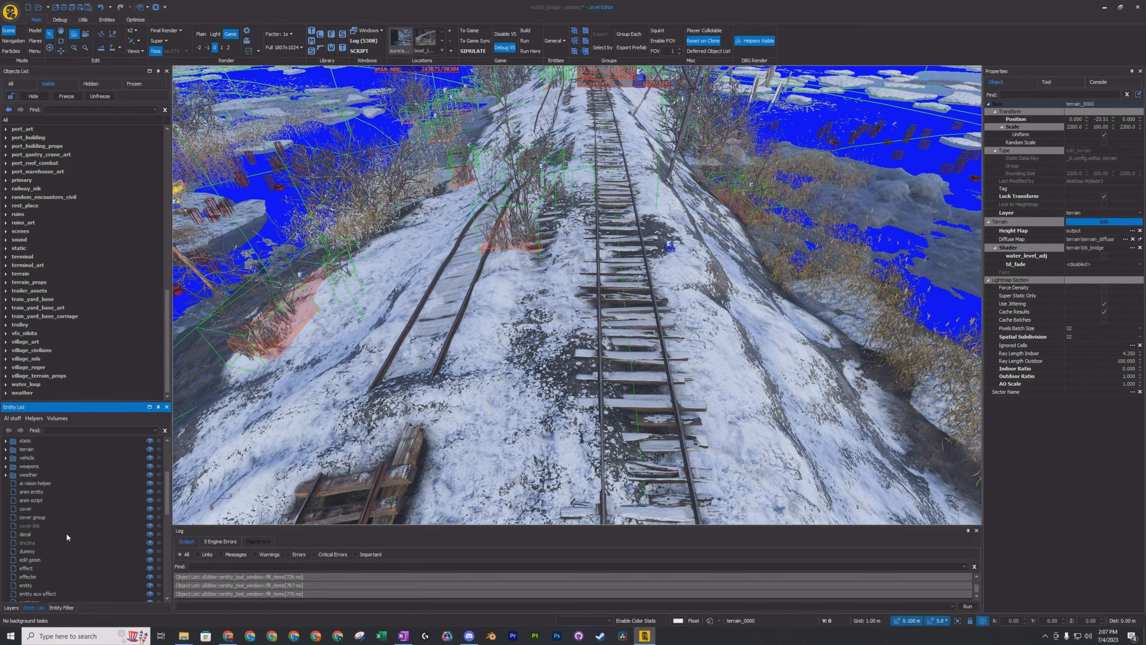
pyautogui.scroll(4, 62, 544)
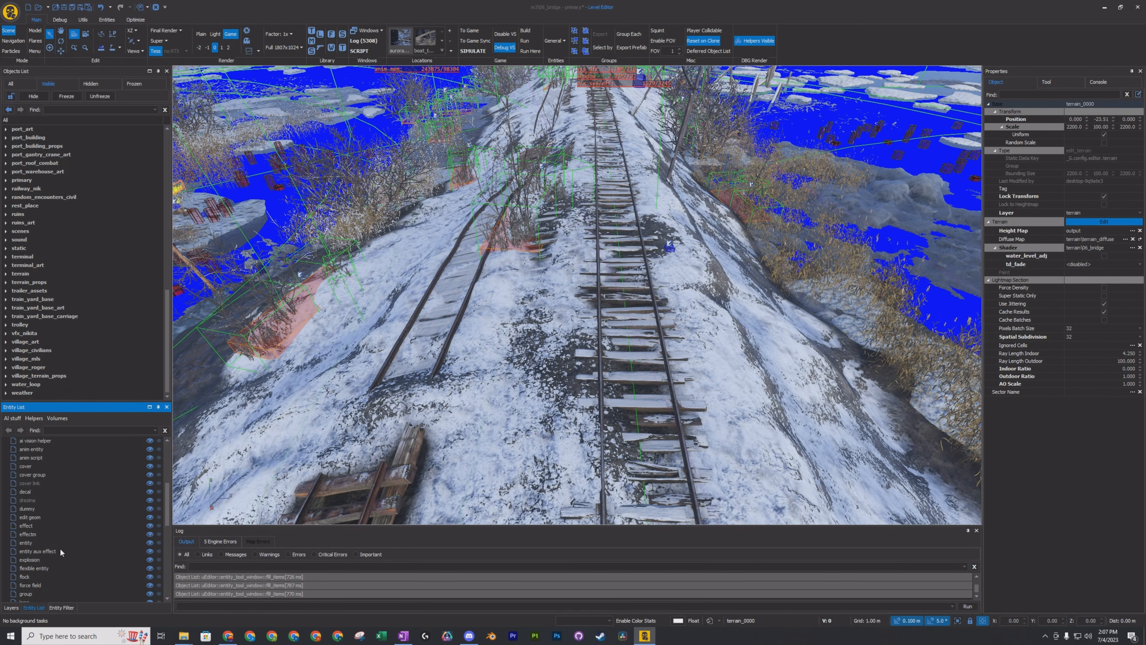
pyautogui.scroll(5, 80, 493)
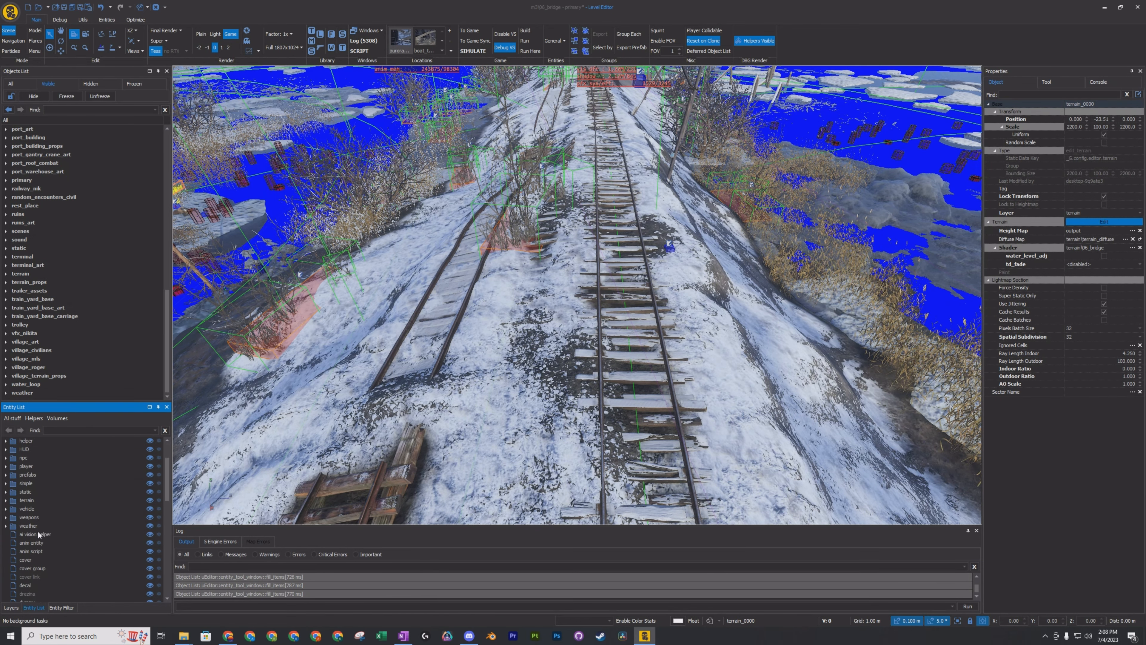
pyautogui.scroll(2, 38, 535)
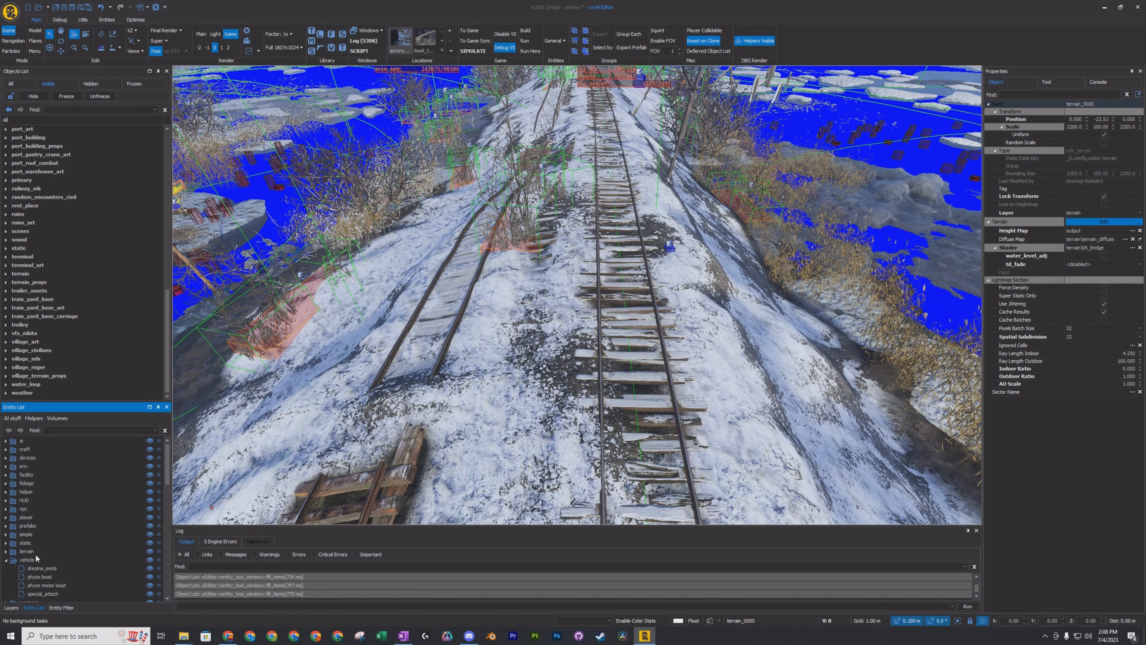
pyautogui.scroll(-2, 36, 559)
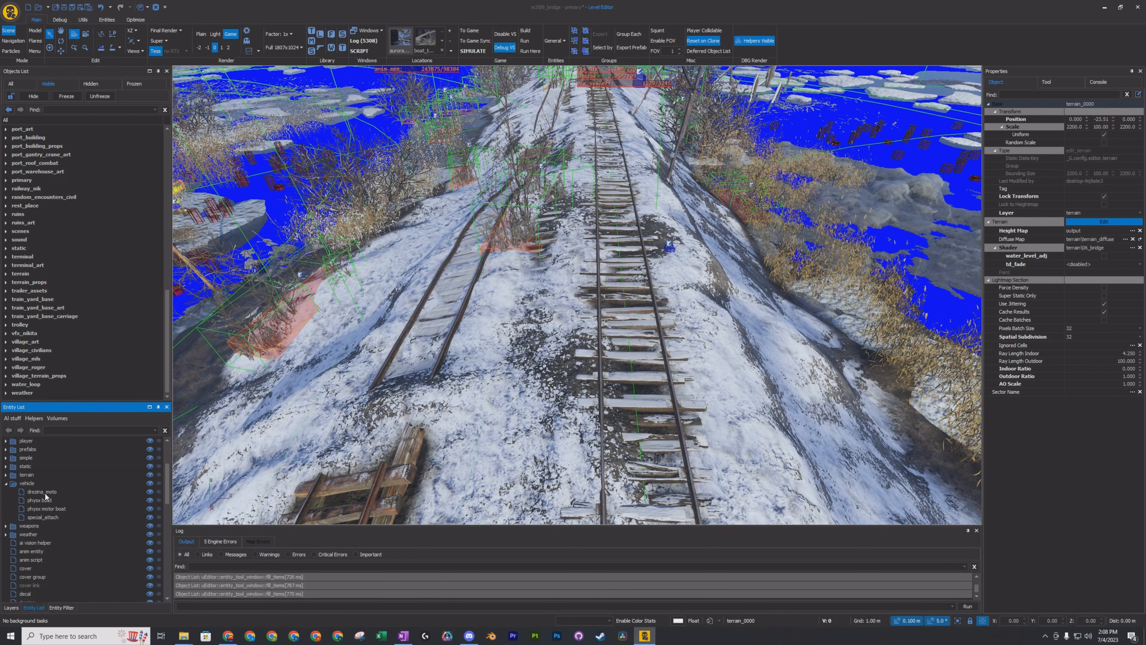
# Place a drezina_moto vehicle entity on the snowy railway tracks and view it from different angles.
pyautogui.moveTo(45, 492); pyautogui.dragTo(397, 415)
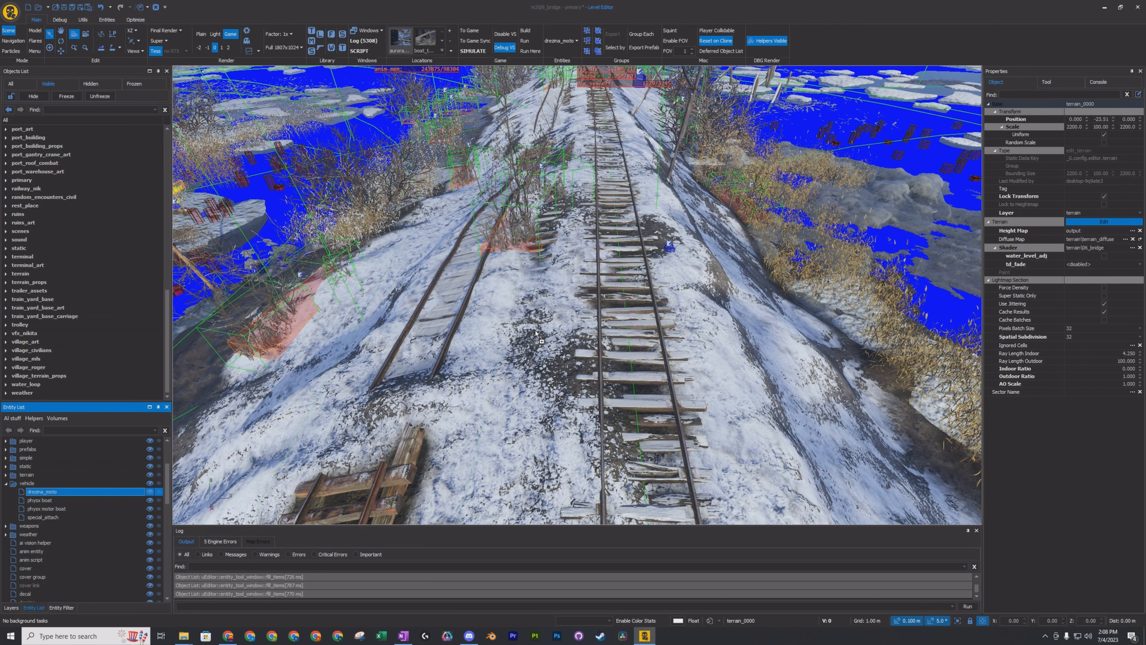
pyautogui.moveTo(581, 333); pyautogui.dragTo(581, 334)
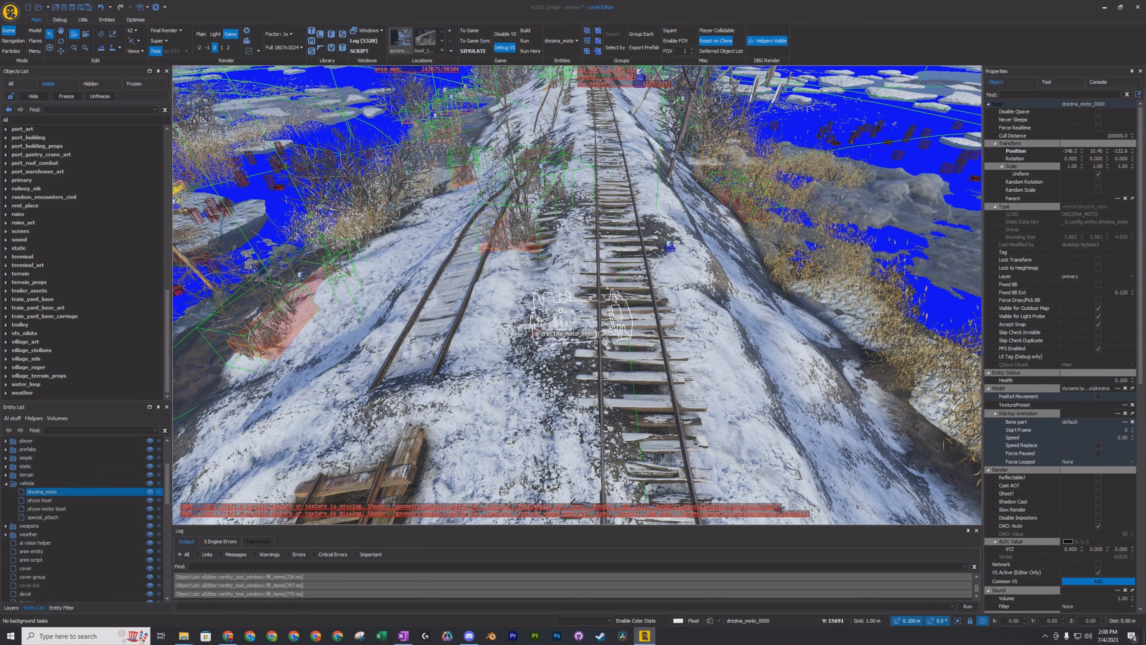
pyautogui.press('w')
pyautogui.moveTo(562, 342)
pyautogui.mouseDown(button='right')
pyautogui.moveTo(595, 346)
pyautogui.moveTo(433, 307)
pyautogui.moveTo(573, 314)
pyautogui.moveTo(685, 289)
pyautogui.moveTo(582, 361)
pyautogui.moveTo(575, 298)
pyautogui.moveTo(585, 361)
pyautogui.moveTo(575, 355)
pyautogui.mouseUp(button='right')
pyautogui.press('d')
pyautogui.press('w')
pyautogui.press('s')
pyautogui.press('s')
pyautogui.press('w')
pyautogui.press('s')
pyautogui.press('w')
pyautogui.press('s')
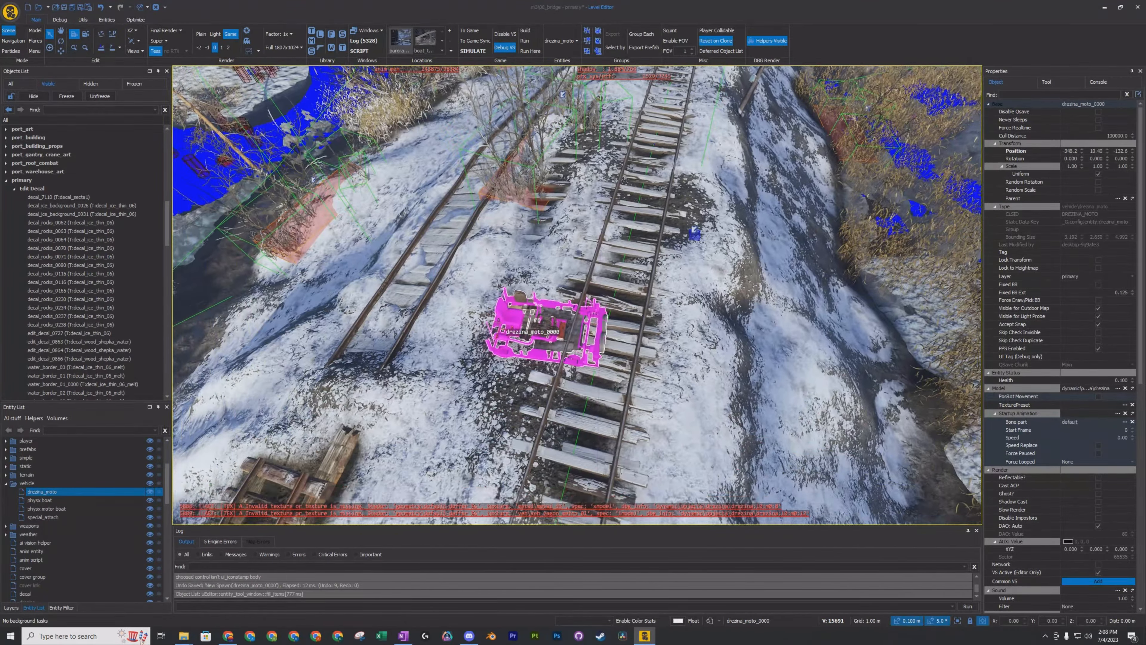
pyautogui.press('s')
pyautogui.moveTo(552, 314)
pyautogui.mouseDown(button='right')
pyautogui.moveTo(668, 307)
pyautogui.moveTo(553, 315)
pyautogui.mouseUp(button='right')
pyautogui.press('a')
pyautogui.press('d')
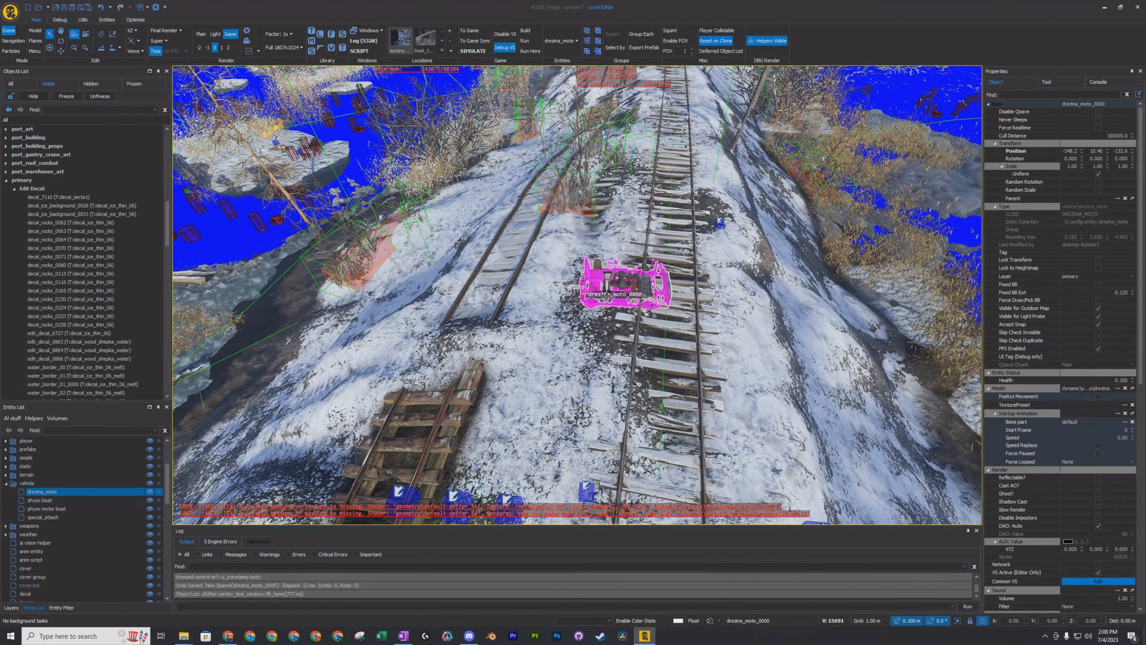
# Undo the placement of the drezina_moto on the railway tracks.
pyautogui.hotkey('ctrl', 'z')
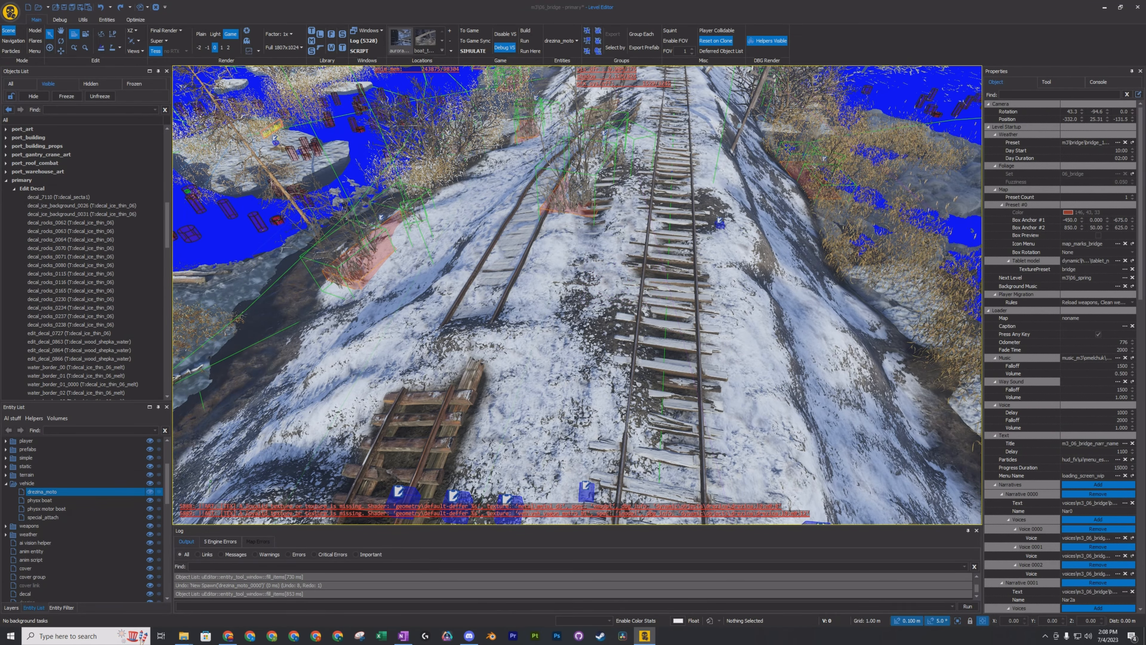
pyautogui.moveTo(577, 295); pyautogui.dragTo(614, 313, button='right')
pyautogui.press('d')
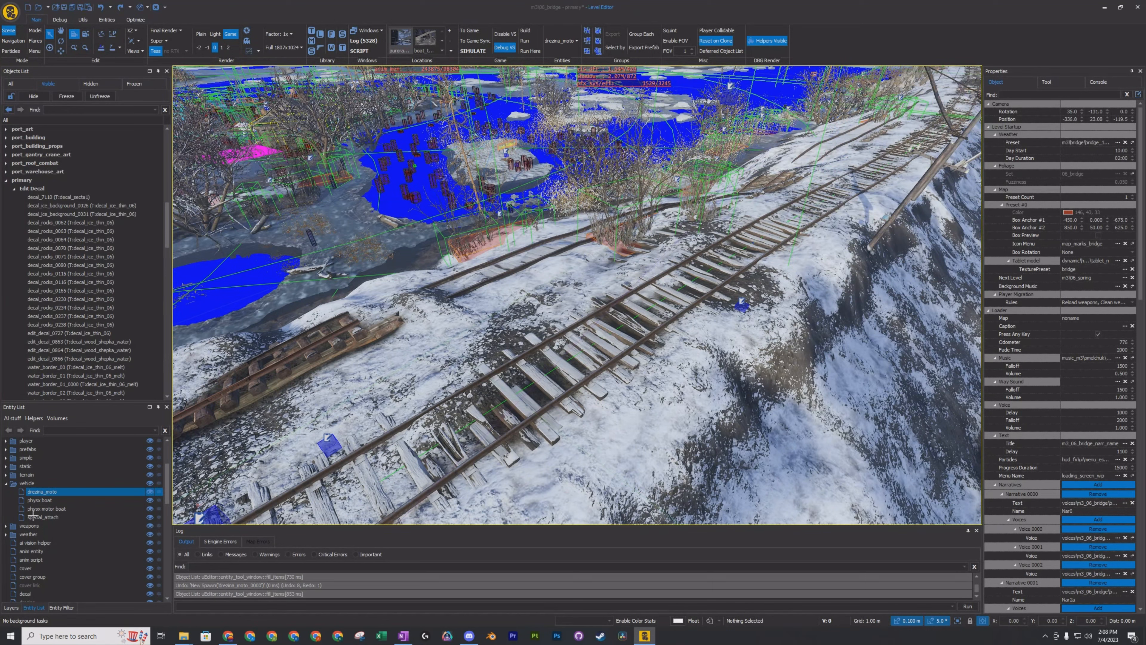
# Collapse the vehicle category and browse the other categories in the entity list.
pyautogui.scroll(1, 18, 511)
pyautogui.click(7, 509)
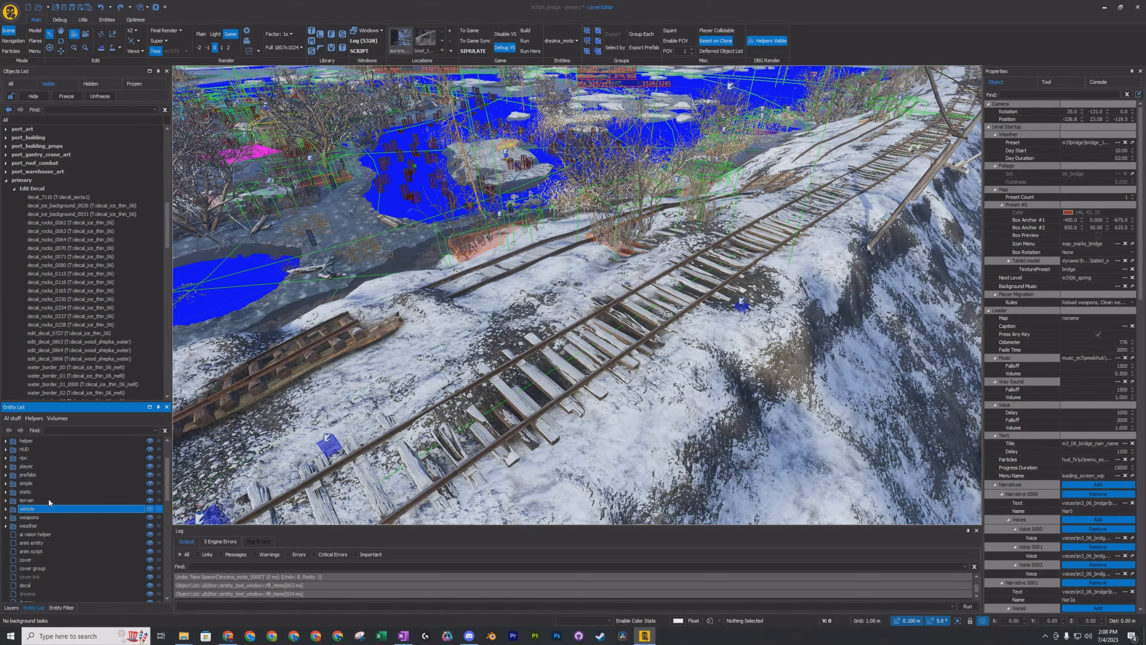
pyautogui.scroll(2, 69, 502)
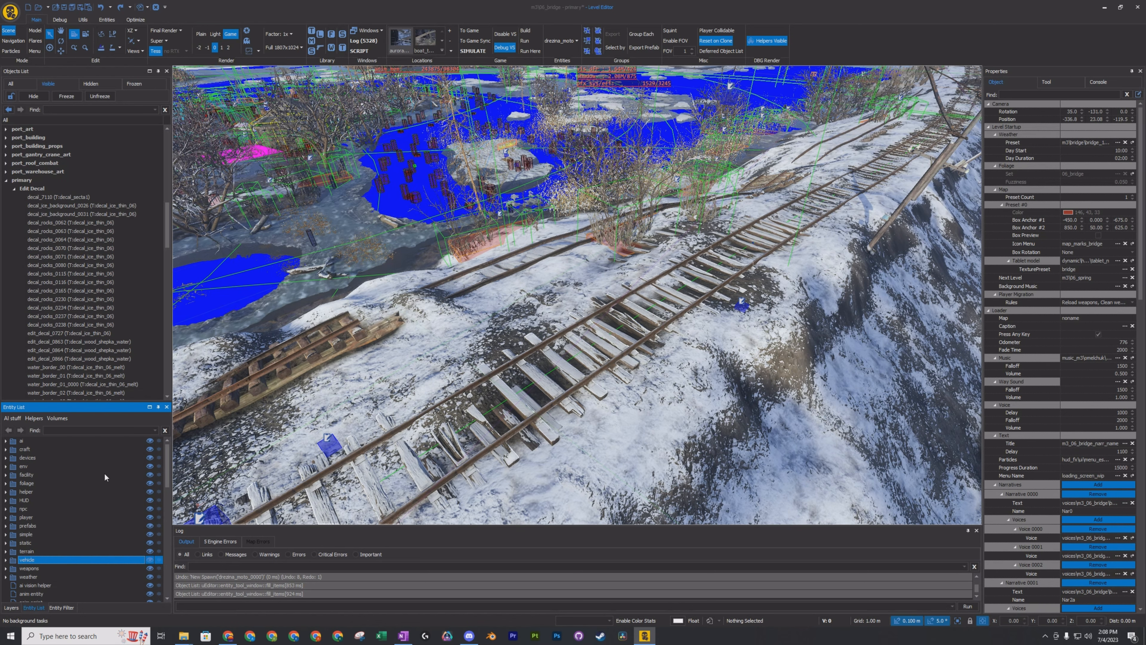
pyautogui.scroll(-7, 82, 486)
pyautogui.scroll(7, 86, 494)
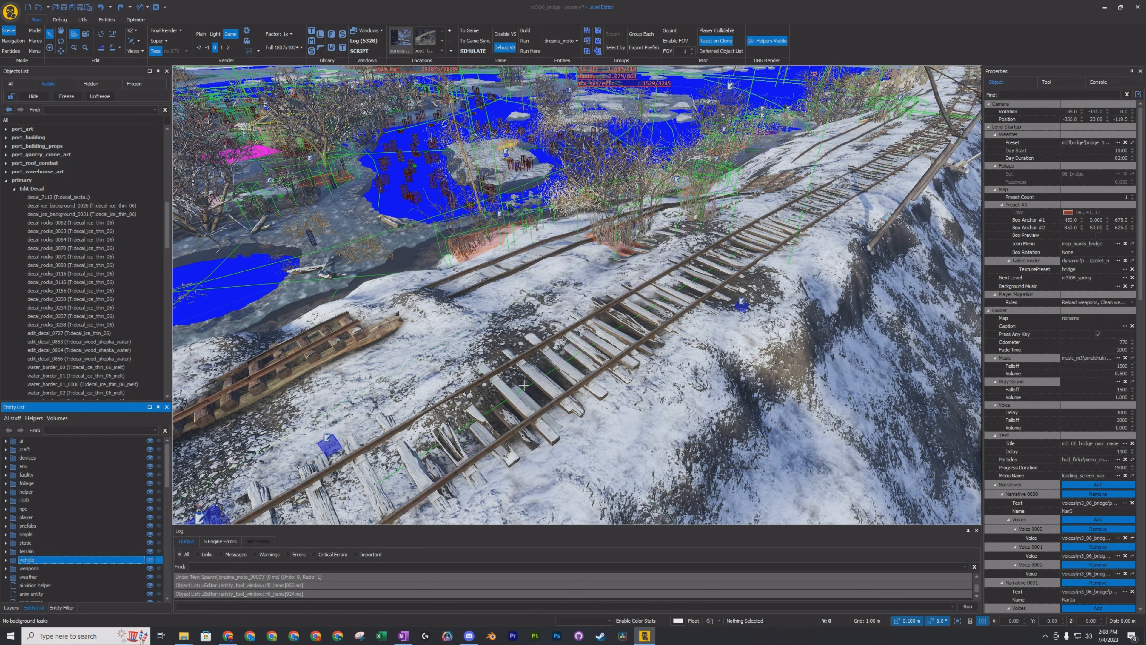
# Select terrain_0000 from the ground beside the railway, and collapse its terrain group and parent layer in the objects list.
pyautogui.click(519, 320)
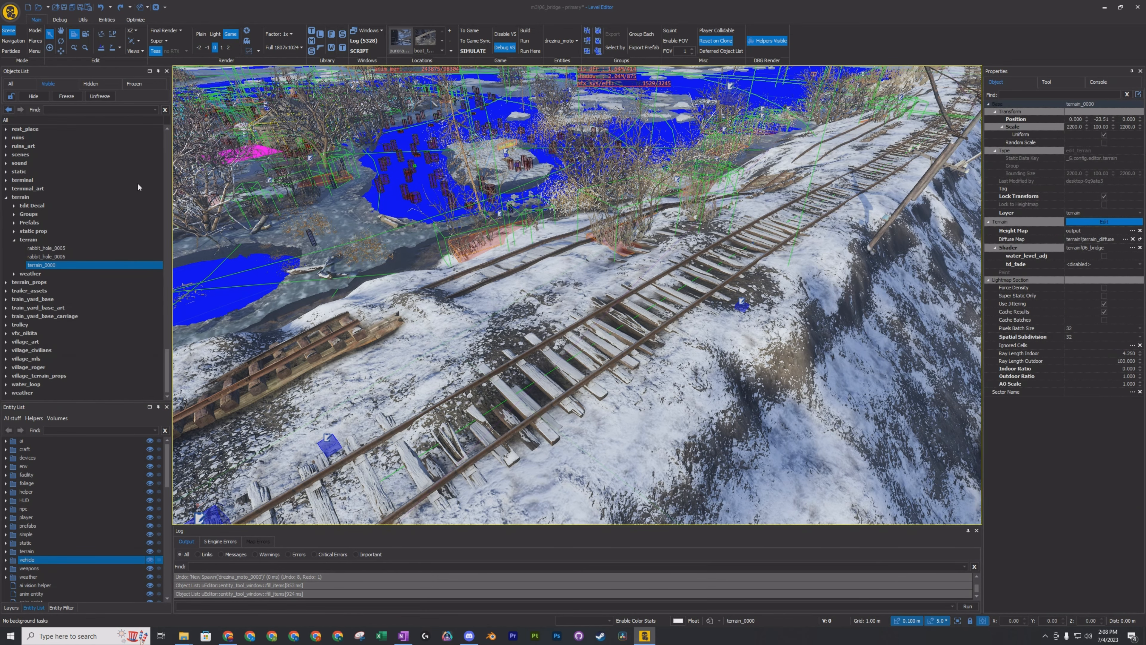
pyautogui.click(11, 240)
pyautogui.click(7, 223)
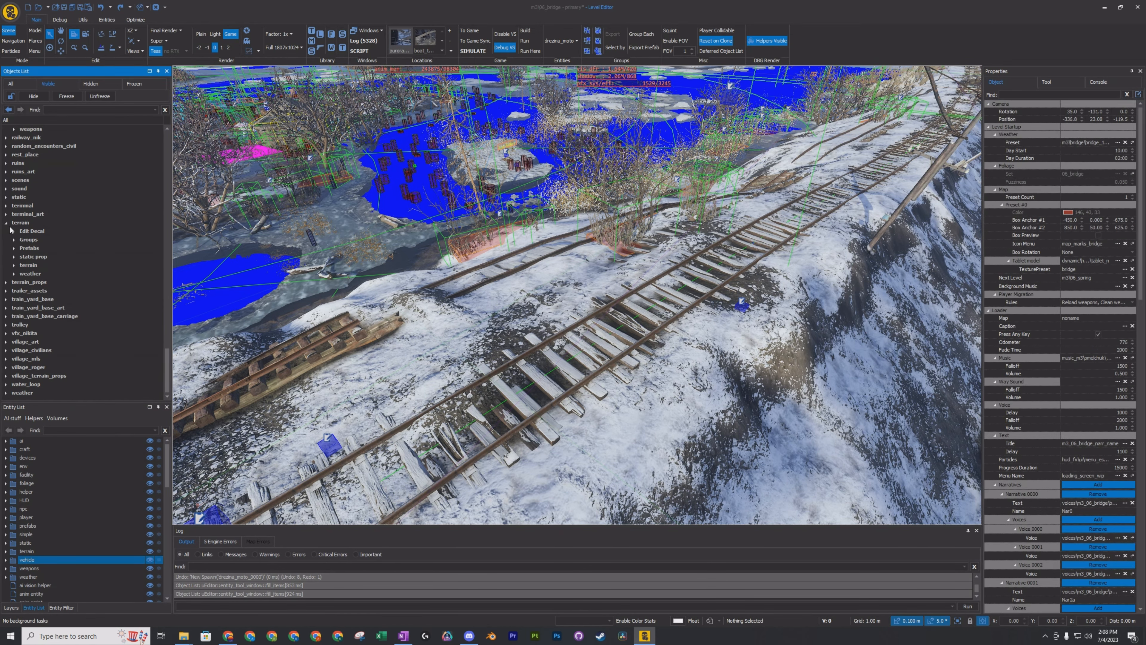
# Look through the General entity types available for placement and reselect terrain_0000 near the railway tracks.
pyautogui.moveTo(526, 304); pyautogui.dragTo(521, 307, button='right')
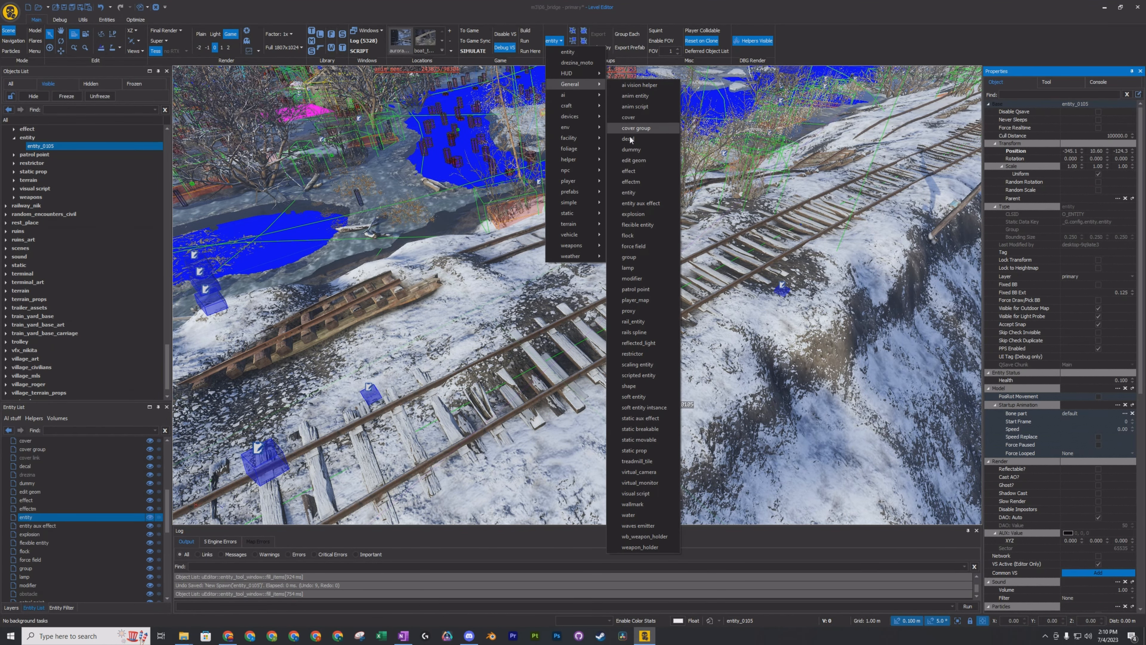
pyautogui.click(637, 364)
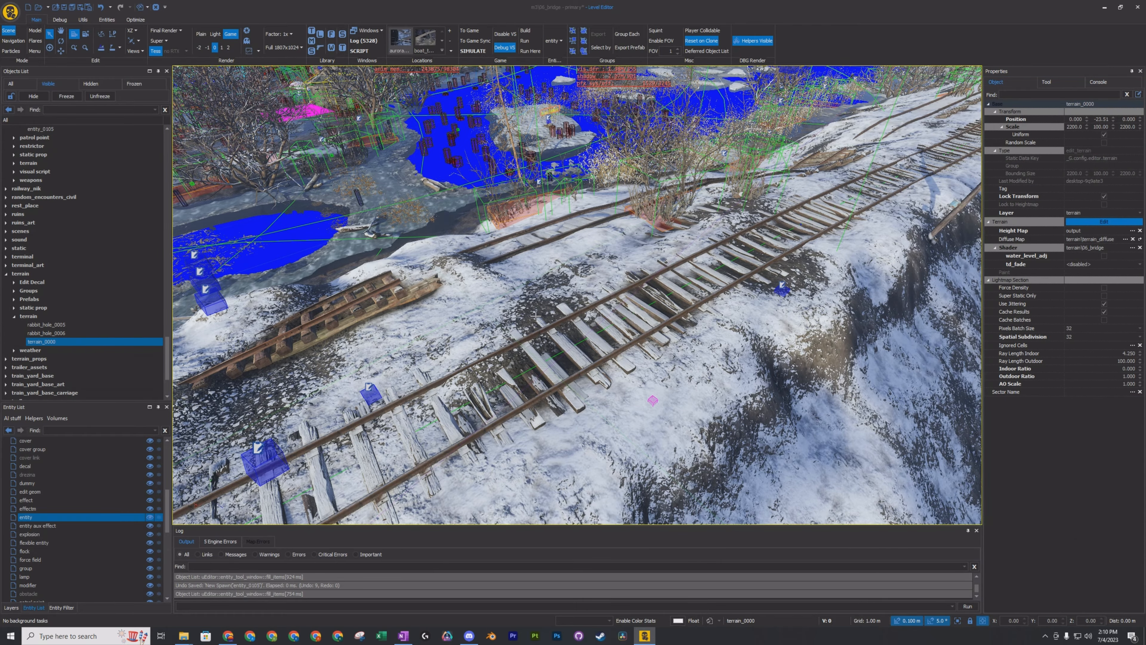
pyautogui.moveTo(536, 316); pyautogui.dragTo(535, 317, button='right')
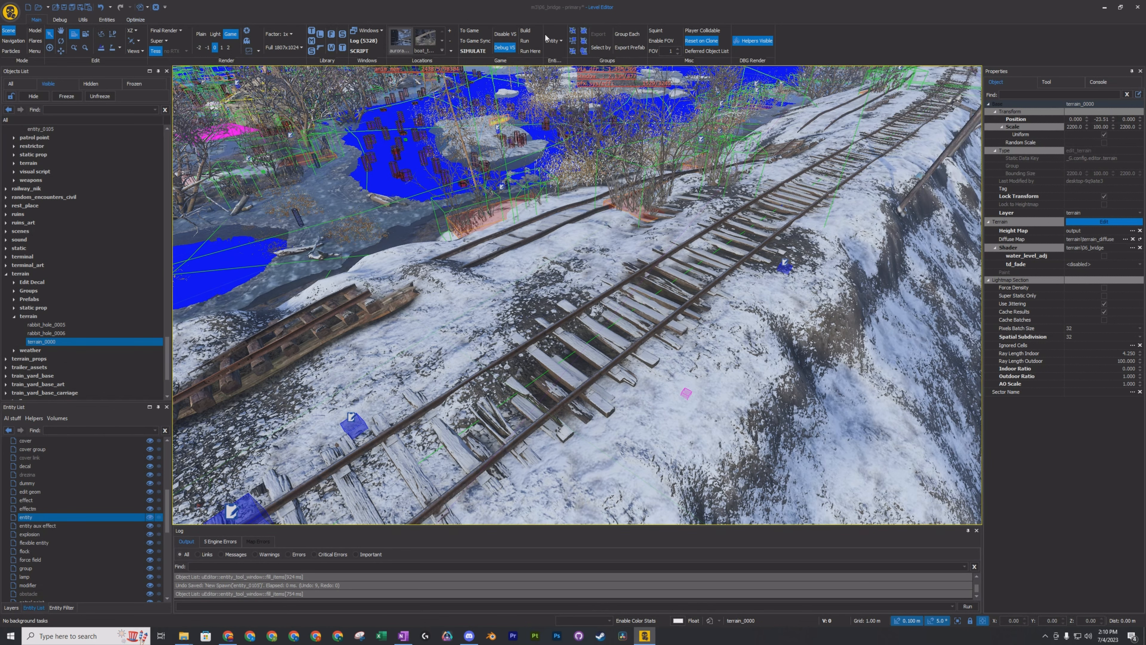
# Place a static prop from the General entity types on the snowy ground beside the railway tracks and select it.
pyautogui.click(561, 41)
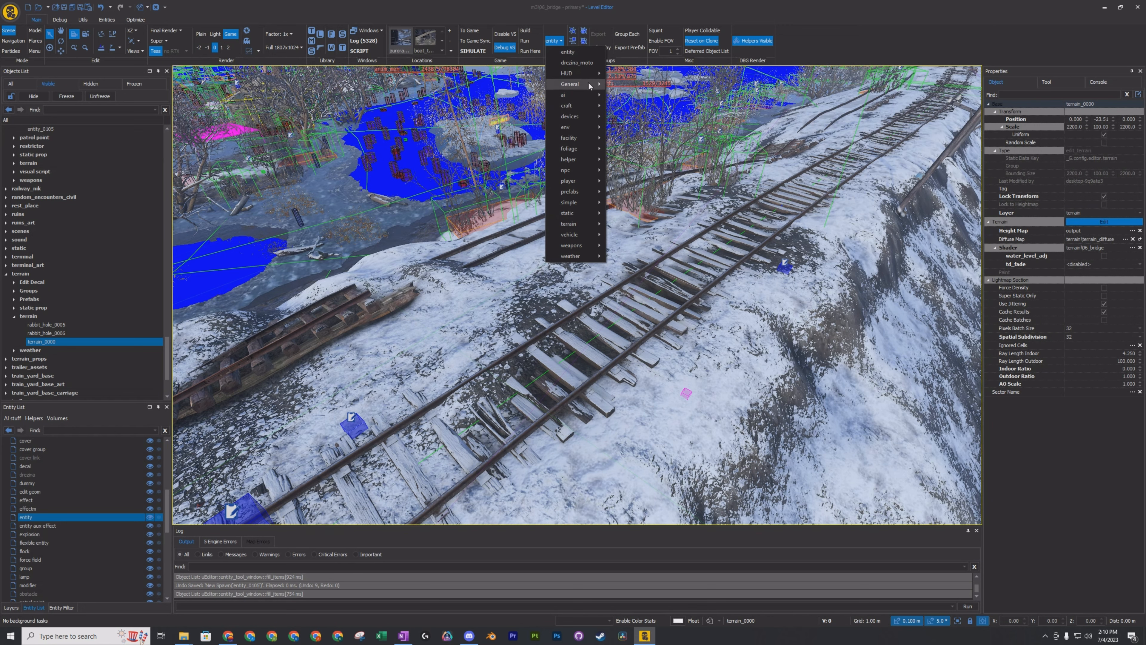
pyautogui.moveTo(591, 86)
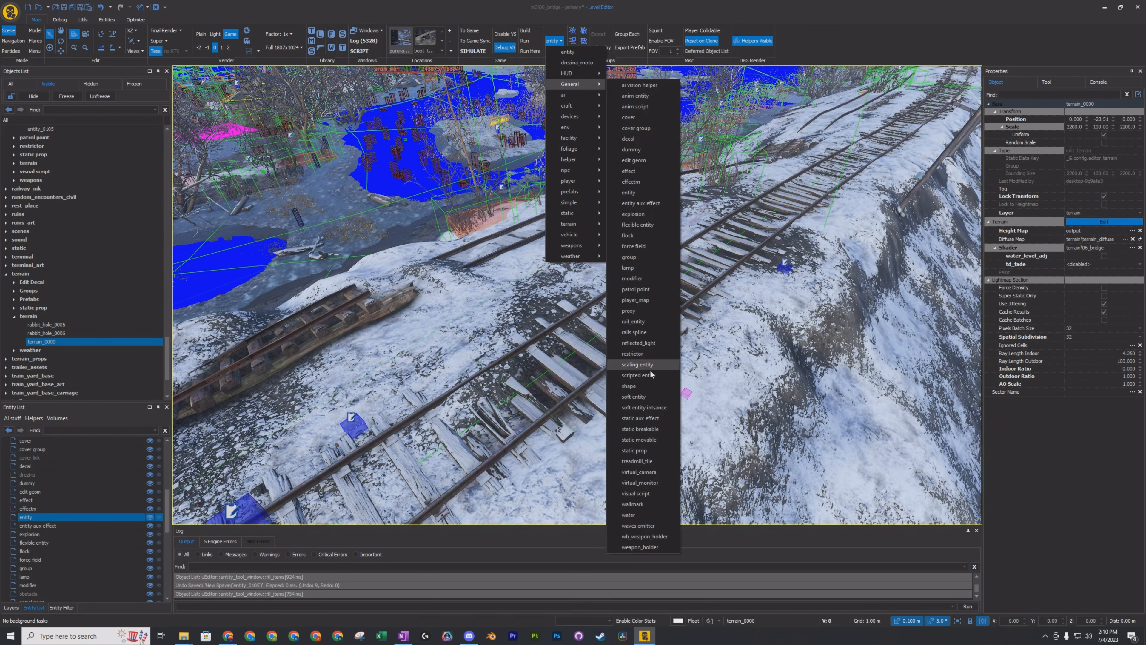
pyautogui.click(645, 450)
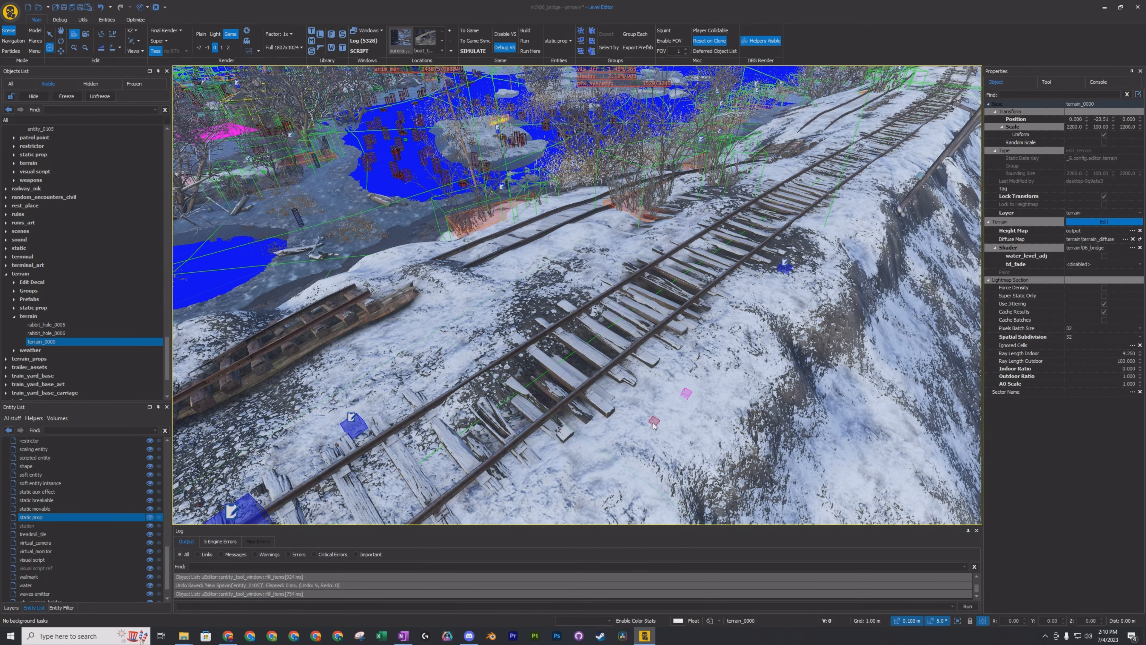
pyautogui.click(665, 425)
pyautogui.moveTo(676, 422); pyautogui.dragTo(605, 341, button='middle')
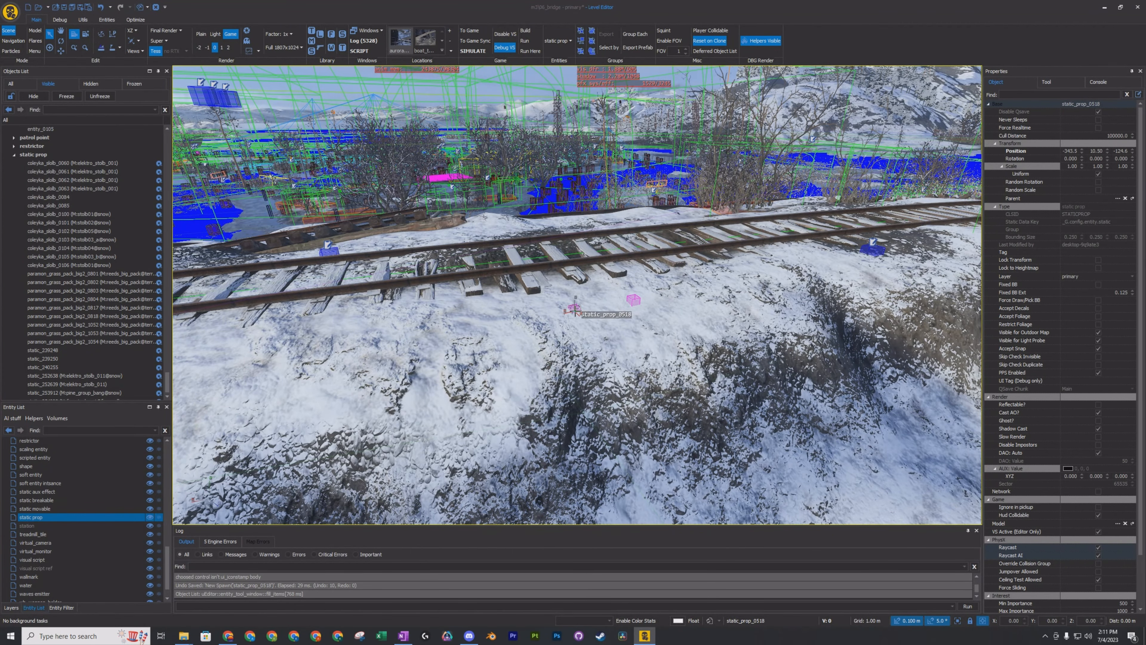
pyautogui.click(578, 309)
pyautogui.click(576, 308)
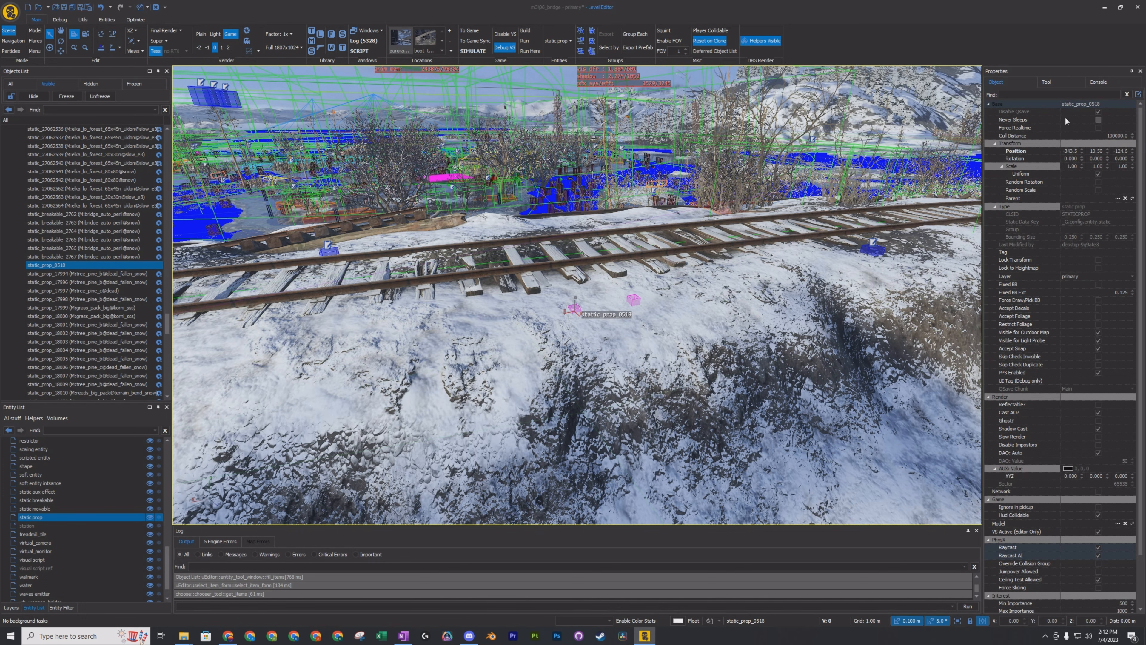
# Filter the selected static prop's properties by "model" and open the model selection for it.
pyautogui.click(1036, 94)
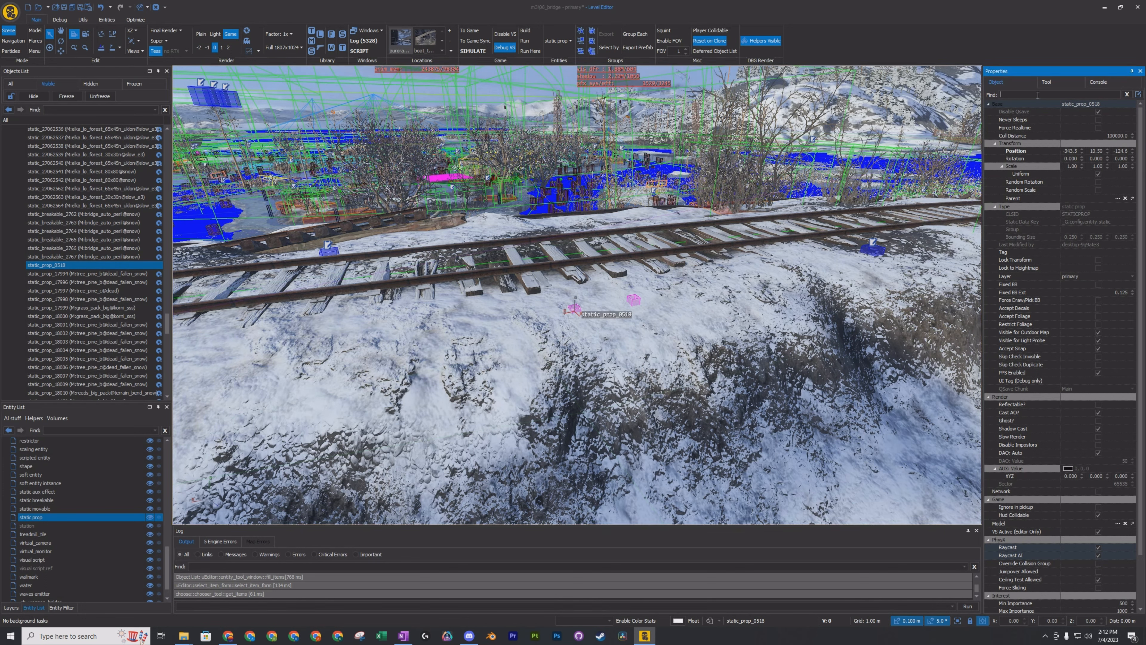
pyautogui.write('model')
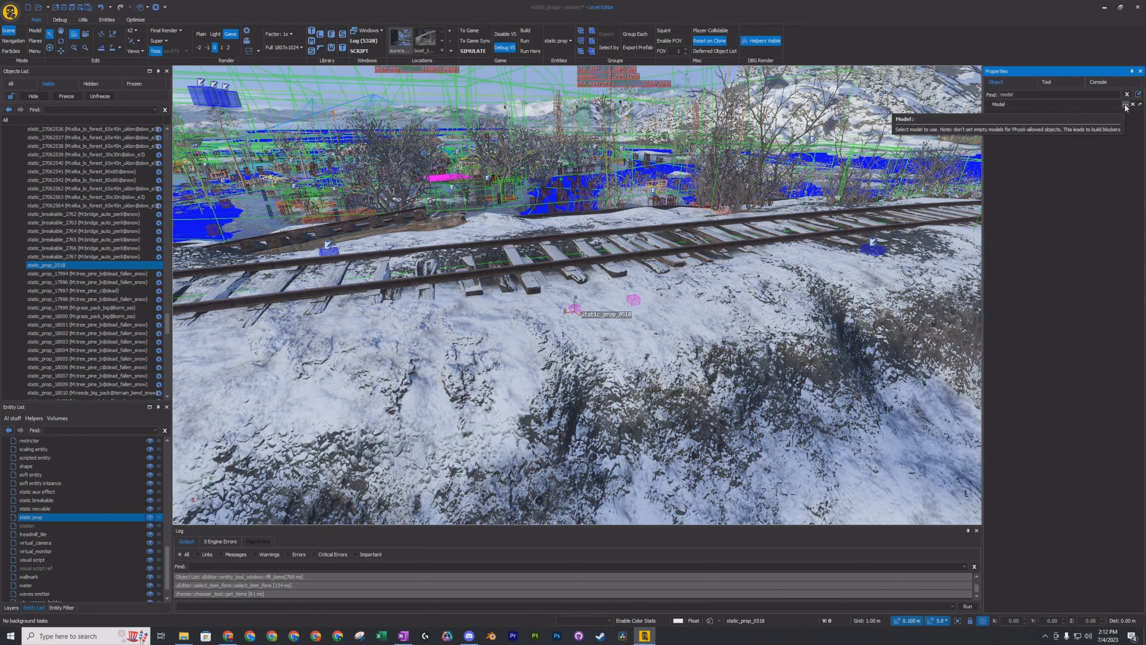
pyautogui.click(1125, 105)
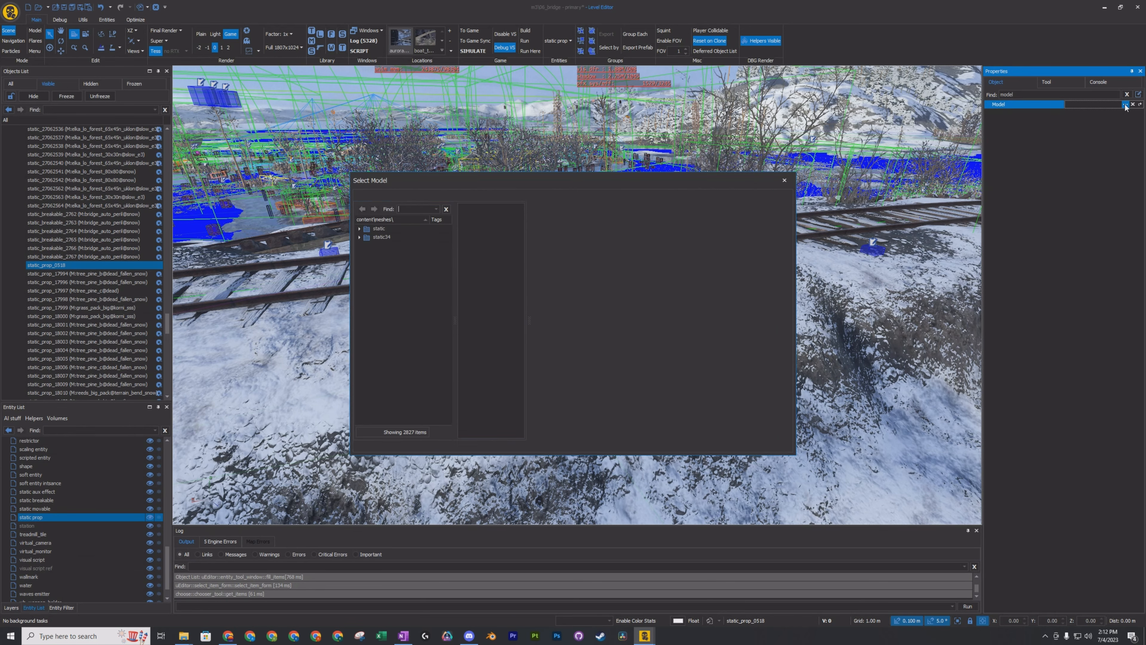
# Enlarge and reposition the Select Model dialog and browse the model folders inside the static category.
pyautogui.click(359, 229)
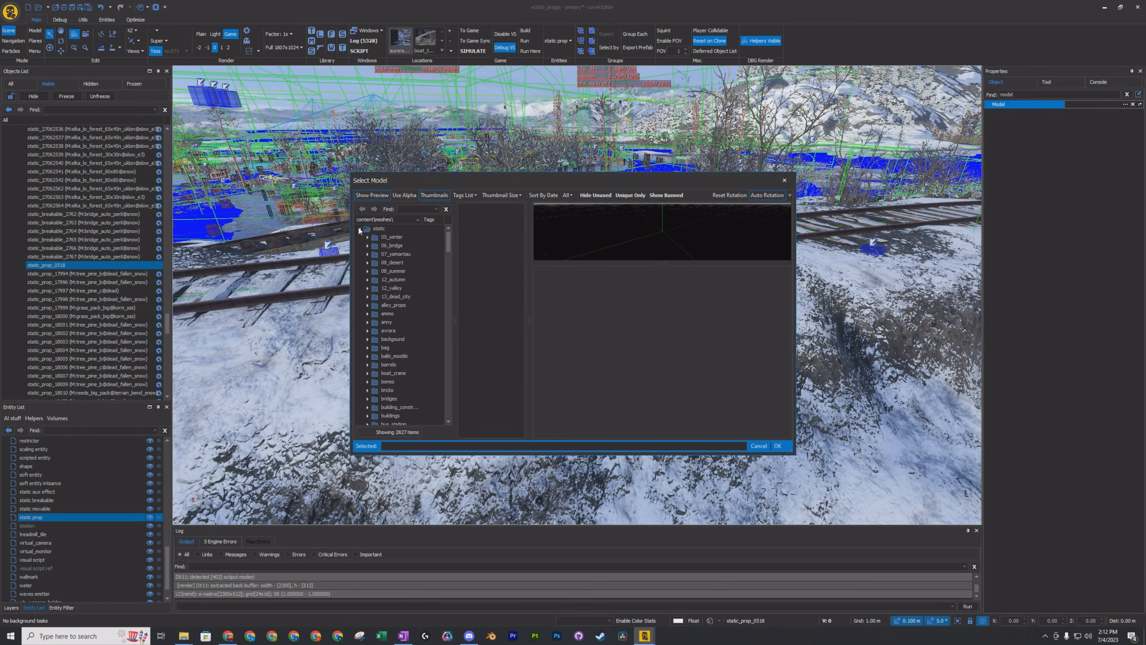
pyautogui.scroll(-3, 403, 262)
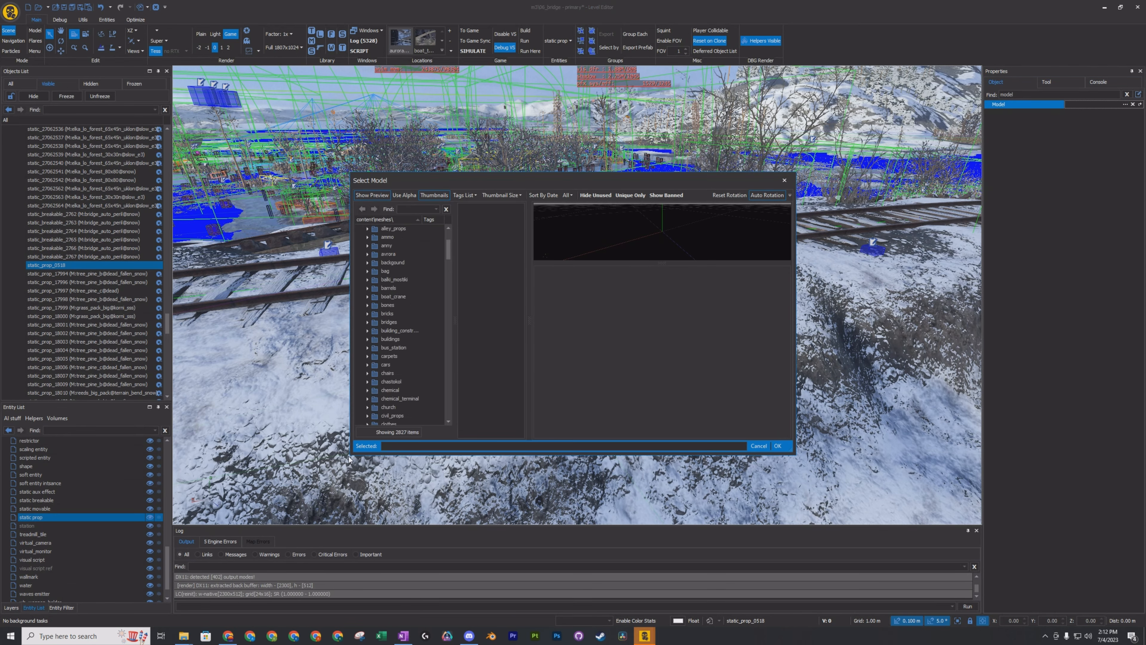
pyautogui.moveTo(353, 454); pyautogui.dragTo(237, 564)
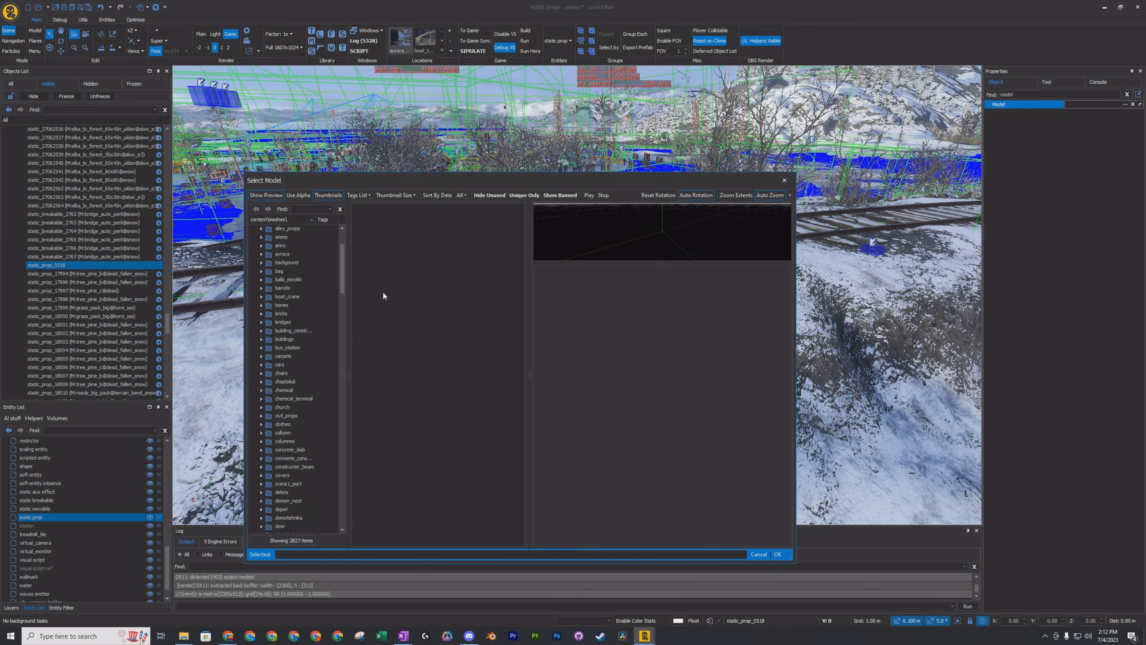
pyautogui.moveTo(462, 181); pyautogui.dragTo(572, 122)
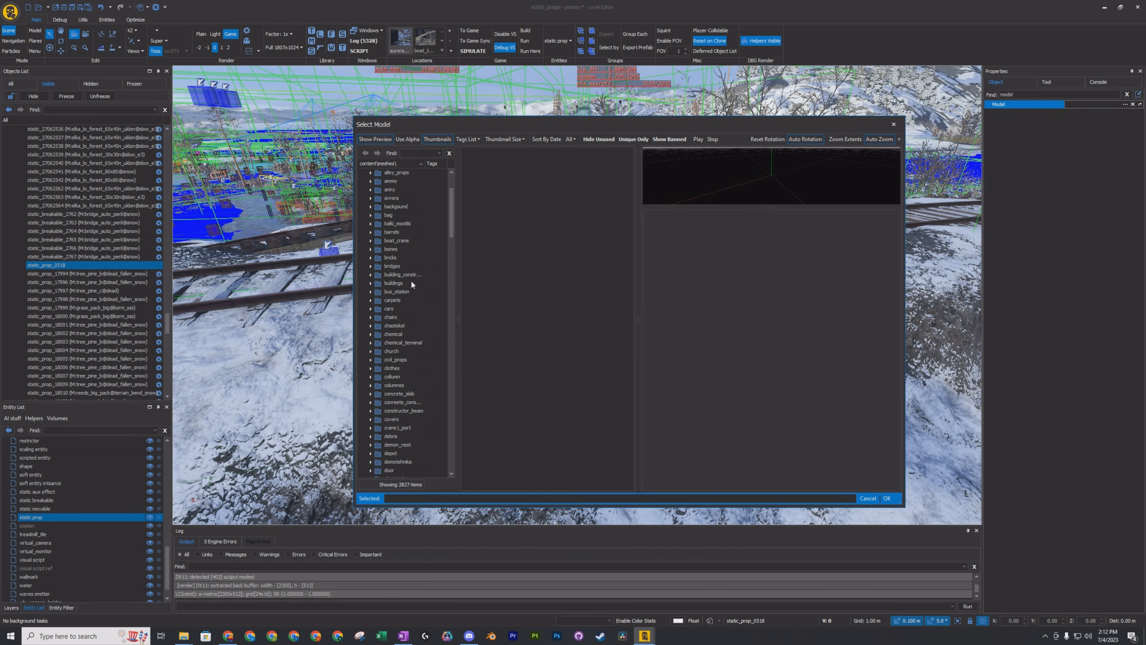
pyautogui.scroll(-4, 411, 281)
pyautogui.scroll(-3, 406, 293)
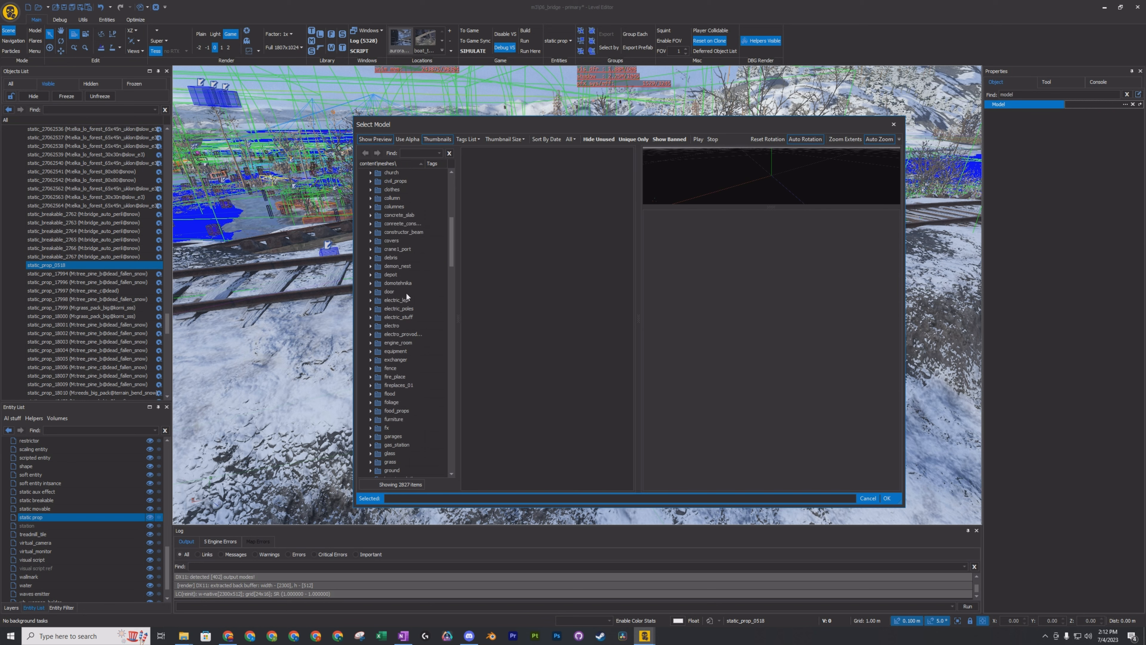
pyautogui.scroll(-3, 407, 367)
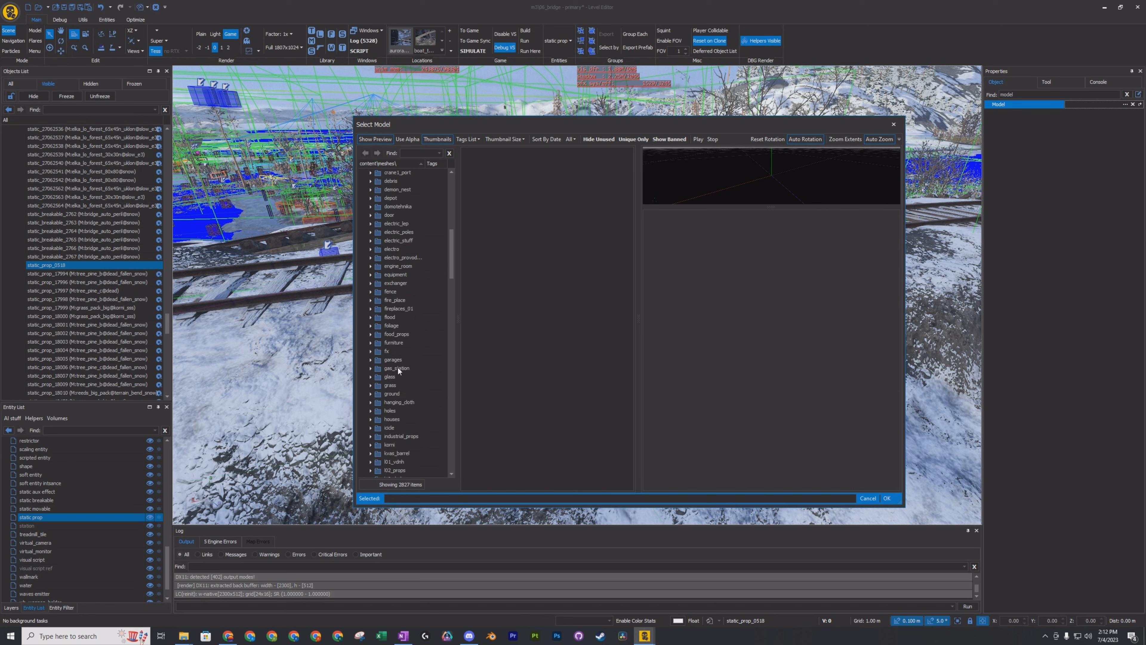
pyautogui.scroll(-6, 398, 370)
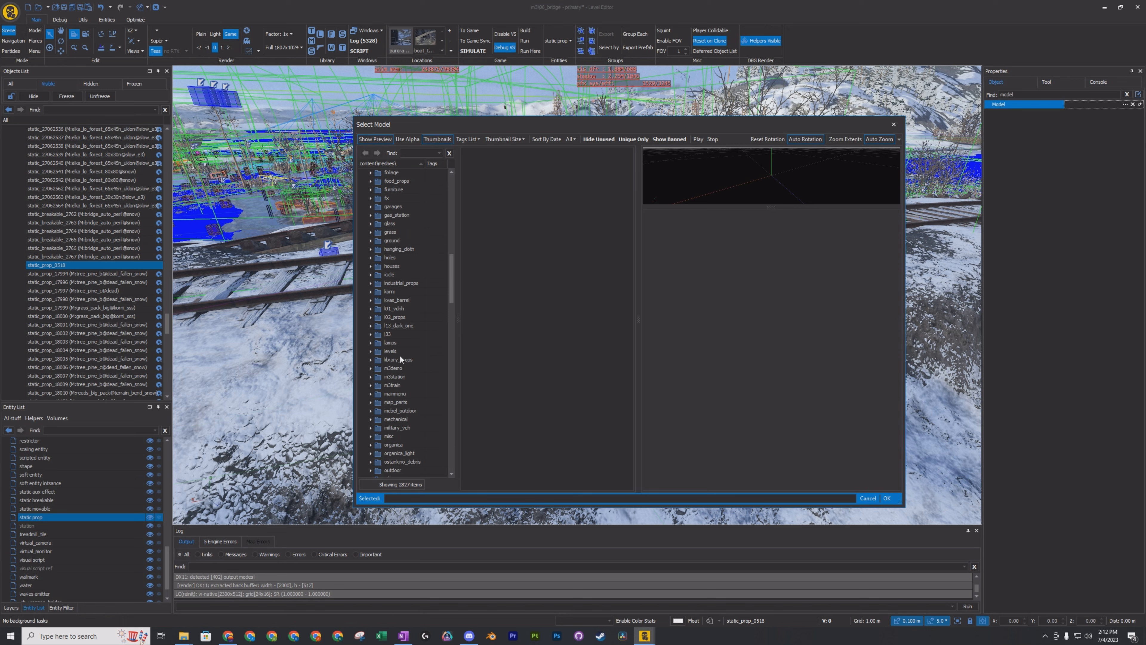
pyautogui.scroll(-10, 407, 355)
pyautogui.scroll(7, 419, 355)
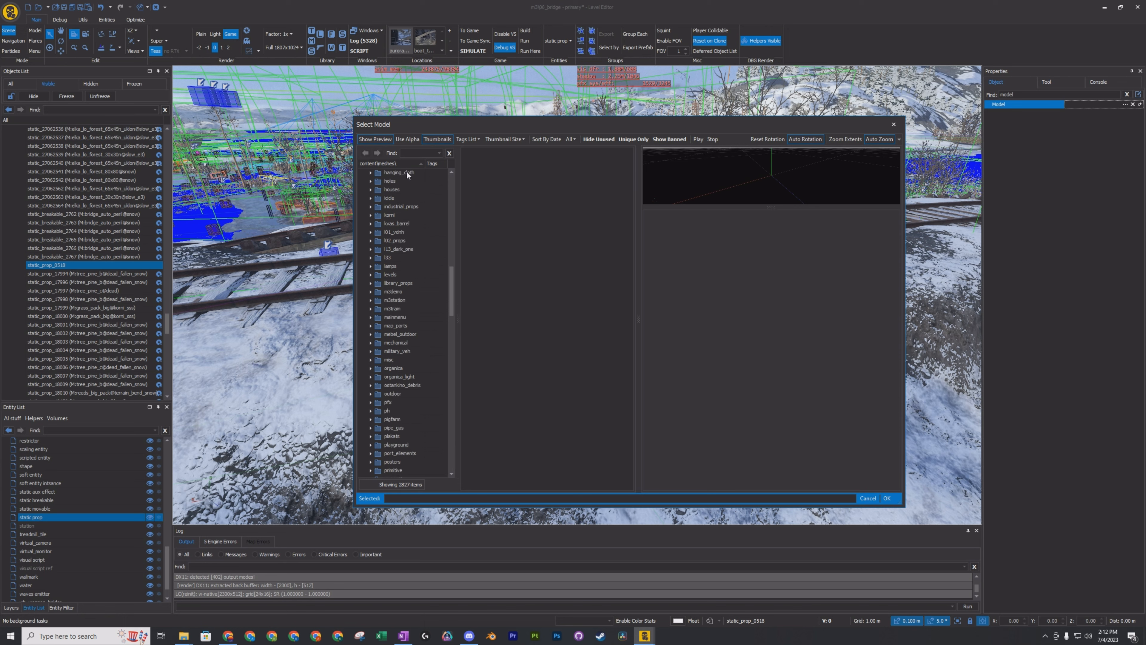
# Search the models for "light" and assign light_tower from the electric_poles folder to the static prop.
pyautogui.click(406, 152)
pyautogui.write('light')
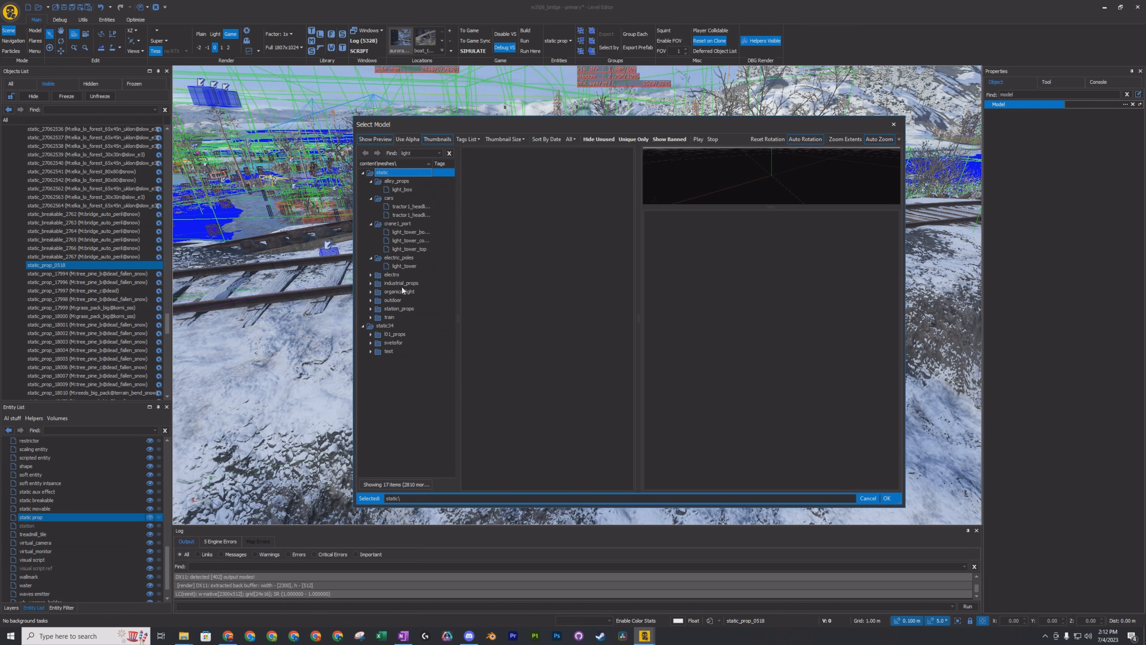
pyautogui.click(401, 266)
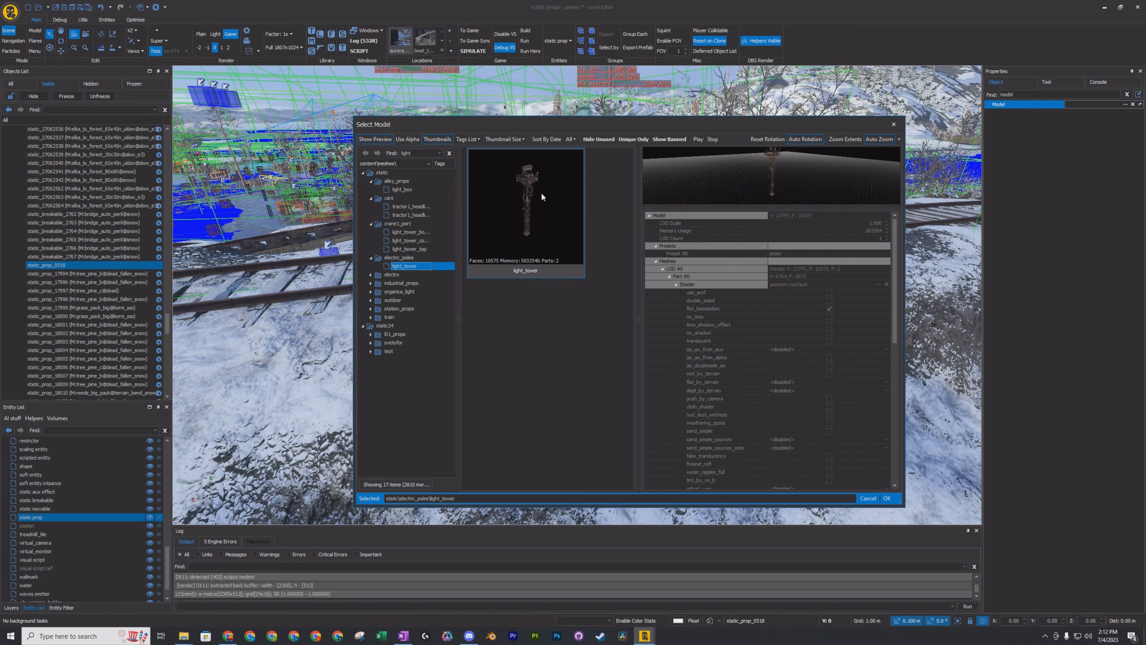
pyautogui.click(887, 498)
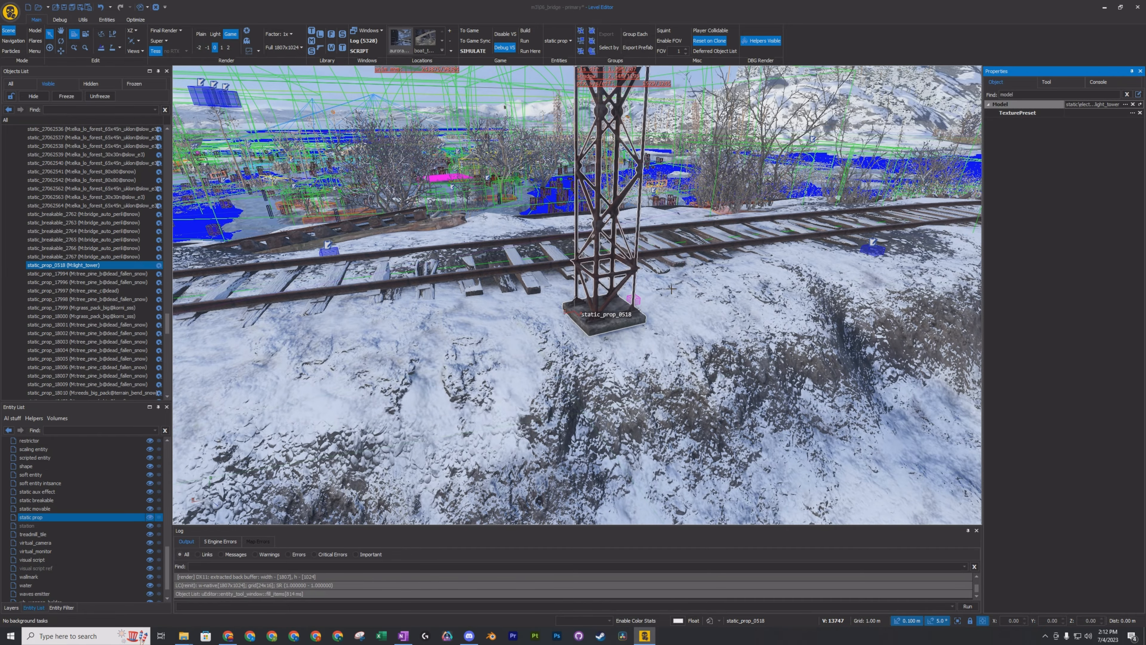
pyautogui.moveTo(671, 302); pyautogui.dragTo(722, 293, button='right')
pyautogui.moveTo(587, 257)
pyautogui.mouseDown(button='right')
pyautogui.moveTo(627, 275)
pyautogui.moveTo(623, 297)
pyautogui.moveTo(591, 259)
pyautogui.moveTo(509, 312)
pyautogui.moveTo(513, 258)
pyautogui.moveTo(524, 294)
pyautogui.moveTo(587, 262)
pyautogui.moveTo(555, 266)
pyautogui.moveTo(600, 260)
pyautogui.mouseUp(button='right')
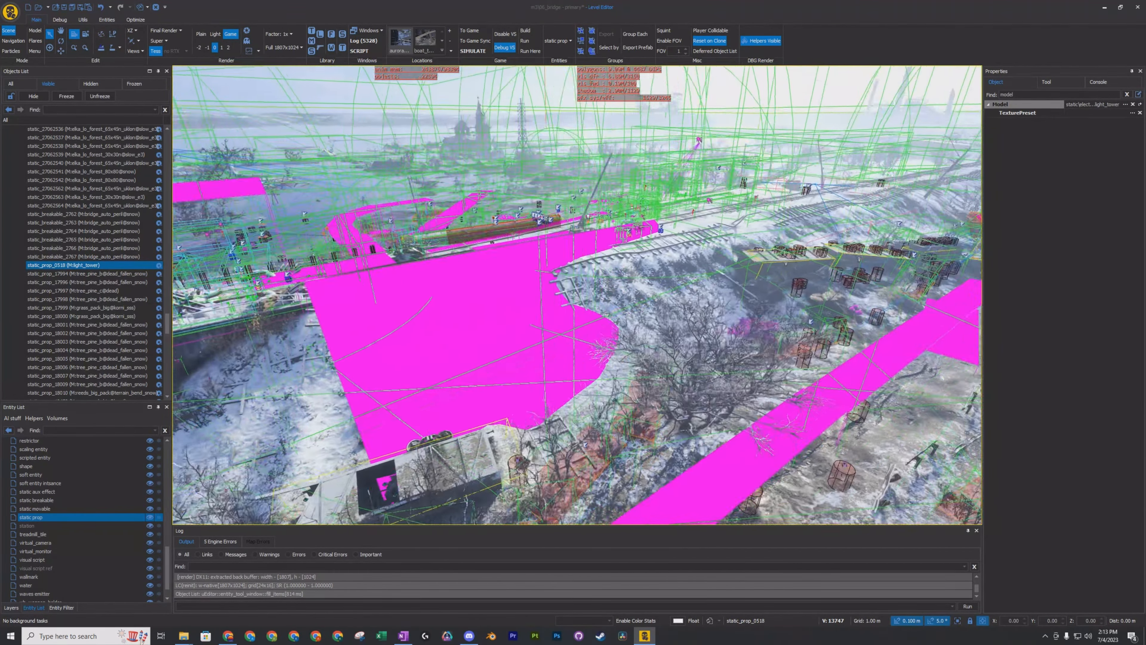
pyautogui.moveTo(519, 293); pyautogui.dragTo(445, 341, button='right')
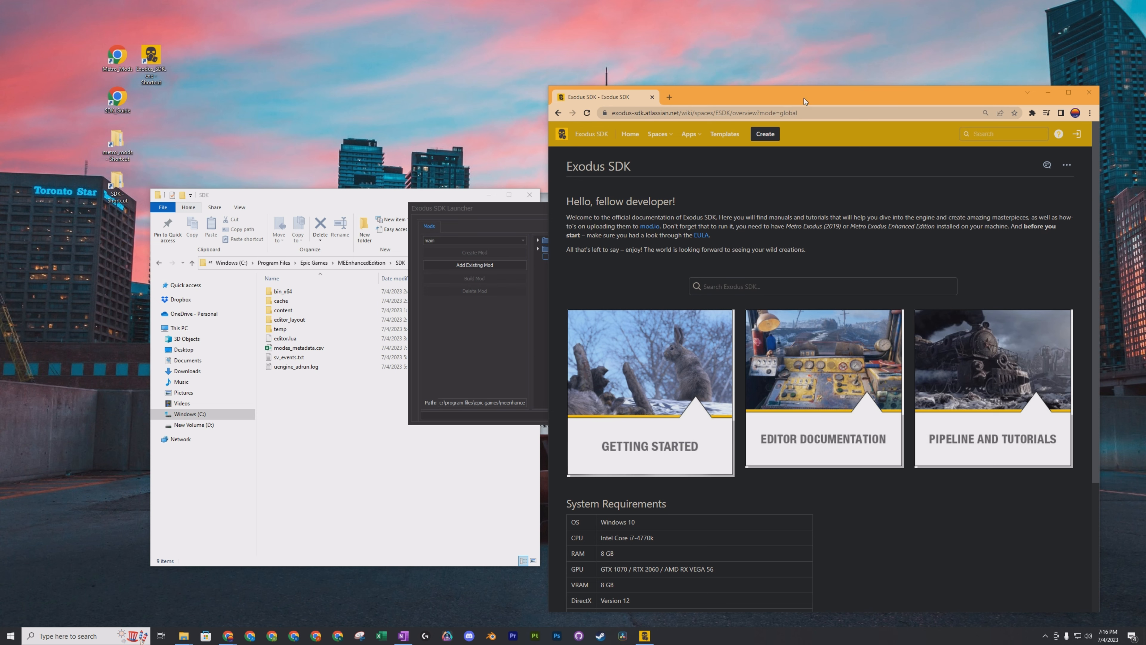
# Switch to the Exodus SDK documentation in the browser, look over the overview page and open Pipeline and Tutorials.
pyautogui.moveTo(809, 99); pyautogui.dragTo(798, 91)
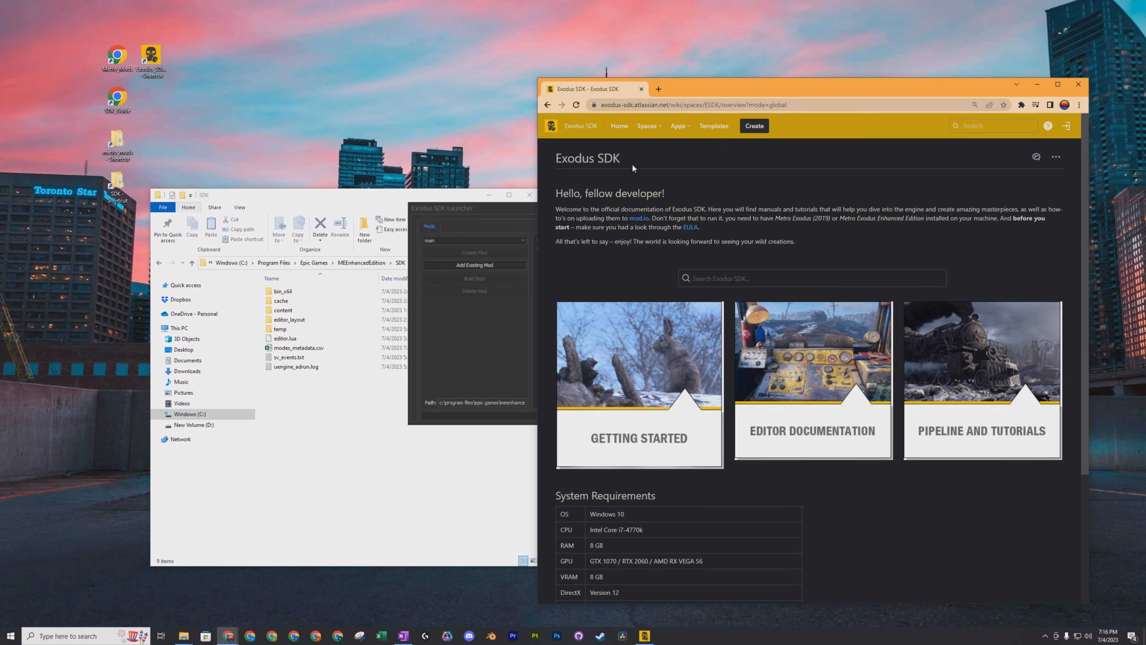
pyautogui.scroll(-4, 796, 438)
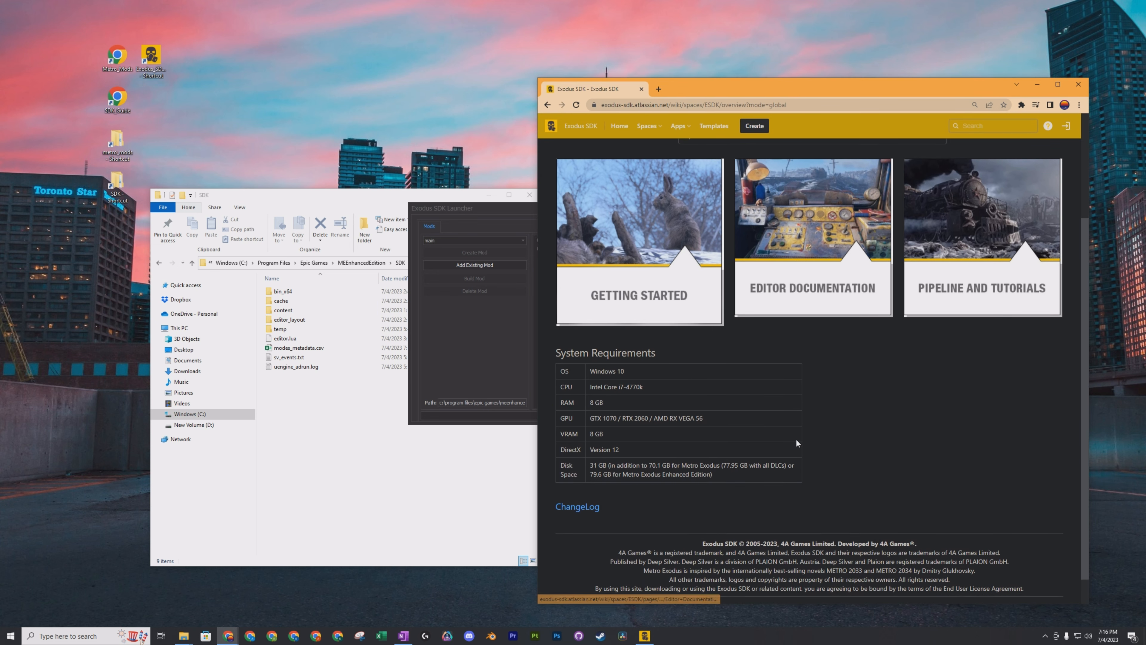
pyautogui.scroll(2, 794, 305)
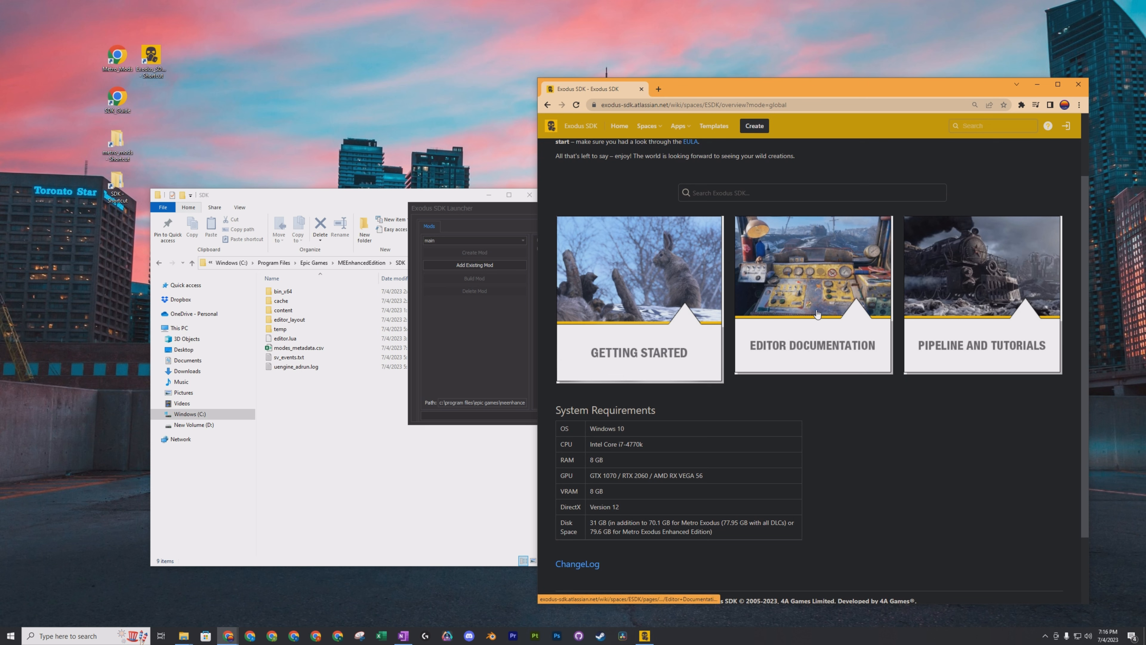
pyautogui.click(966, 276)
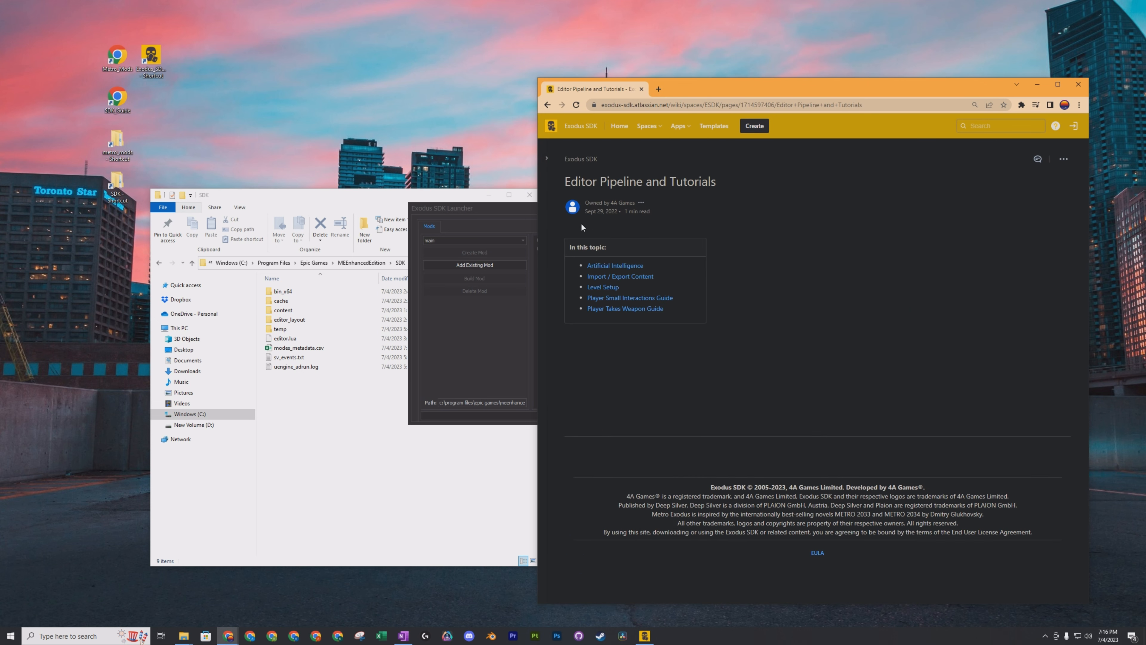
# Open the Level Setup guide, look through its Layers and Setup sections, and follow the Terrain link.
pyautogui.click(606, 287)
pyautogui.scroll(-3, 702, 343)
pyautogui.scroll(-7, 703, 346)
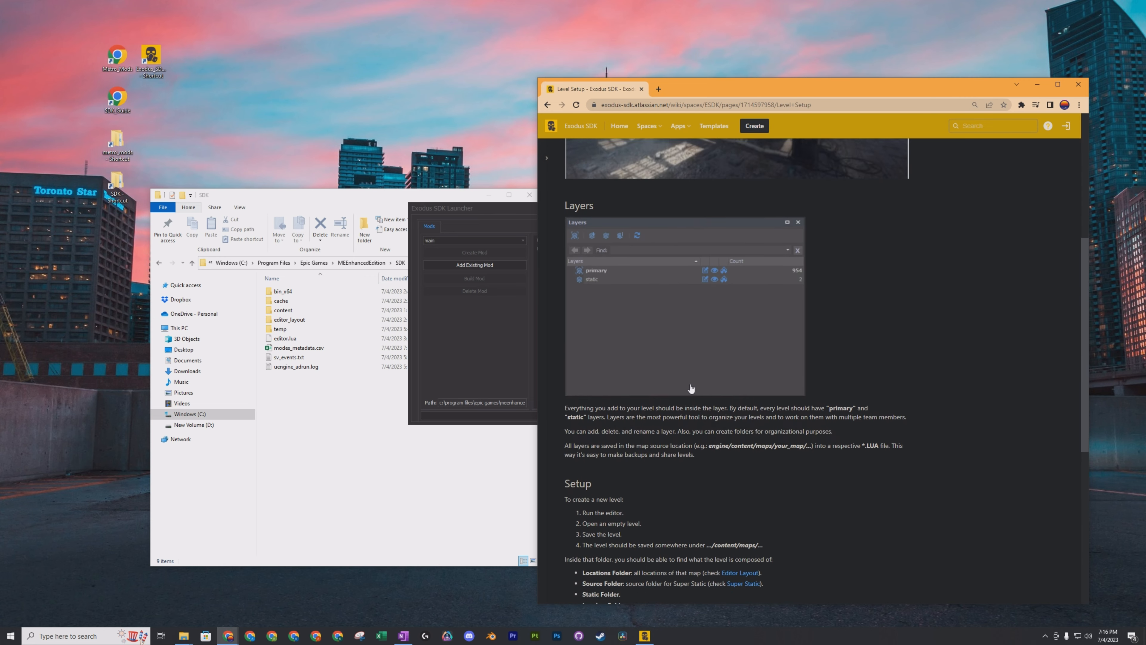
pyautogui.click(746, 364)
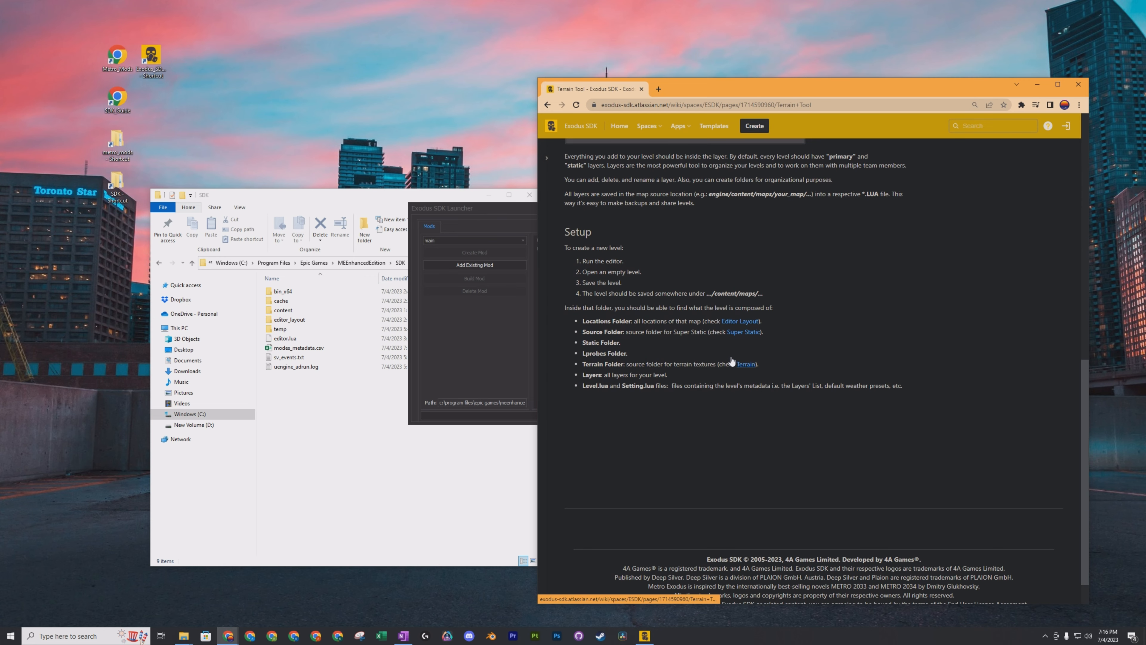
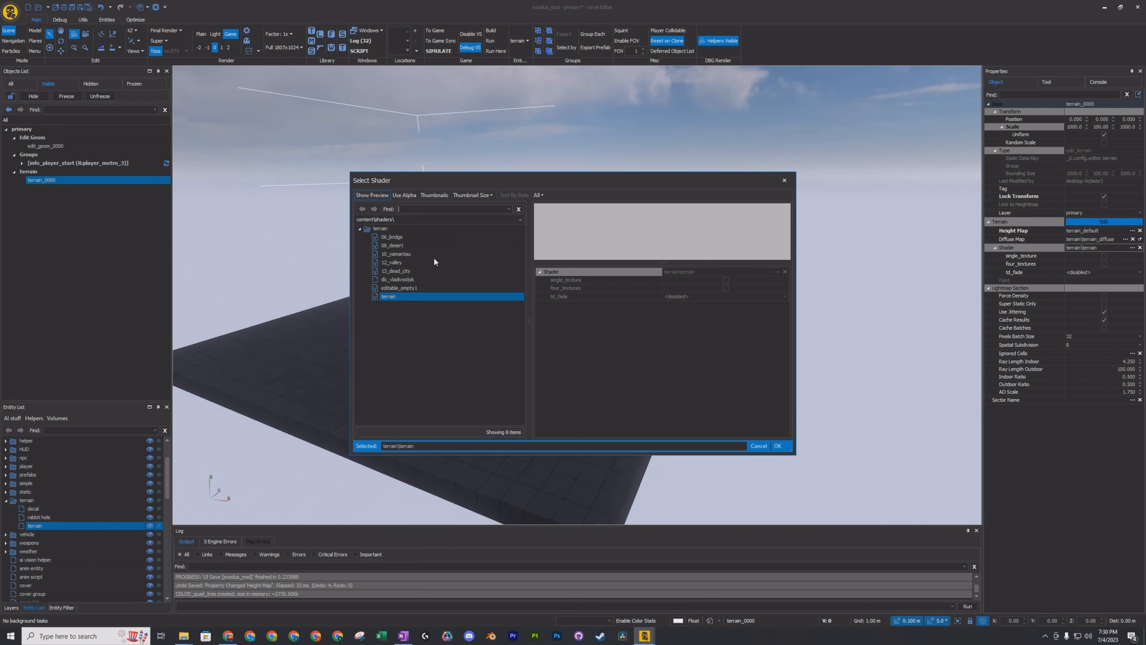
# Assign the terrain\06_bridge shader and the output height map to terrain_0000.
pyautogui.click(399, 238)
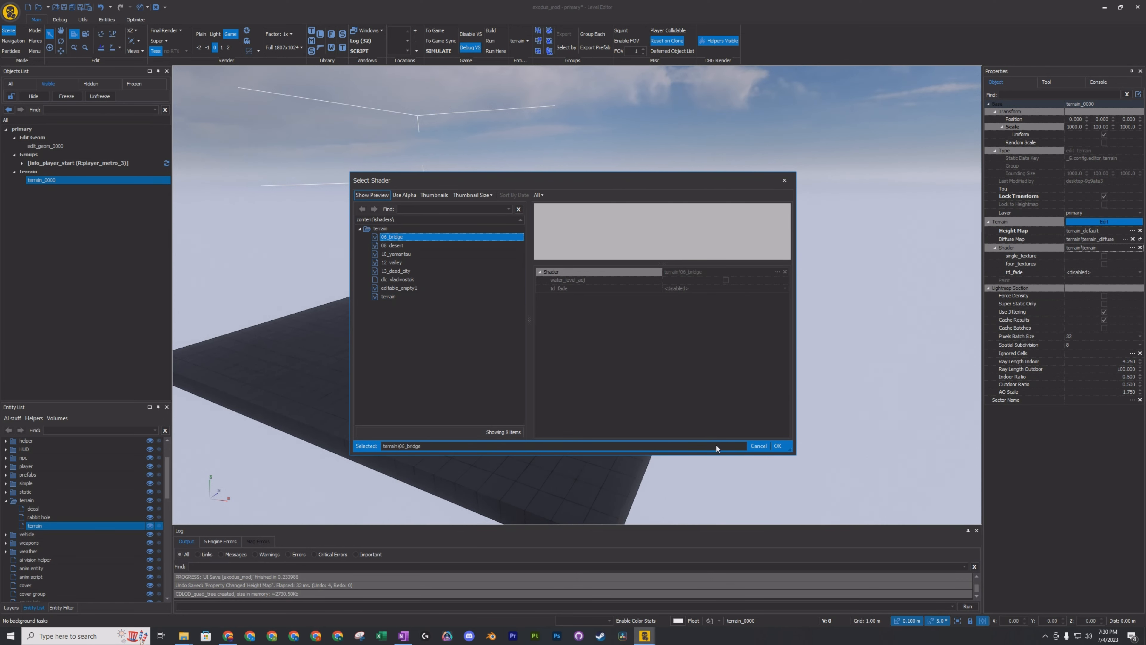
pyautogui.click(774, 447)
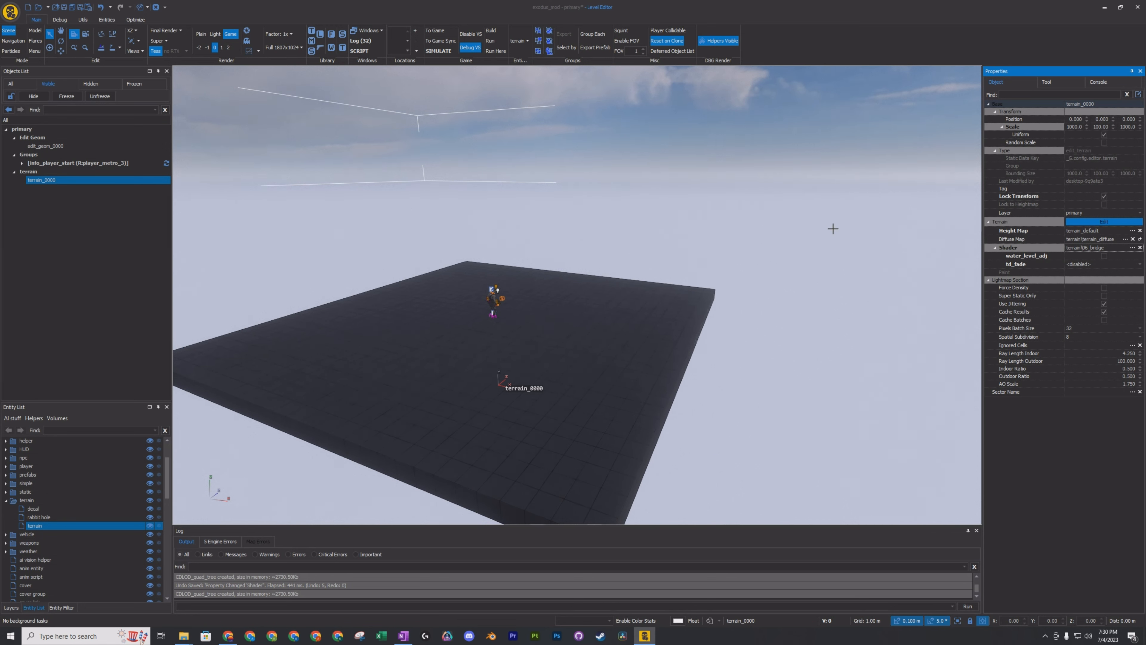
pyautogui.click(1132, 230)
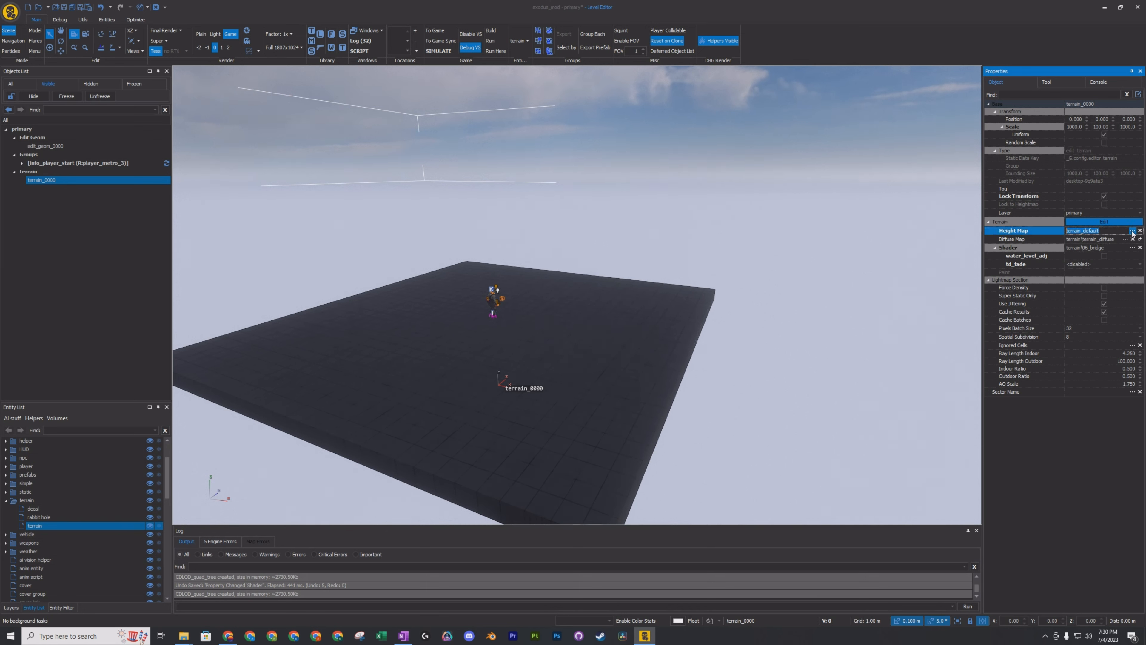
pyautogui.press('Up')
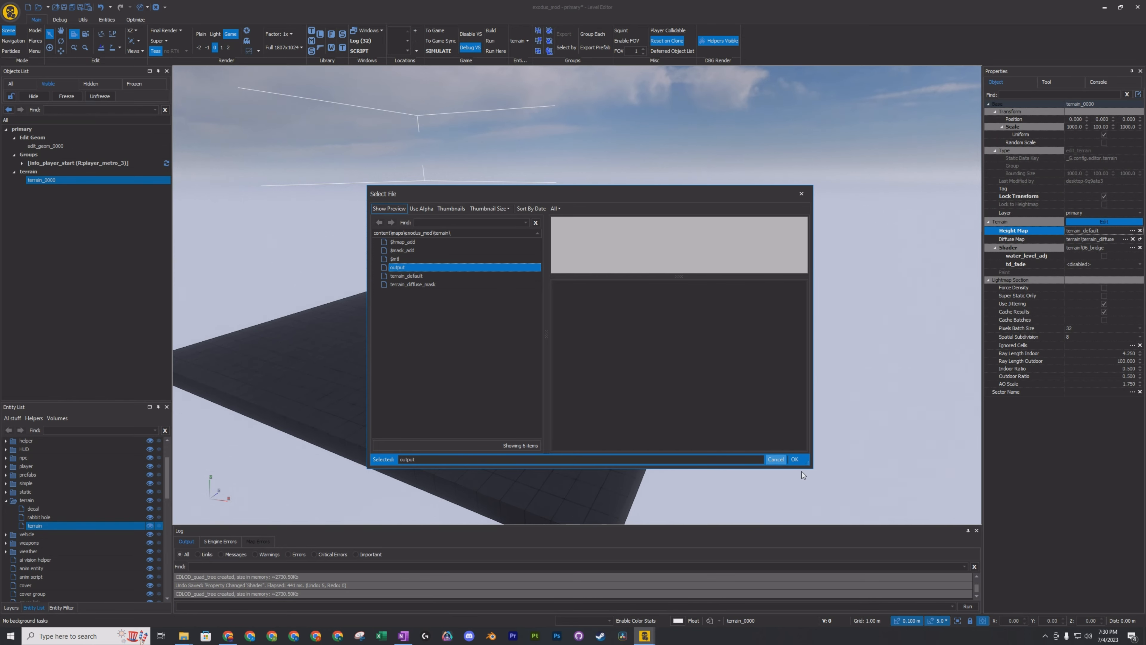
pyautogui.click(795, 459)
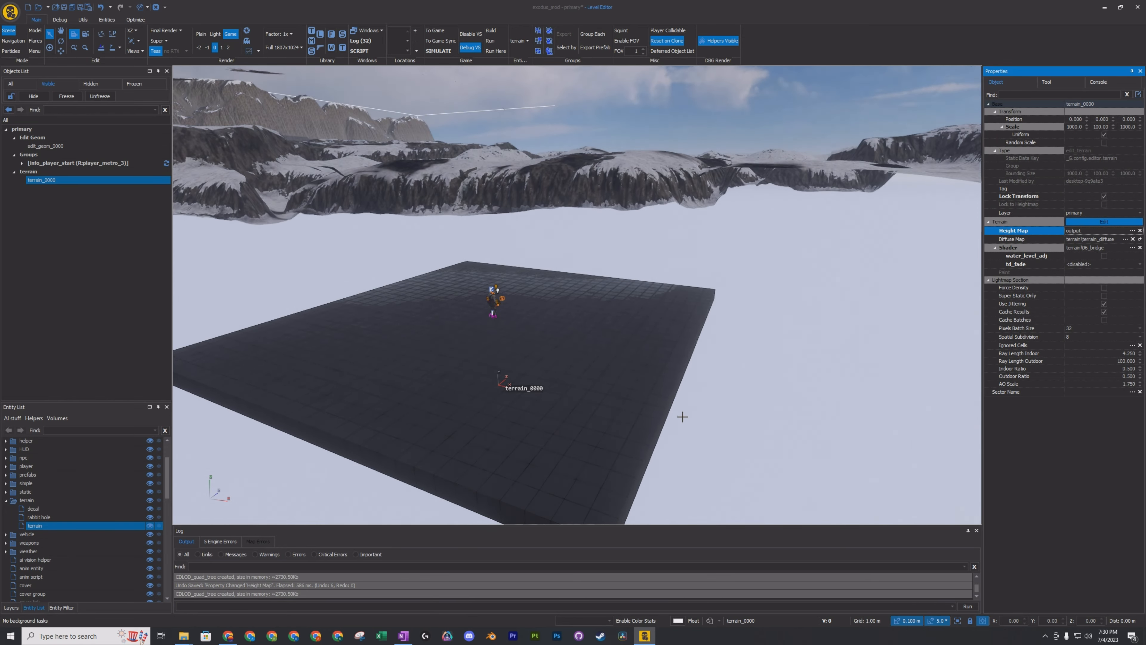
# Look over the generated snowy terrain from above and up close, and save the level.
pyautogui.moveTo(709, 353); pyautogui.dragTo(136, 246, button='right')
pyautogui.press('w')
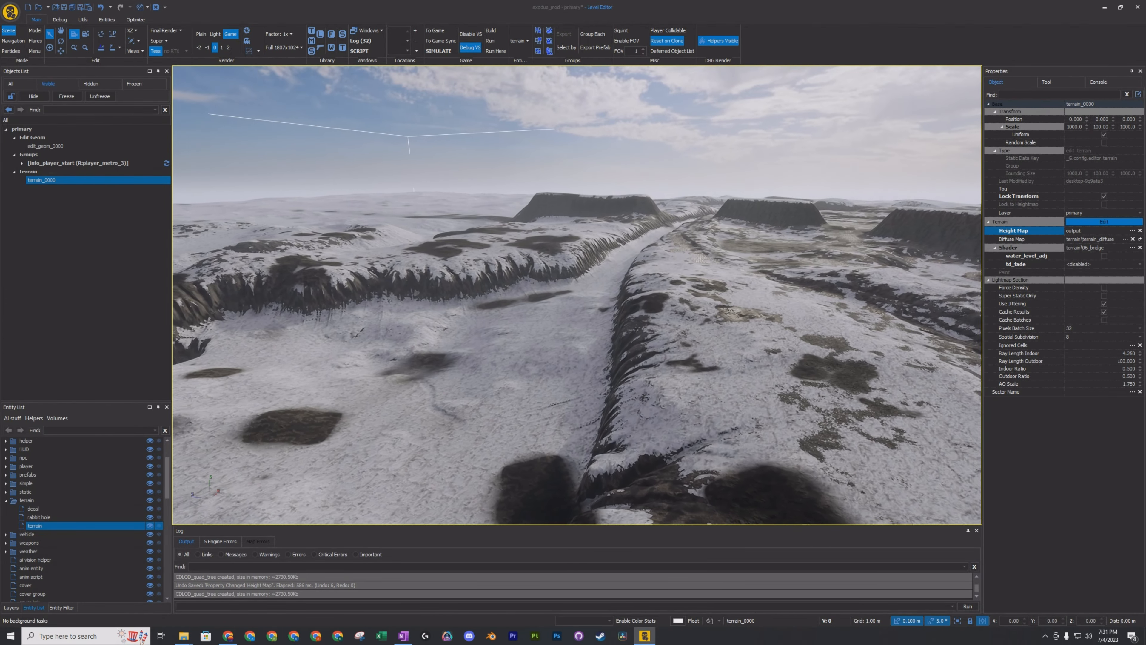
pyautogui.press('s')
pyautogui.moveTo(565, 294); pyautogui.dragTo(474, 316, button='right')
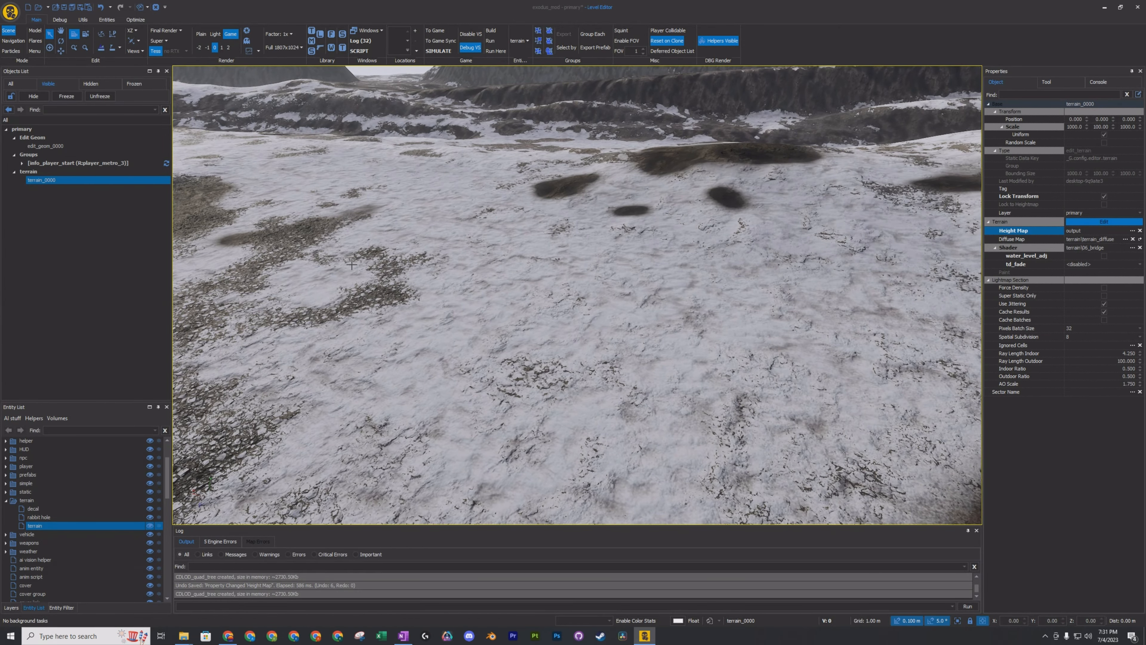
pyautogui.click(64, 7)
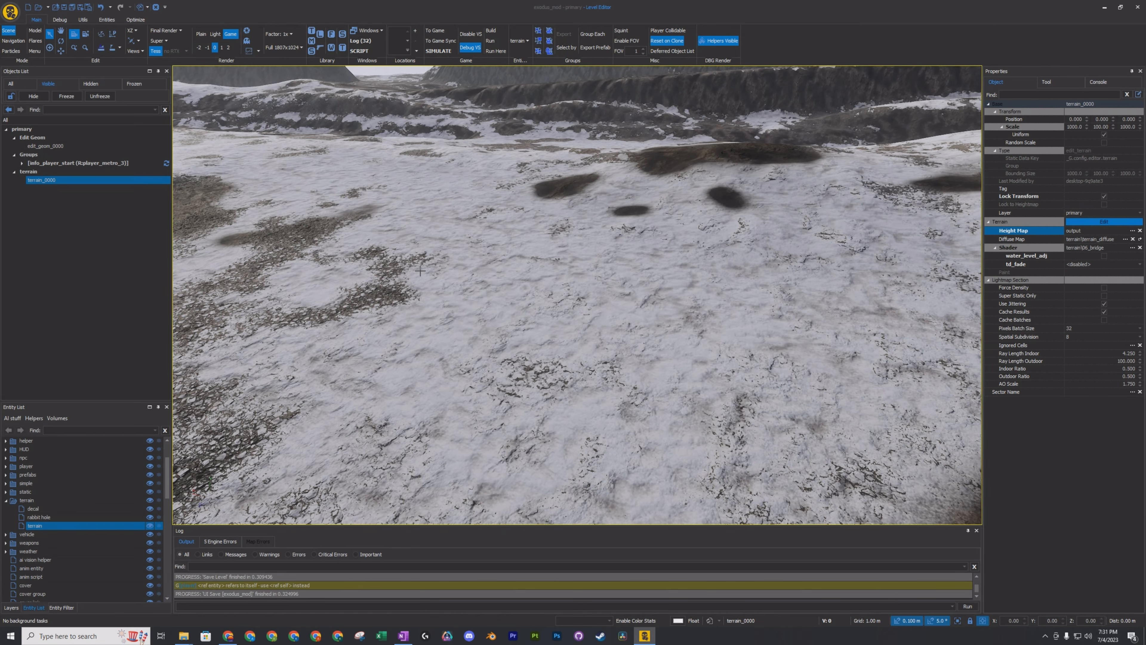
# Inspect the player start and its platform relative to the terrain, and run the level with To Game Sync.
pyautogui.moveTo(435, 332); pyautogui.dragTo(635, 275, button='right')
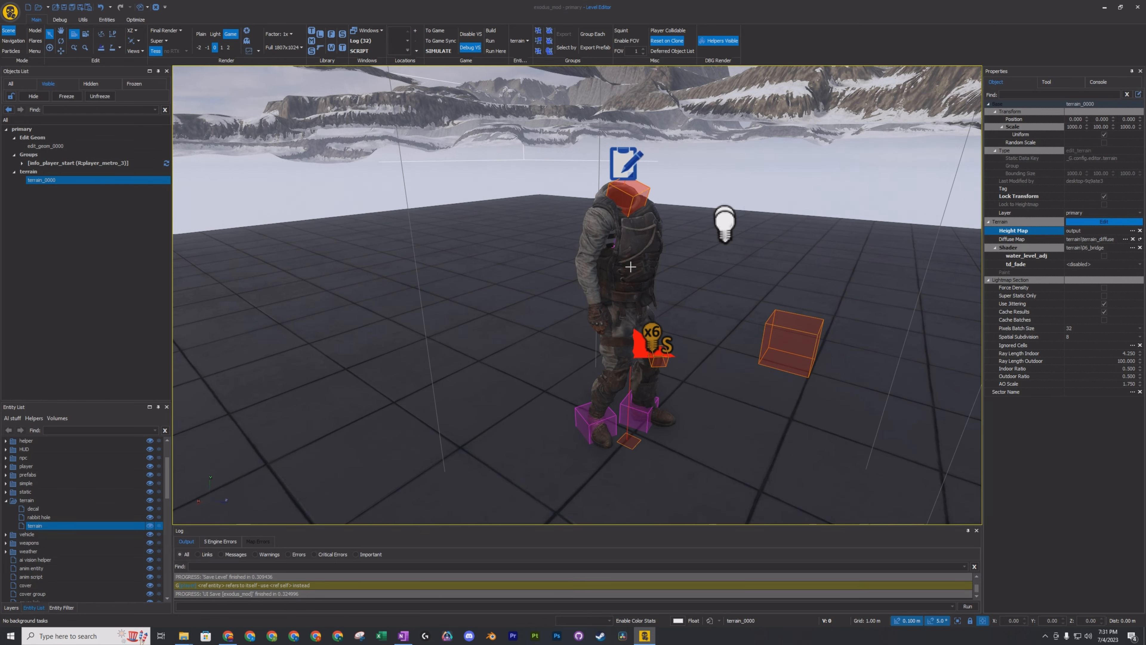
pyautogui.moveTo(724, 322); pyautogui.dragTo(661, 353, button='right')
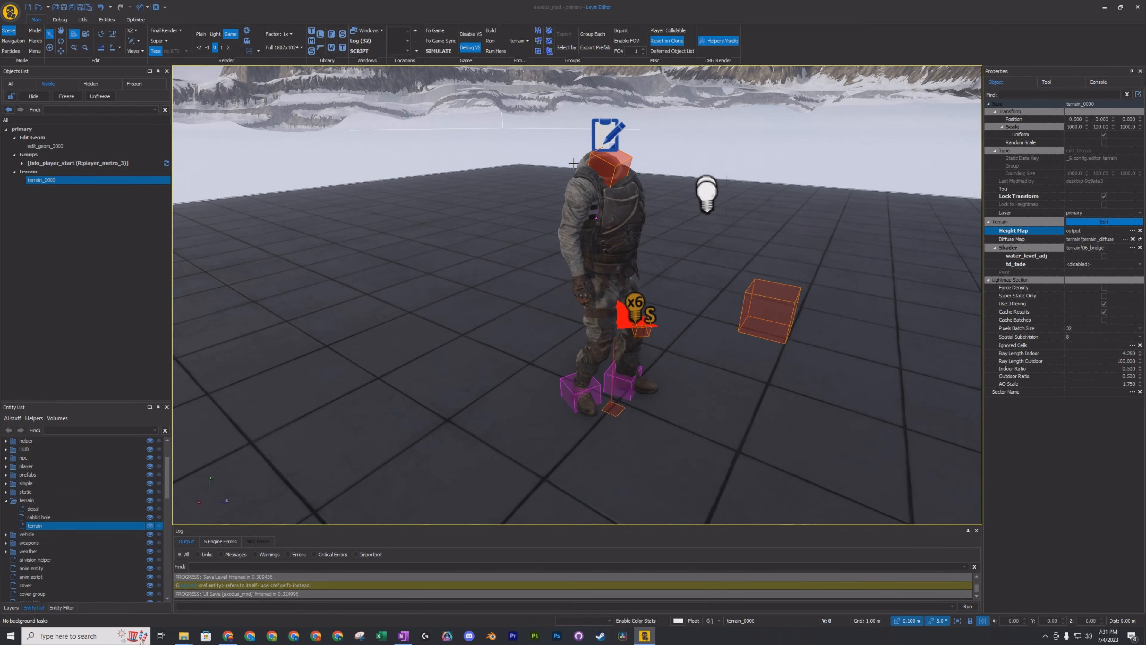
pyautogui.scroll(-6, 628, 345)
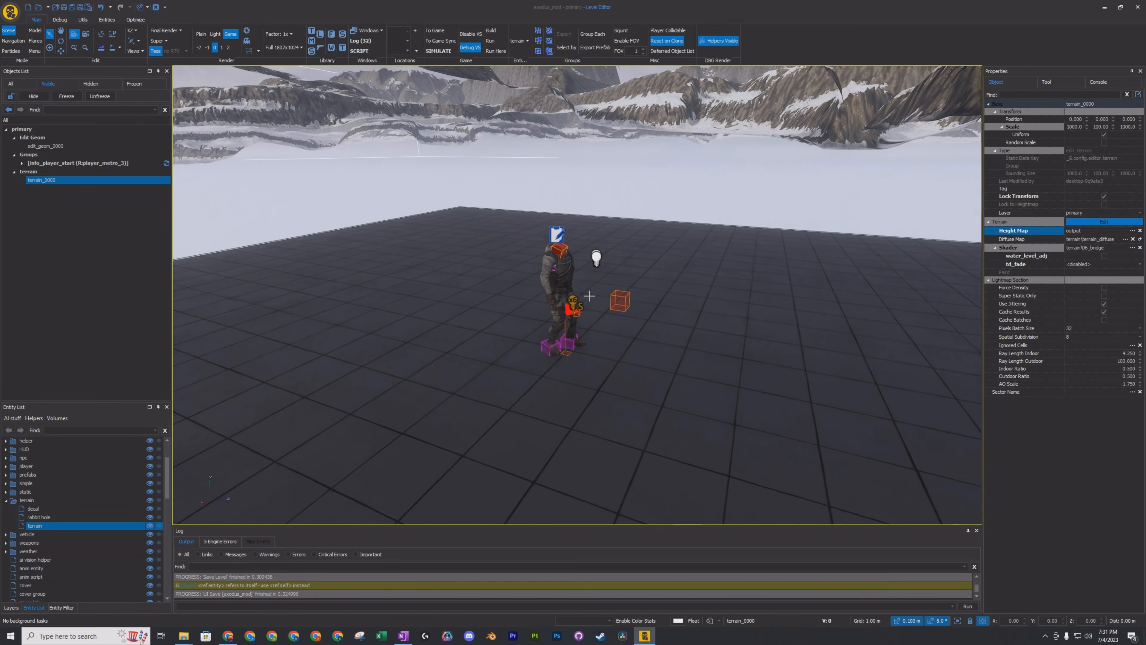
pyautogui.moveTo(678, 221); pyautogui.dragTo(687, 223, button='right')
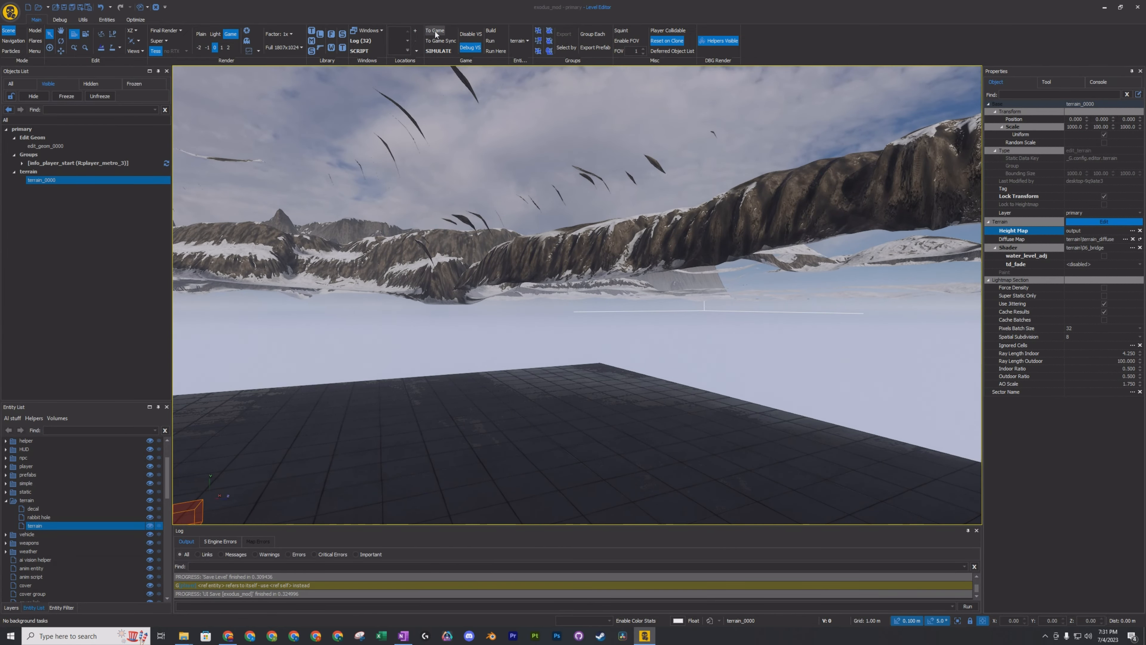
pyautogui.click(442, 43)
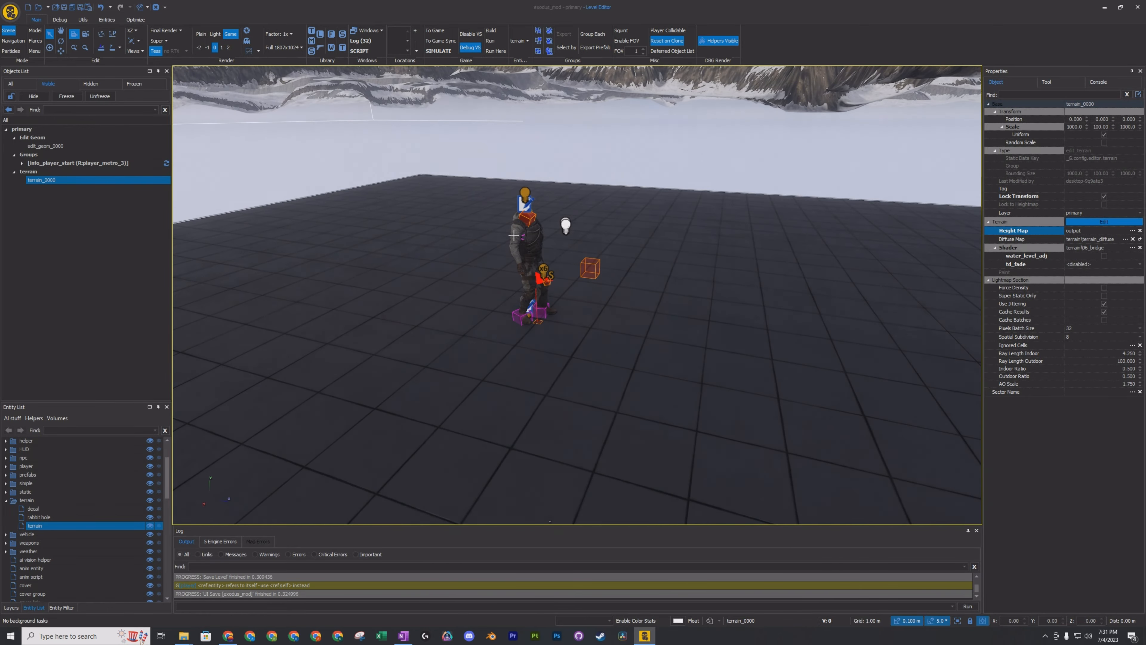
# Select the info_player_start group and raise it above the terrain surface to a Y position of 24.5.
pyautogui.click(49, 32)
pyautogui.click(525, 242)
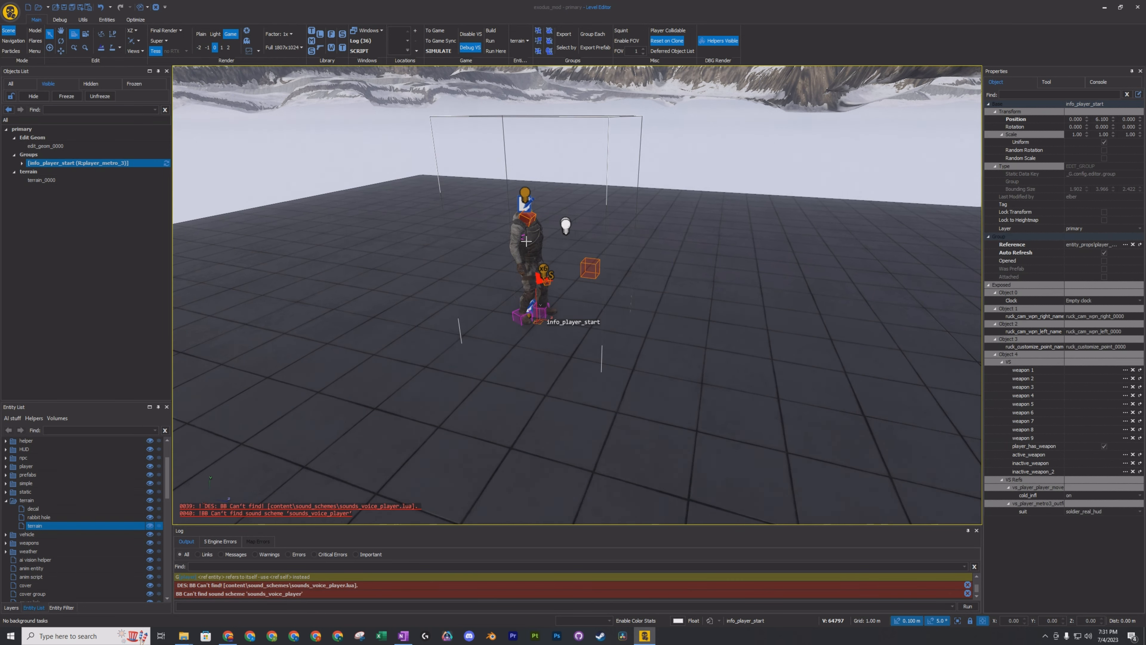
pyautogui.click(61, 32)
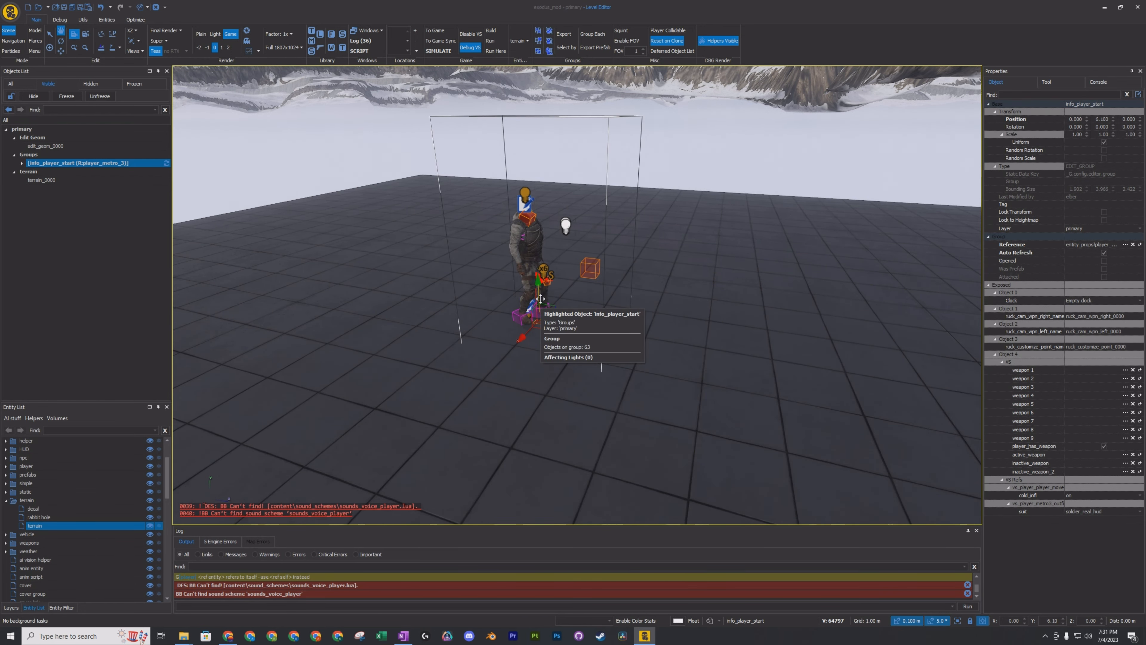
pyautogui.scroll(-8, 541, 299)
pyautogui.scroll(-10, 540, 298)
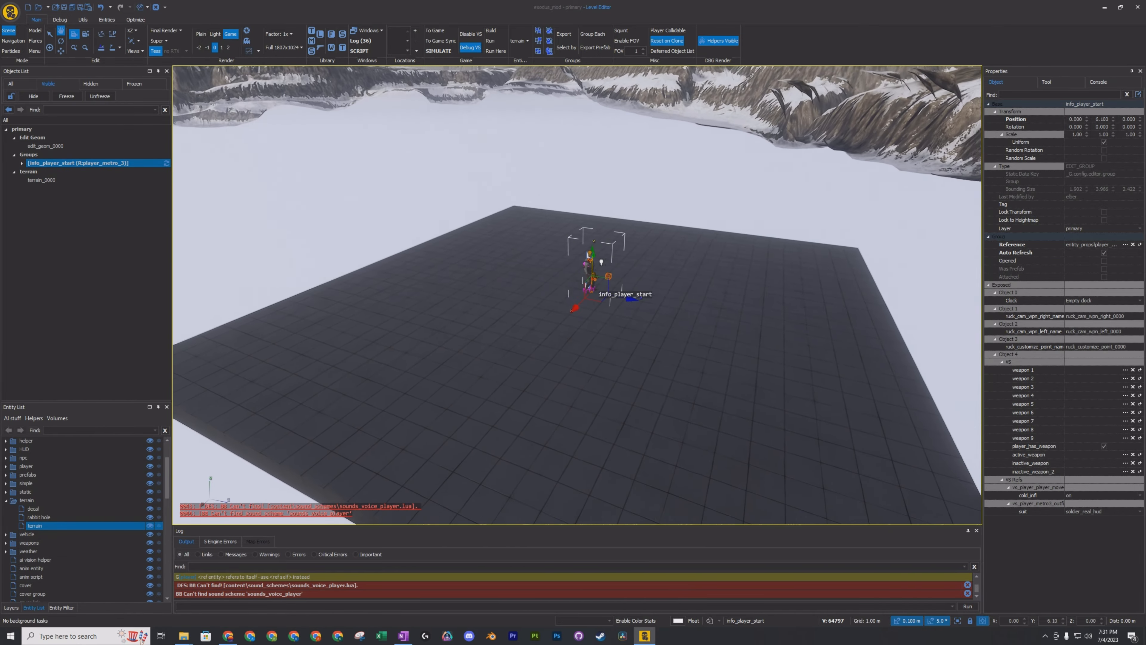
pyautogui.scroll(-10, 615, 280)
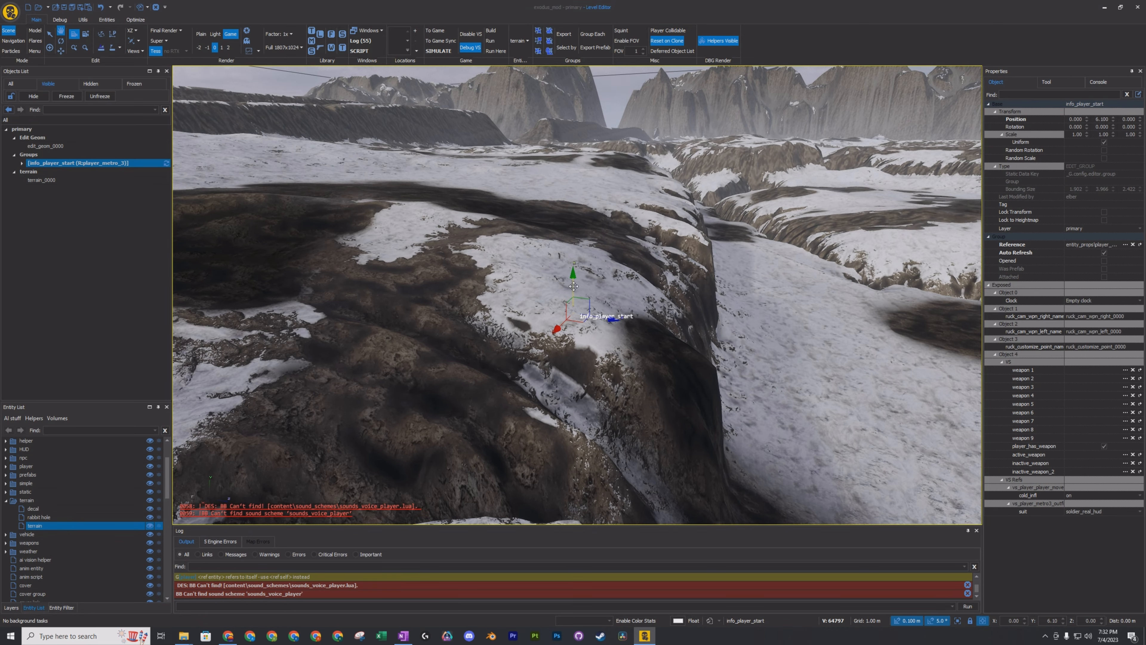
pyautogui.moveTo(573, 286); pyautogui.dragTo(570, 129)
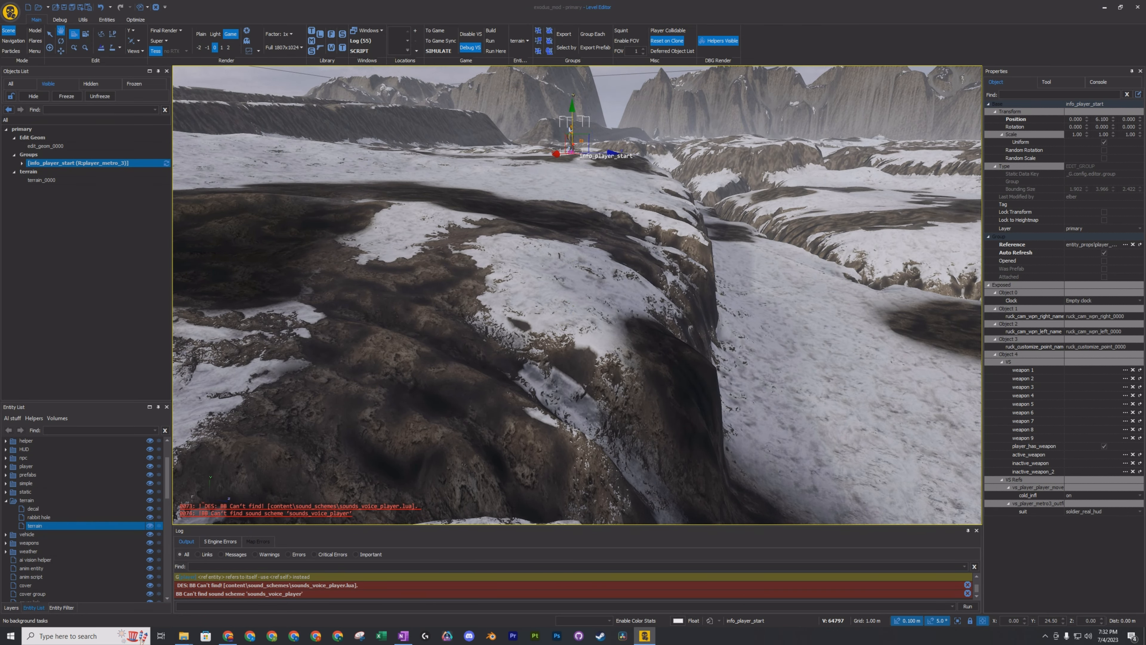
pyautogui.moveTo(571, 129)
pyautogui.mouseDown(button='right')
pyautogui.moveTo(591, 85)
pyautogui.moveTo(566, 81)
pyautogui.moveTo(573, 142)
pyautogui.moveTo(649, 176)
pyautogui.moveTo(632, 189)
pyautogui.moveTo(582, 146)
pyautogui.mouseUp(button='right')
pyautogui.press('w')
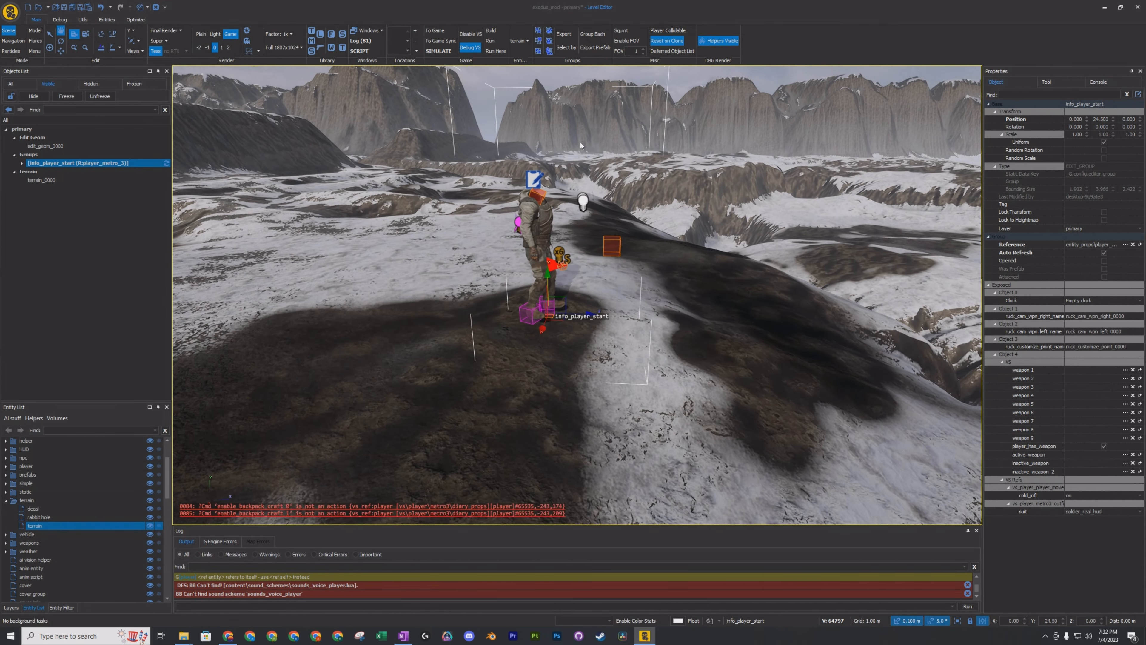
# Shift info_player_start along the Z axis to -4 and save the level.
pyautogui.moveTo(566, 310); pyautogui.dragTo(323, 312)
pyautogui.moveTo(324, 312); pyautogui.dragTo(424, 314, button='right')
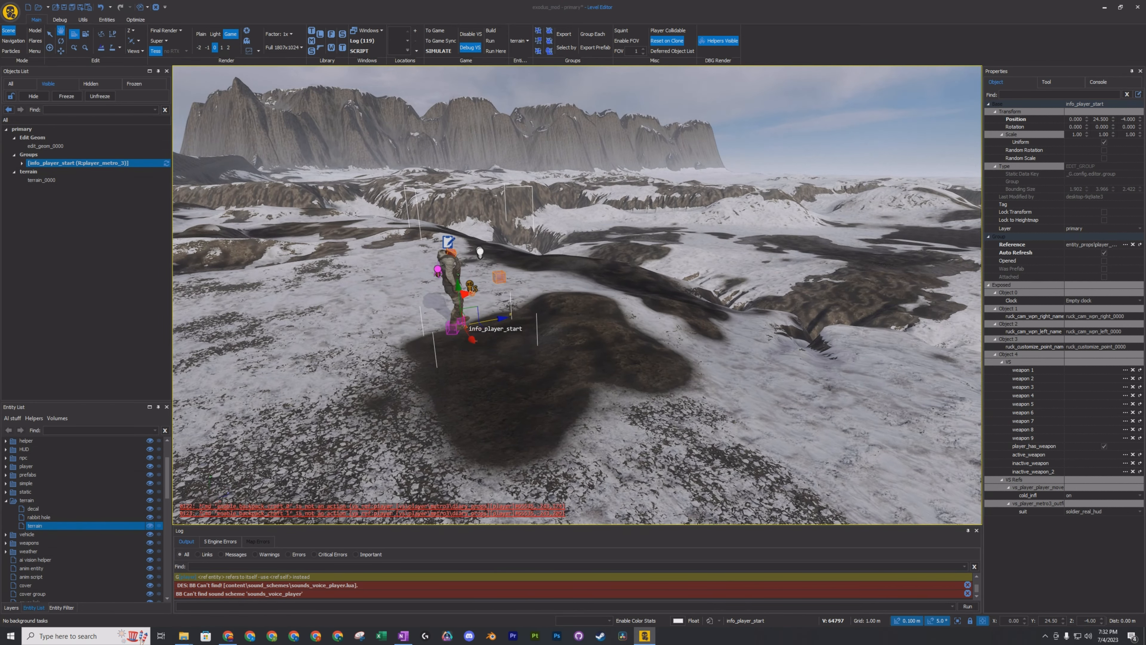
pyautogui.click(62, 8)
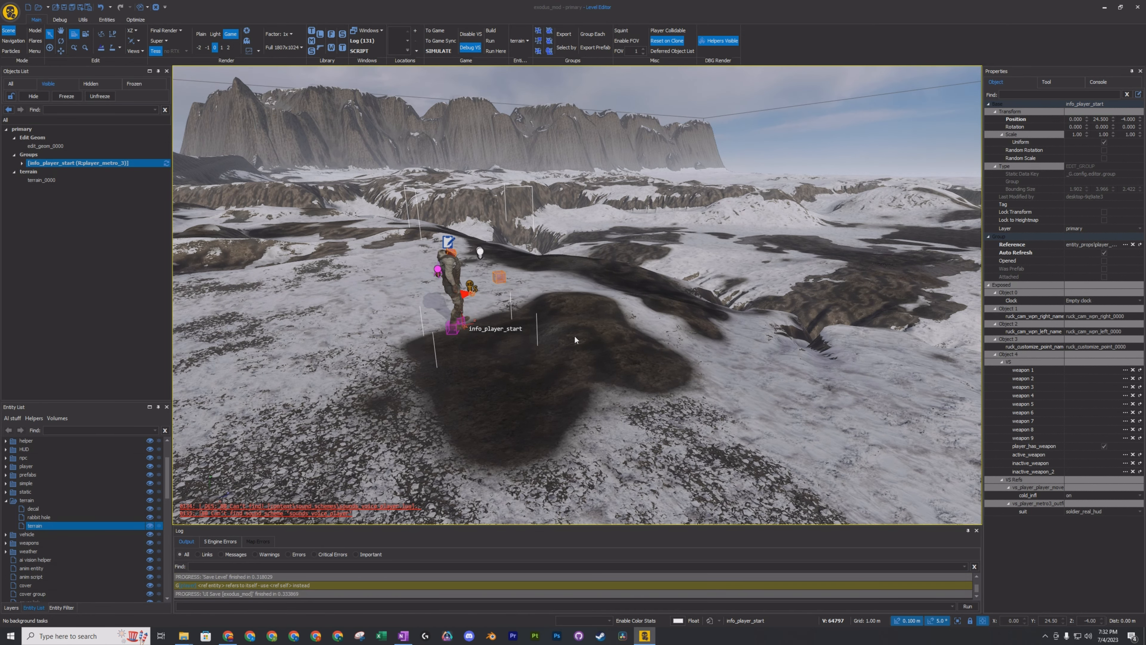
# Launch the level in game mode, accepting to save and calculate the PathEngine covers.
pyautogui.moveTo(607, 346)
pyautogui.mouseDown(button='right')
pyautogui.moveTo(803, 338)
pyautogui.moveTo(601, 349)
pyautogui.moveTo(608, 345)
pyautogui.mouseUp(button='right')
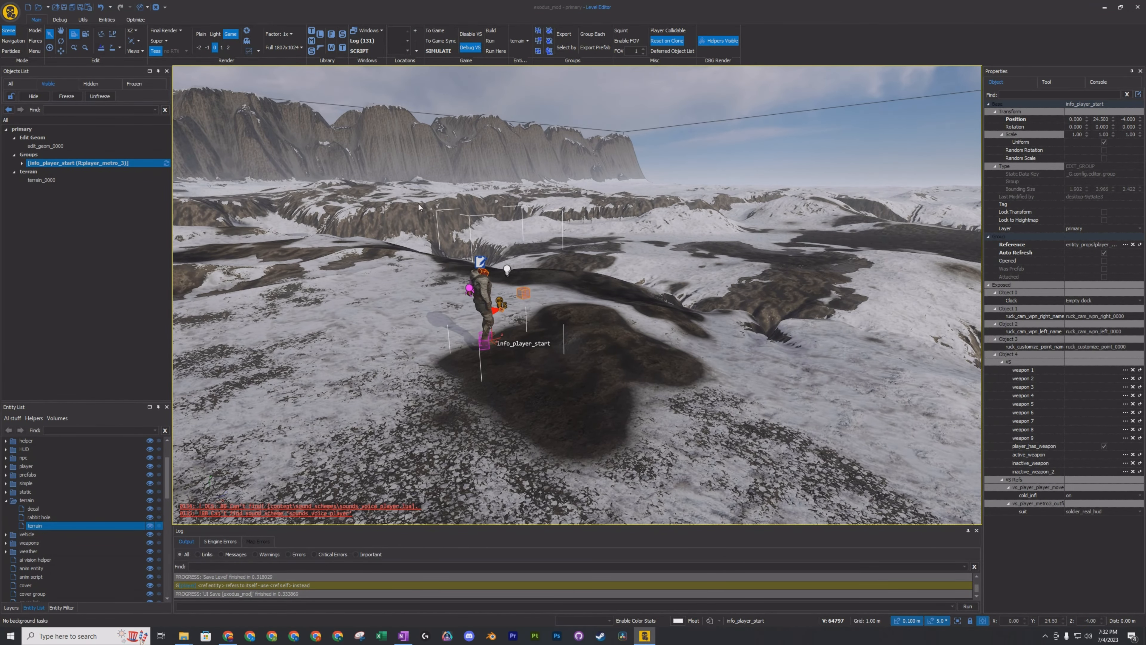
pyautogui.click(438, 32)
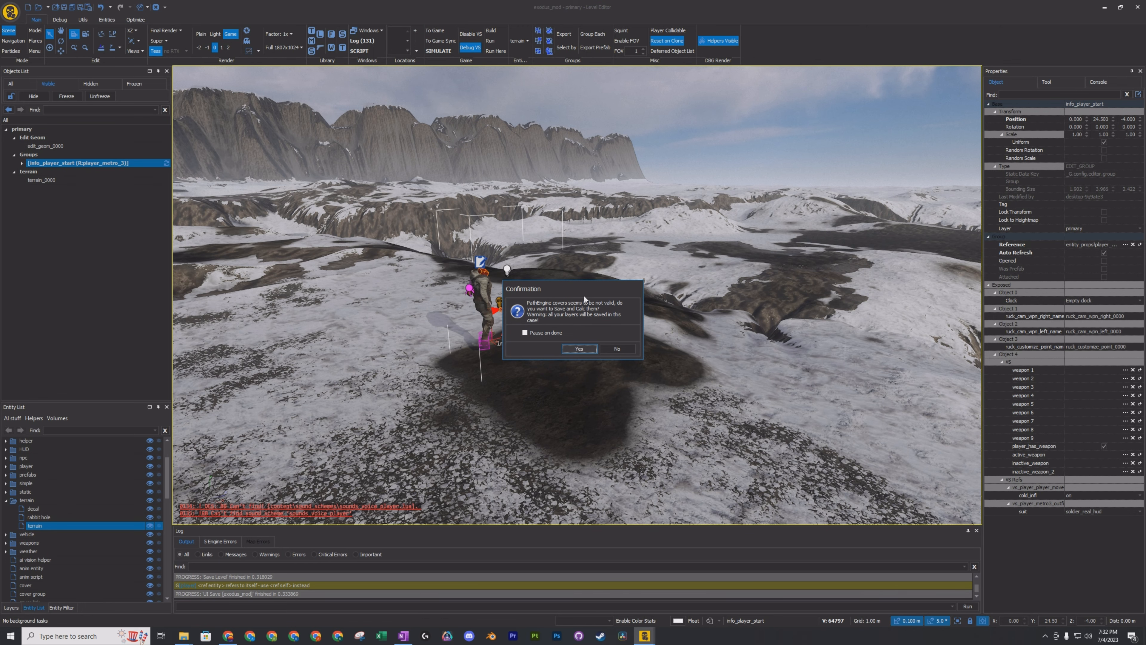
pyautogui.click(579, 348)
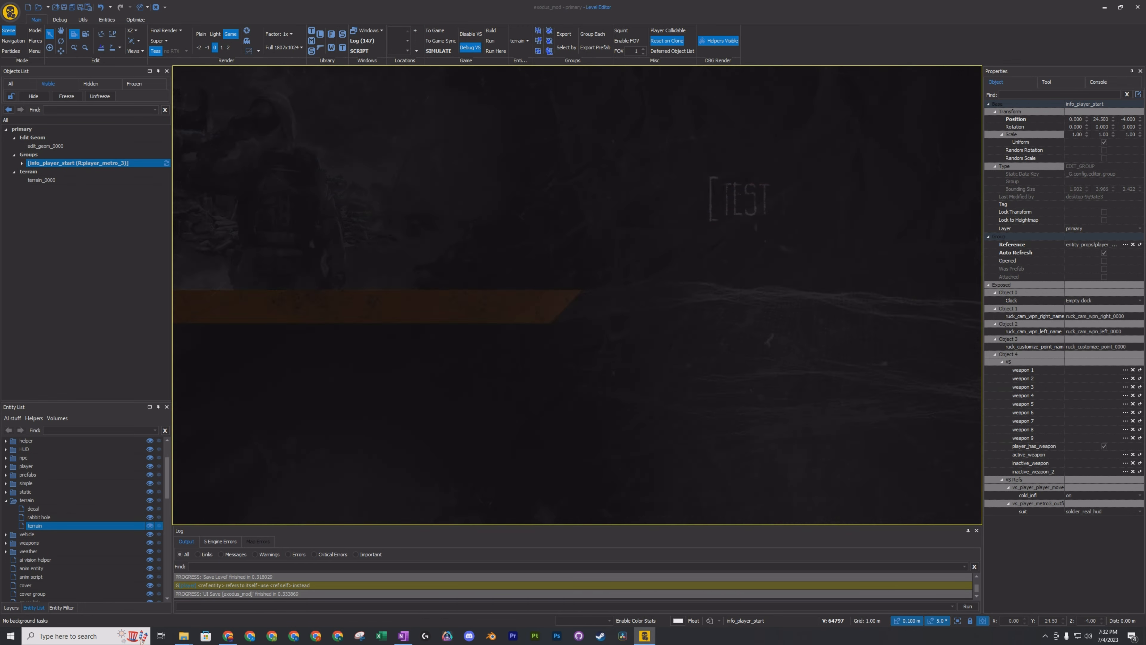
# Walk across the snowy terrain in game mode to examine its surface and ravines, and check the in-game console output.
pyautogui.press('w')
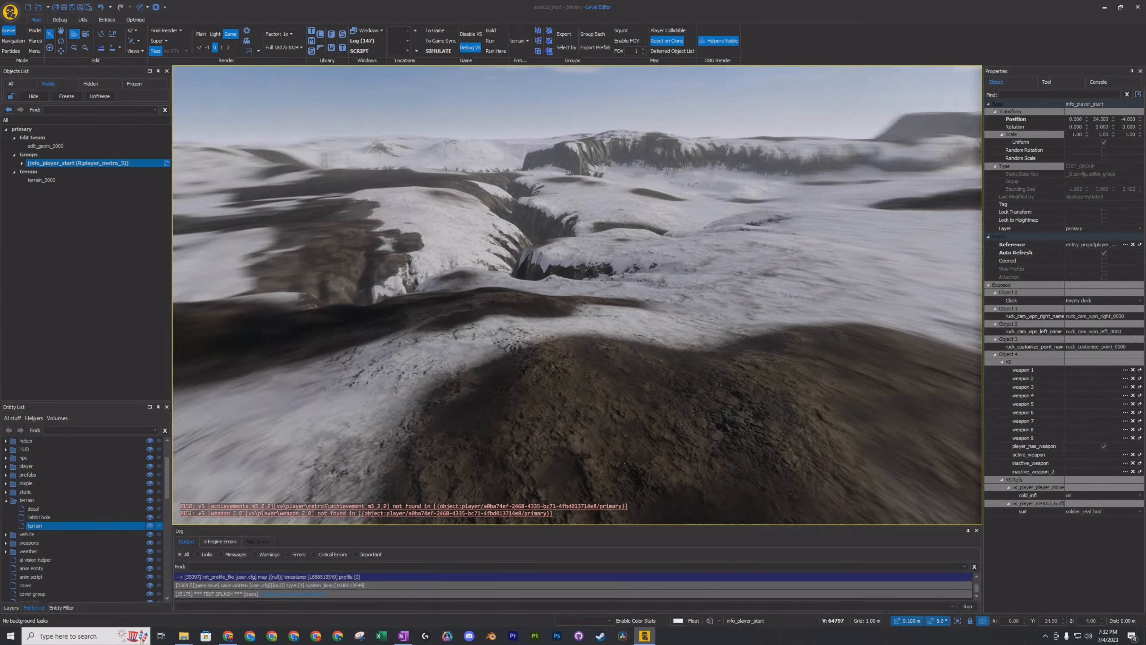
pyautogui.press('w')
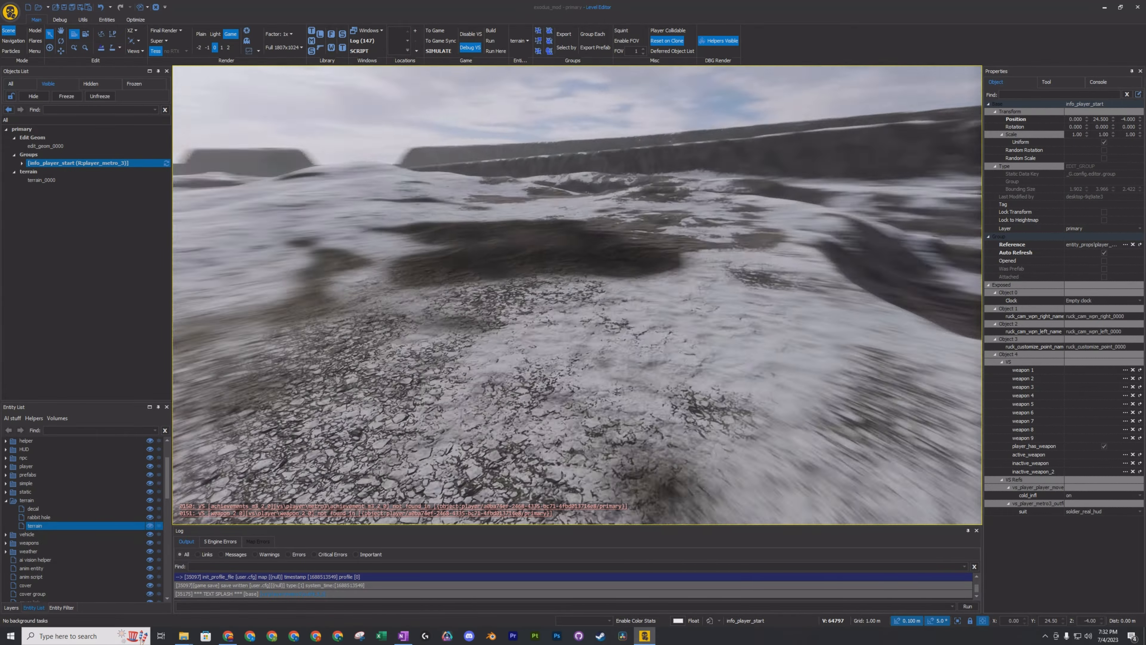
pyautogui.press('w')
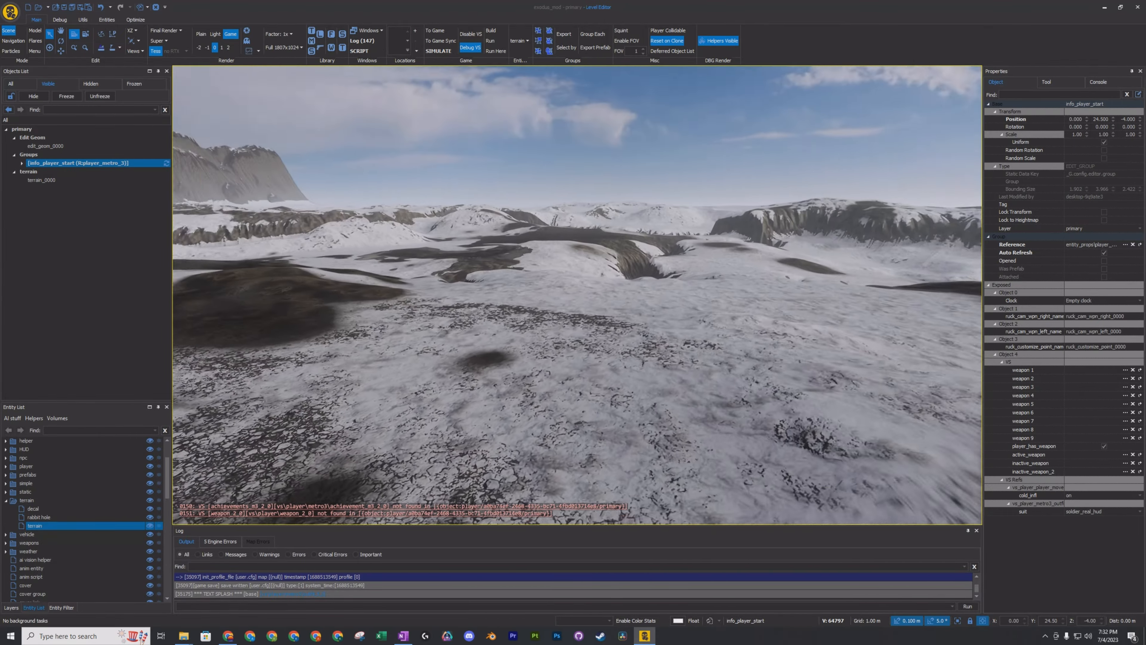
pyautogui.press('w')
pyautogui.press('s')
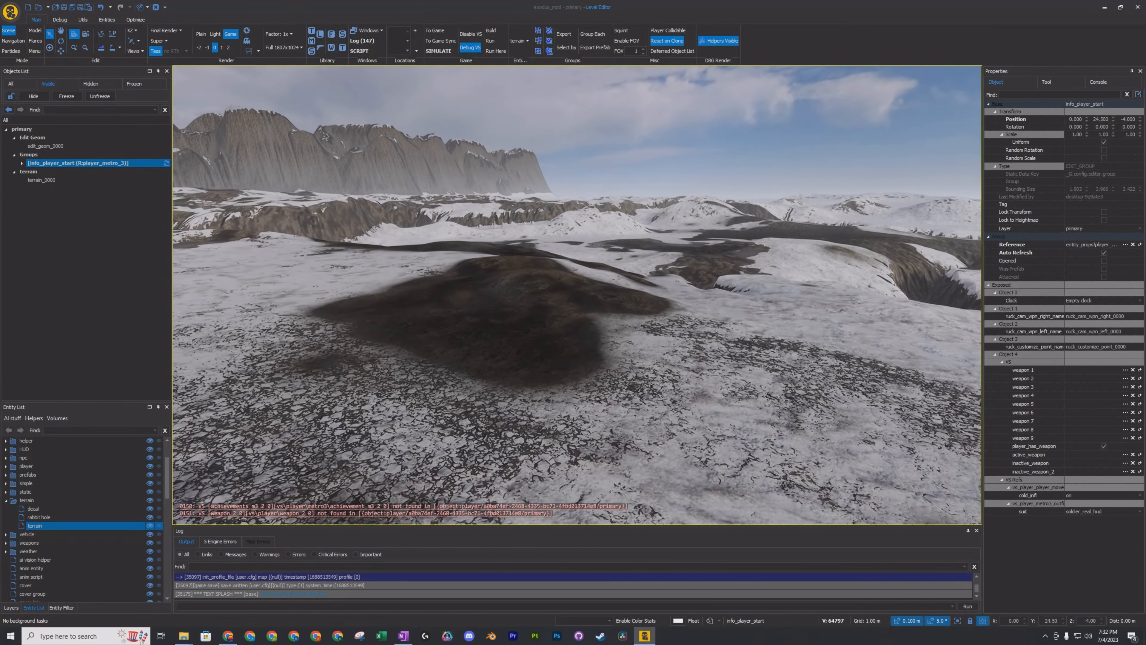
pyautogui.press('`')
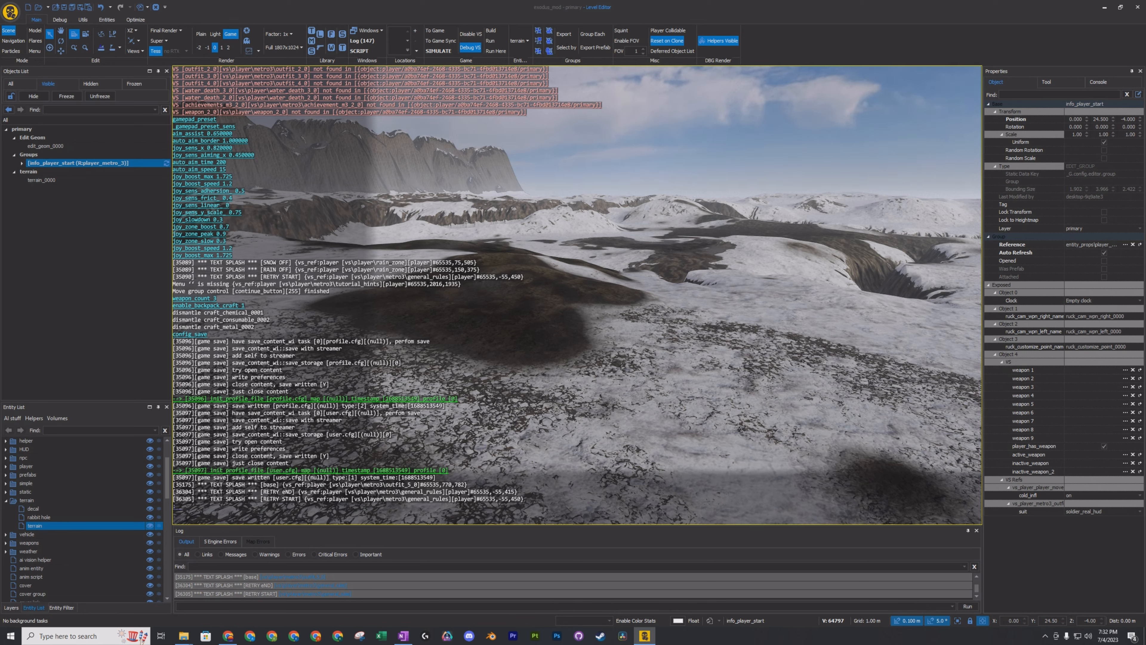
pyautogui.press('`')
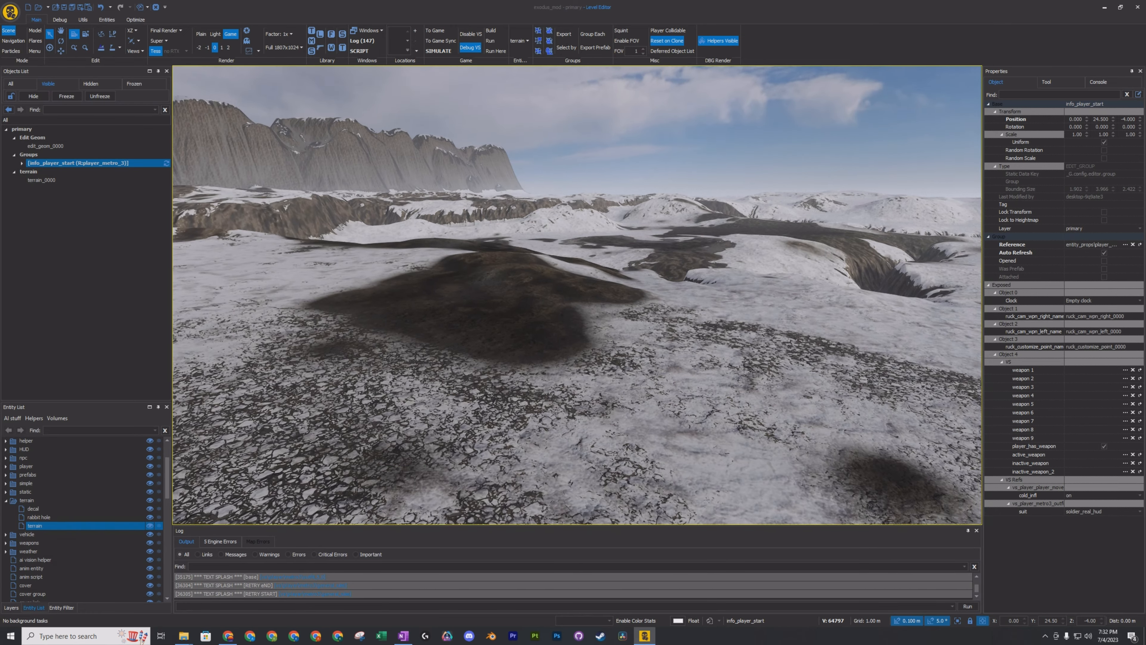
pyautogui.press('w')
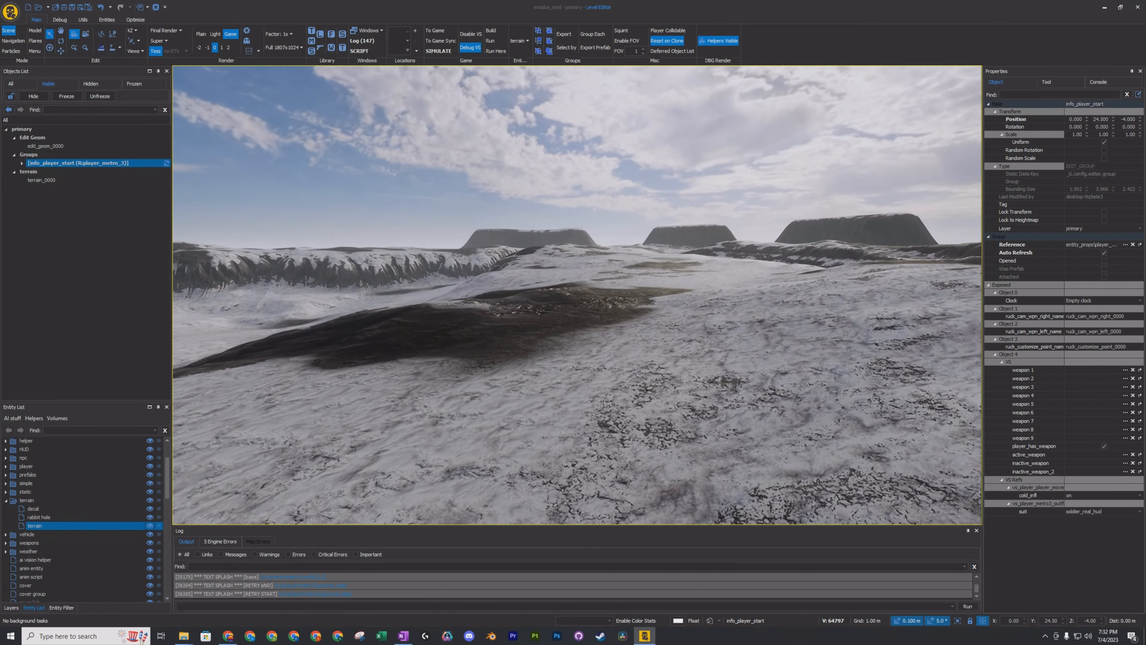
pyautogui.press('w')
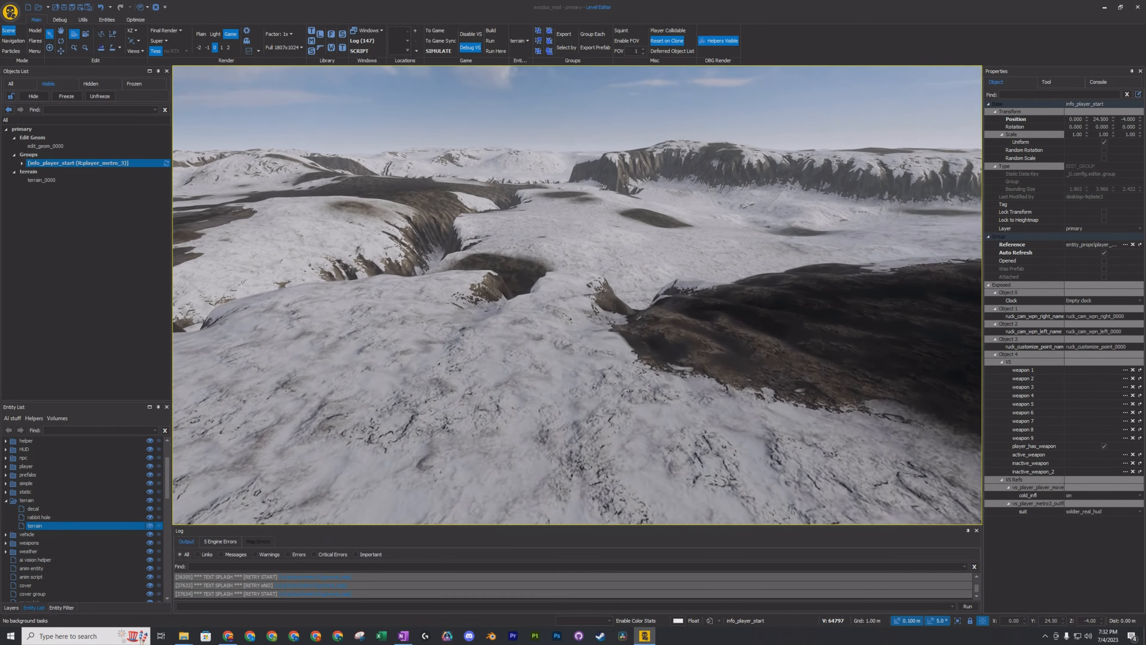
pyautogui.press('w')
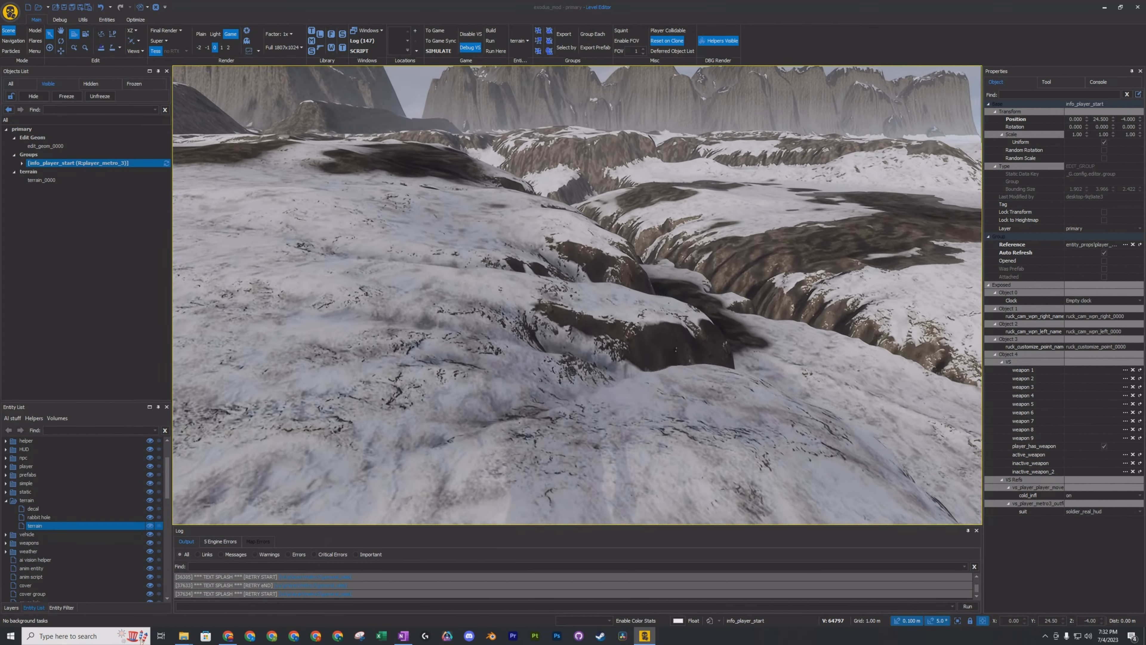
pyautogui.press('w')
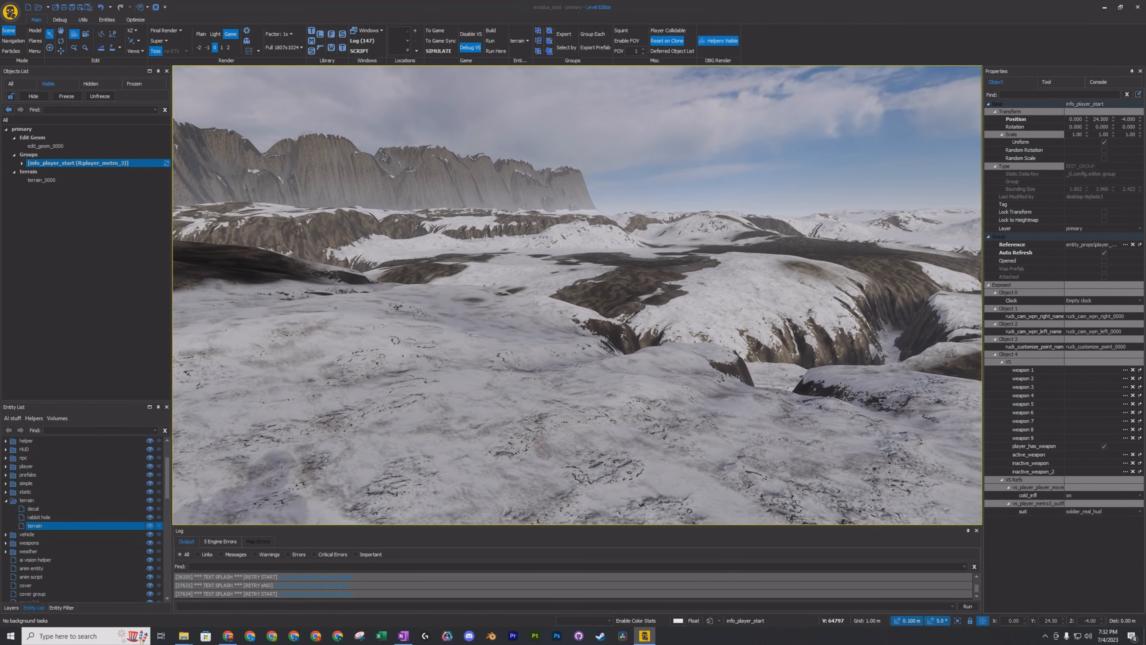
pyautogui.press('w')
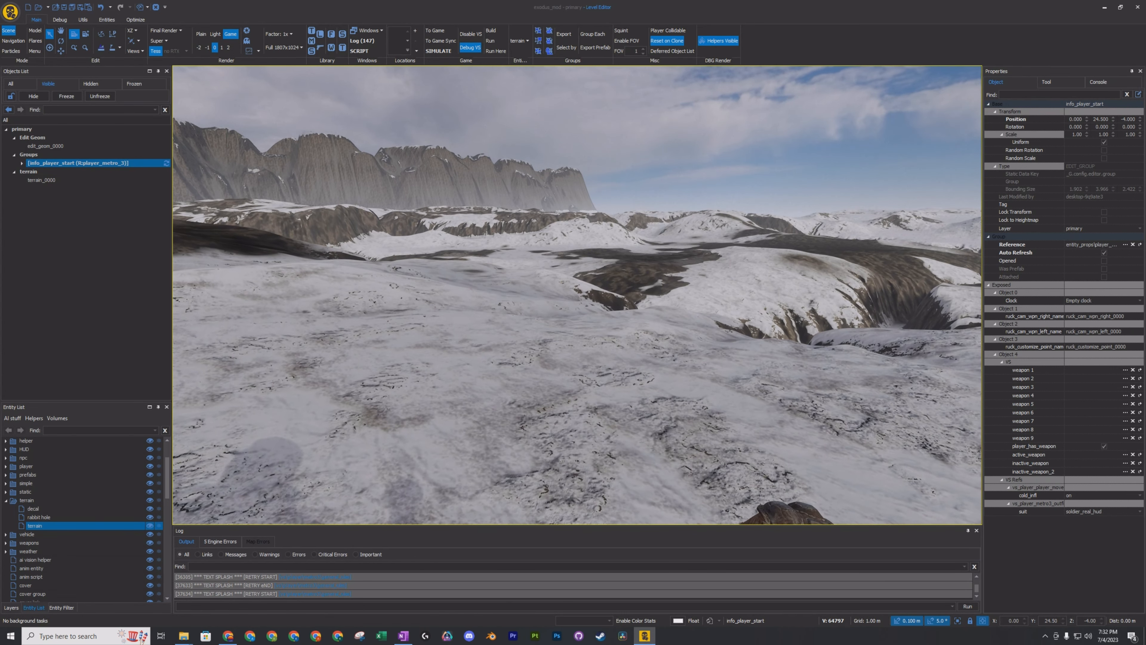
# Exit game mode, decline highlighting the critical errors in the log, and return to editing the snowy terrain.
pyautogui.press('Escape')
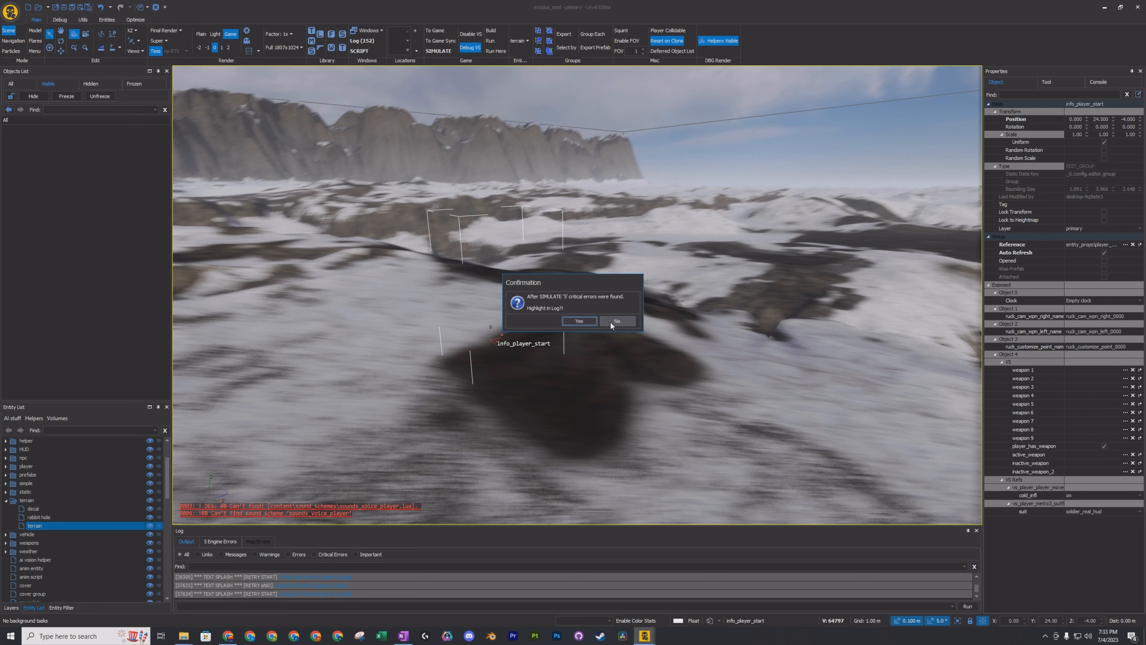
pyautogui.click(627, 322)
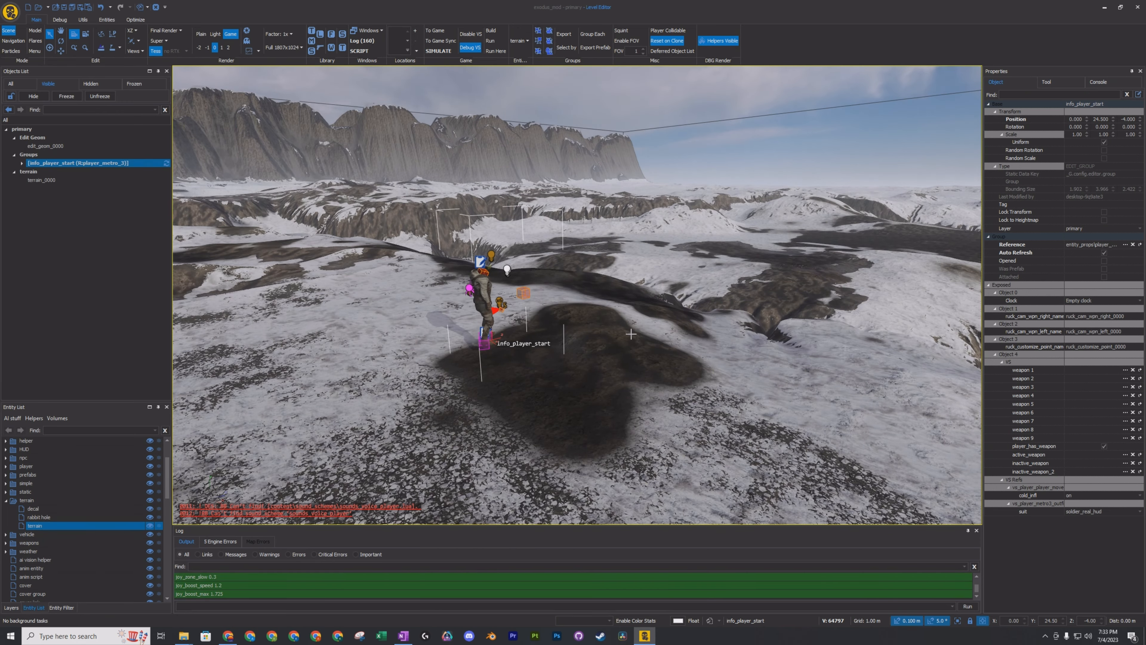
pyautogui.moveTo(631, 334); pyautogui.dragTo(452, 276, button='right')
pyautogui.moveTo(583, 296); pyautogui.dragTo(612, 338, button='right')
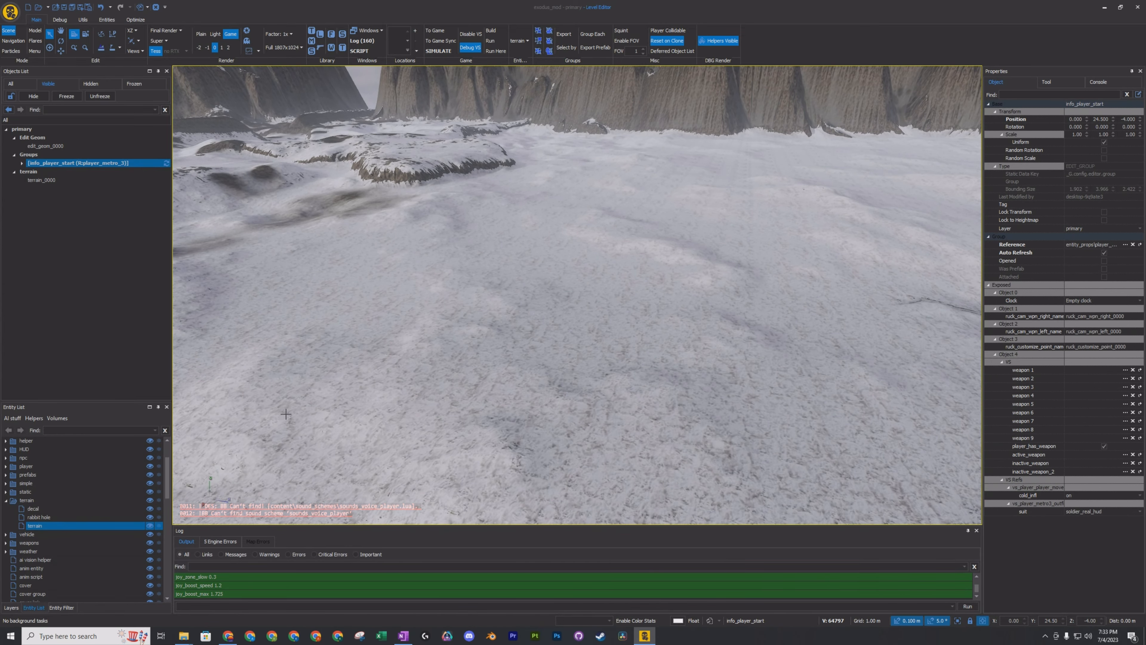
# Browse the entity types available for the level, including the contents of the facility and static categories.
pyautogui.scroll(-3, 56, 542)
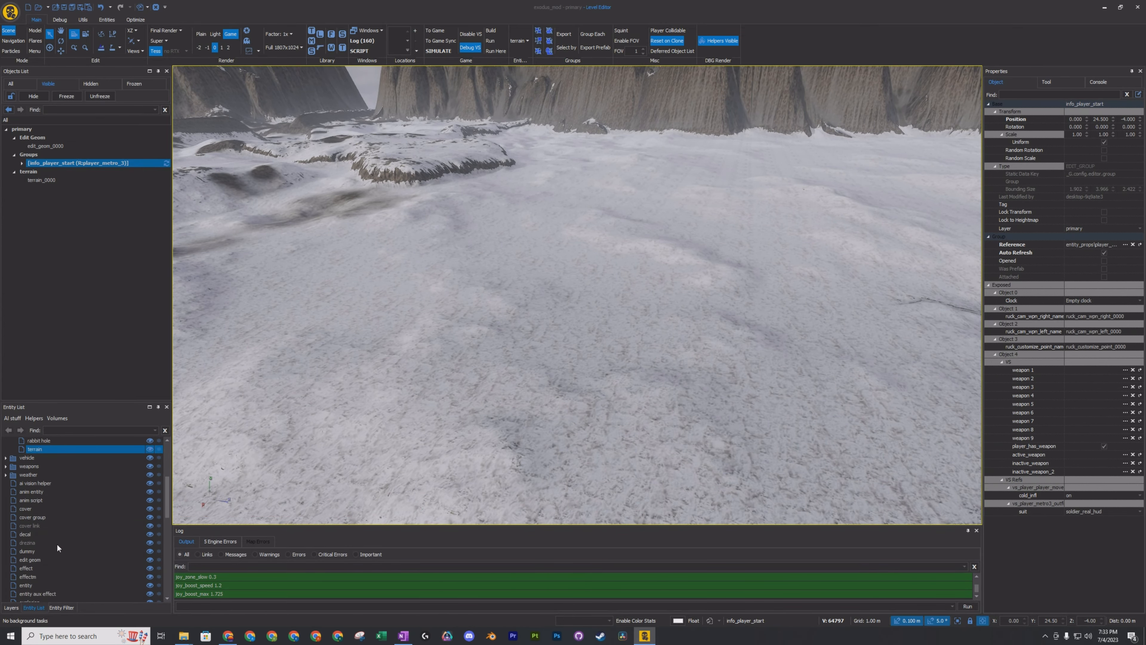
pyautogui.scroll(-15, 56, 543)
pyautogui.scroll(12, 59, 545)
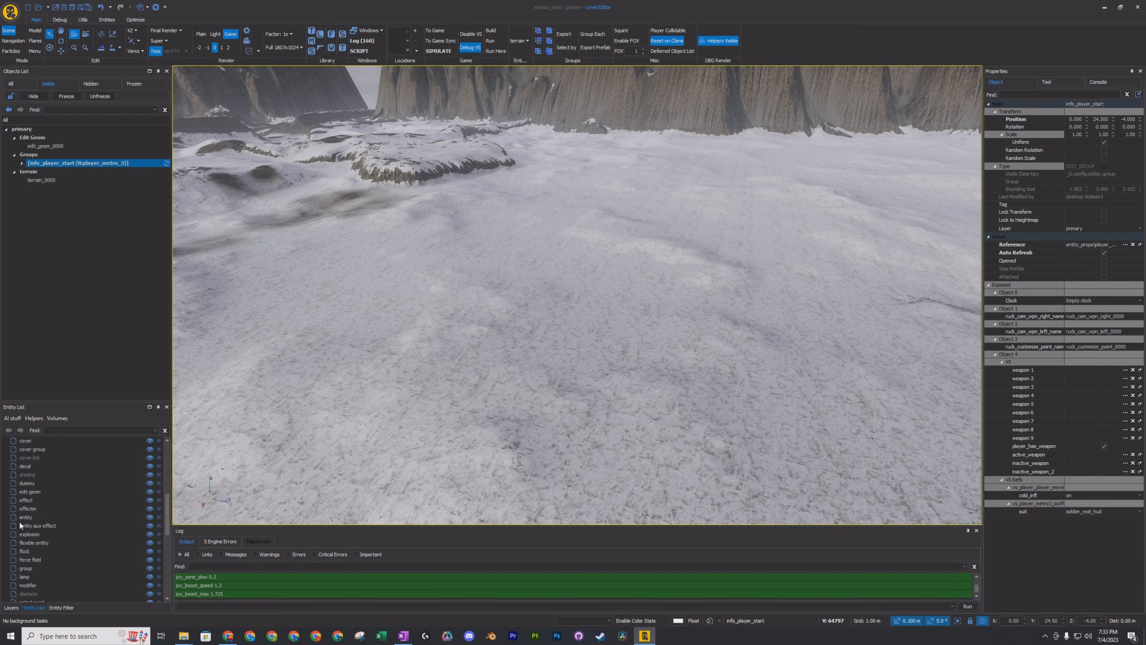
pyautogui.scroll(8, 22, 524)
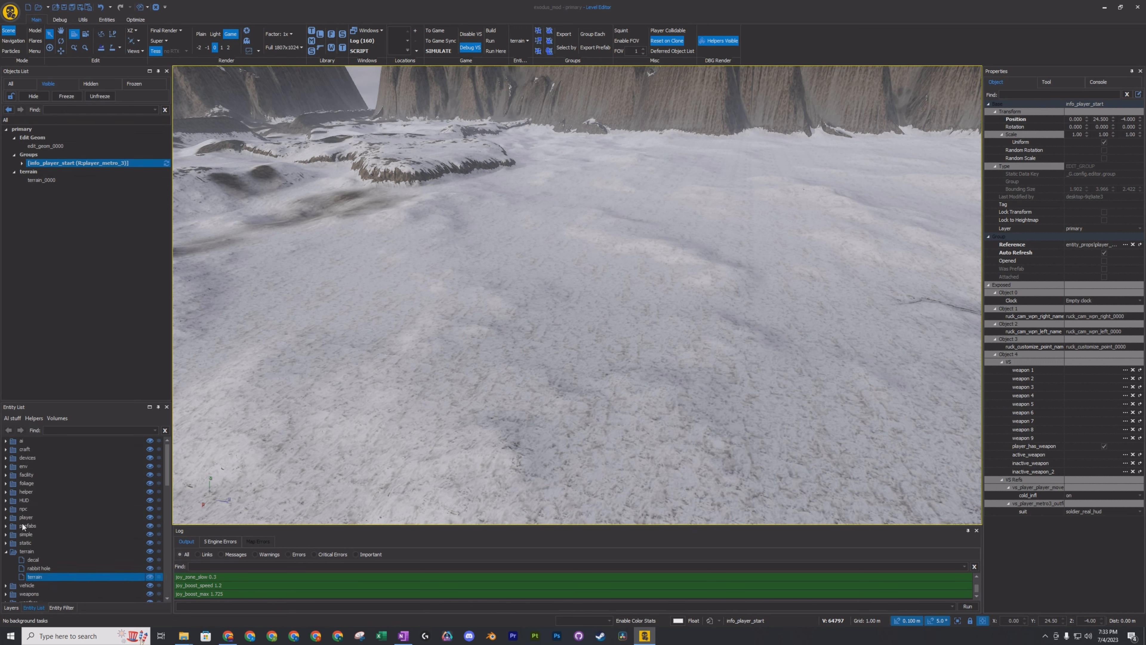
pyautogui.click(5, 475)
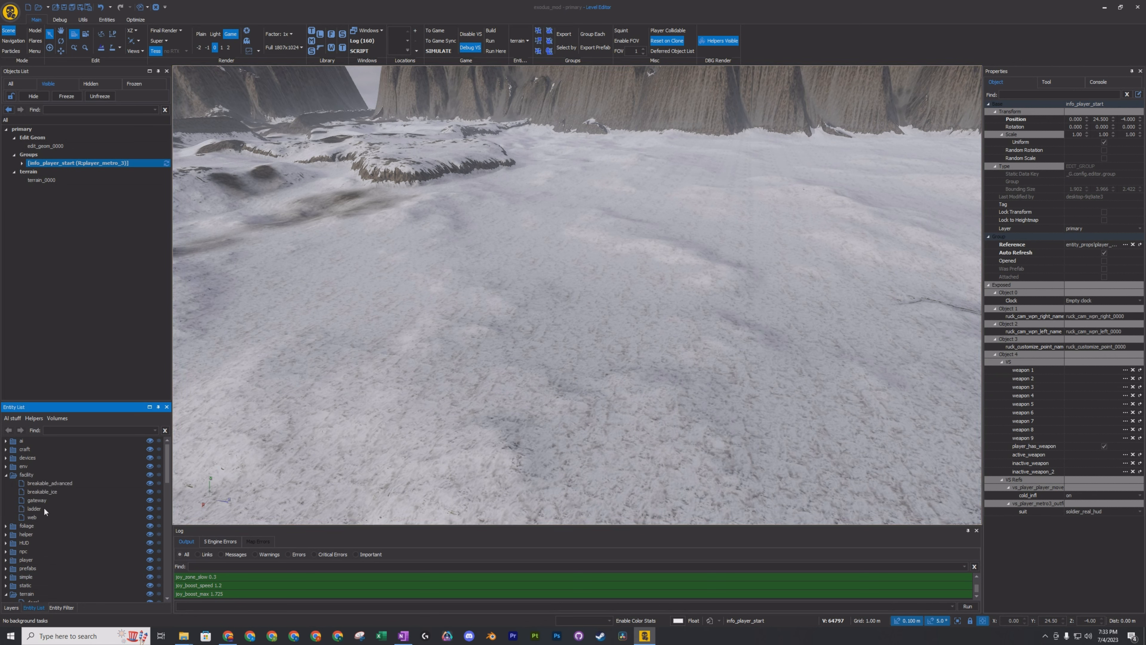
pyautogui.scroll(-2, 44, 508)
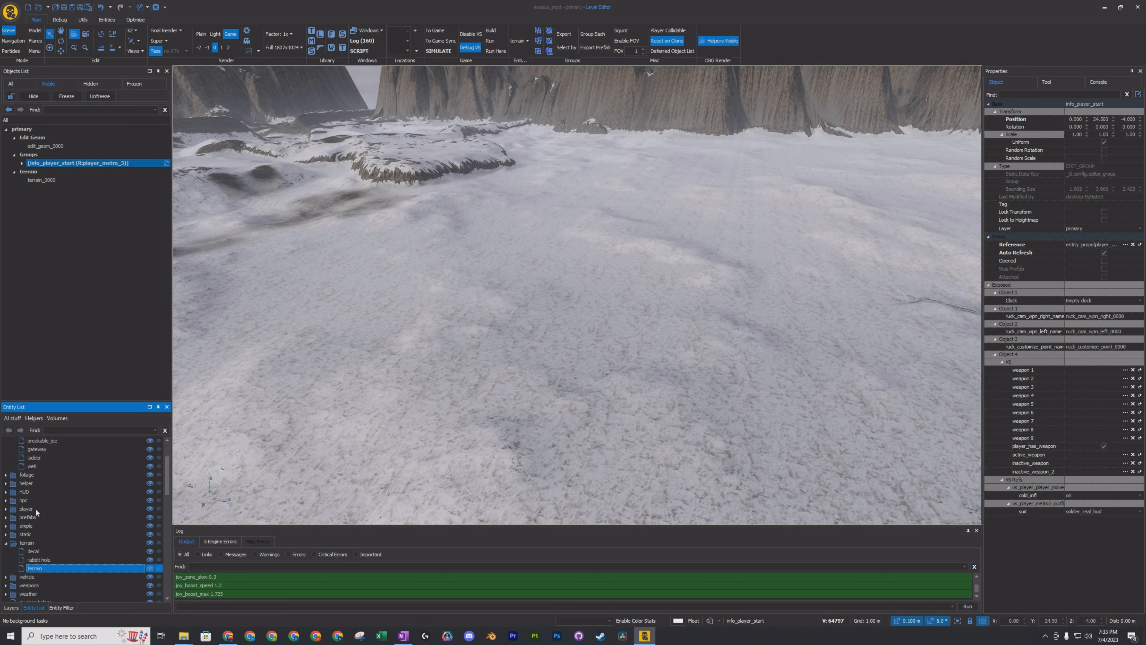
pyautogui.scroll(-2, 29, 514)
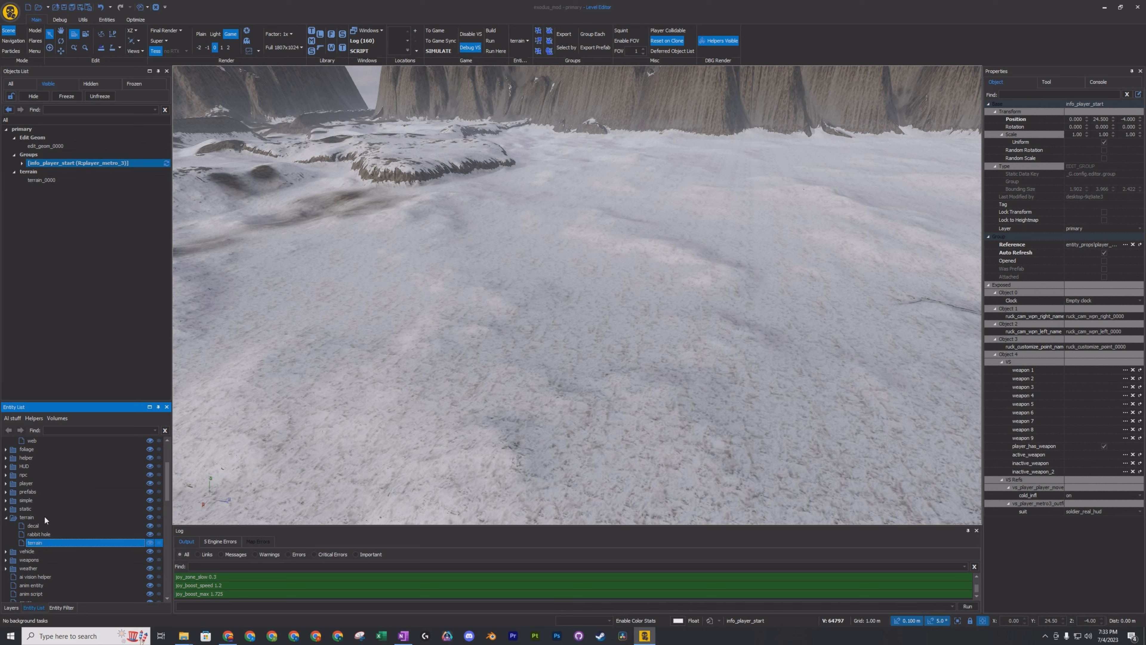
pyautogui.click(5, 483)
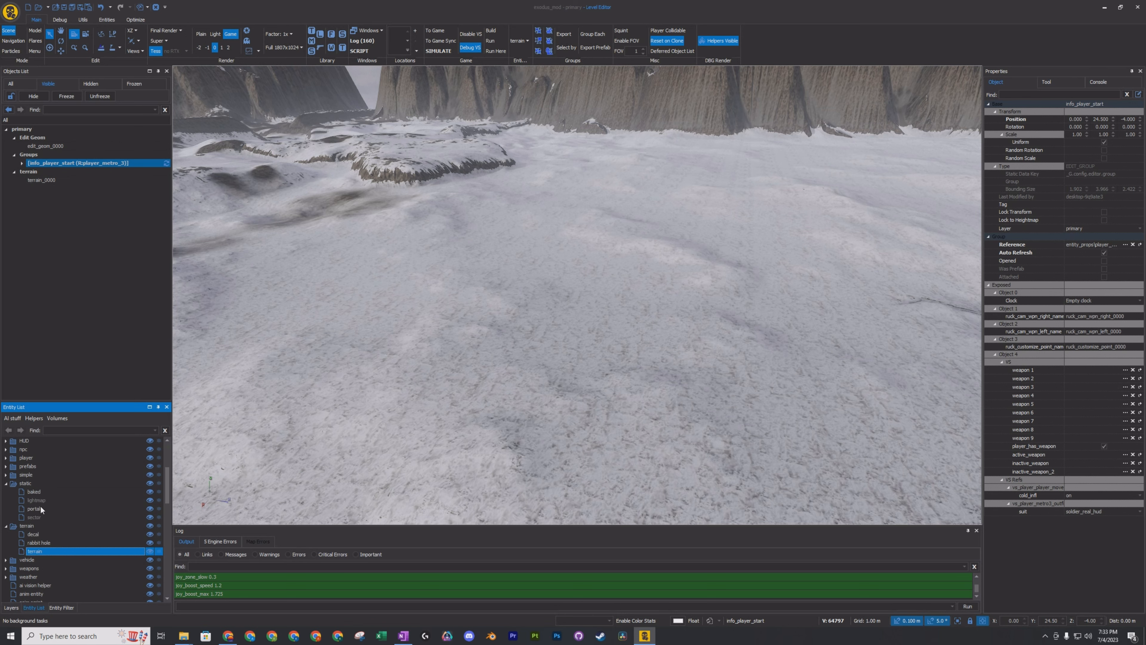
pyautogui.scroll(-3, 64, 536)
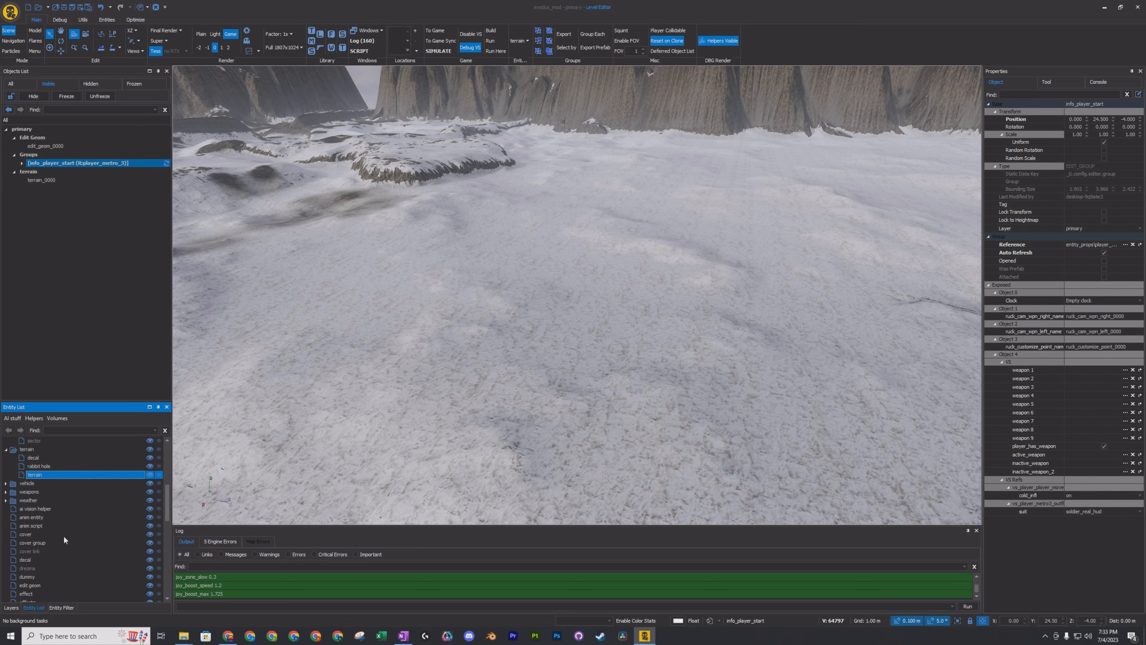
pyautogui.scroll(-4, 63, 535)
pyautogui.scroll(-3, 82, 507)
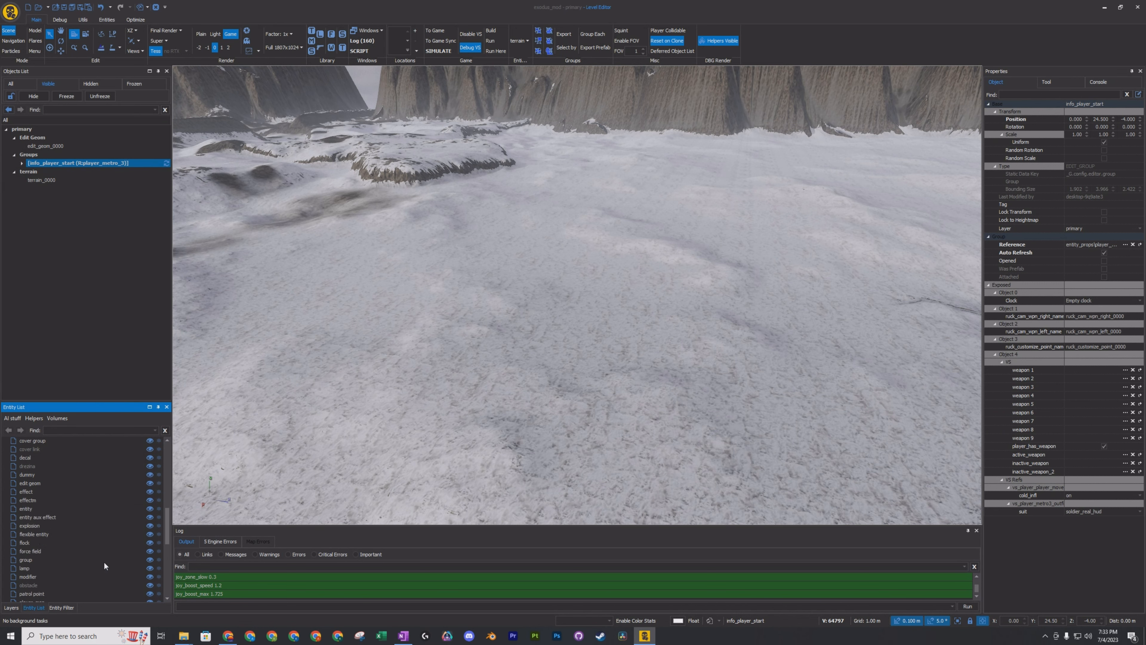
pyautogui.scroll(-5, 84, 516)
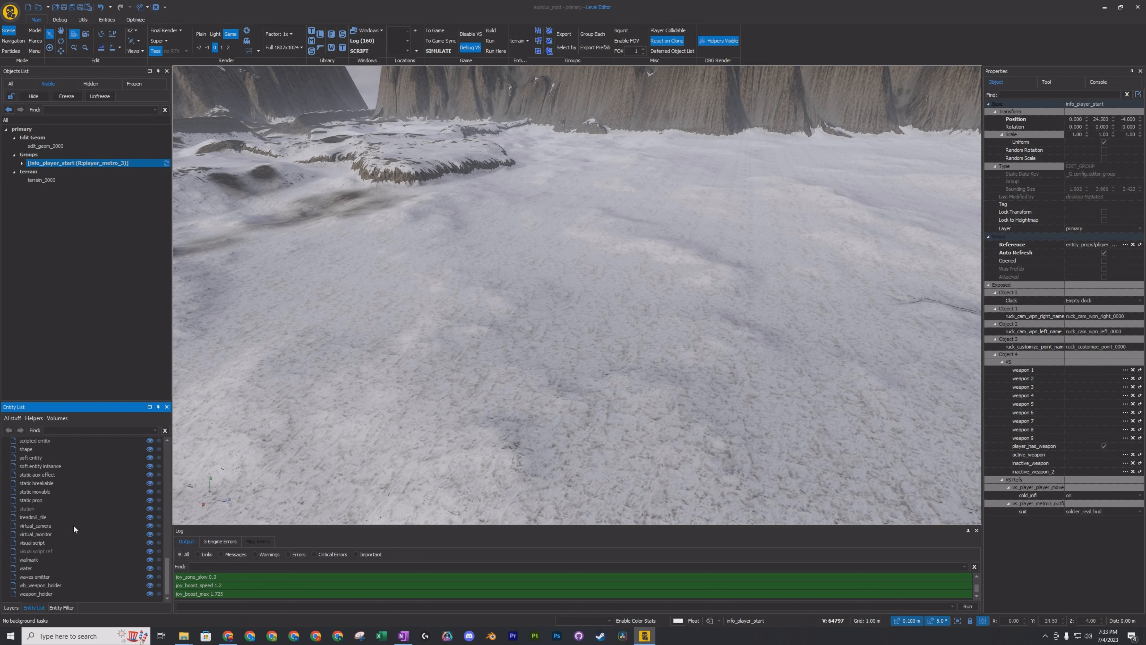
pyautogui.scroll(9, 74, 526)
pyautogui.scroll(2, 88, 534)
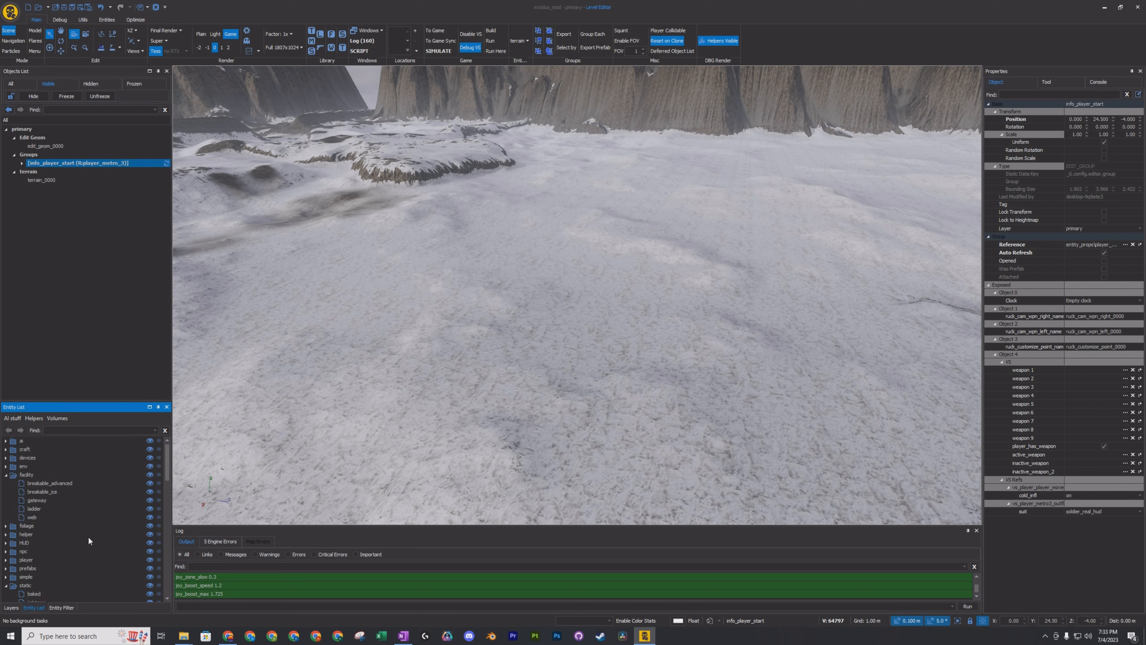
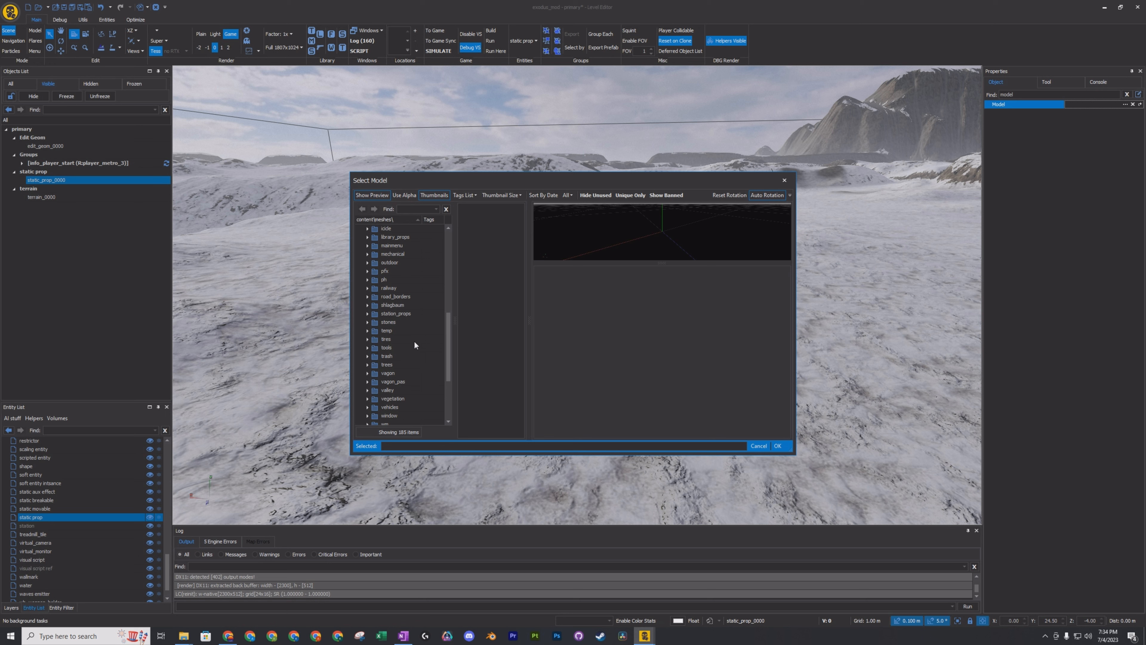
# Preview the grass pack and tree models in the static34 trees folder, including tree_16_01 and tree_18, for the static prop.
pyautogui.scroll(-4, 412, 321)
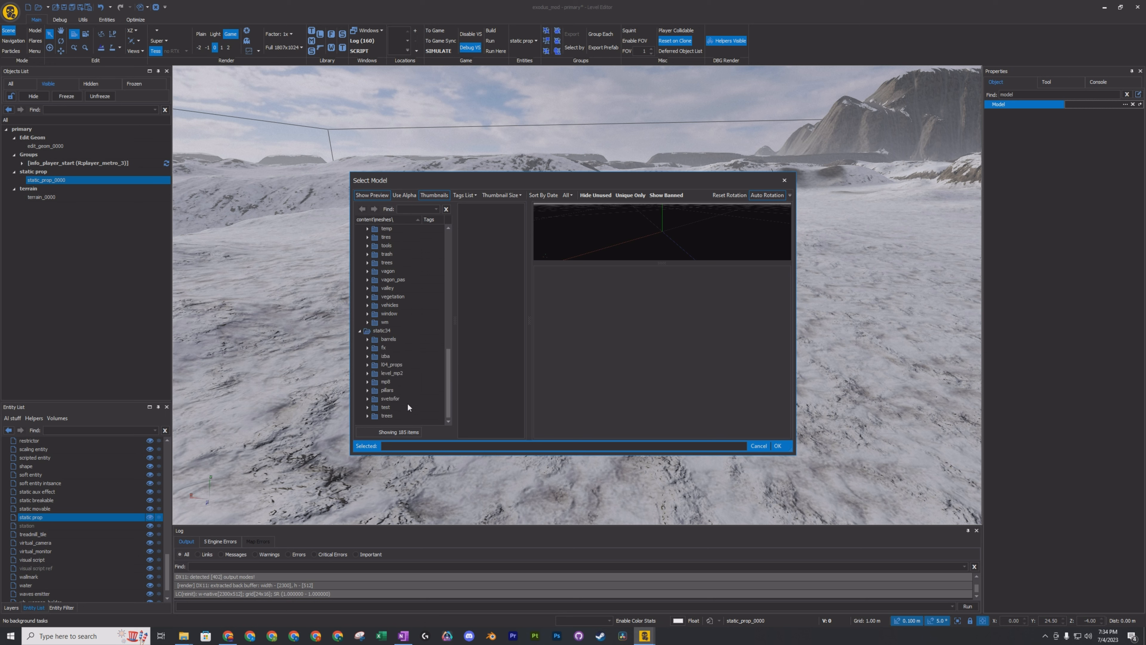
pyautogui.click(368, 417)
pyautogui.scroll(-3, 389, 403)
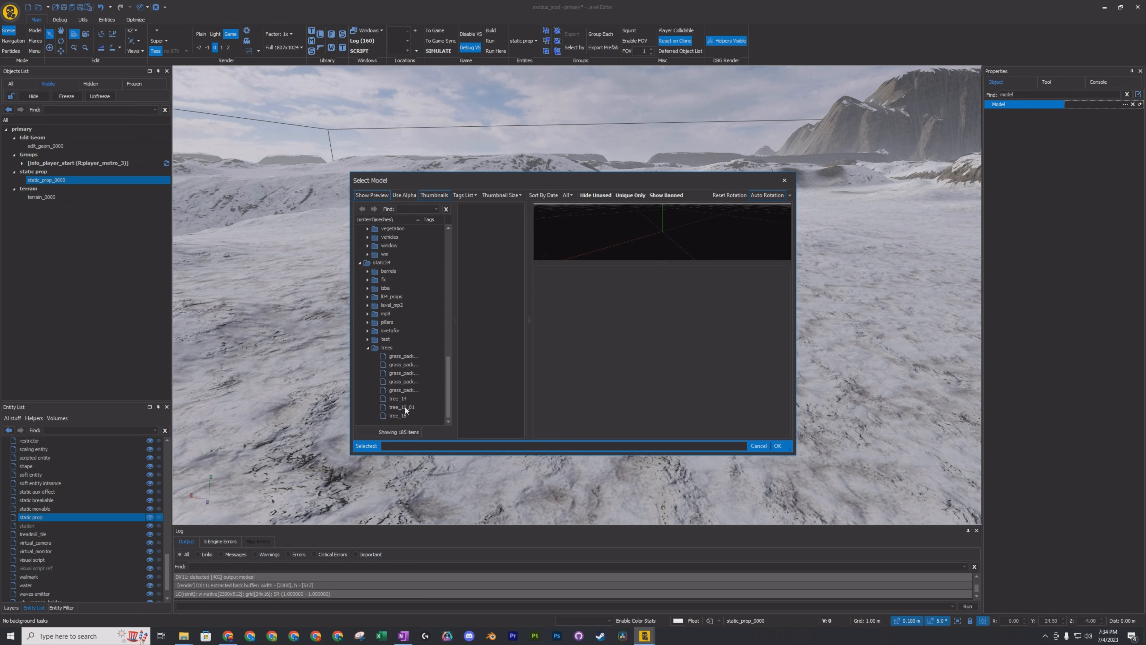
pyautogui.click(404, 406)
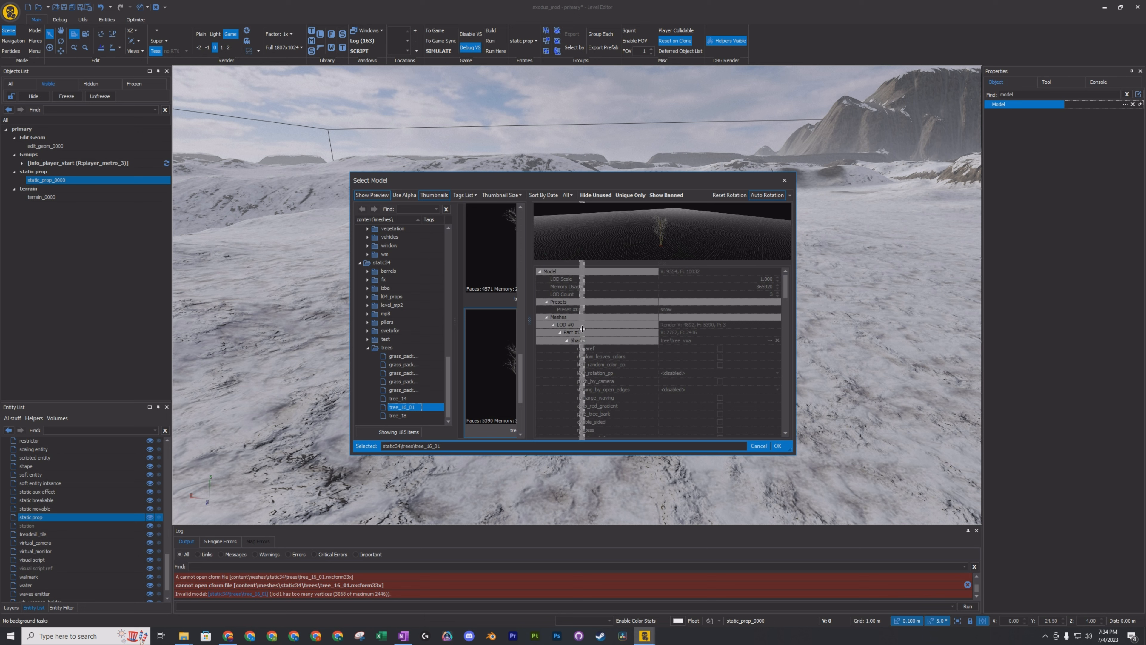
pyautogui.moveTo(583, 329); pyautogui.dragTo(591, 337)
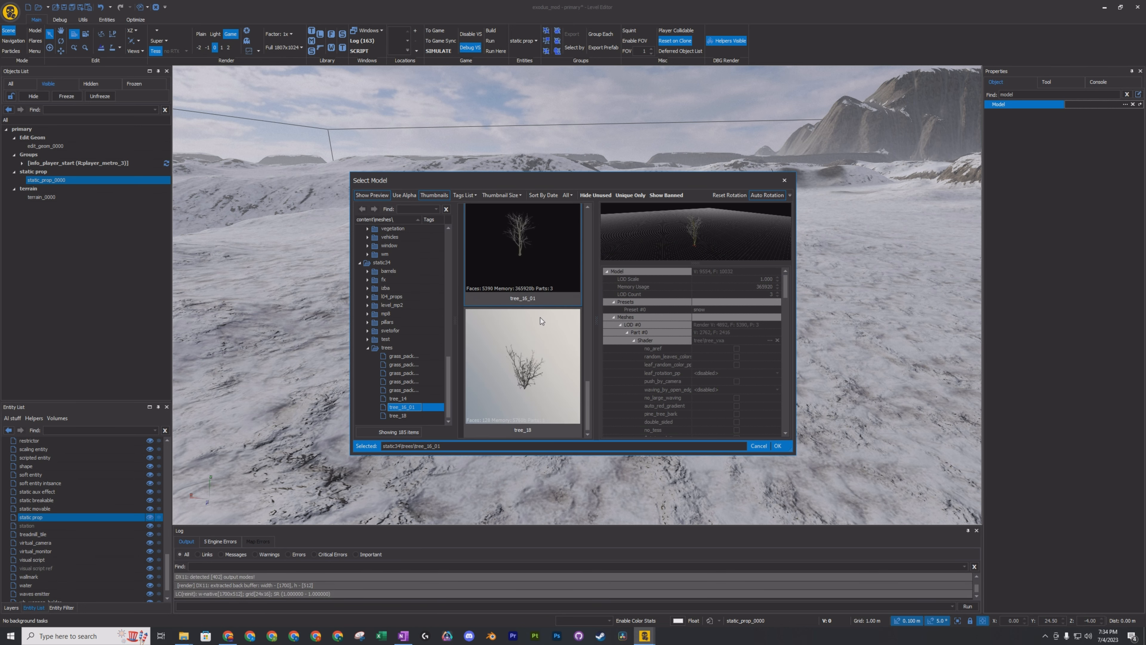
pyautogui.scroll(3, 539, 319)
pyautogui.scroll(5, 538, 322)
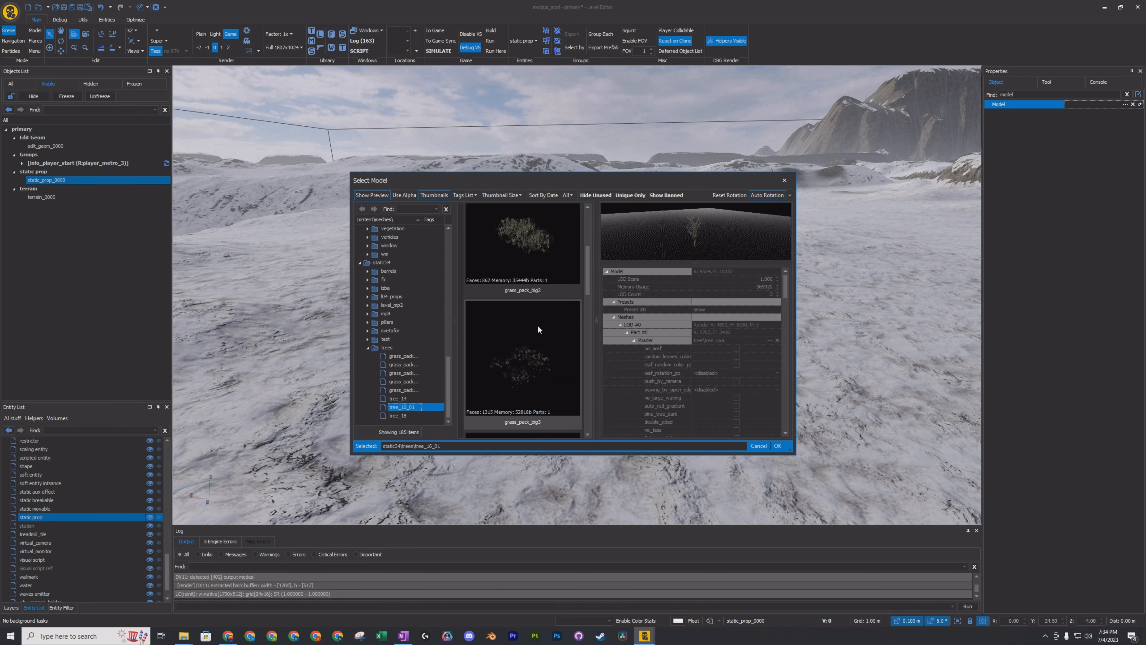
pyautogui.click(398, 415)
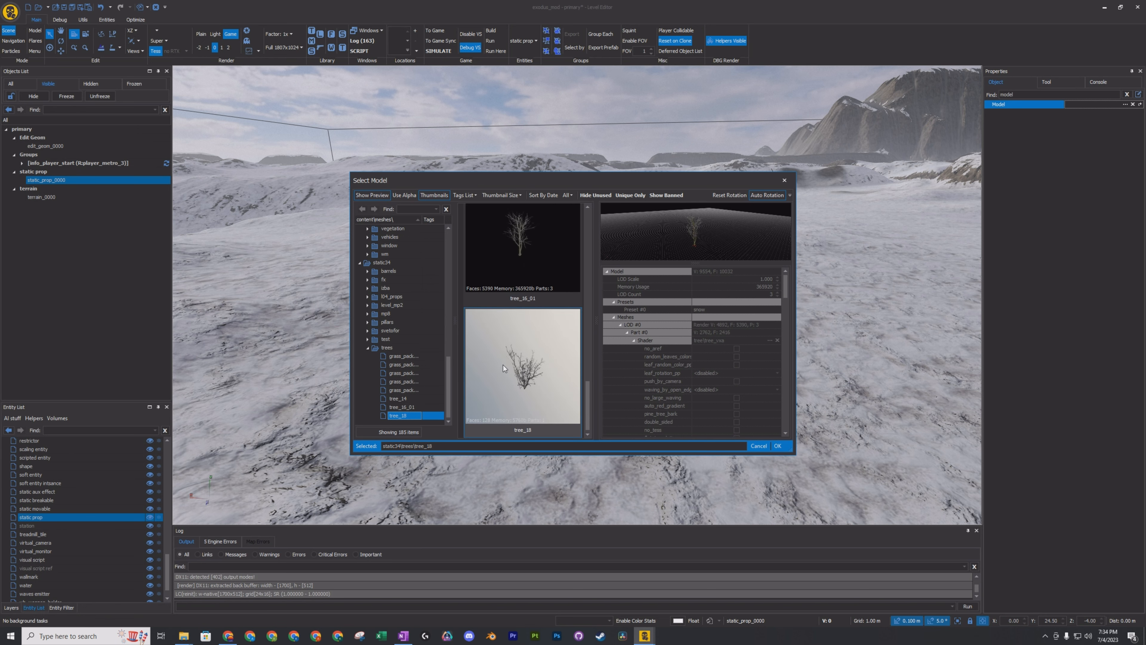
pyautogui.scroll(3, 547, 362)
pyautogui.scroll(3, 544, 368)
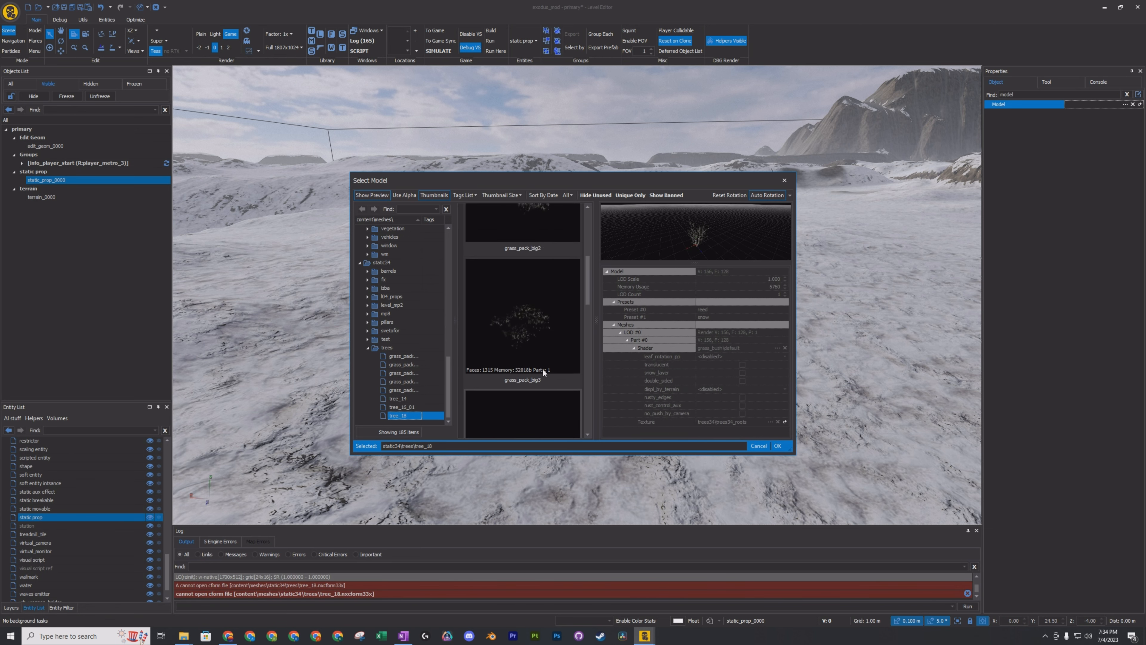
pyautogui.scroll(4, 395, 334)
pyautogui.scroll(4, 393, 333)
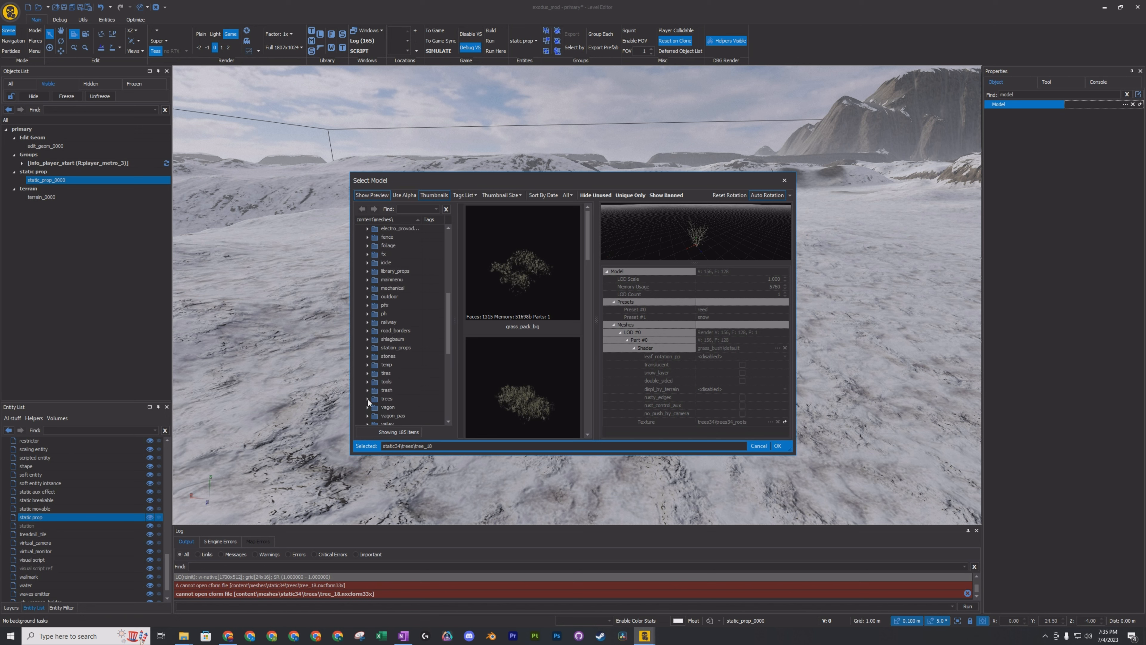
# Assign the elka1 tree model from the static trees folder to the first static prop.
pyautogui.click(369, 399)
pyautogui.click(403, 322)
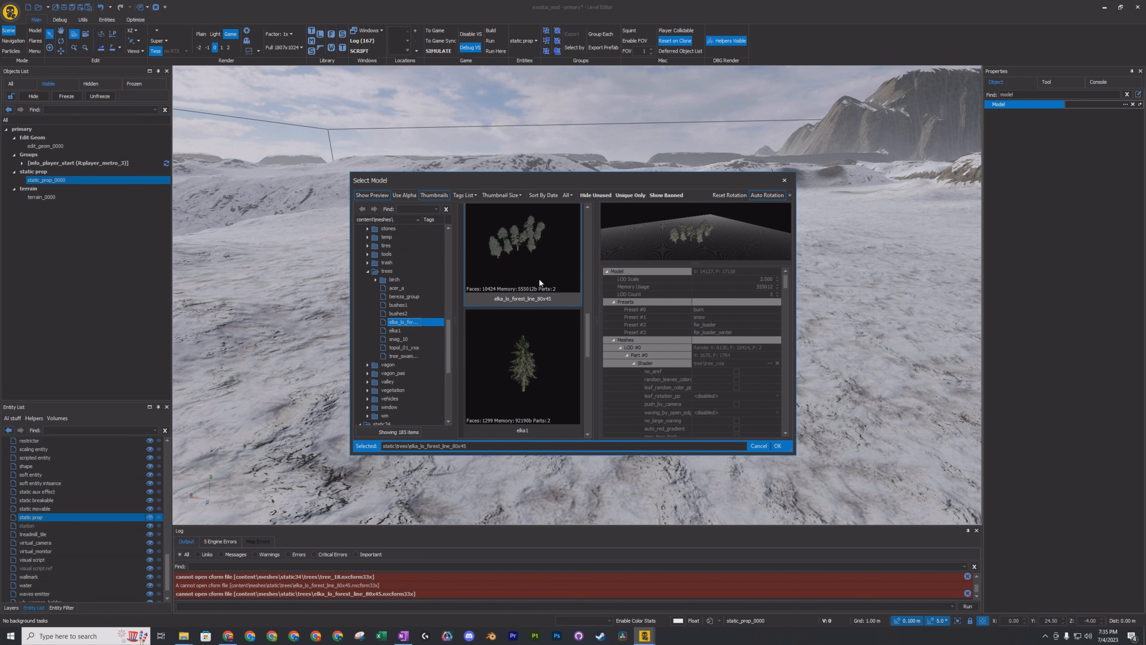
pyautogui.scroll(1, 539, 277)
pyautogui.scroll(-4, 533, 388)
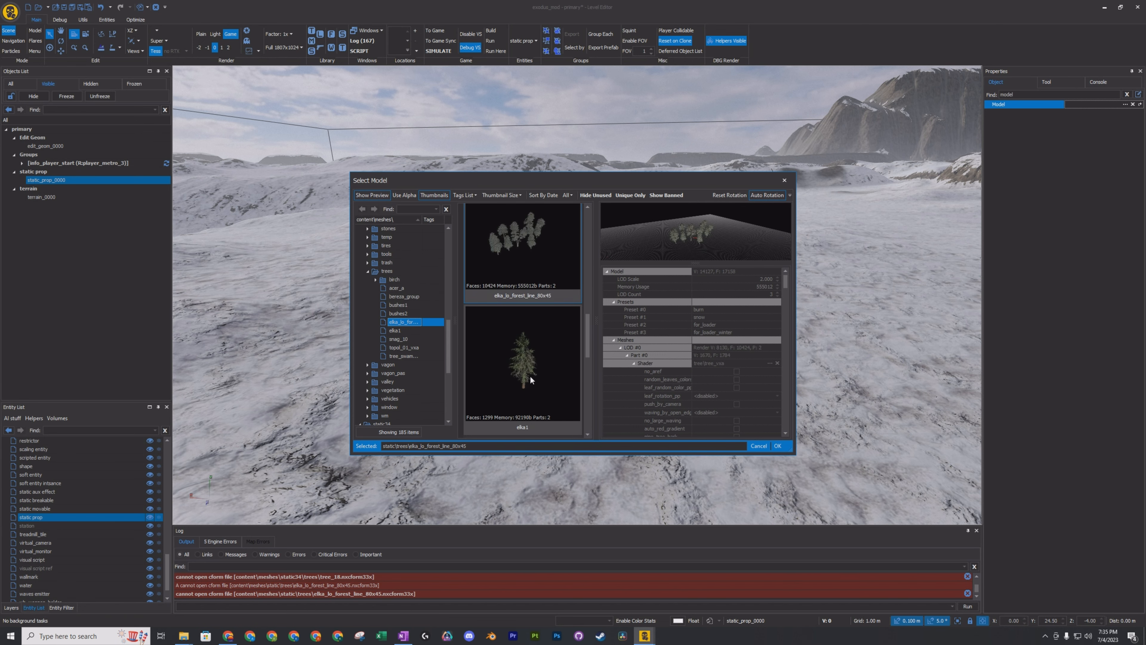
pyautogui.scroll(3, 531, 371)
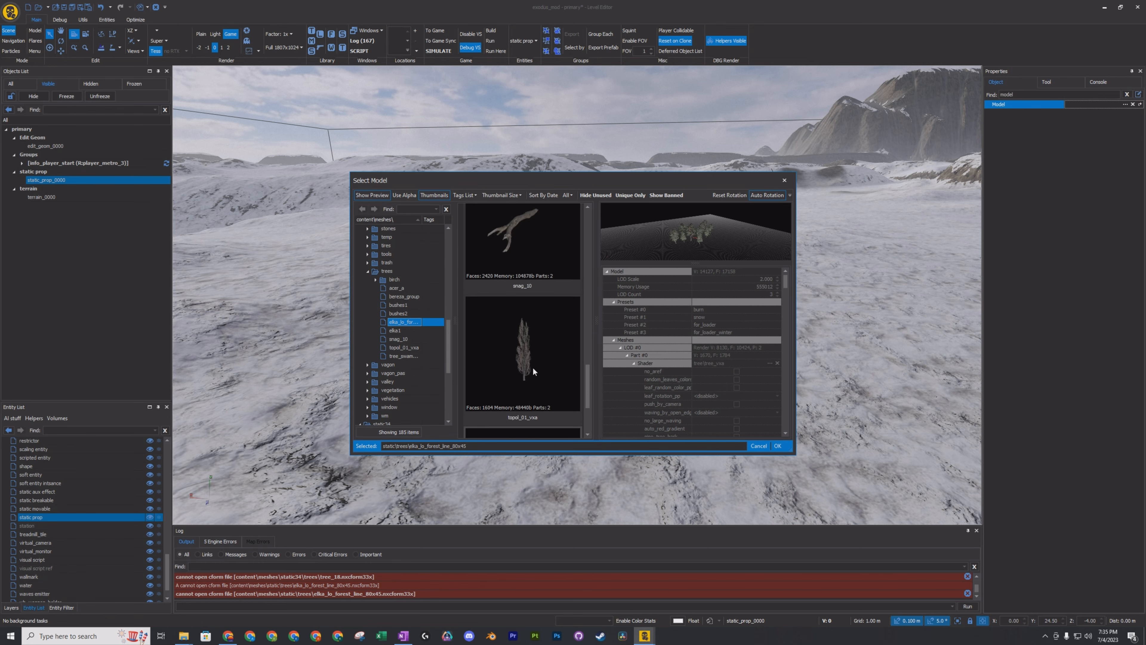
pyautogui.click(526, 352)
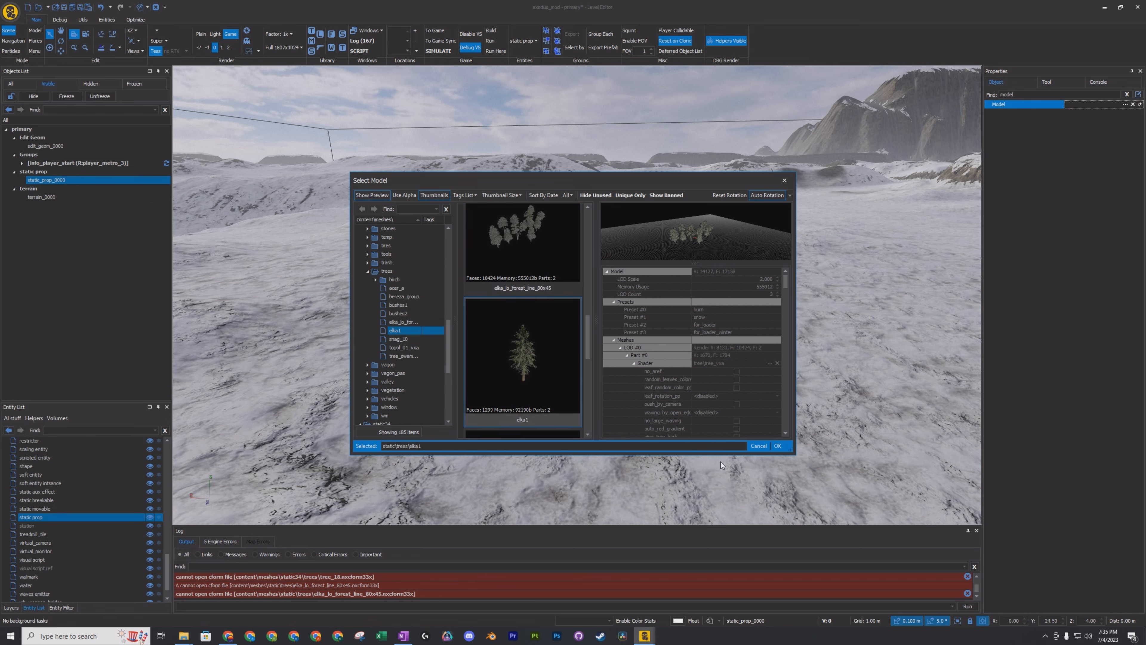
pyautogui.click(777, 445)
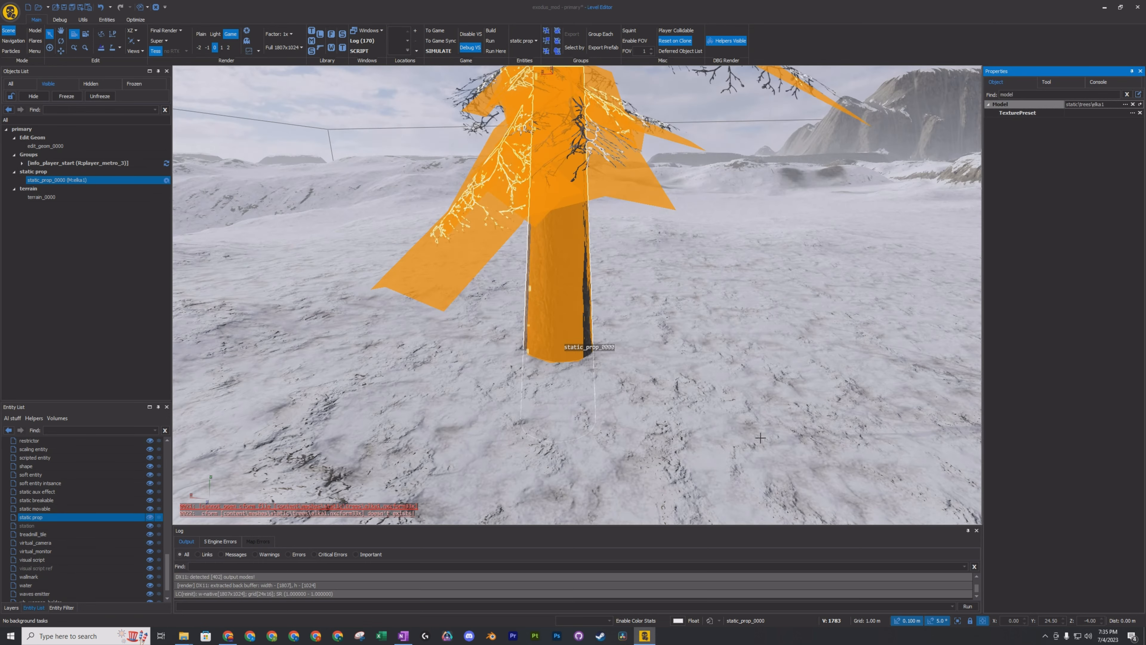
# Place a second static prop on the open snow near the elka1 tree.
pyautogui.click(686, 351)
pyautogui.moveTo(687, 350)
pyautogui.mouseDown(button='right')
pyautogui.moveTo(767, 297)
pyautogui.moveTo(722, 361)
pyautogui.moveTo(756, 312)
pyautogui.moveTo(618, 336)
pyautogui.moveTo(582, 317)
pyautogui.moveTo(632, 289)
pyautogui.moveTo(645, 216)
pyautogui.moveTo(654, 325)
pyautogui.moveTo(666, 345)
pyautogui.moveTo(672, 311)
pyautogui.moveTo(690, 343)
pyautogui.moveTo(673, 346)
pyautogui.mouseUp(button='right')
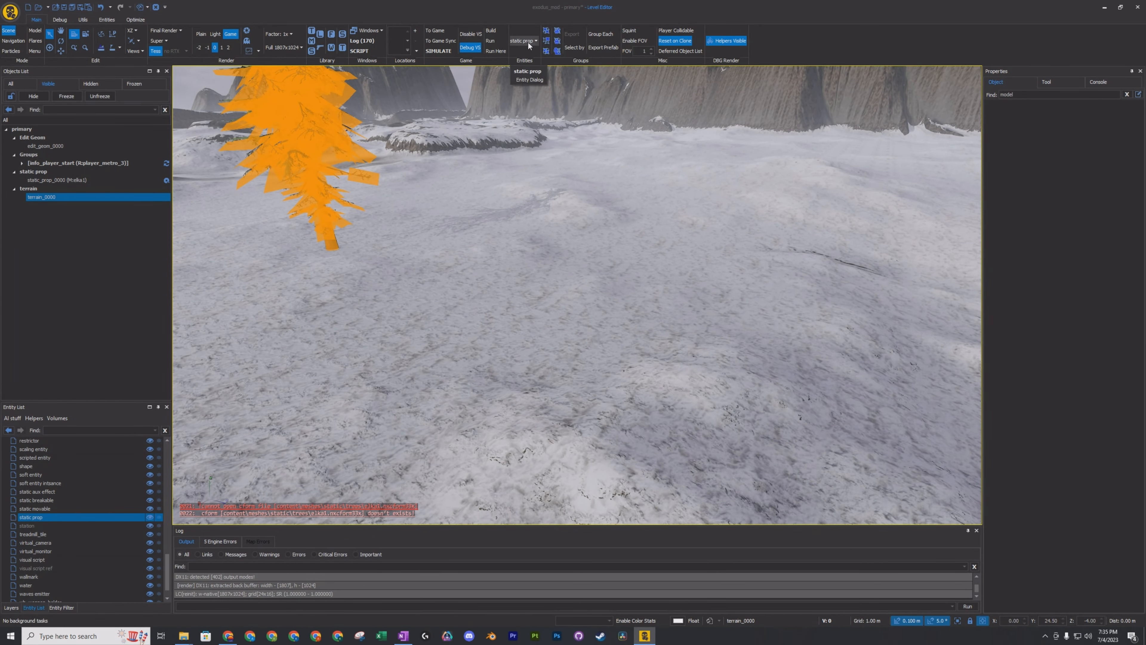
pyautogui.click(1106, 97)
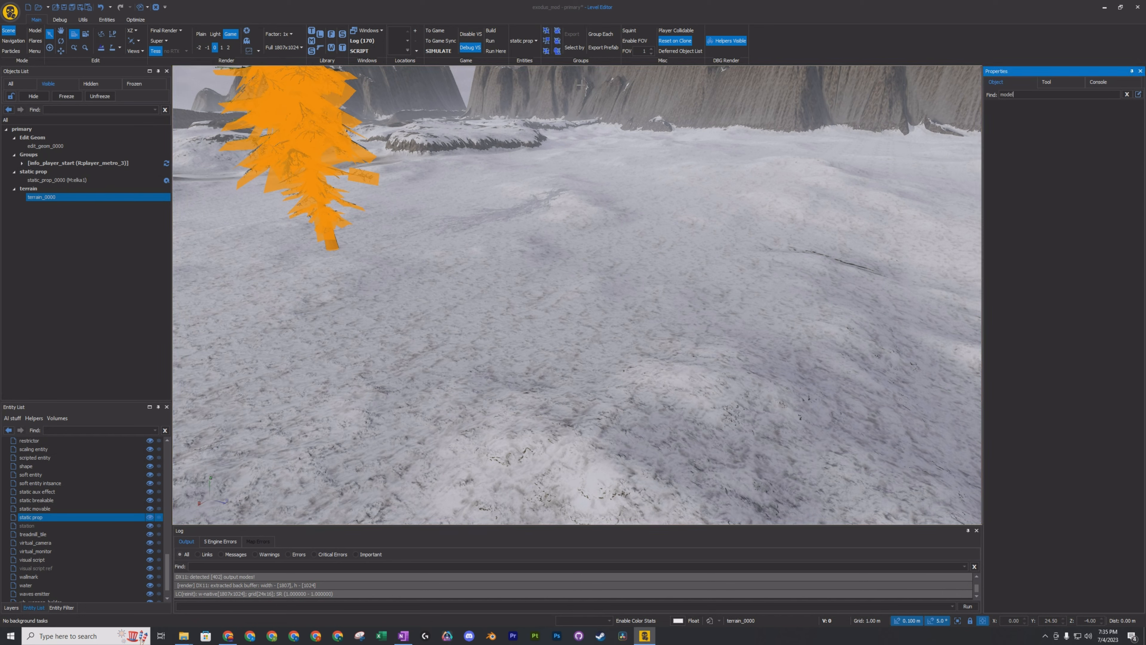
pyautogui.click(524, 40)
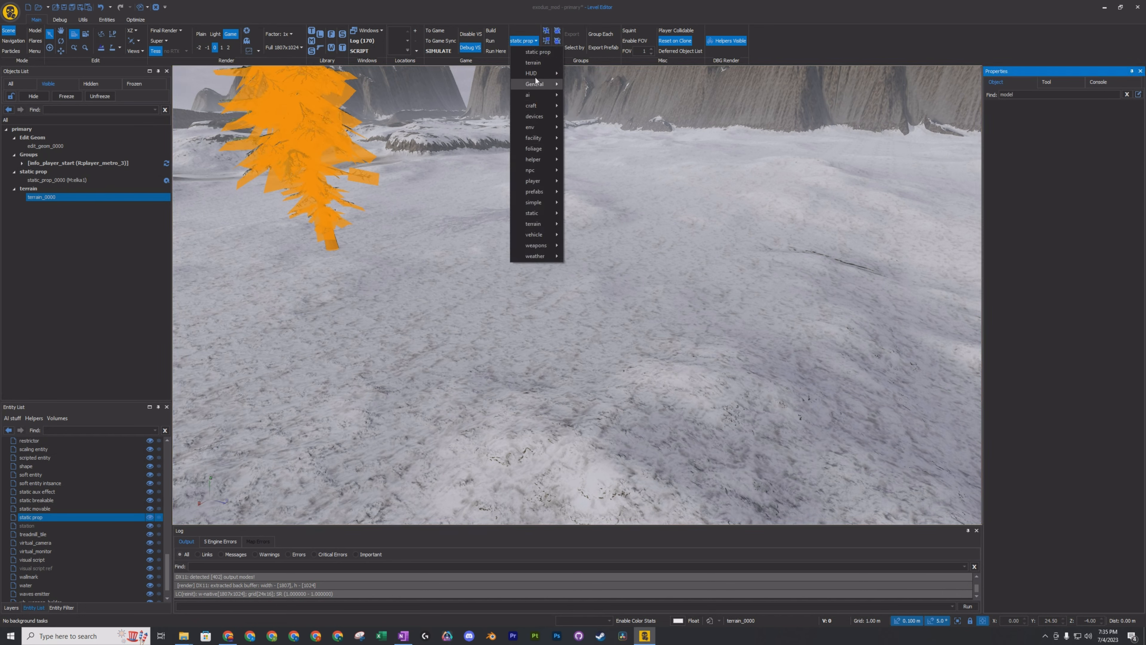
pyautogui.click(535, 52)
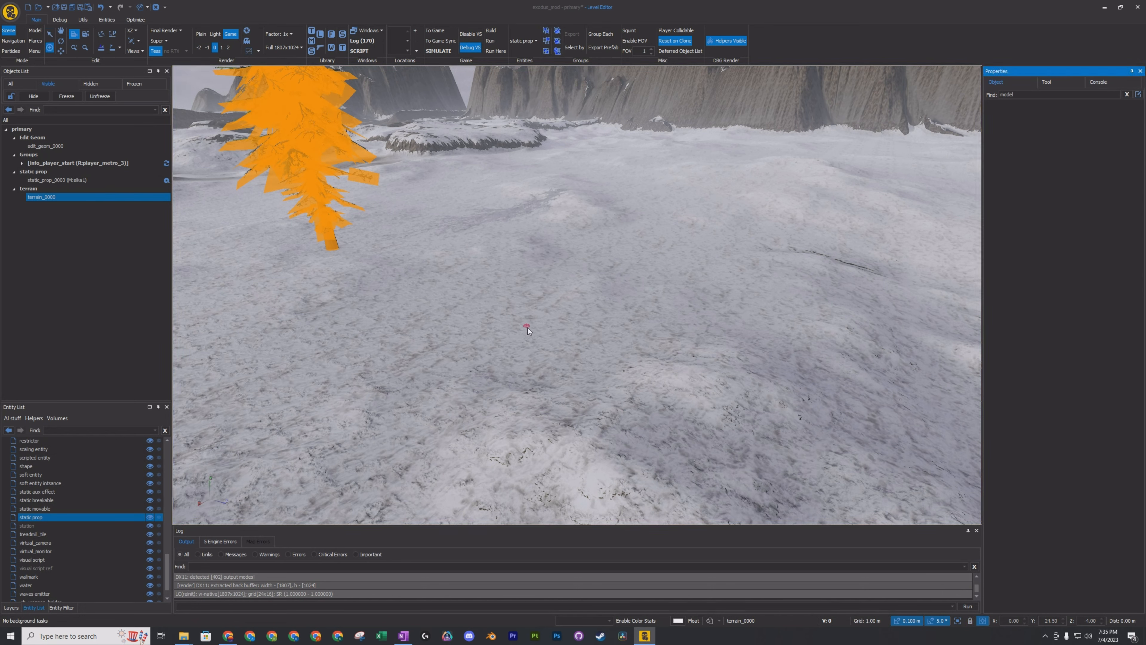
pyautogui.click(528, 328)
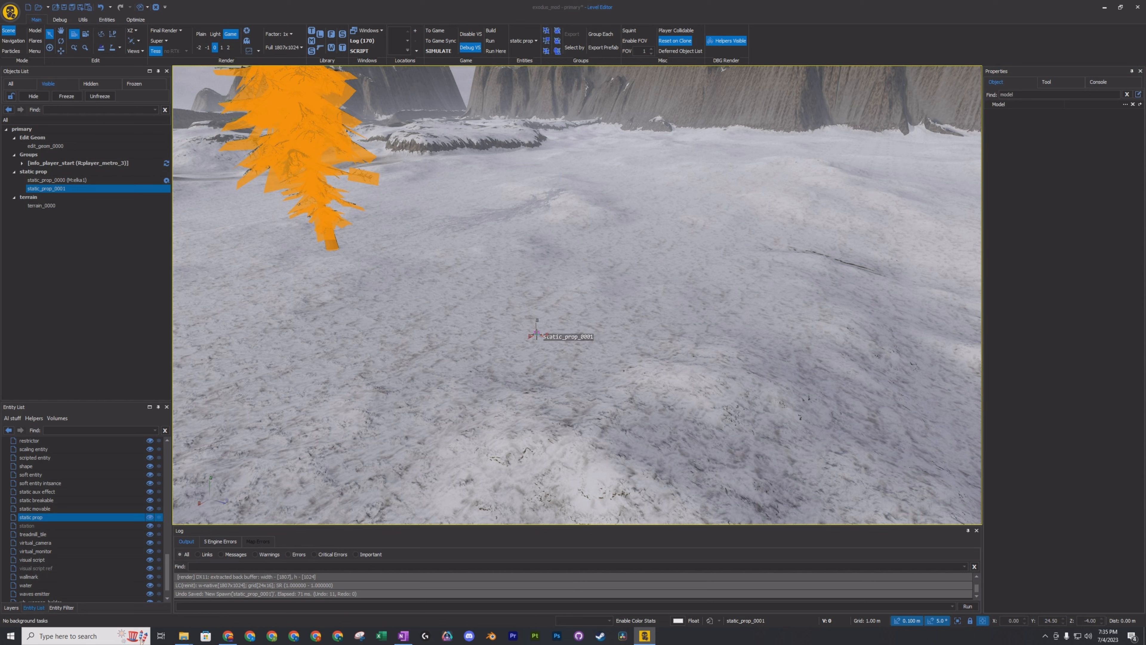
# Compare the depot, gatehouse and club house models in the static buildings folder and assign village_club_house to the new static prop.
pyautogui.click(1125, 105)
pyautogui.scroll(10, 389, 273)
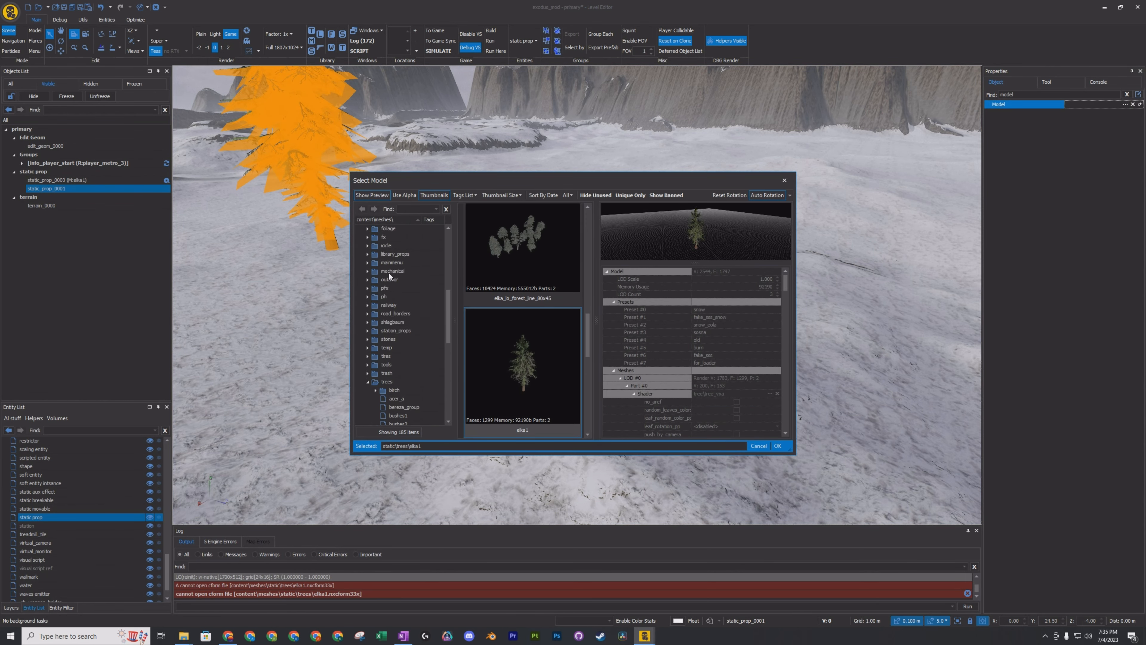
pyautogui.scroll(3, 390, 326)
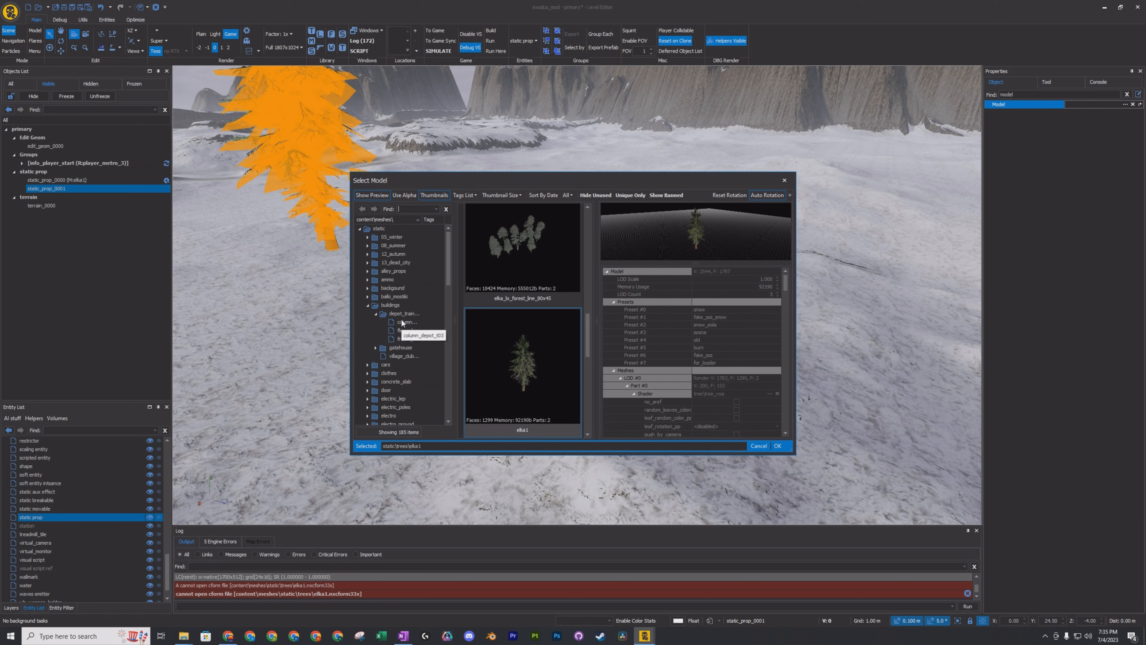
pyautogui.click(404, 322)
pyautogui.click(404, 330)
pyautogui.click(404, 339)
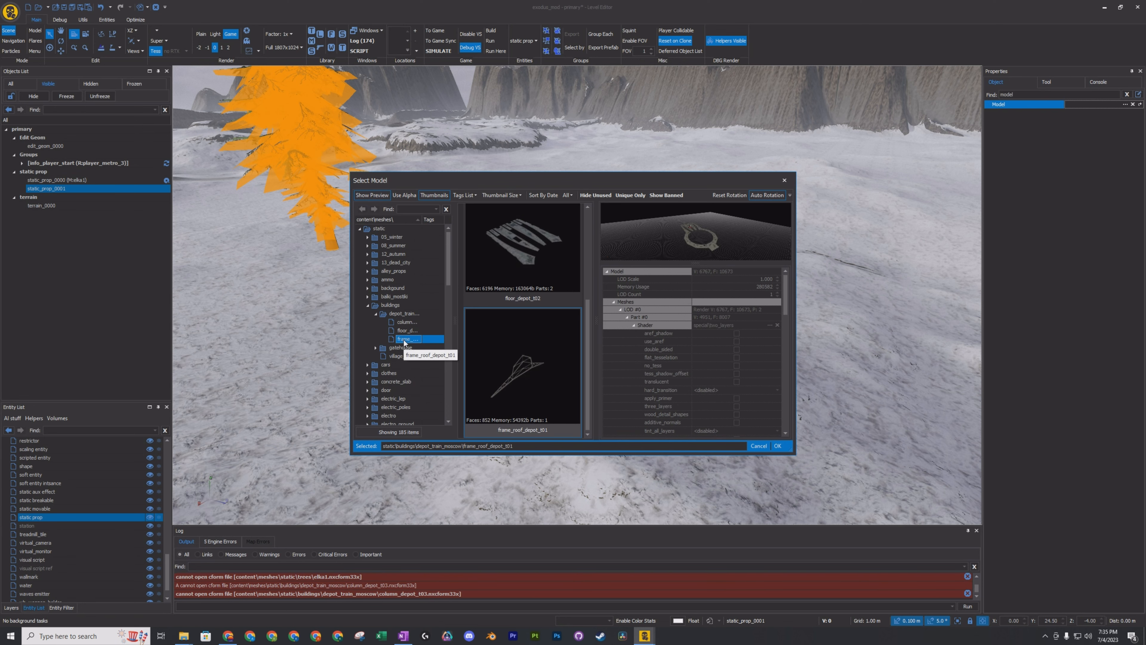
pyautogui.click(401, 347)
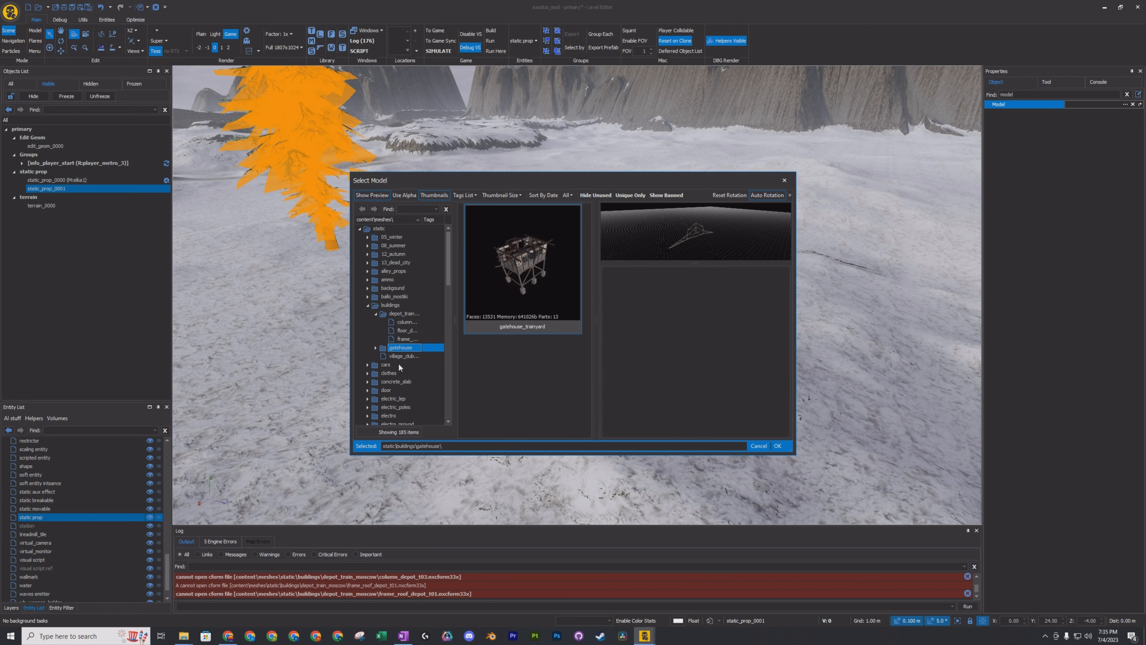
pyautogui.click(400, 357)
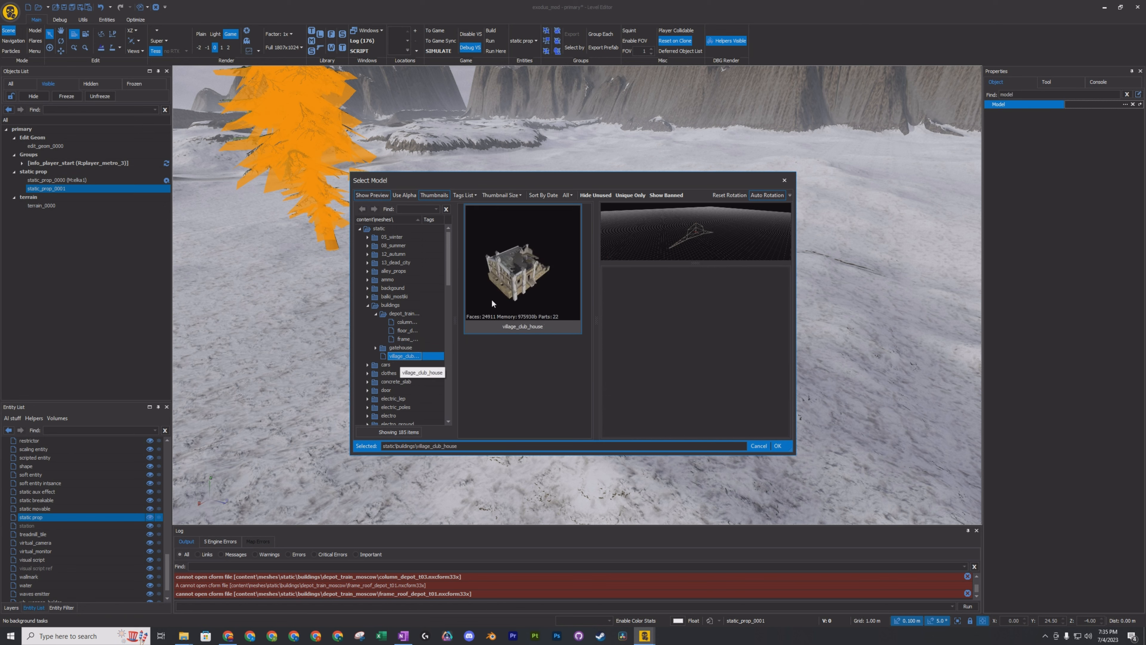
pyautogui.click(543, 267)
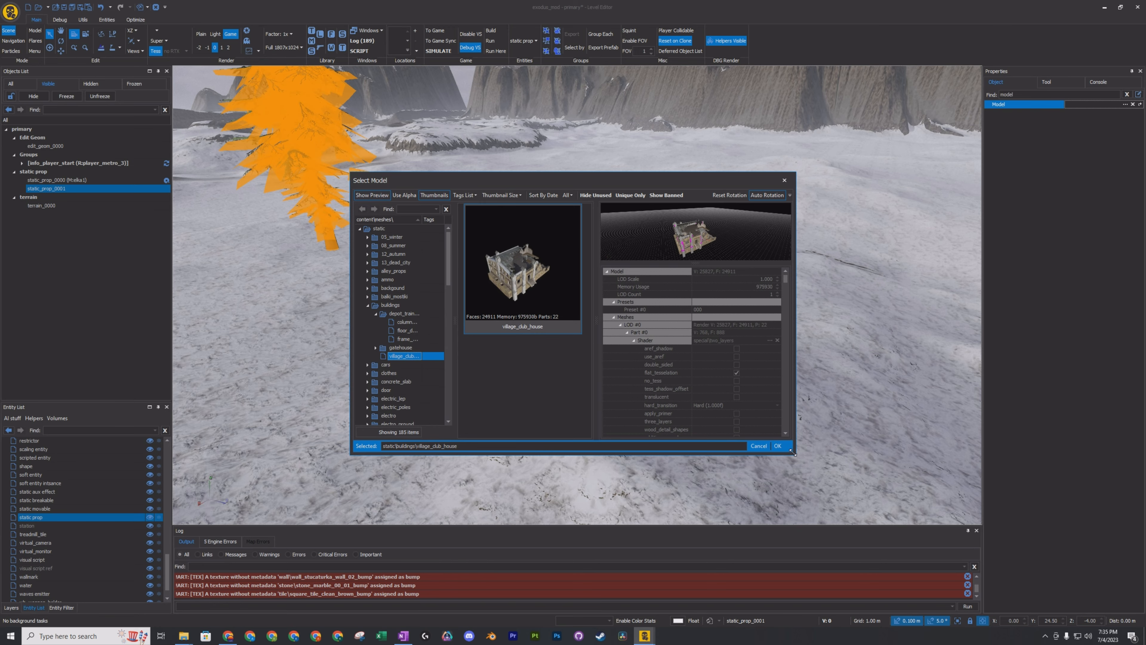
pyautogui.click(777, 446)
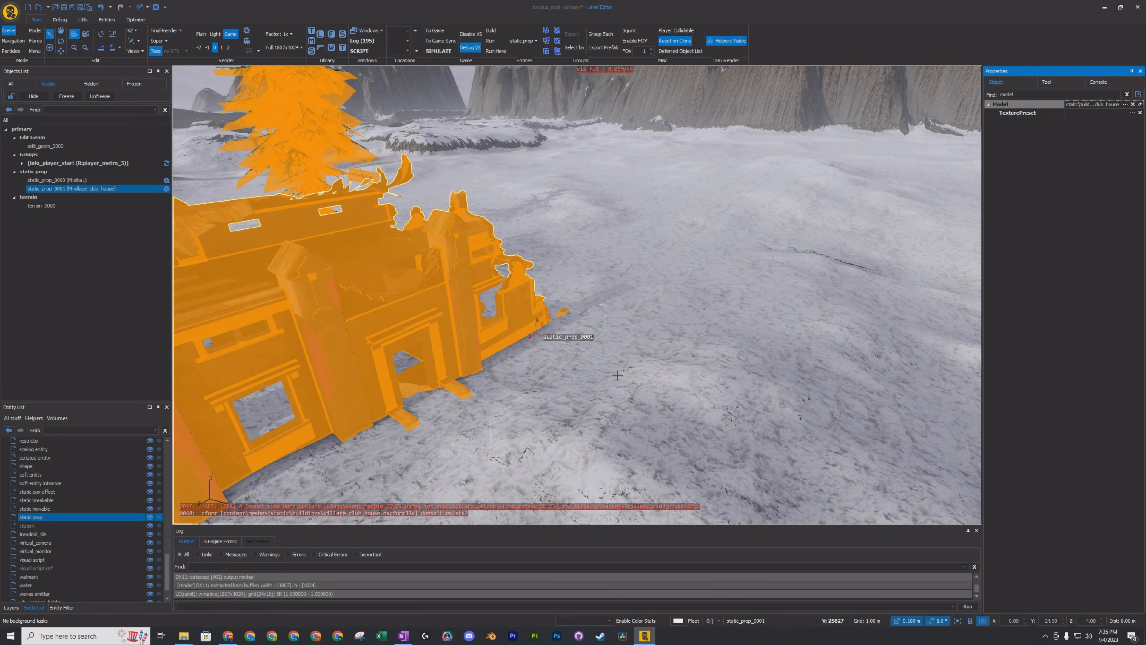
# Select the info_player_start group on the far terrain and move it along the Z axis towards the tree and club house.
pyautogui.click(626, 376)
pyautogui.moveTo(626, 375)
pyautogui.mouseDown(button='right')
pyautogui.moveTo(514, 356)
pyautogui.moveTo(659, 348)
pyautogui.moveTo(695, 374)
pyautogui.moveTo(731, 293)
pyautogui.moveTo(785, 329)
pyautogui.moveTo(898, 341)
pyautogui.moveTo(668, 393)
pyautogui.moveTo(664, 420)
pyautogui.moveTo(645, 379)
pyautogui.moveTo(623, 373)
pyautogui.mouseUp(button='right')
pyautogui.press('w')
pyautogui.press('s')
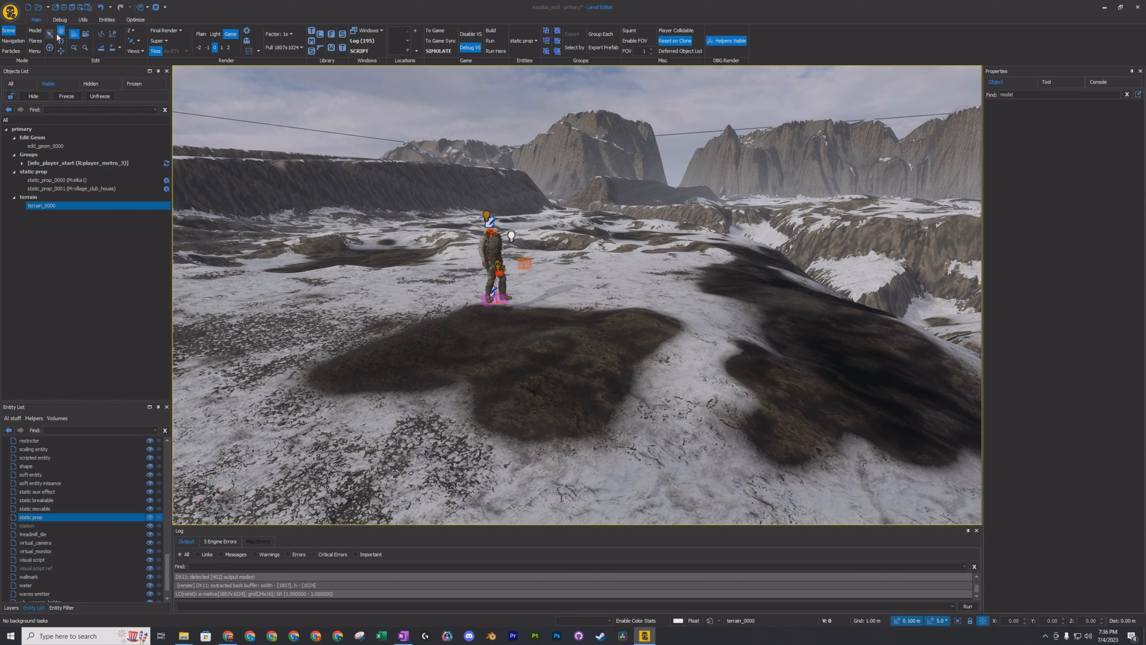
pyautogui.click(498, 254)
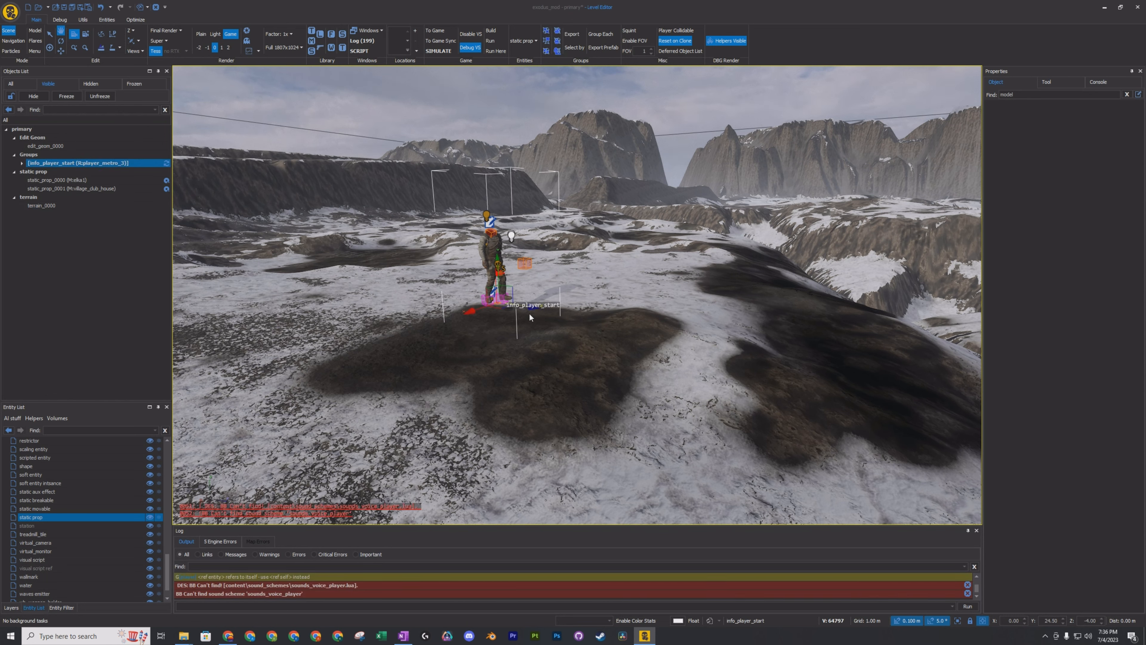
pyautogui.moveTo(529, 308); pyautogui.dragTo(868, 312)
pyautogui.moveTo(869, 309); pyautogui.dragTo(693, 227, button='right')
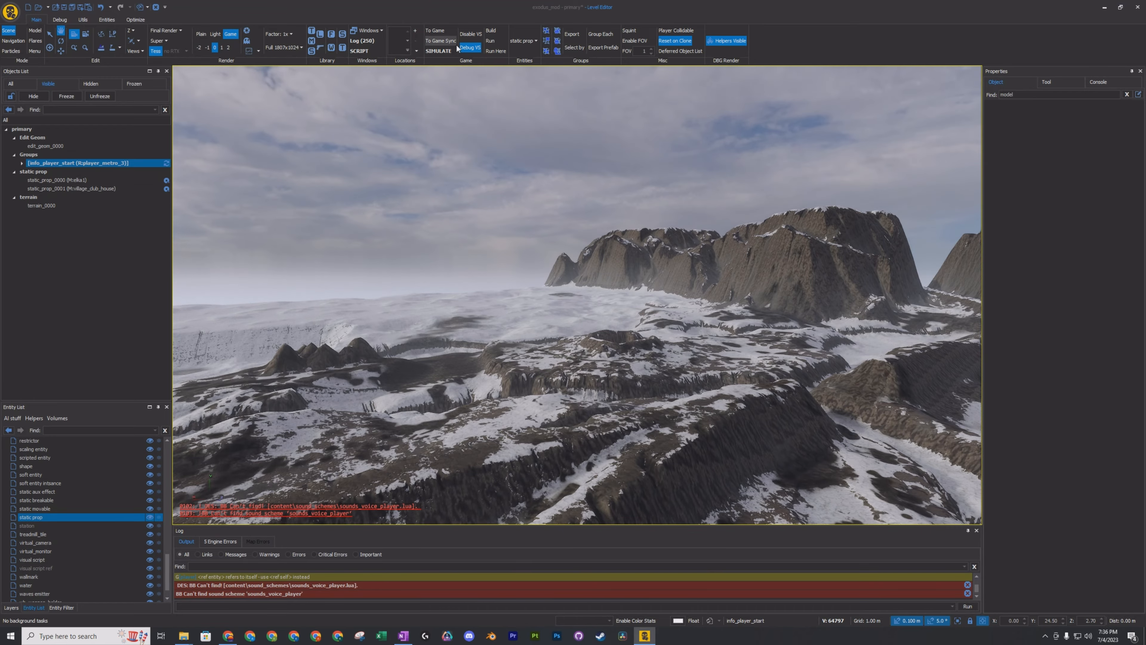
pyautogui.moveTo(747, 454); pyautogui.dragTo(817, 535, button='right')
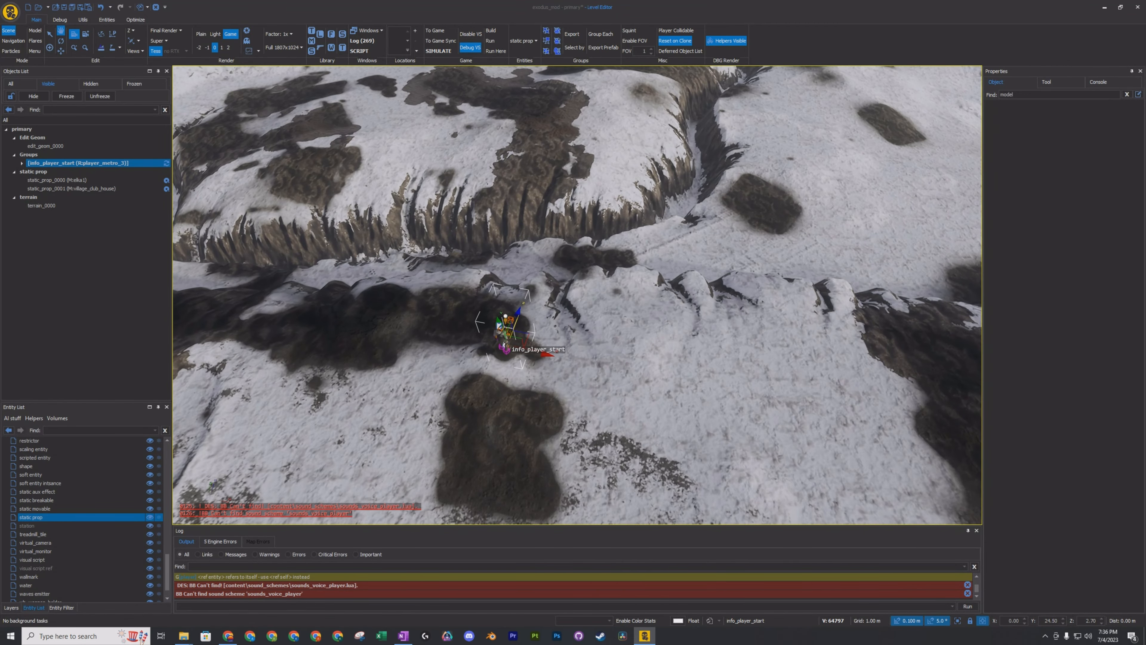
pyautogui.moveTo(520, 308); pyautogui.dragTo(627, 72)
# Move the player start farther along the Z axis, across the ravines to the snowfield near the tree and club house.
pyautogui.moveTo(627, 72); pyautogui.dragTo(673, 97, button='right')
pyautogui.press('e')
pyautogui.press('r')
pyautogui.moveTo(666, 142); pyautogui.dragTo(624, 181, button='right')
pyautogui.press('w')
pyautogui.moveTo(697, 202); pyautogui.dragTo(727, 198, button='right')
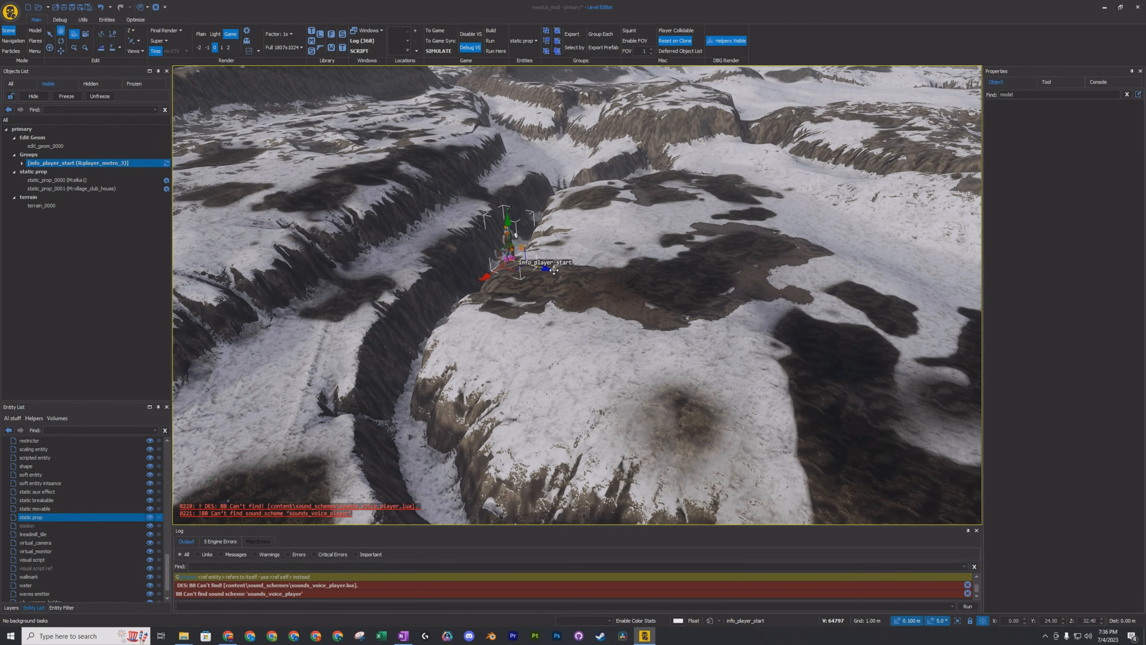
pyautogui.moveTo(544, 269); pyautogui.dragTo(813, 334)
pyautogui.moveTo(767, 251); pyautogui.dragTo(699, 264, button='right')
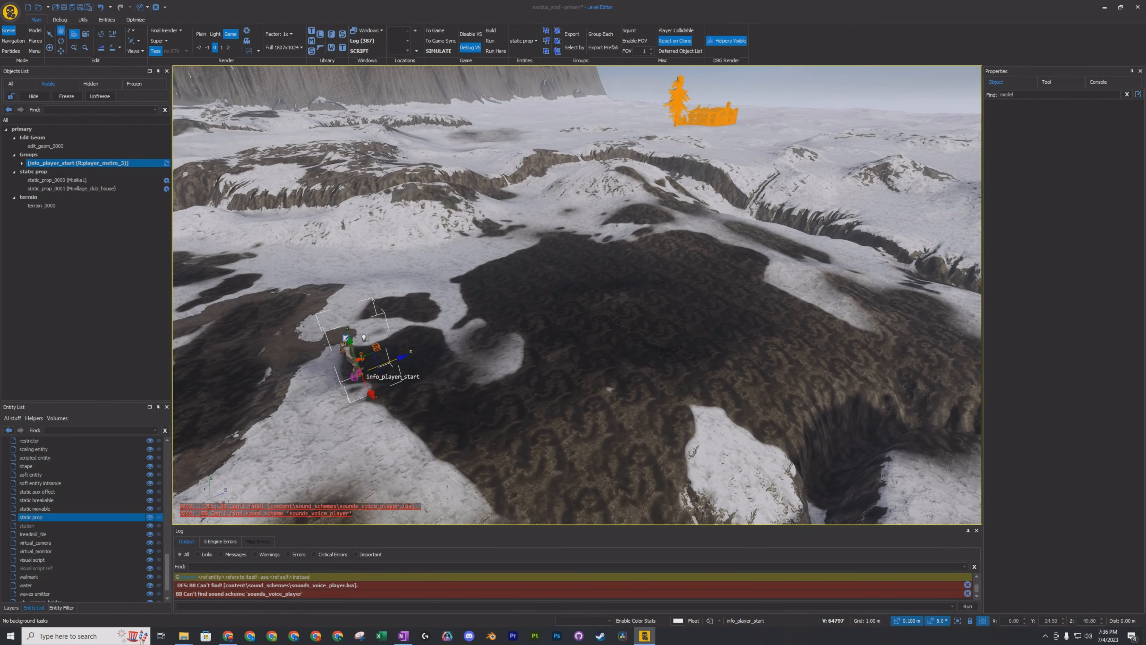
pyautogui.moveTo(394, 360); pyautogui.dragTo(906, 101)
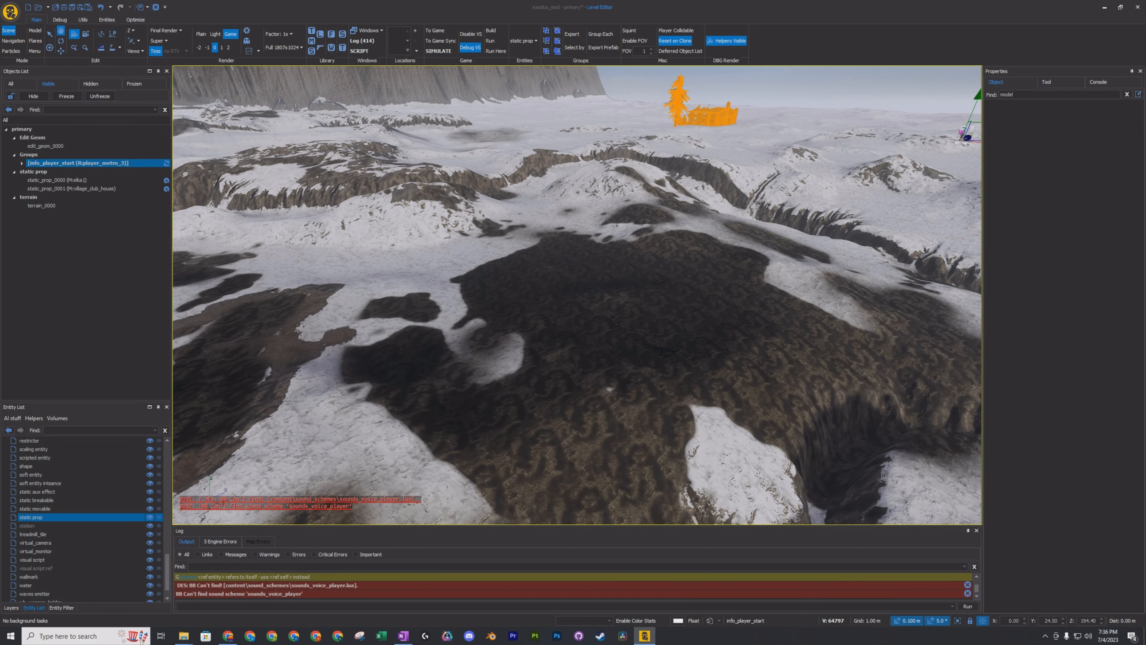
# Check the player start's placement relative to the two props and launch the level in game mode.
pyautogui.moveTo(577, 295); pyautogui.dragTo(701, 210, button='right')
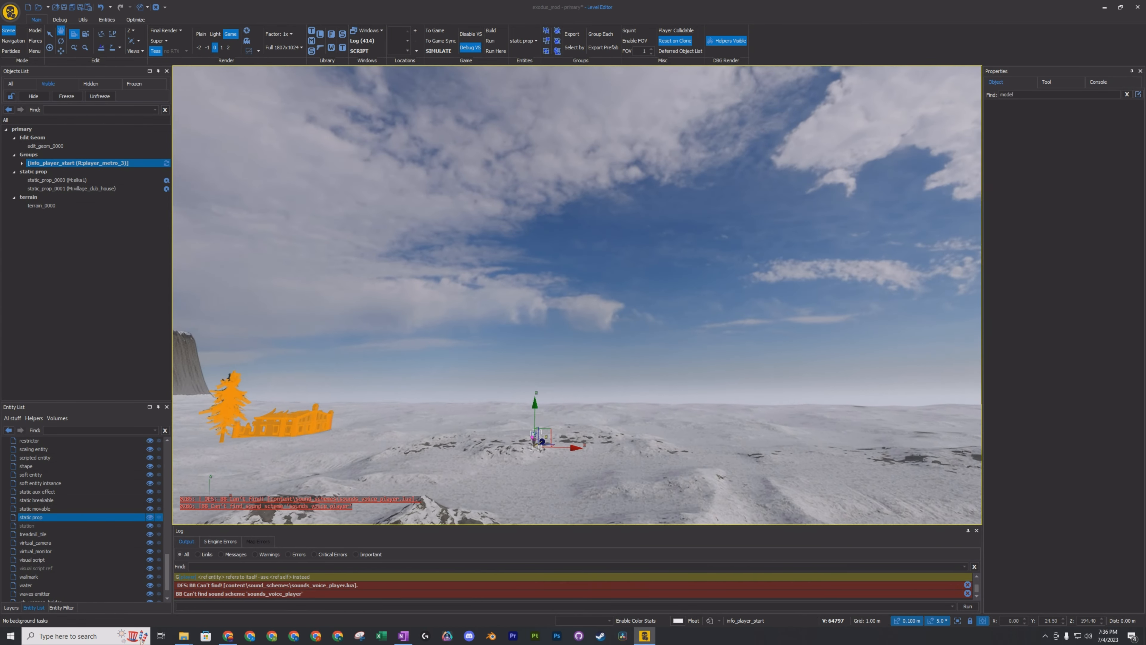
pyautogui.press('w')
pyautogui.moveTo(577, 295); pyautogui.dragTo(413, 340, button='right')
pyautogui.press('w')
pyautogui.press('d')
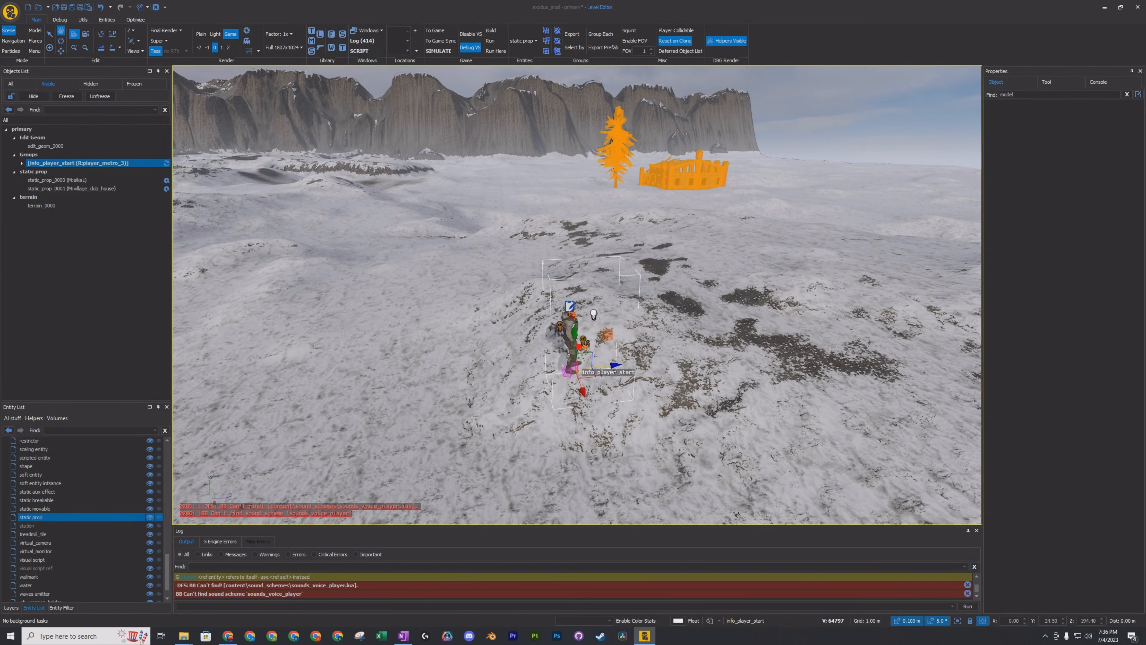
pyautogui.click(435, 31)
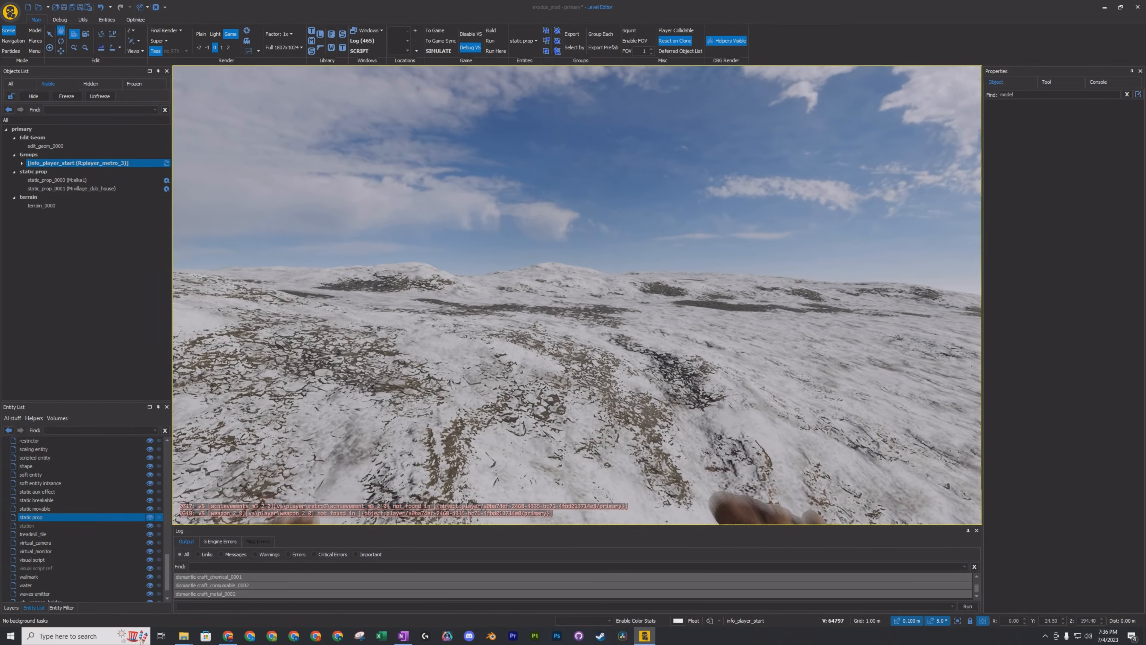
# Playtest the terrain by walking from the player start across the snowfield up to the tree and club house.
pyautogui.press('w')
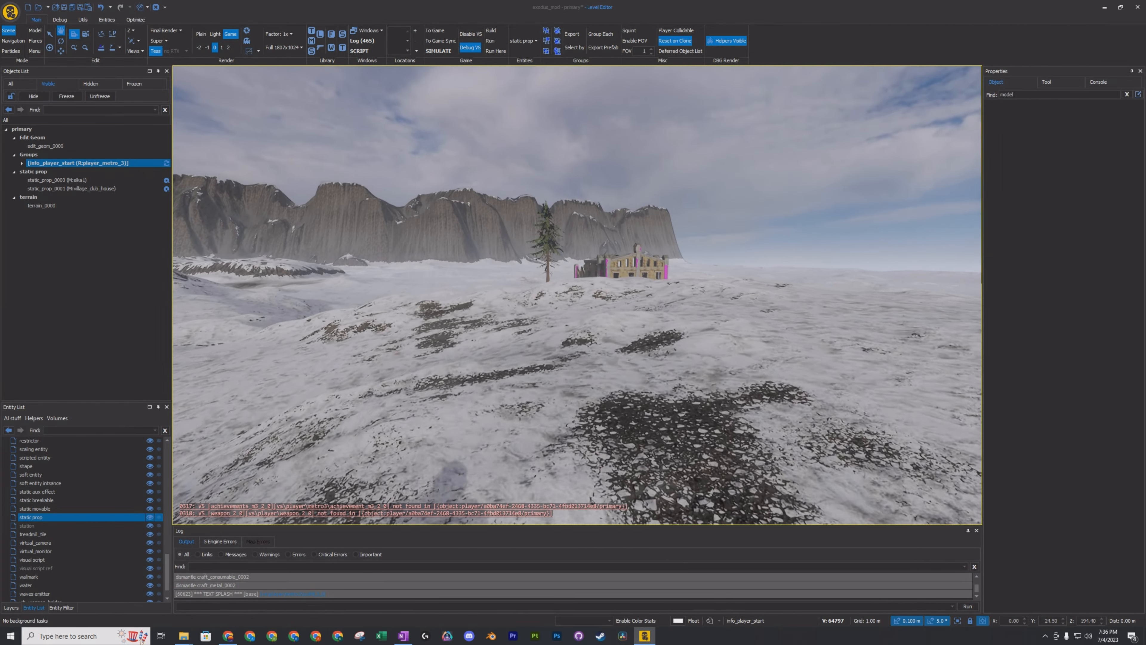
pyautogui.press('w')
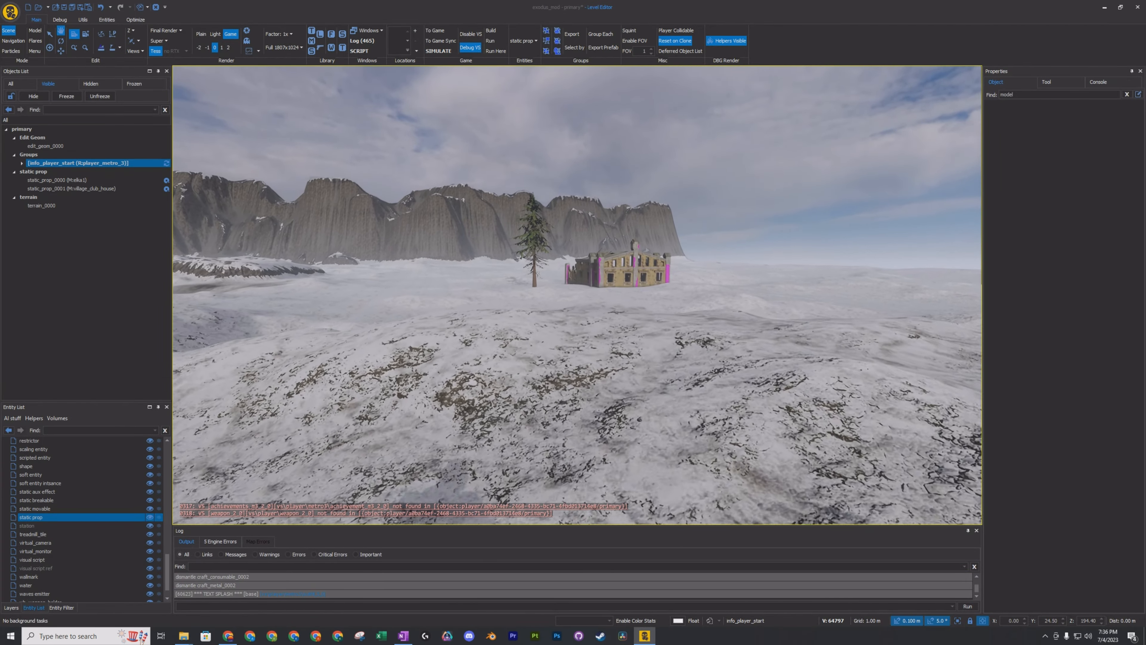
pyautogui.press('w')
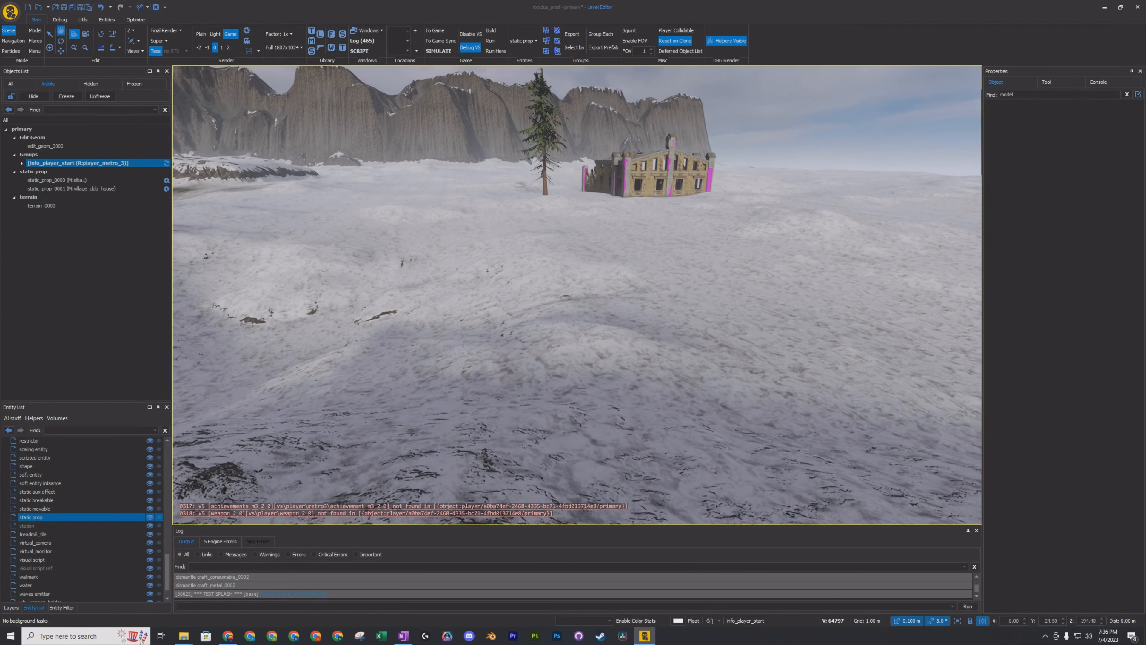
pyautogui.press('w')
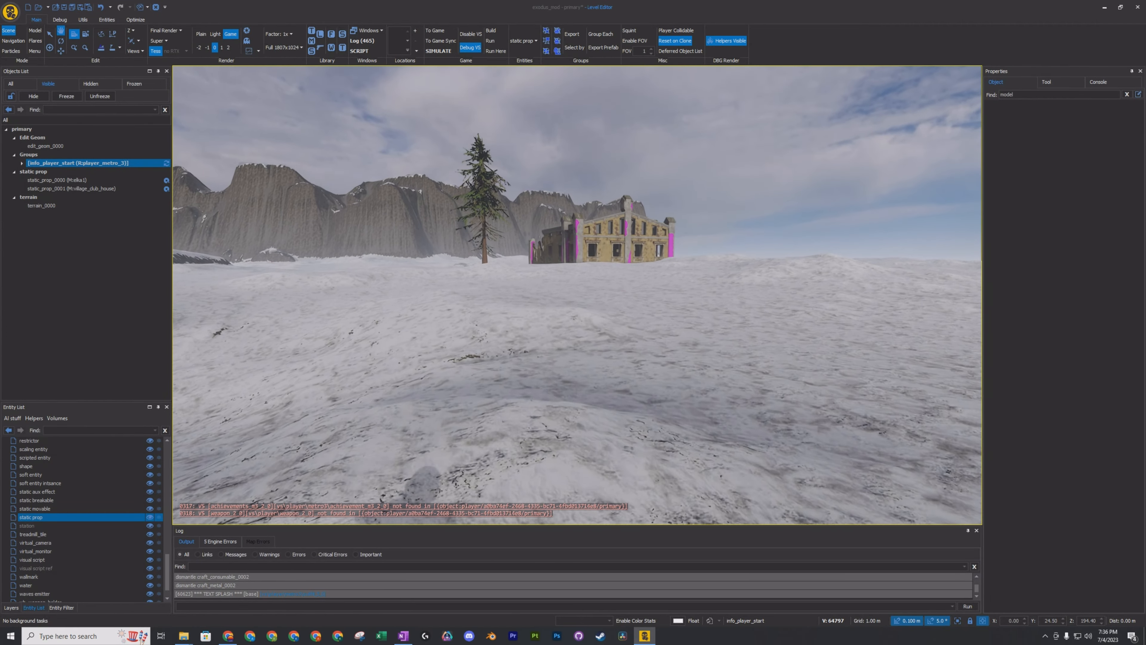
pyautogui.press('w')
pyautogui.press('w')
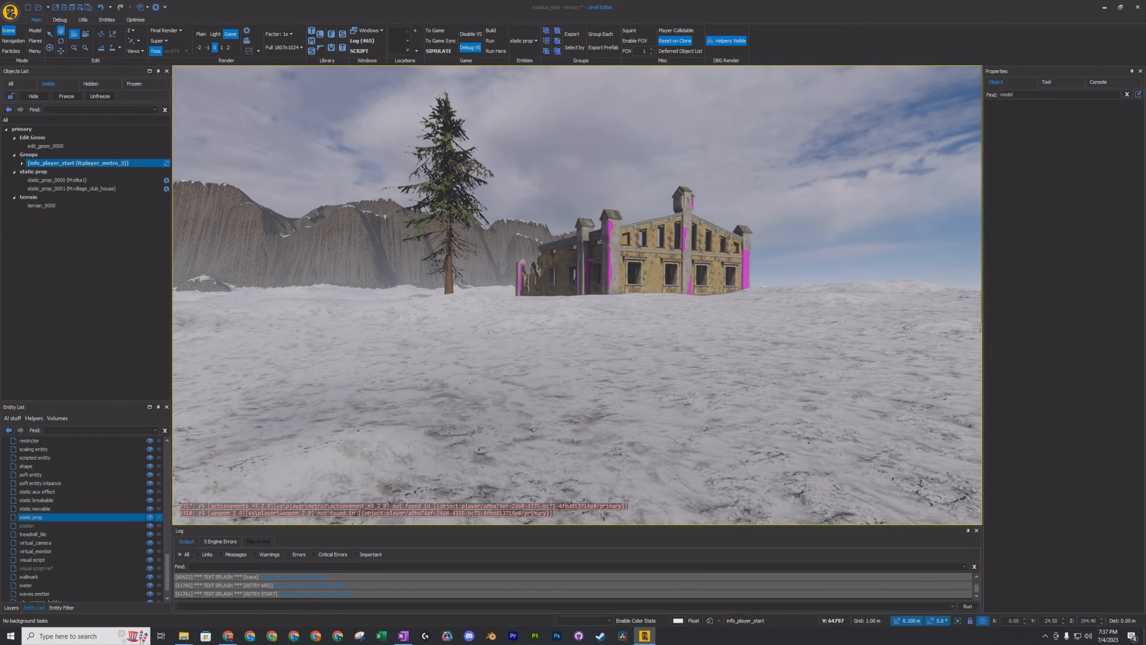
pyautogui.press('w')
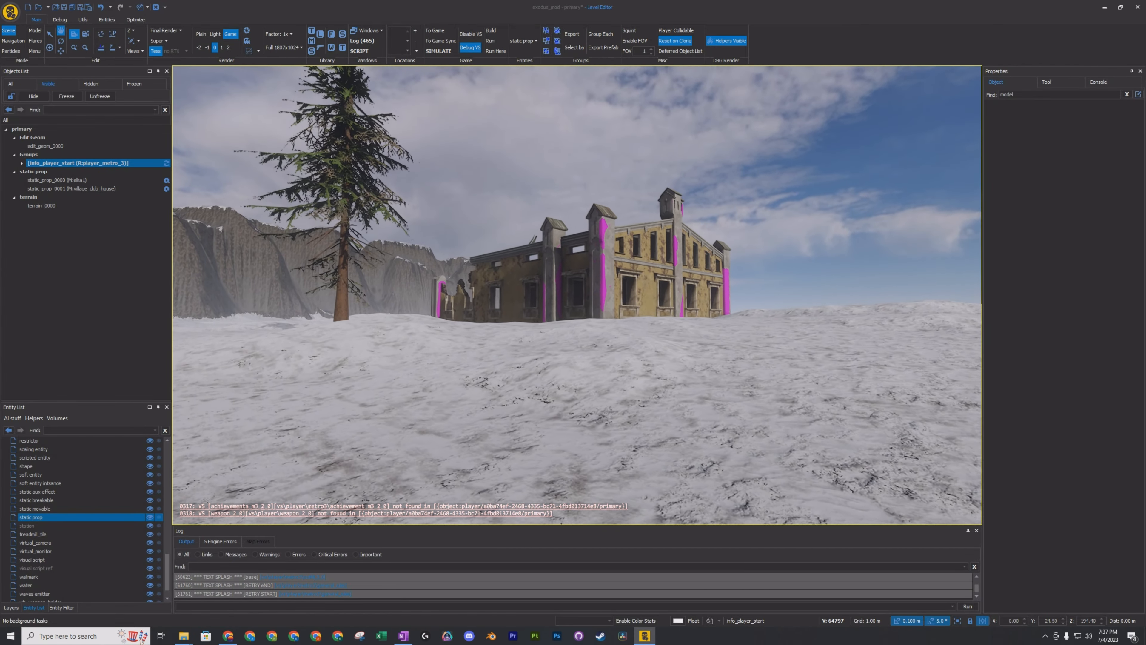
pyautogui.press('w')
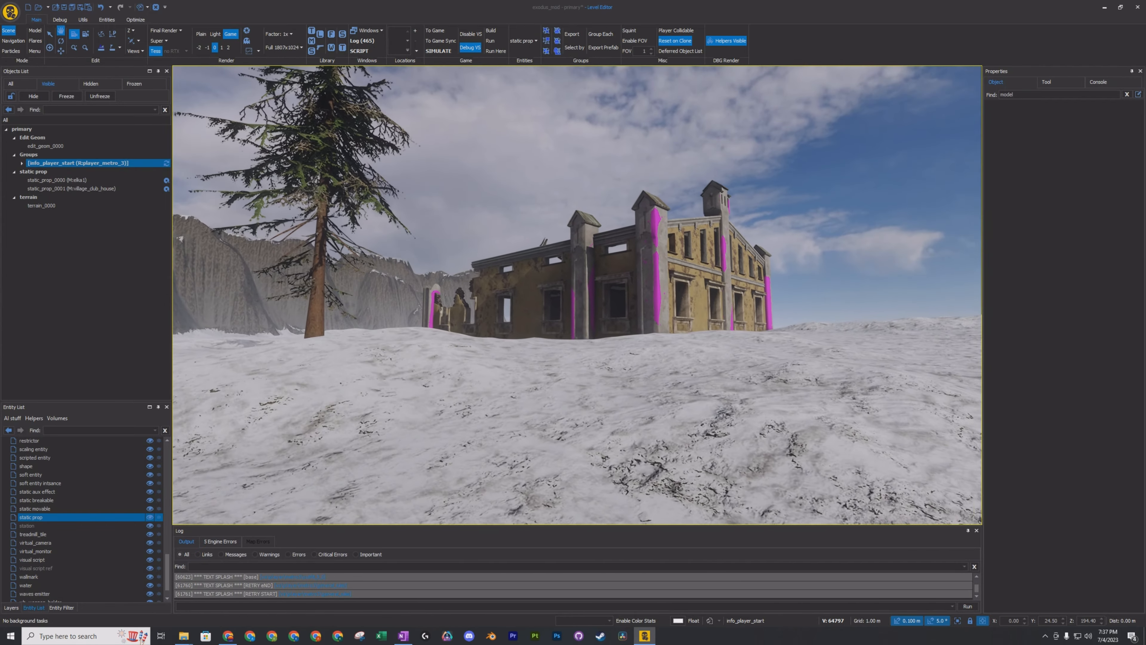
pyautogui.press('w')
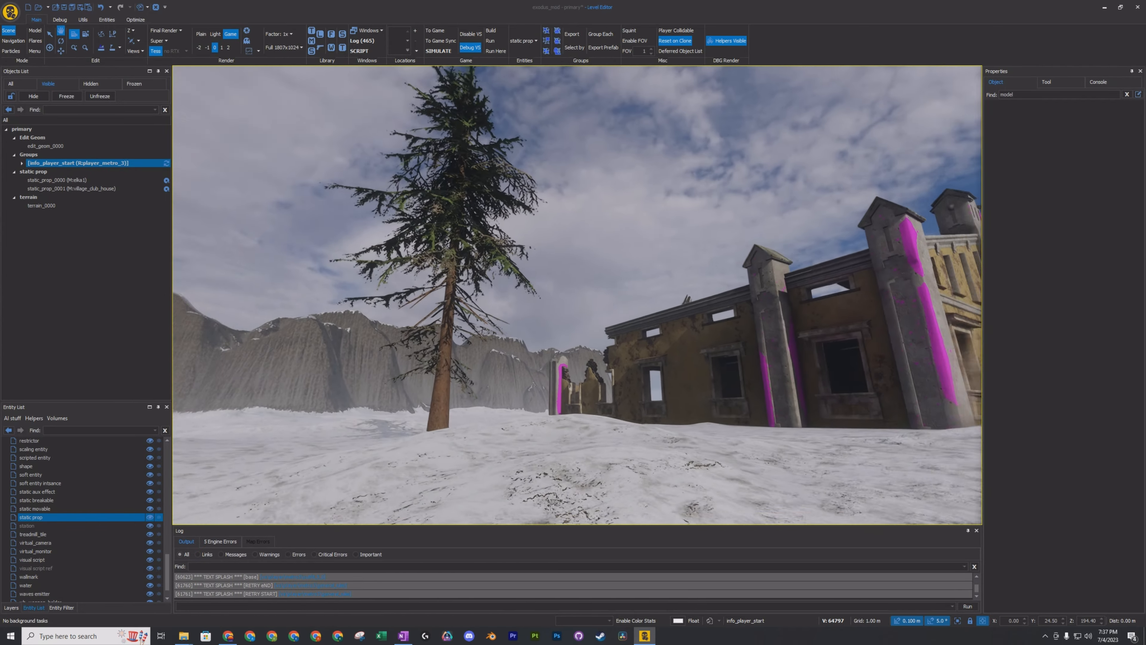
# Walk around and through the ruined club house, return to the tree, and test crouching beside it.
pyautogui.press('w')
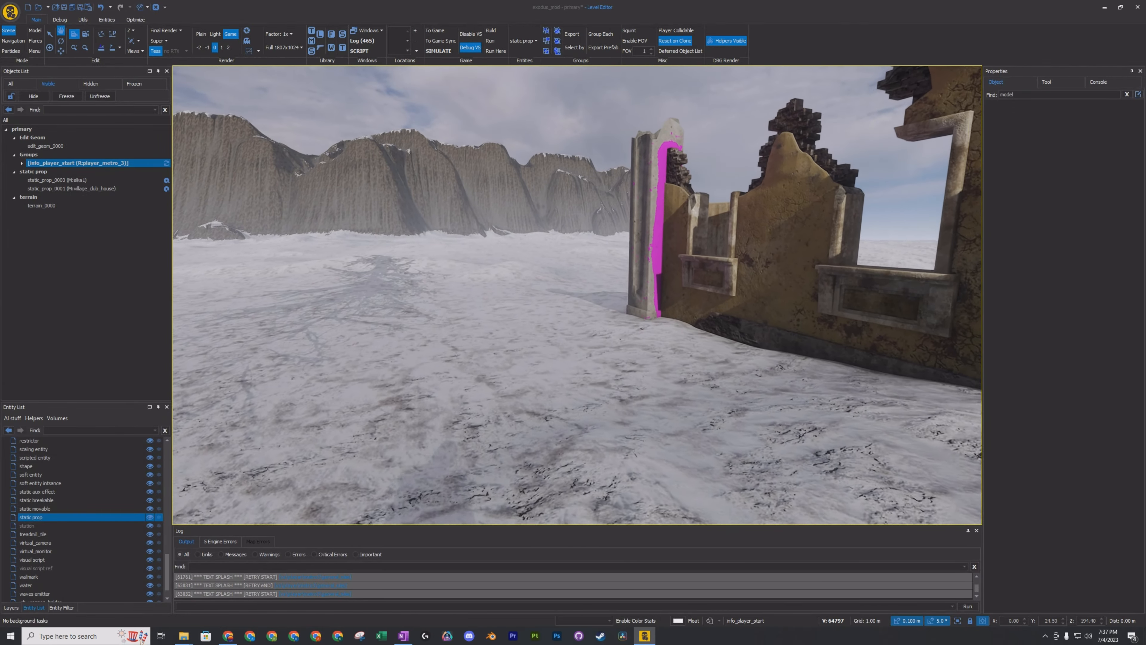
pyautogui.press('w')
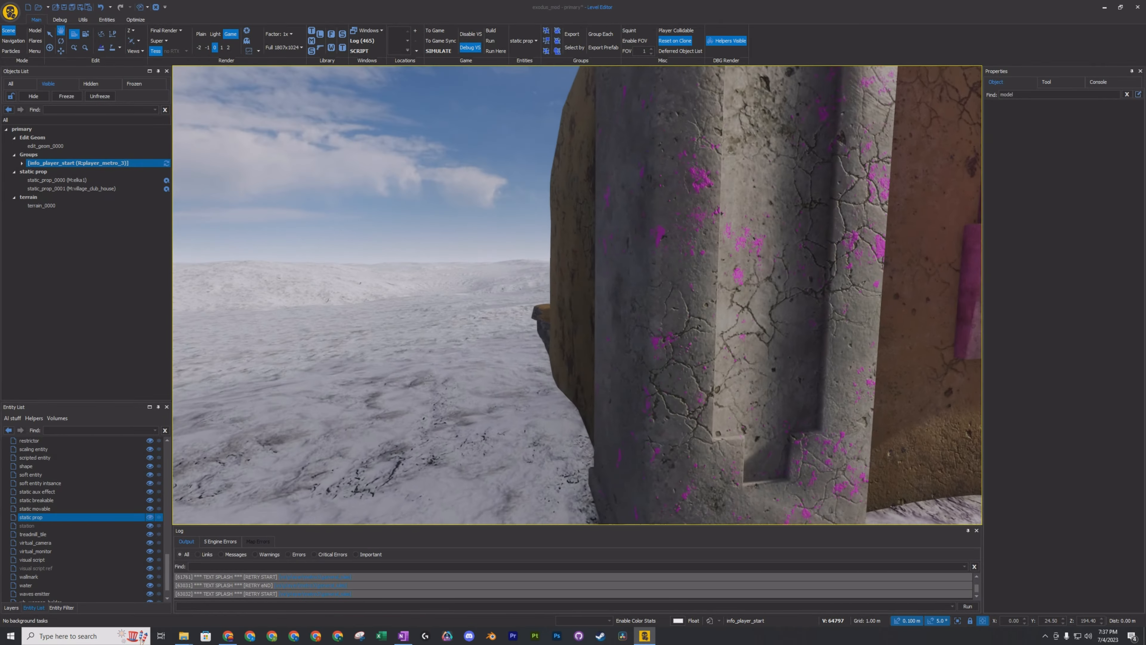
pyautogui.press('w')
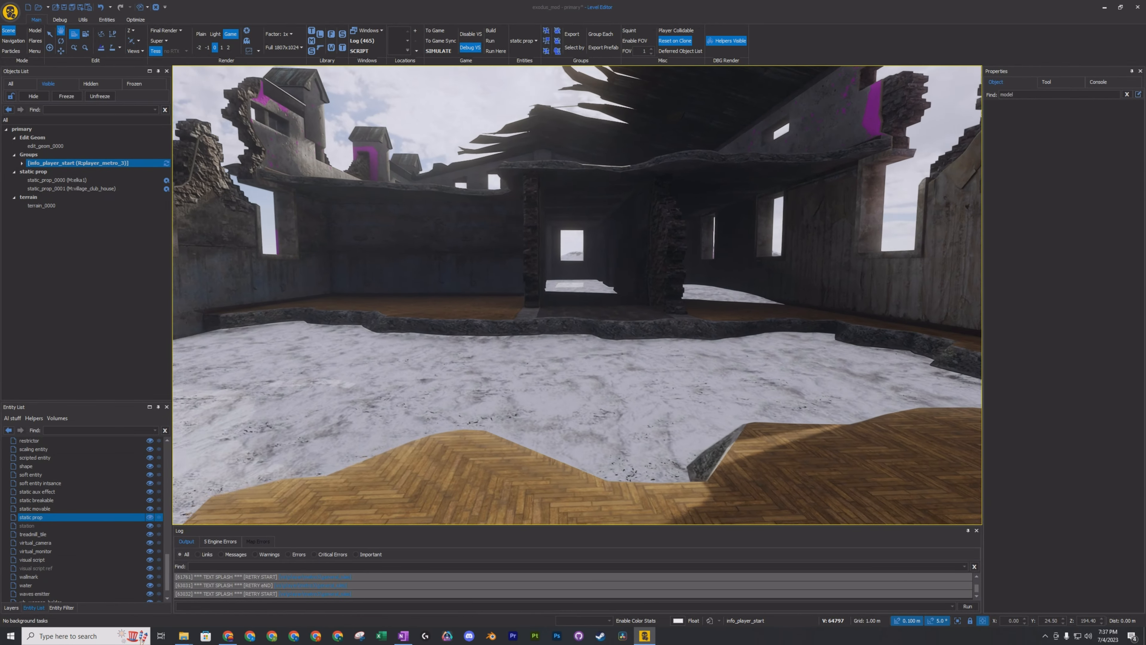
pyautogui.press('w')
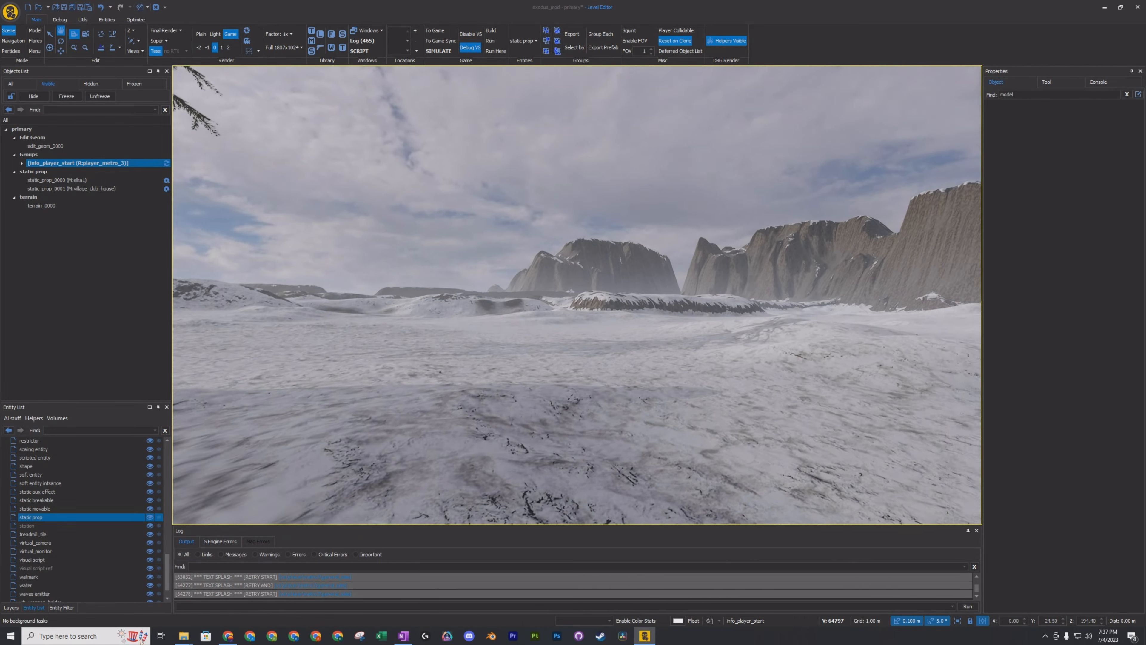
pyautogui.press('w')
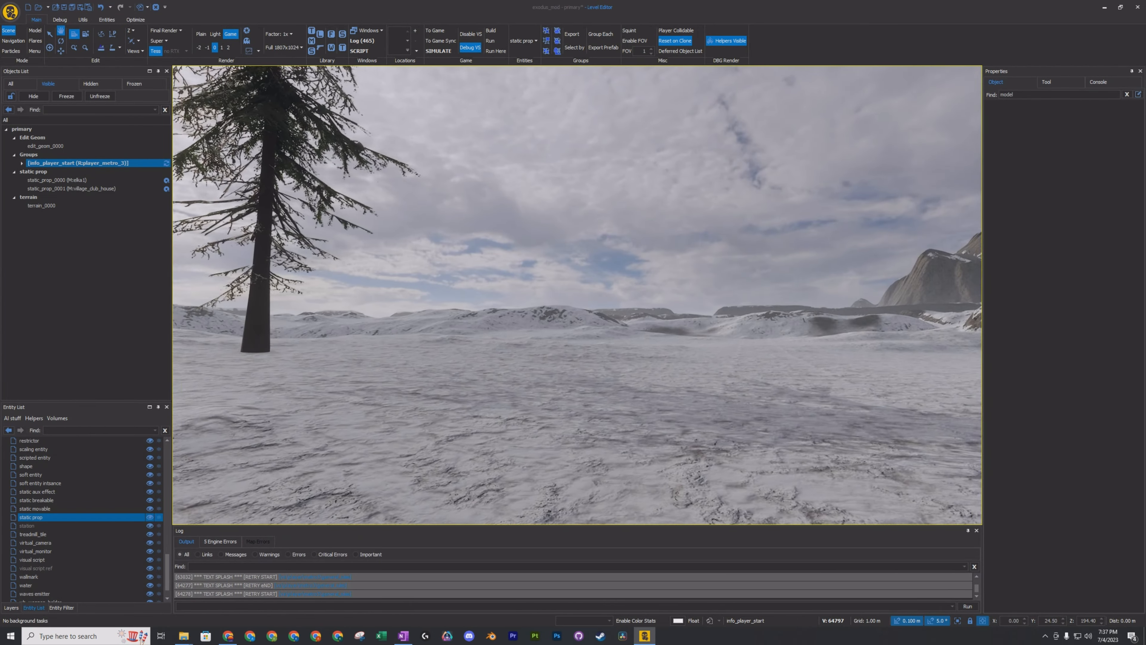
pyautogui.press('w')
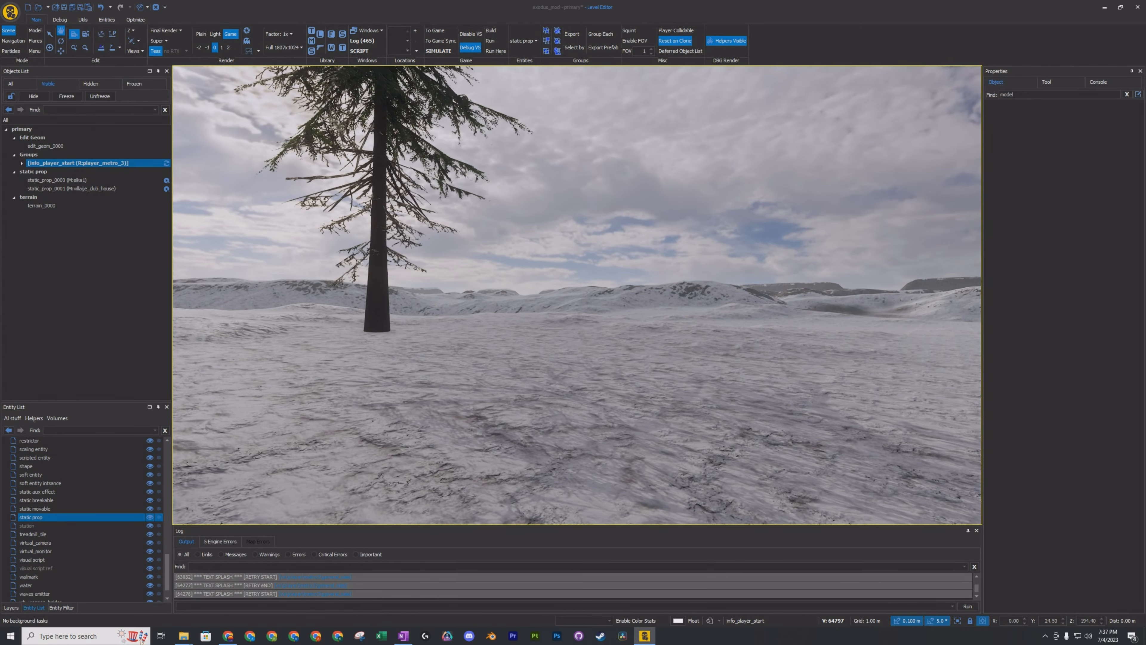
pyautogui.press('ctrl')
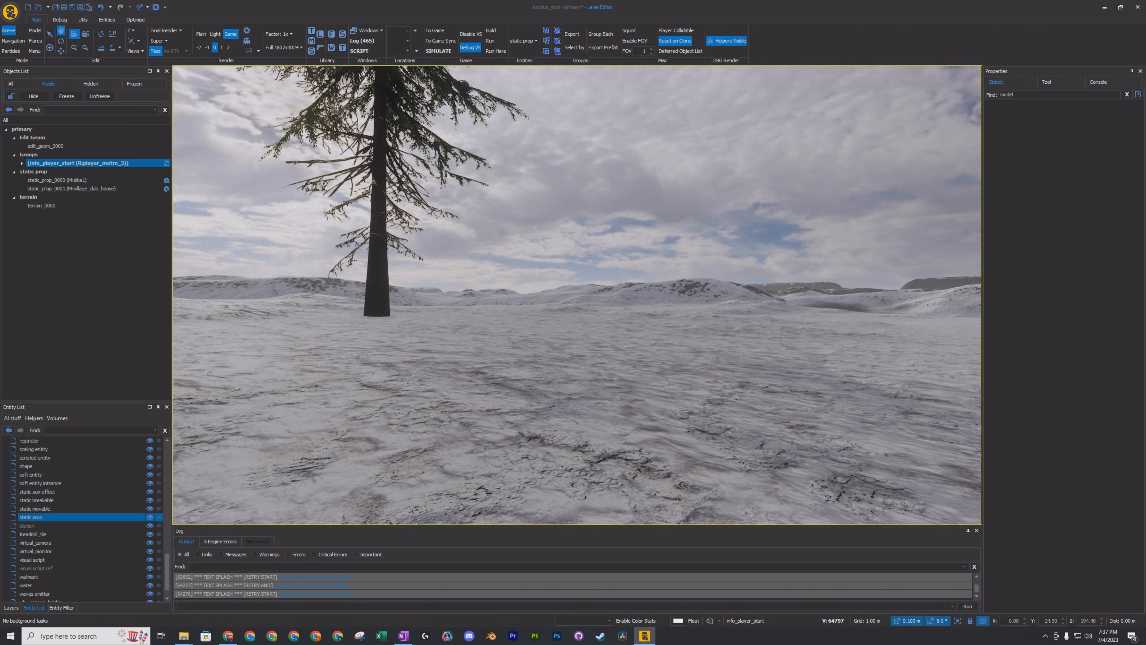
# End the simulation, decline highlighting the critical errors in the log, and save the level.
pyautogui.press('Escape')
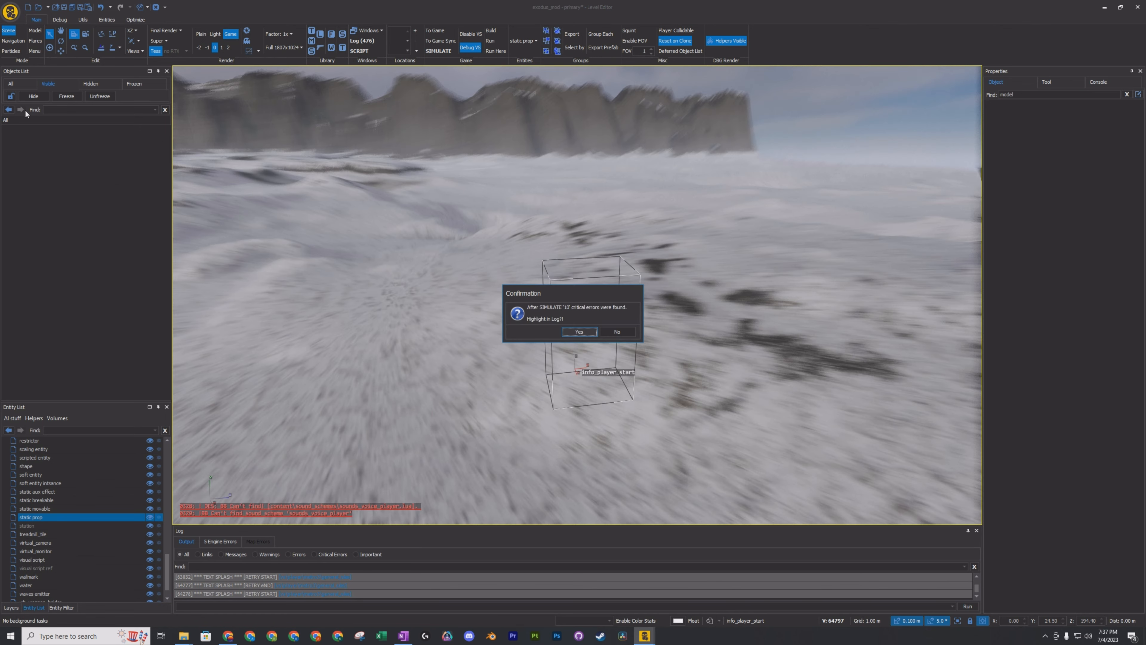
pyautogui.click(619, 333)
pyautogui.click(64, 8)
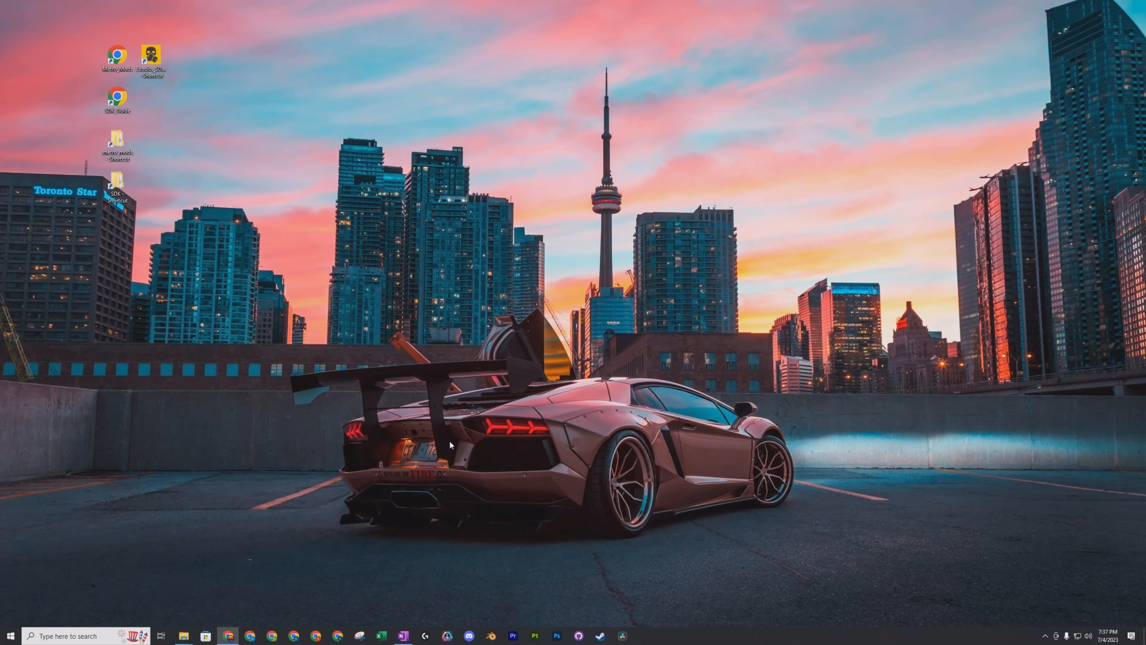
# Switch to the Exodus SDK Launcher and select the exodus_mod level of the exodus_mod mod.
pyautogui.doubleClick(153, 57)
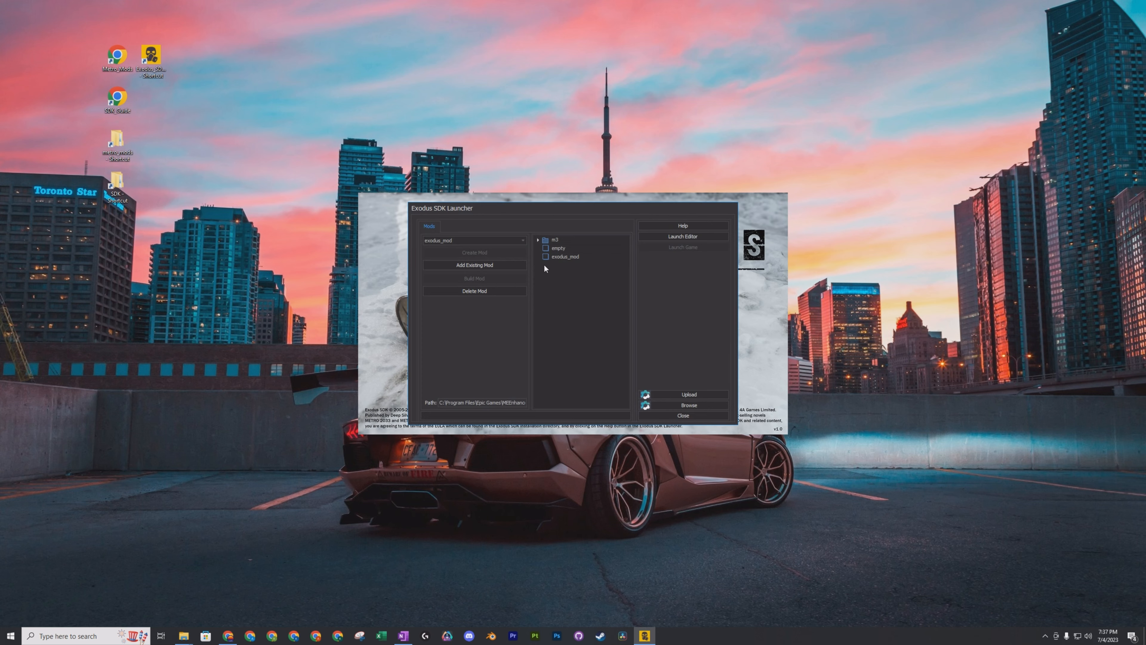
pyautogui.click(546, 257)
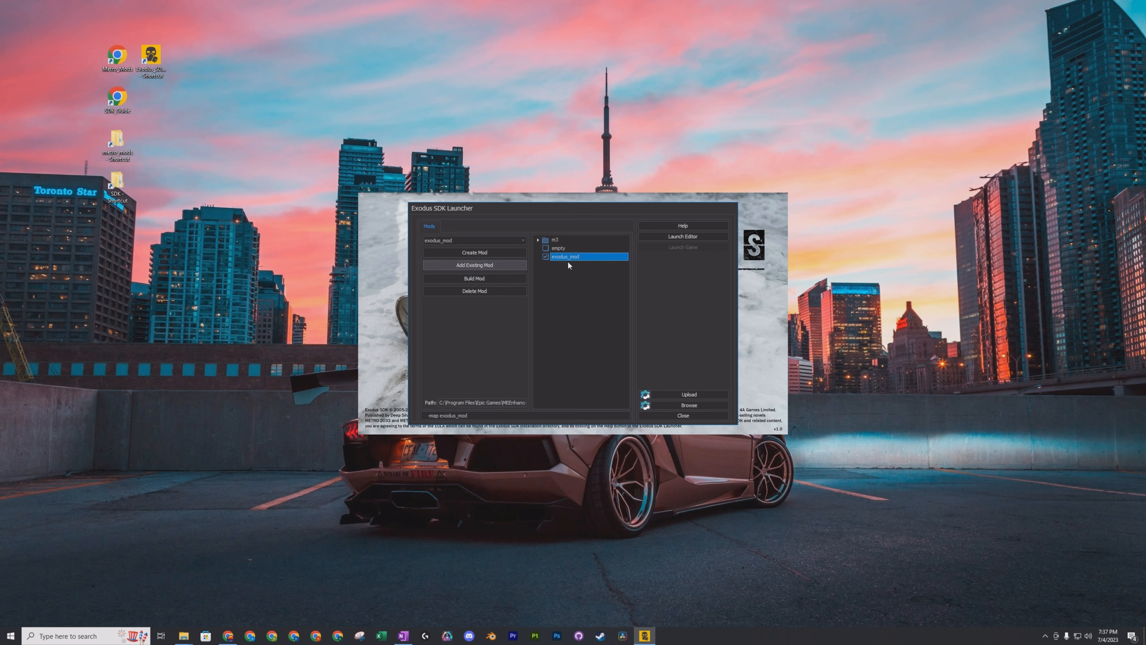